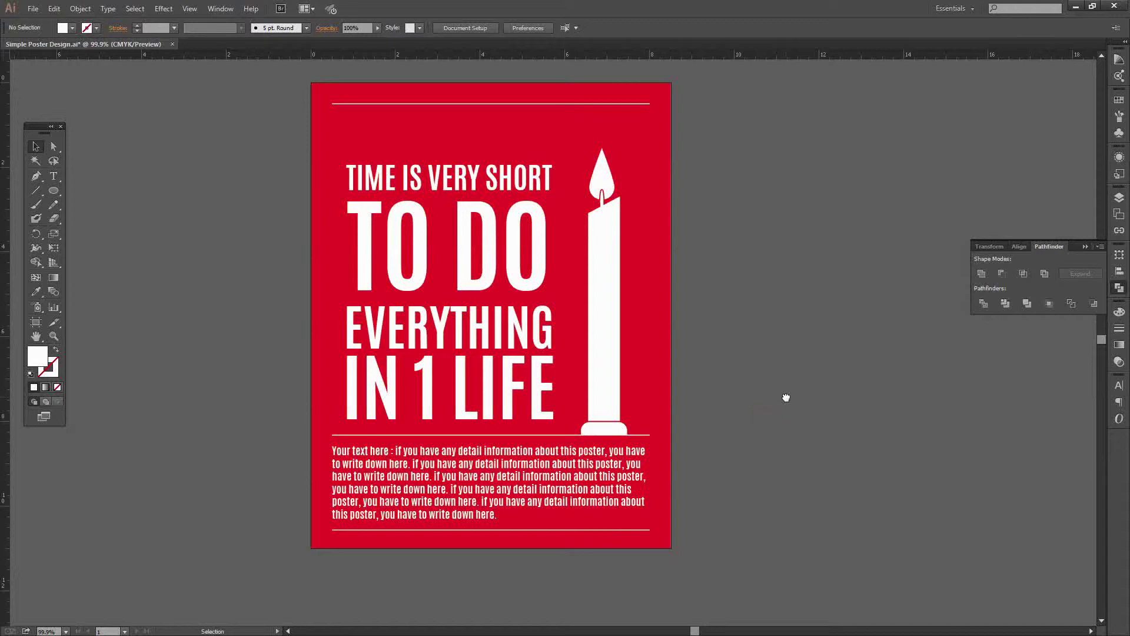
Step: Save the finished red candle poster with Ctrl+S and shift the view
key(a)
key(ctrl+s)
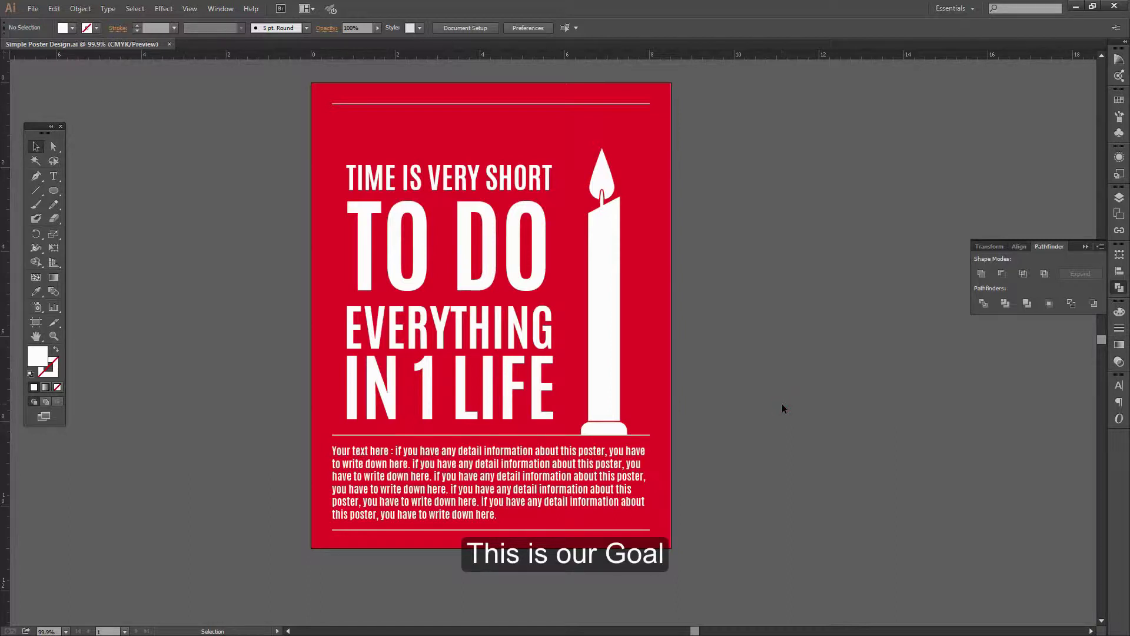
mouse_move(741, 360)
mouse_down()
mouse_move(763, 365)
mouse_move(761, 351)
mouse_up()
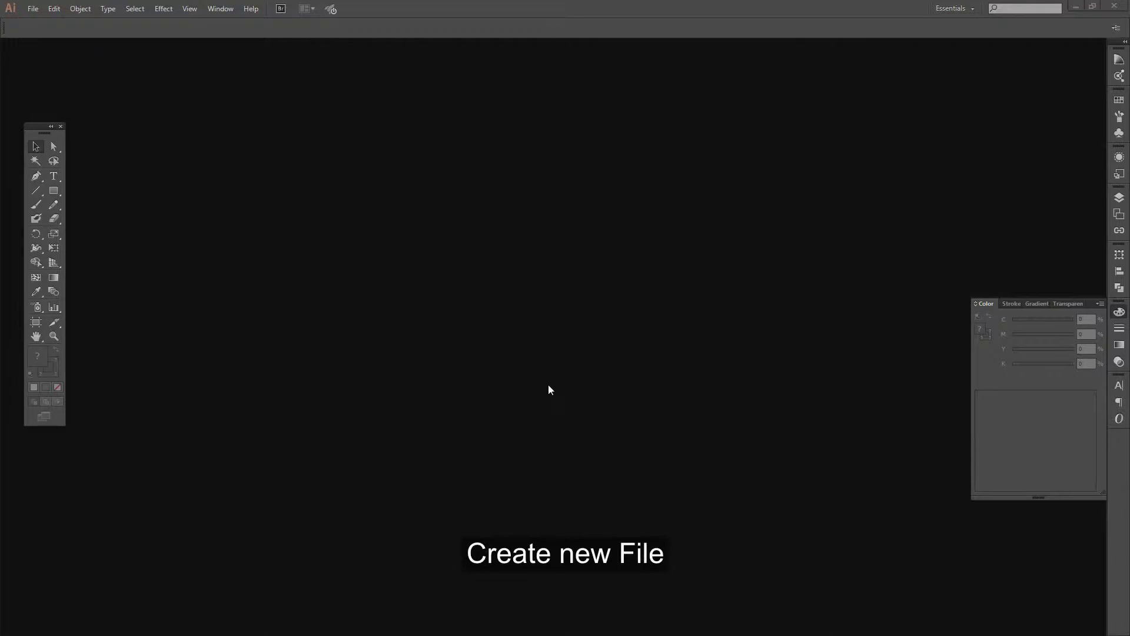
Step: Bring up the New Document dialog with Ctrl+N from the File menu
click(32, 9)
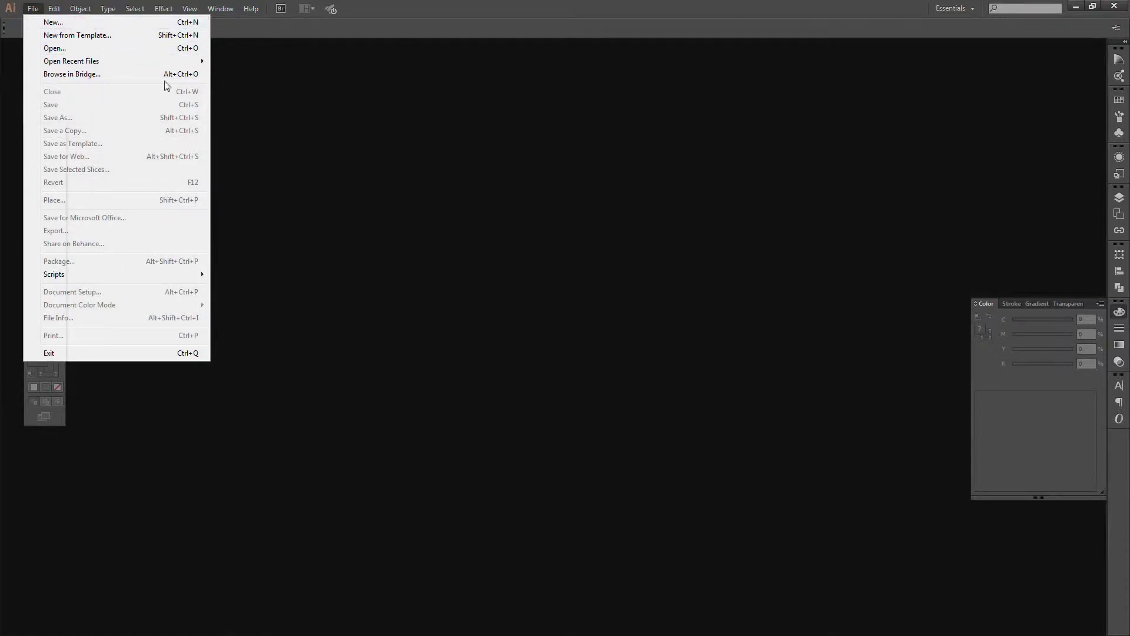
key(ctrl+n)
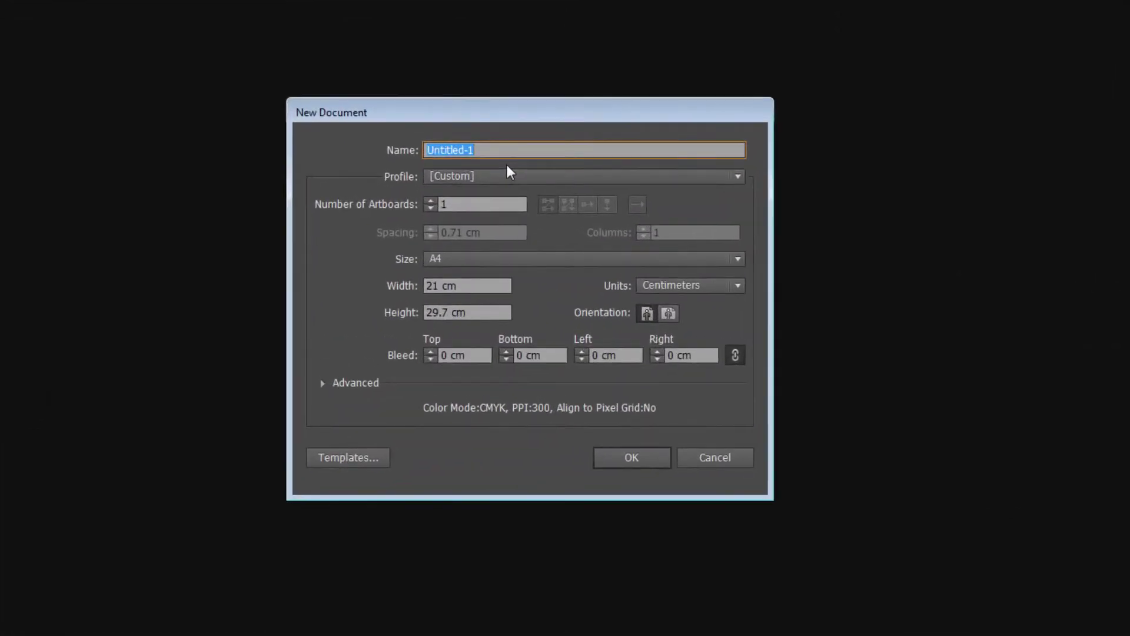
Step: Create a document named 'Simple Poster Design' in Inches at Letter size (8.5 × 11 in)
text(S)
text(imple )
text(Poster Design)
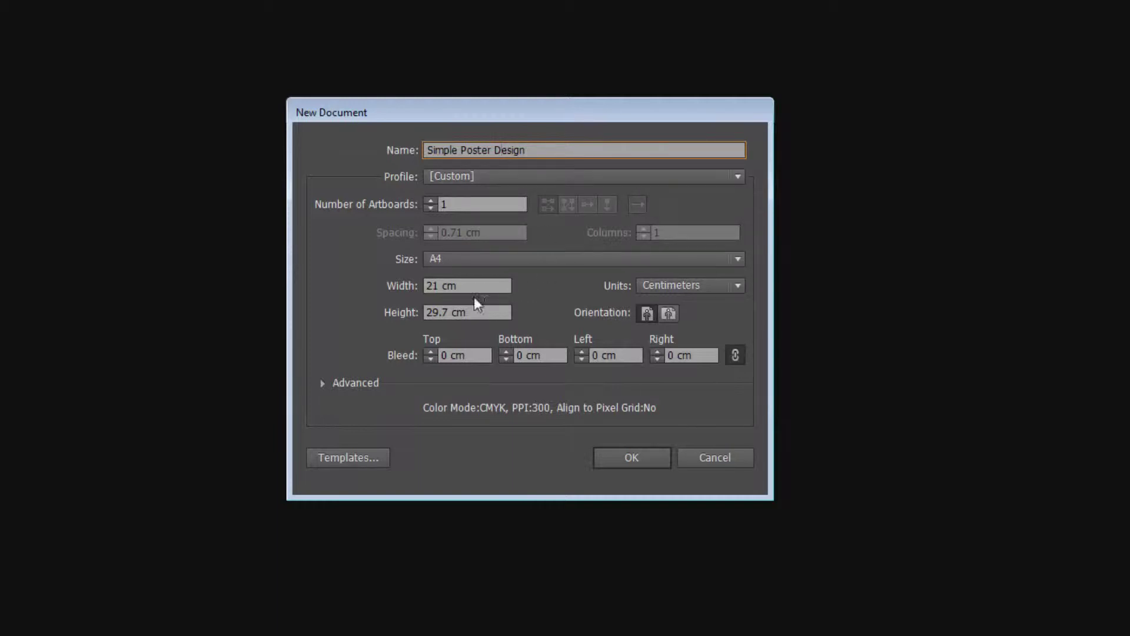
click(682, 285)
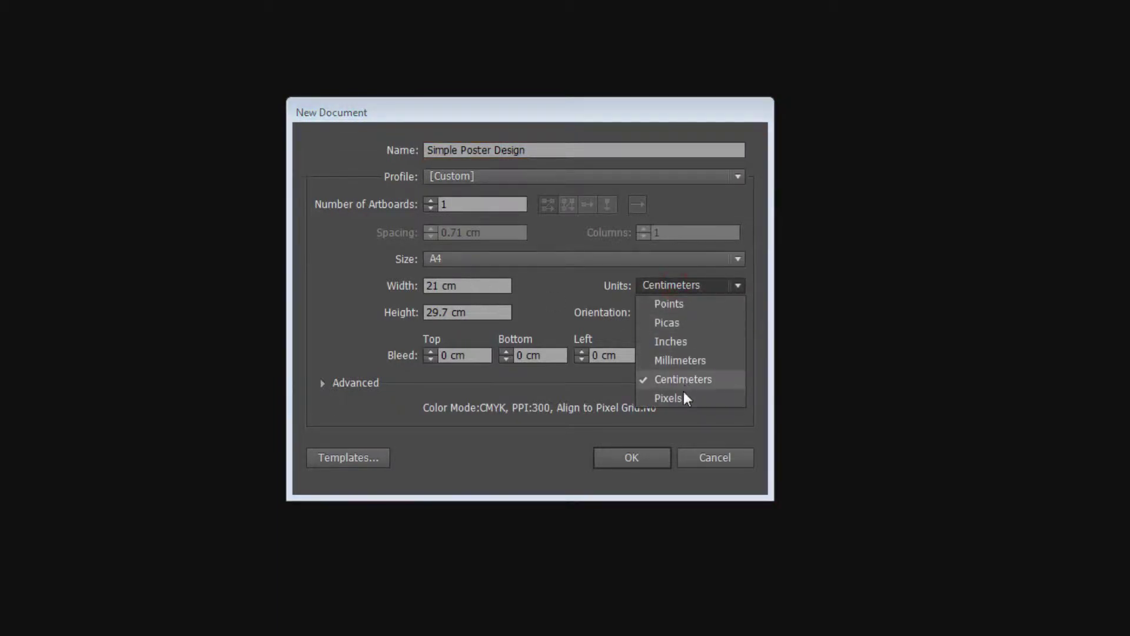
click(682, 341)
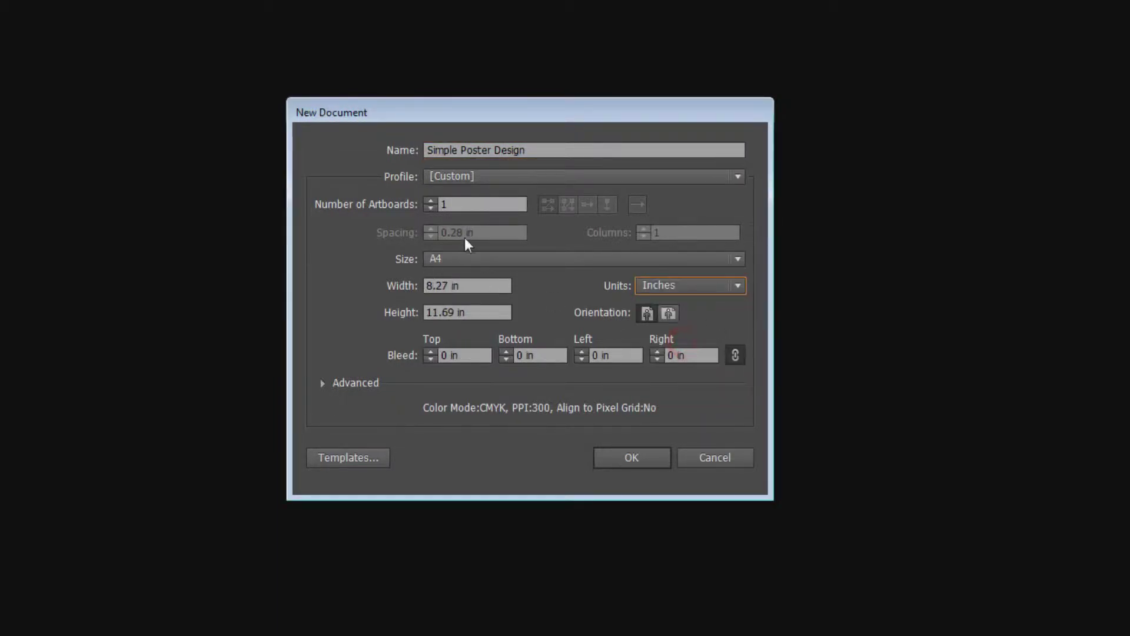
click(488, 259)
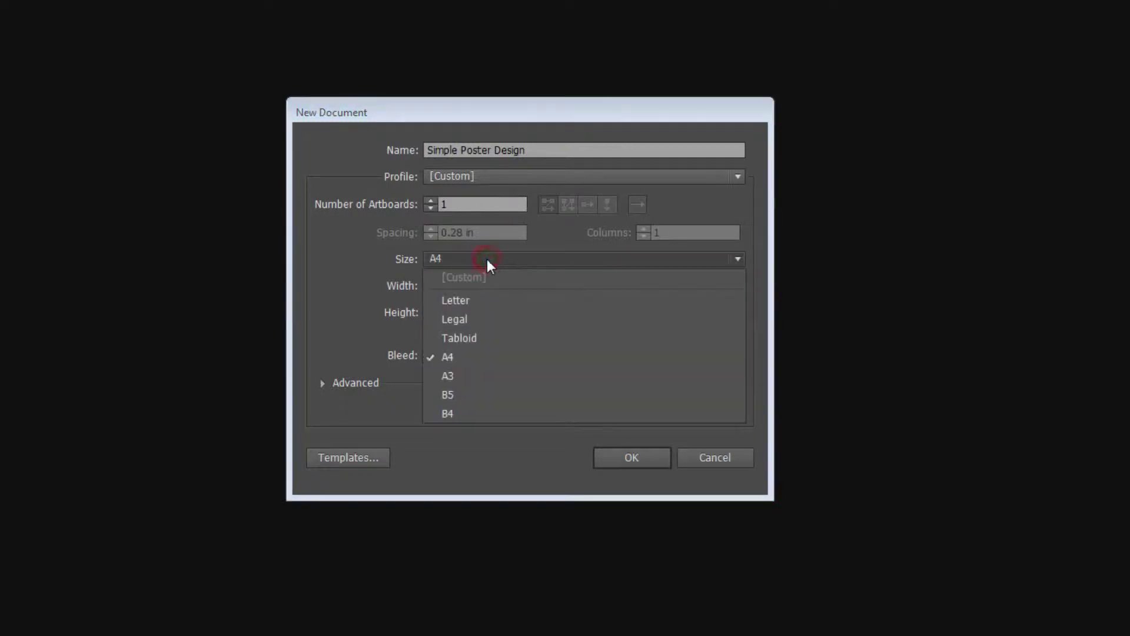
click(497, 301)
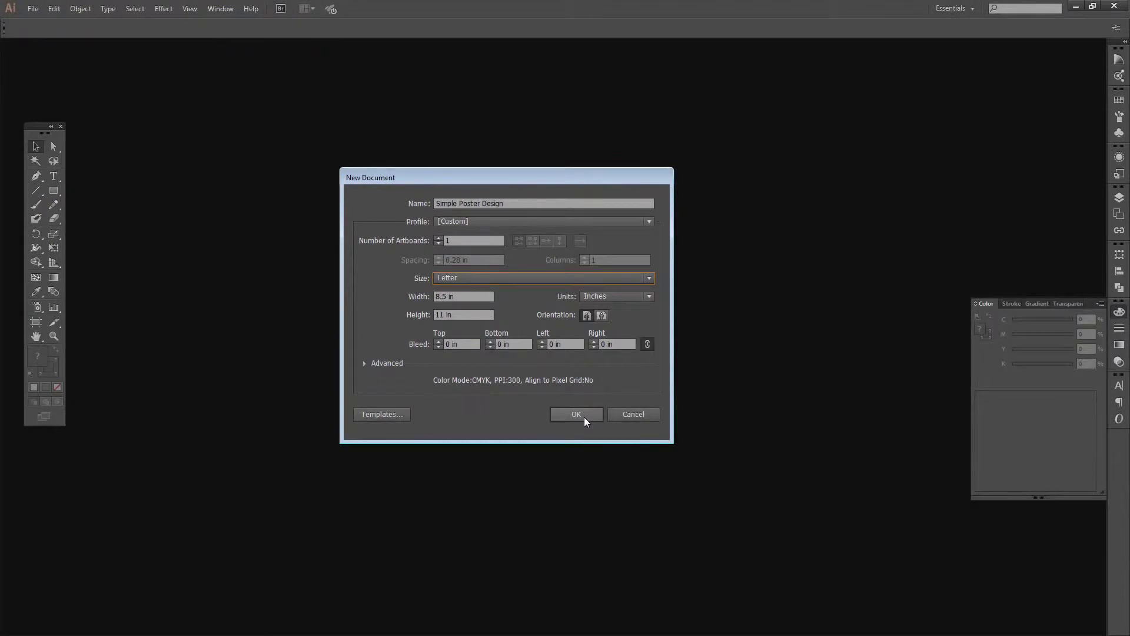
click(584, 416)
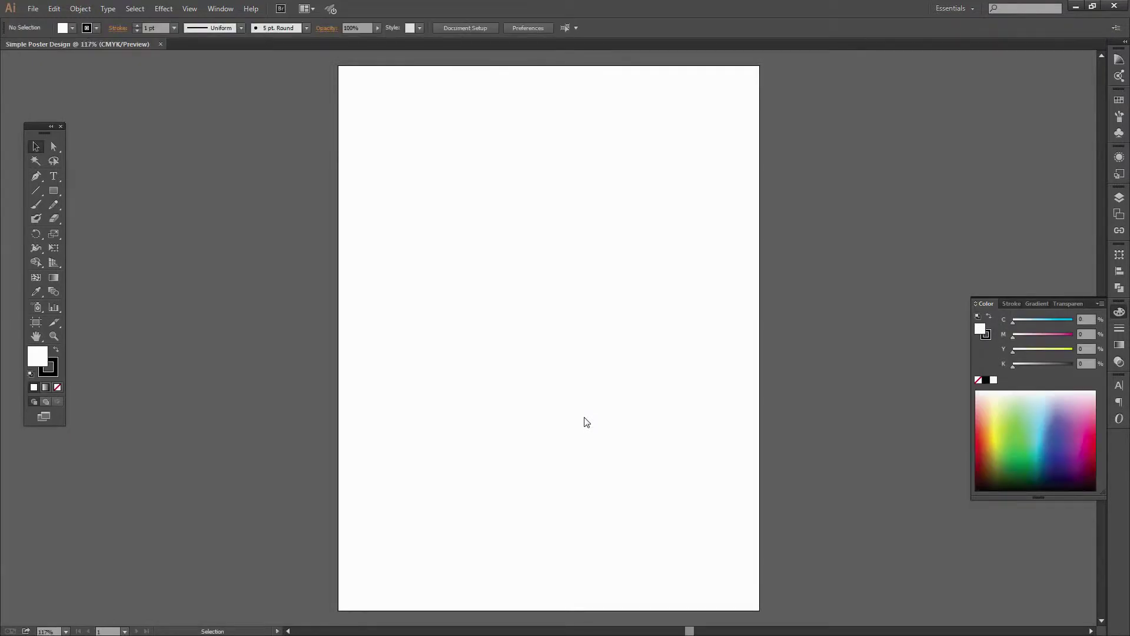
Step: Draw a rectangle from the artboard's top-left to bottom-right corner, covering the 8.5 × 11 in page
click(36, 337)
drag(576, 328, 538, 331)
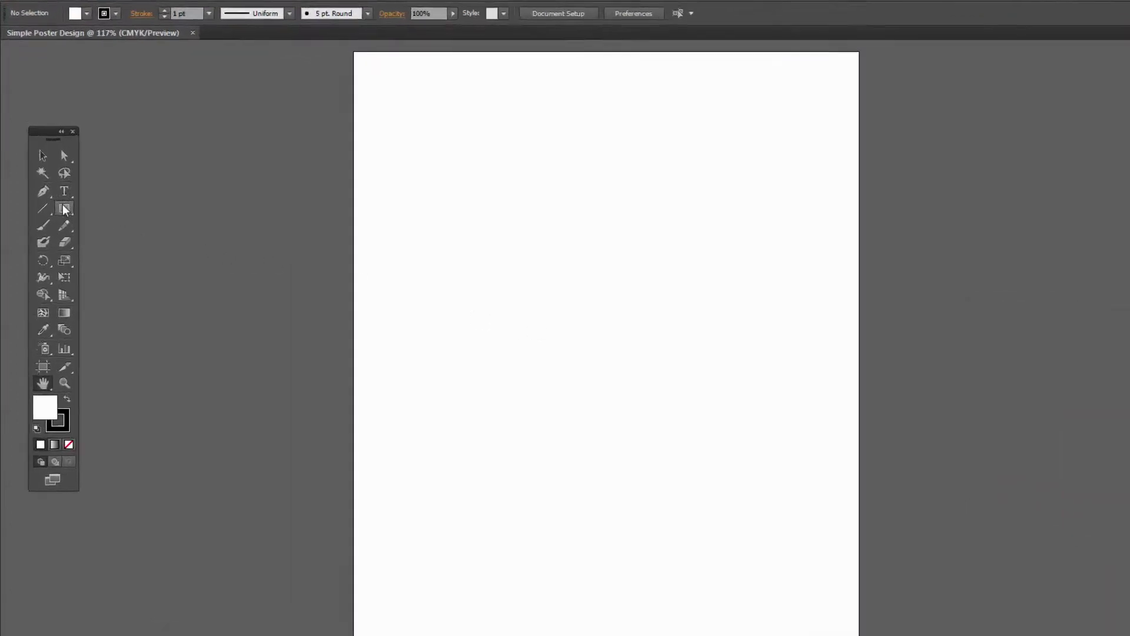
click(54, 191)
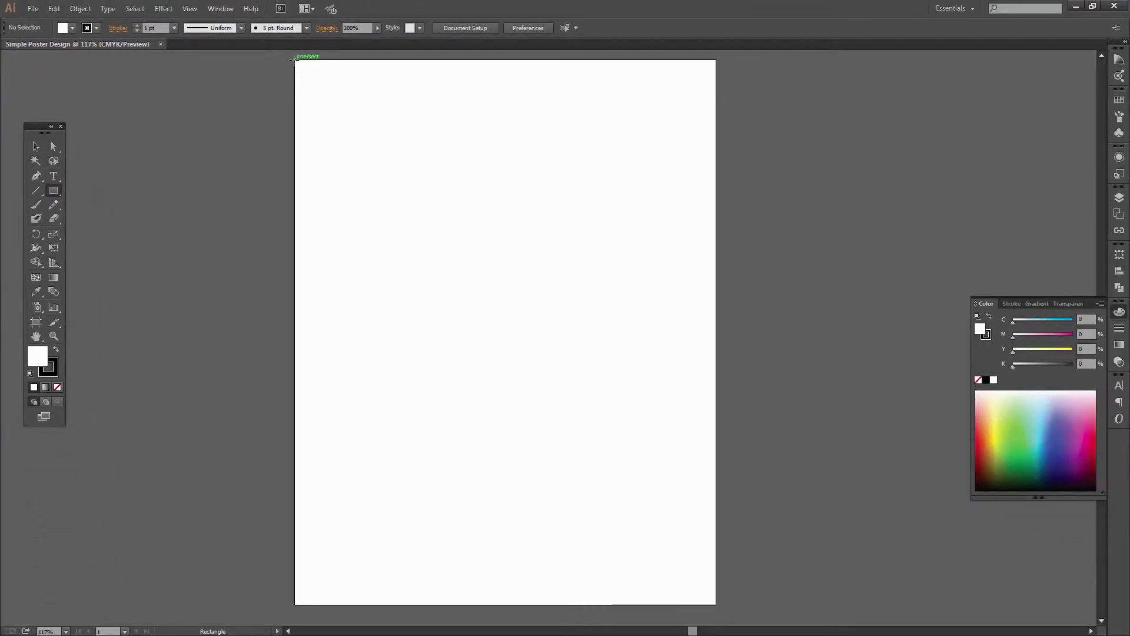
drag(295, 59, 559, 365)
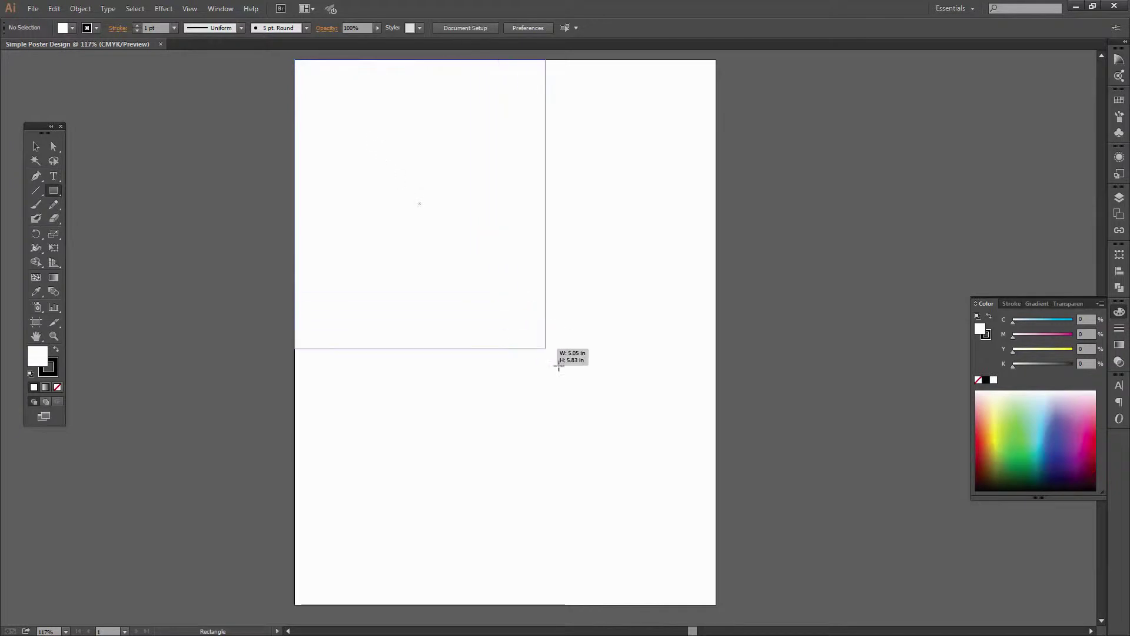
drag(559, 366, 712, 597)
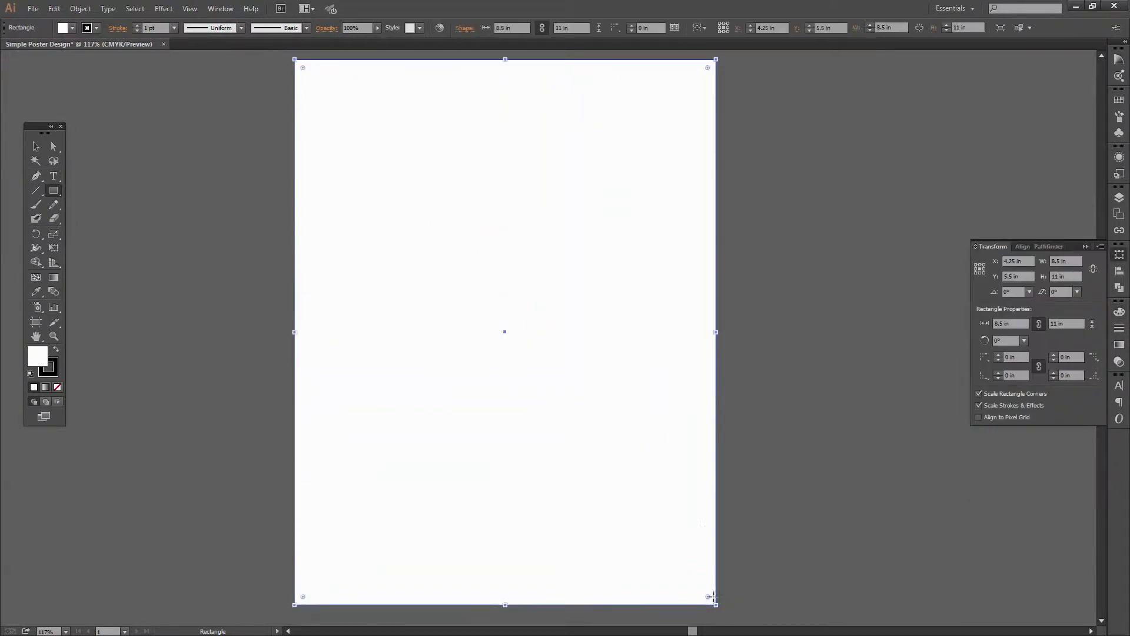
Step: Show the Color panel and set the rectangle's stroke to None
click(221, 9)
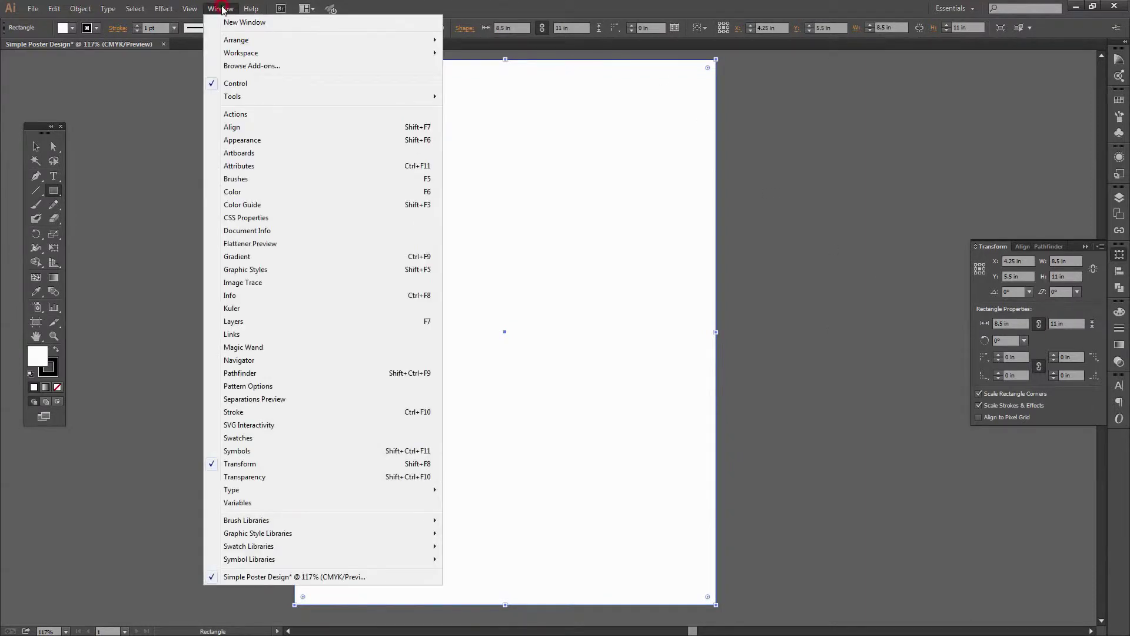
click(234, 192)
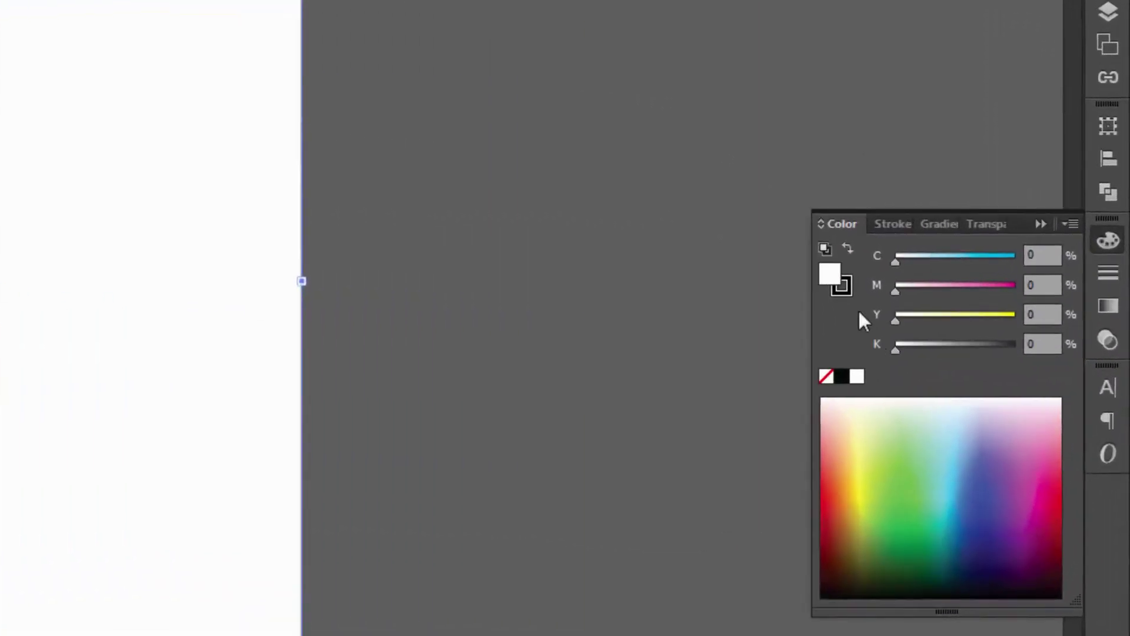
click(846, 289)
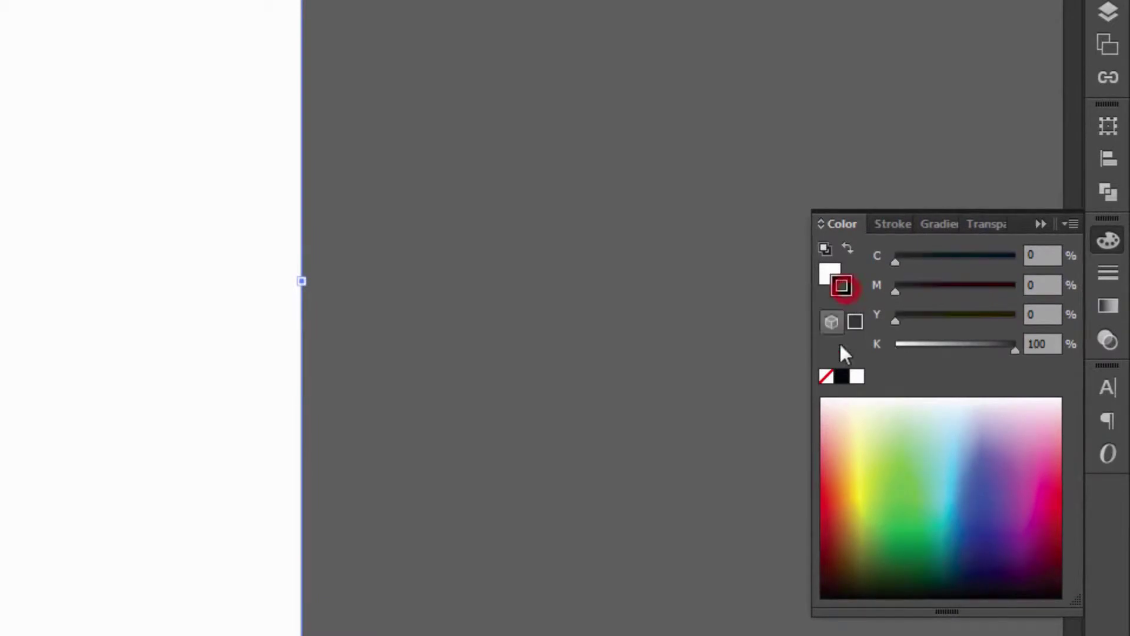
click(826, 377)
Step: Fill the rectangle with red C0 M100 Y100 K0 and deselect it
click(827, 276)
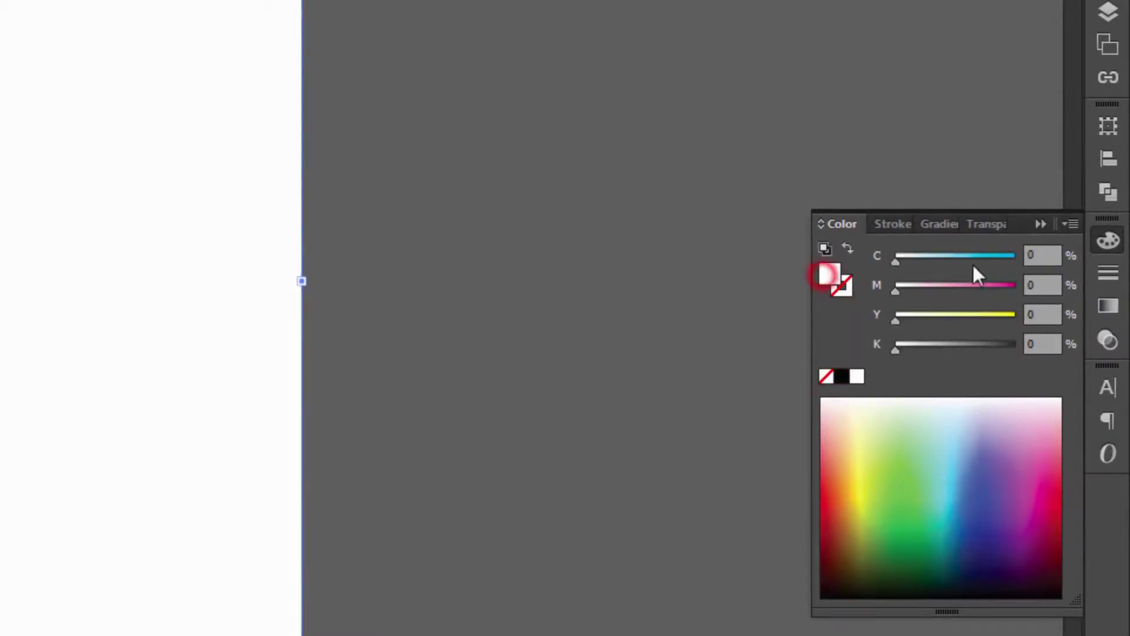
click(1048, 254)
text(100)
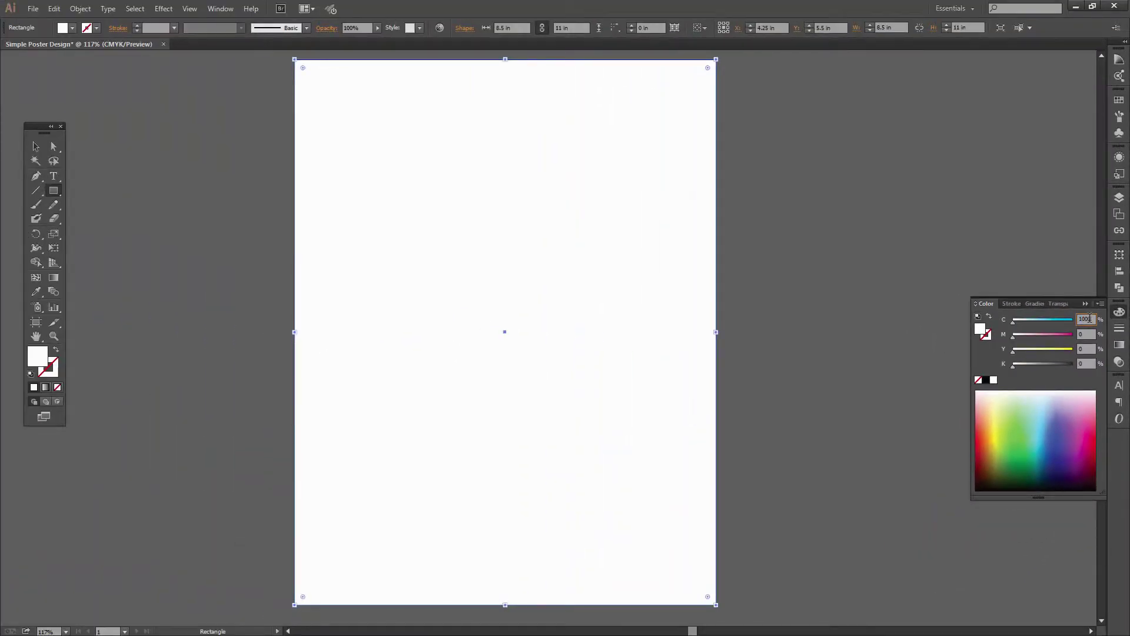
key(Tab)
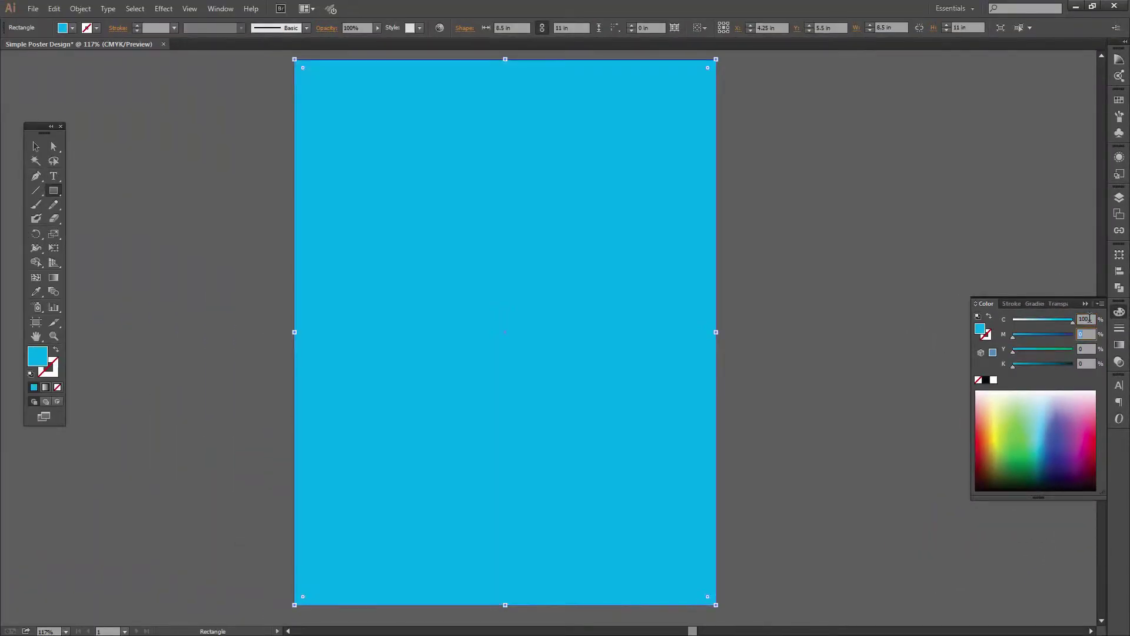
click(1089, 318)
text(0)
key(Tab)
key(Tab)
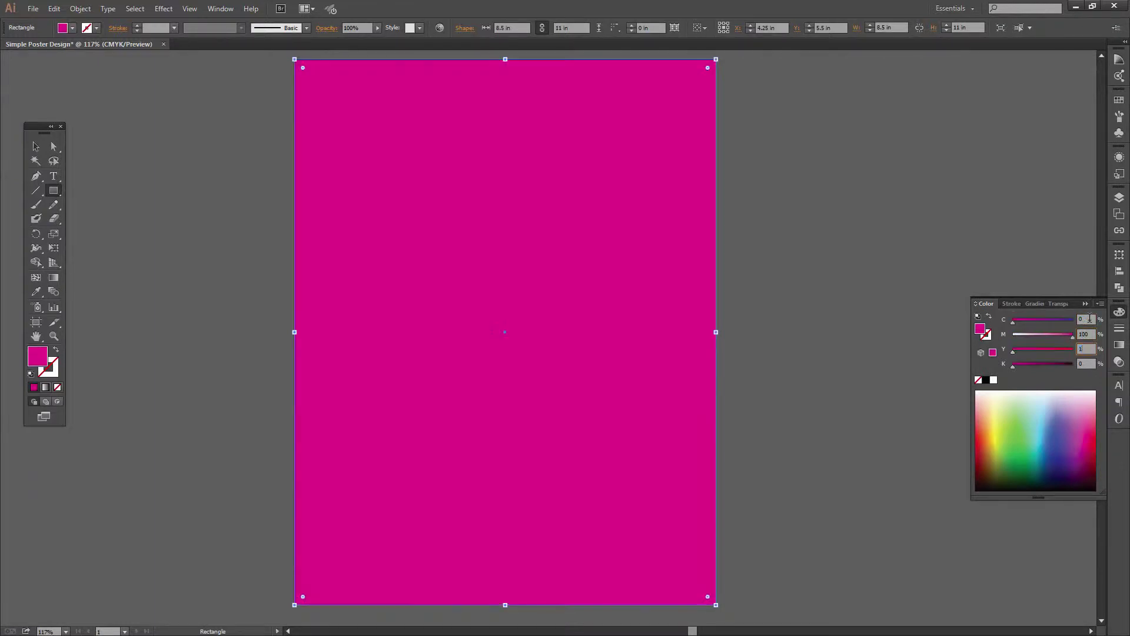
text(100)
key(Tab)
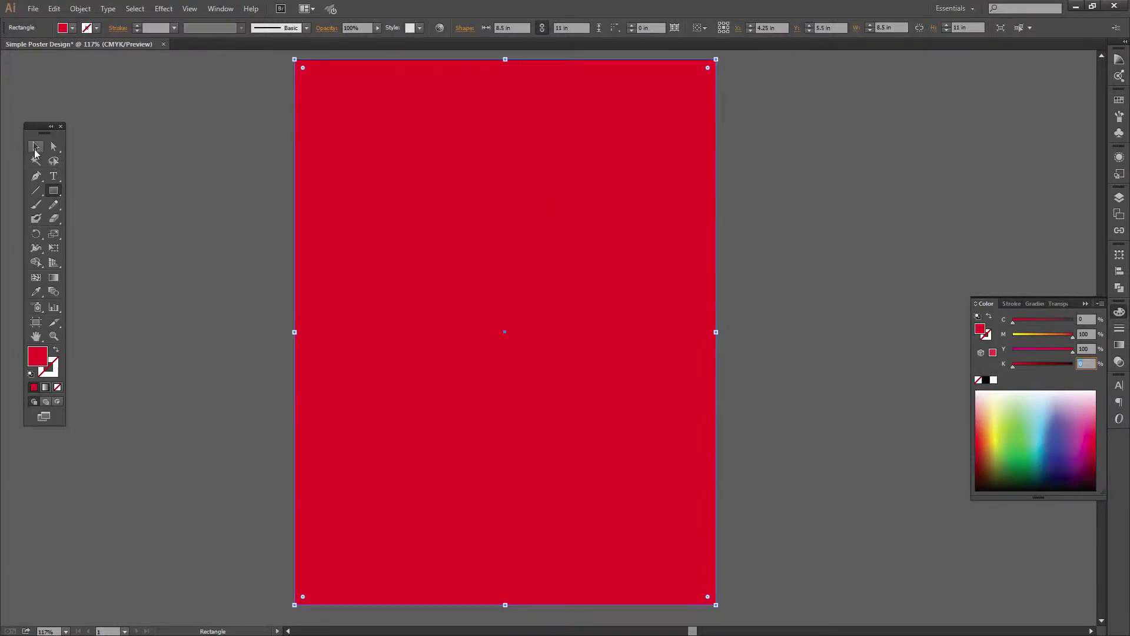
click(35, 146)
click(873, 255)
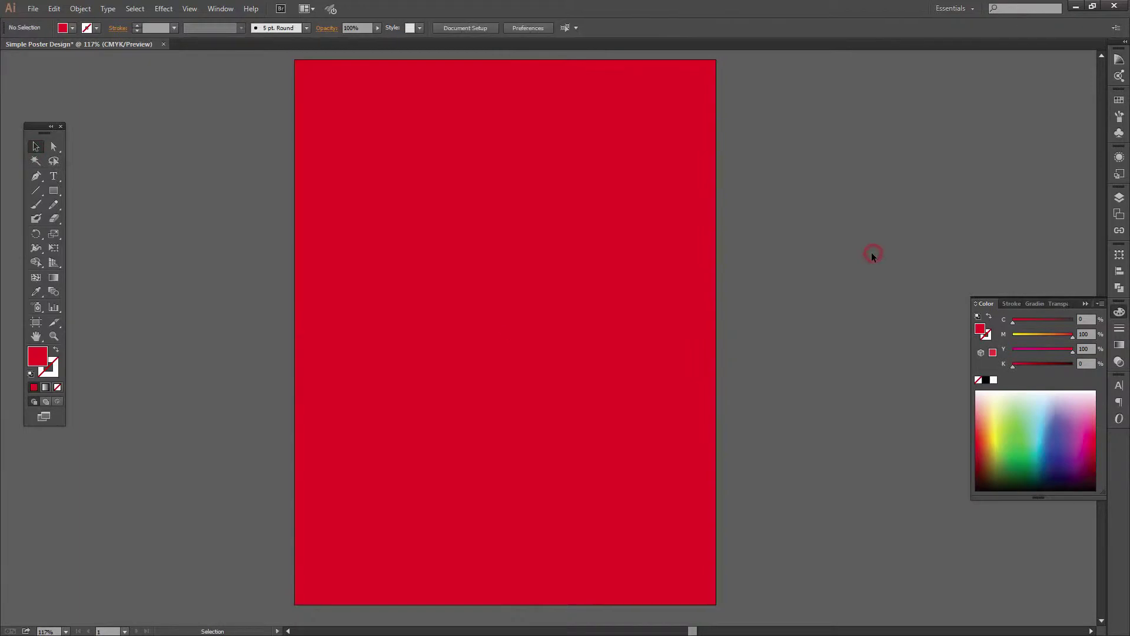
drag(851, 243, 788, 238)
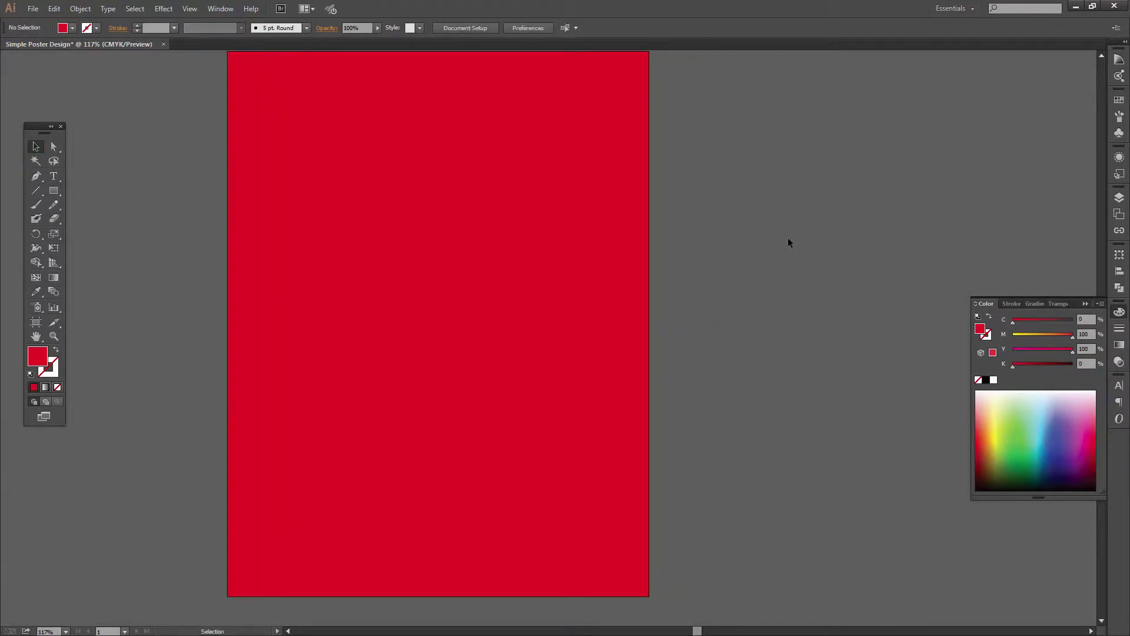
Step: In the Layers panel, rename the first layer 'Background' and lock it
click(221, 8)
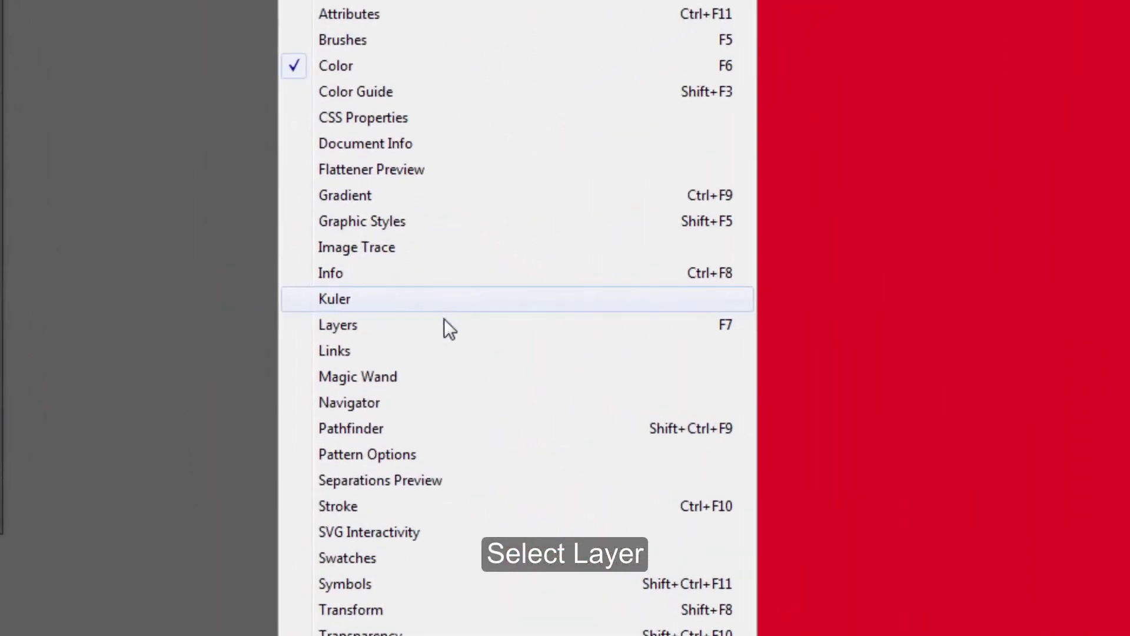
click(418, 324)
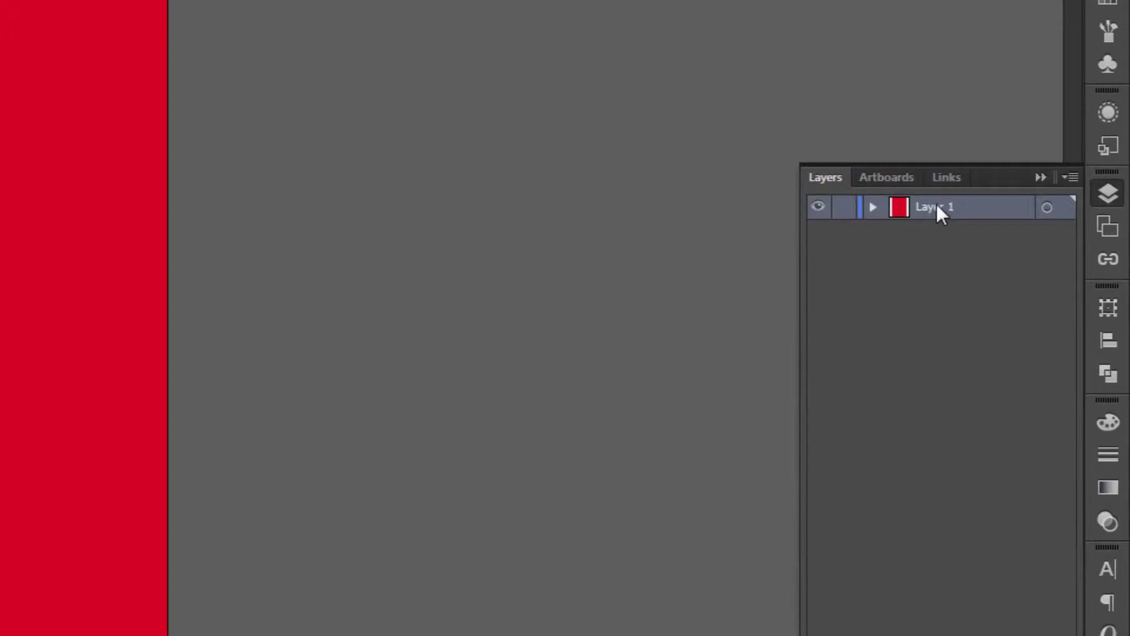
double_click(937, 206)
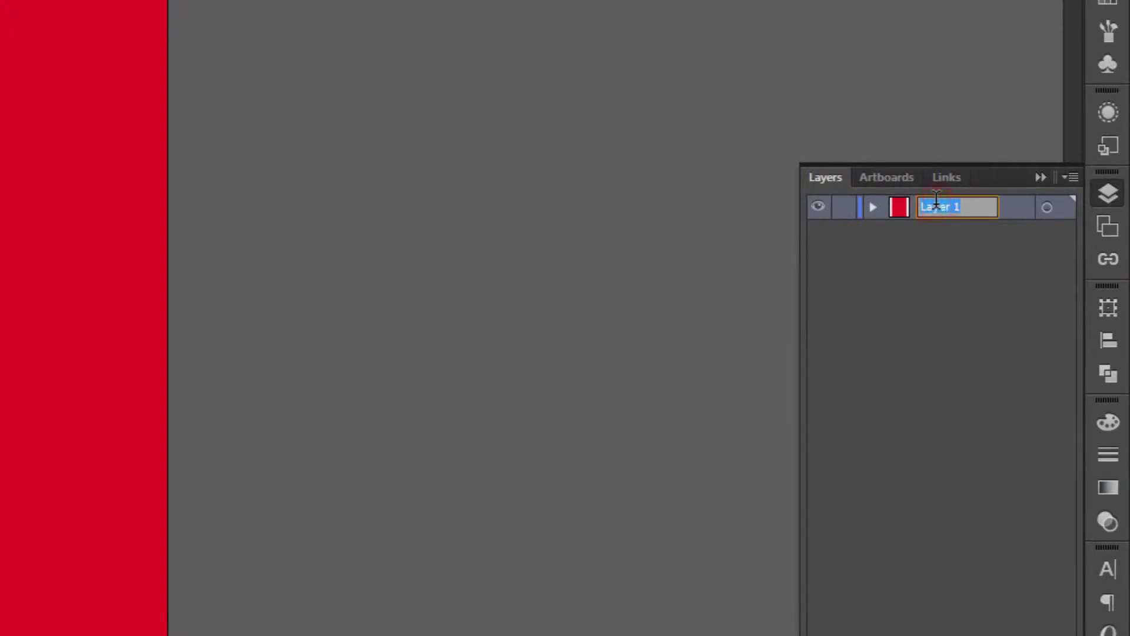
text(B)
text(ackgro)
text(und)
key(Return)
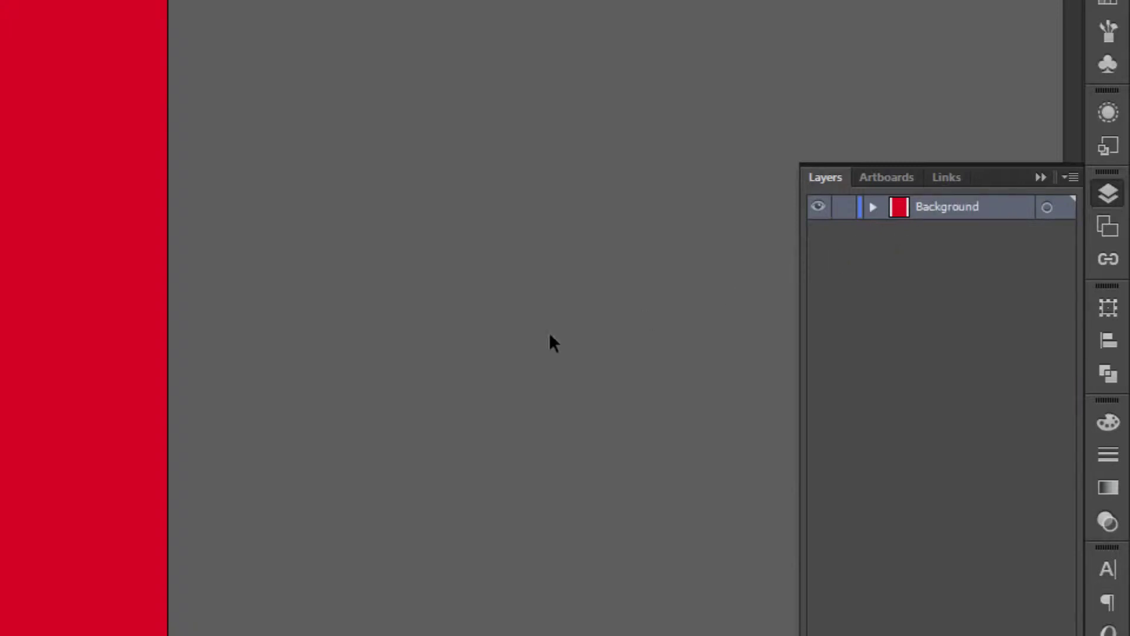
click(488, 348)
click(848, 209)
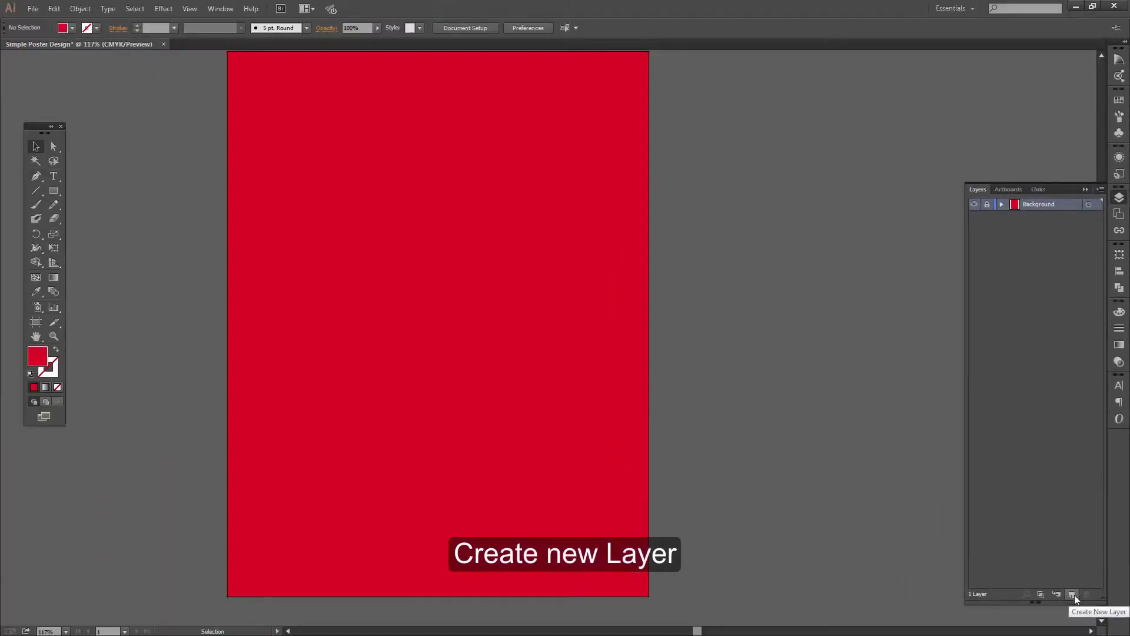
Step: Add a new layer named 'Object' above the Background layer
click(1073, 594)
double_click(1042, 204)
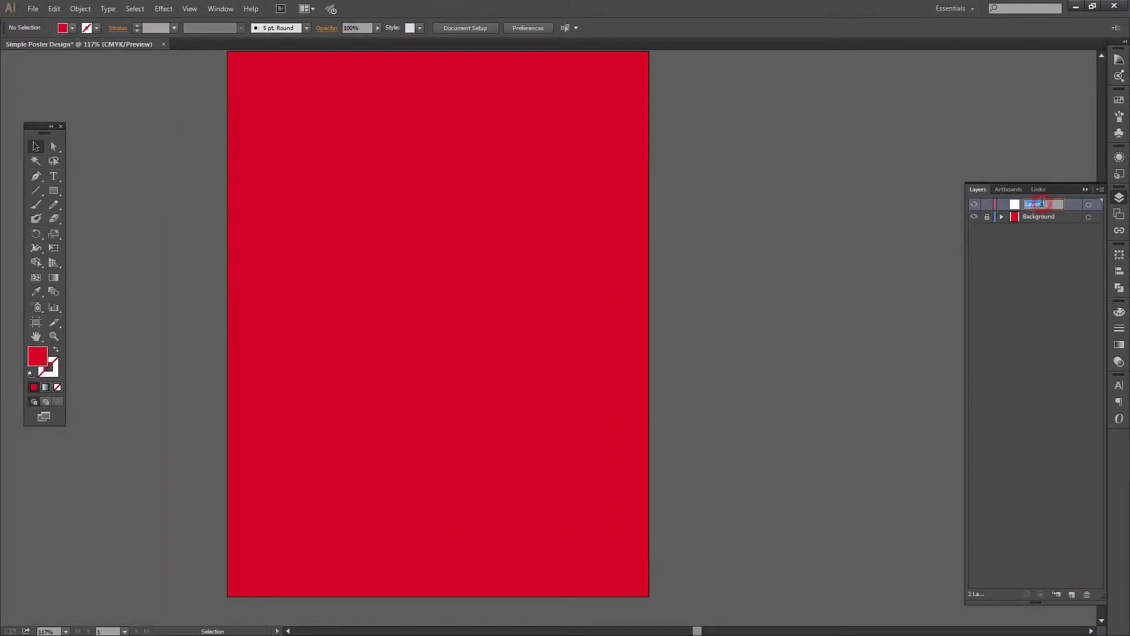
text(Ob)
text(ject)
key(Return)
key(space)
drag(614, 308, 644, 328)
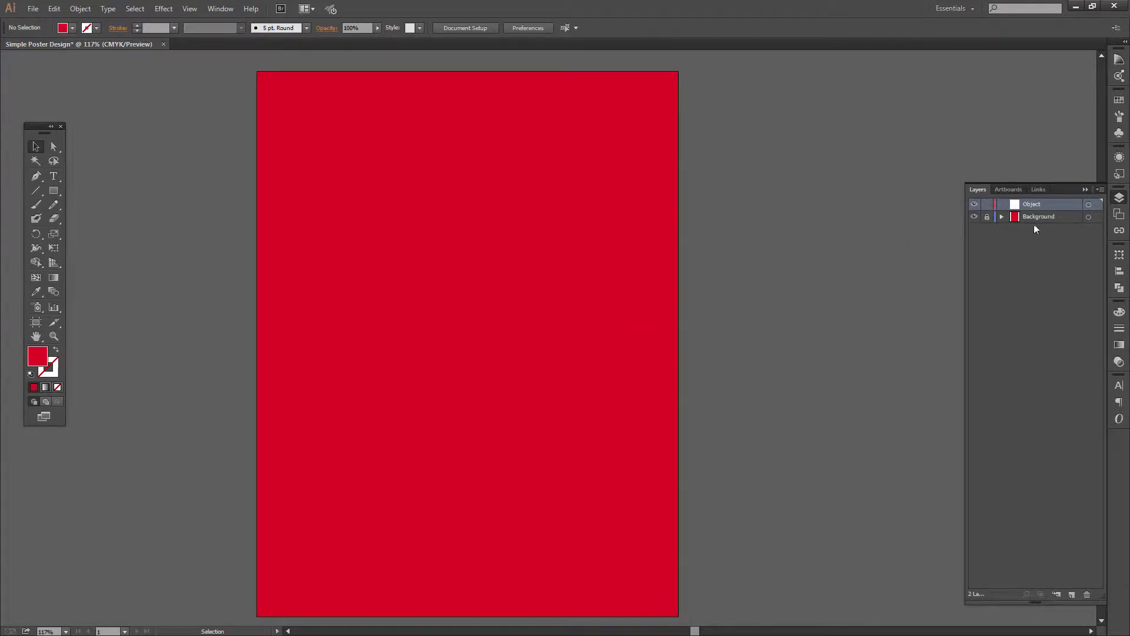
drag(704, 239, 676, 232)
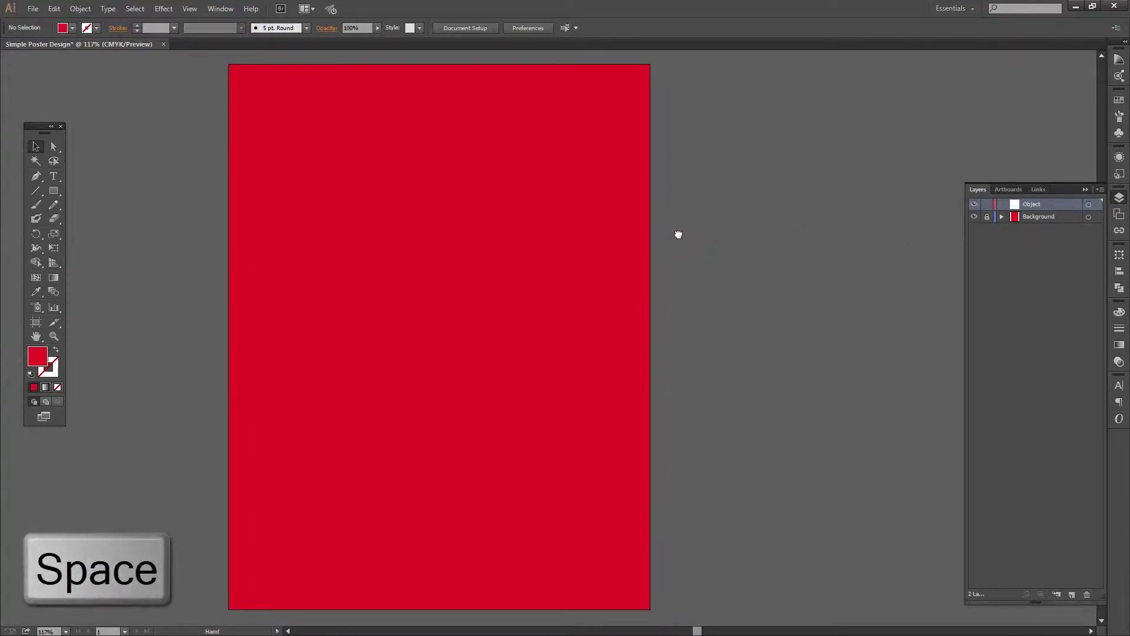
Step: Turn on rulers around the canvas from the View menu
click(217, 11)
click(217, 11)
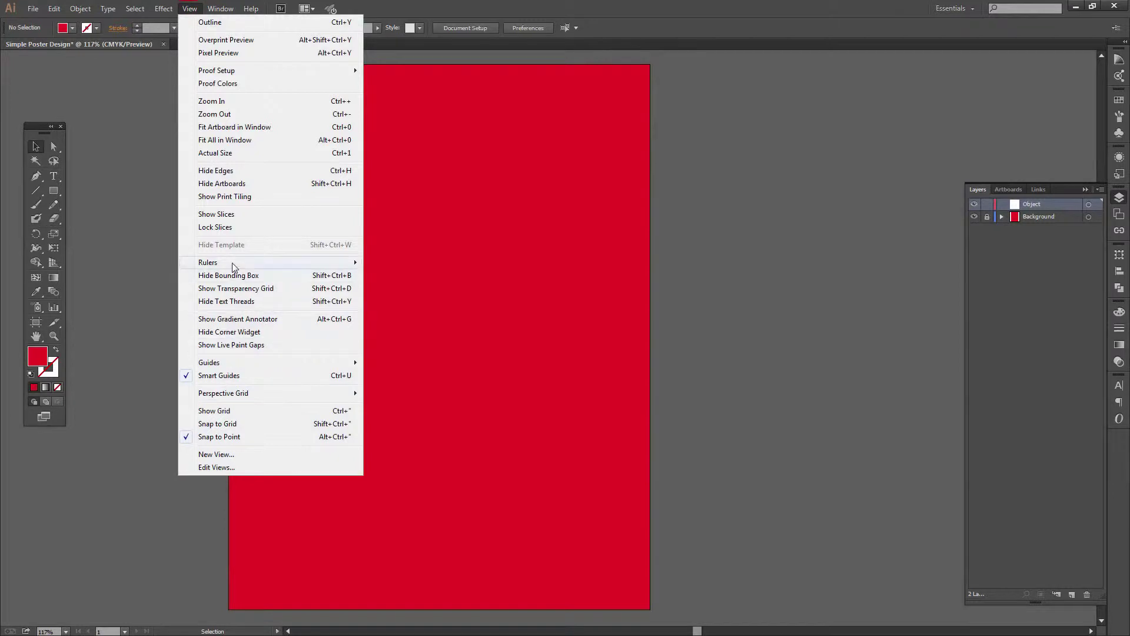
mouse_move(208, 263)
click(387, 263)
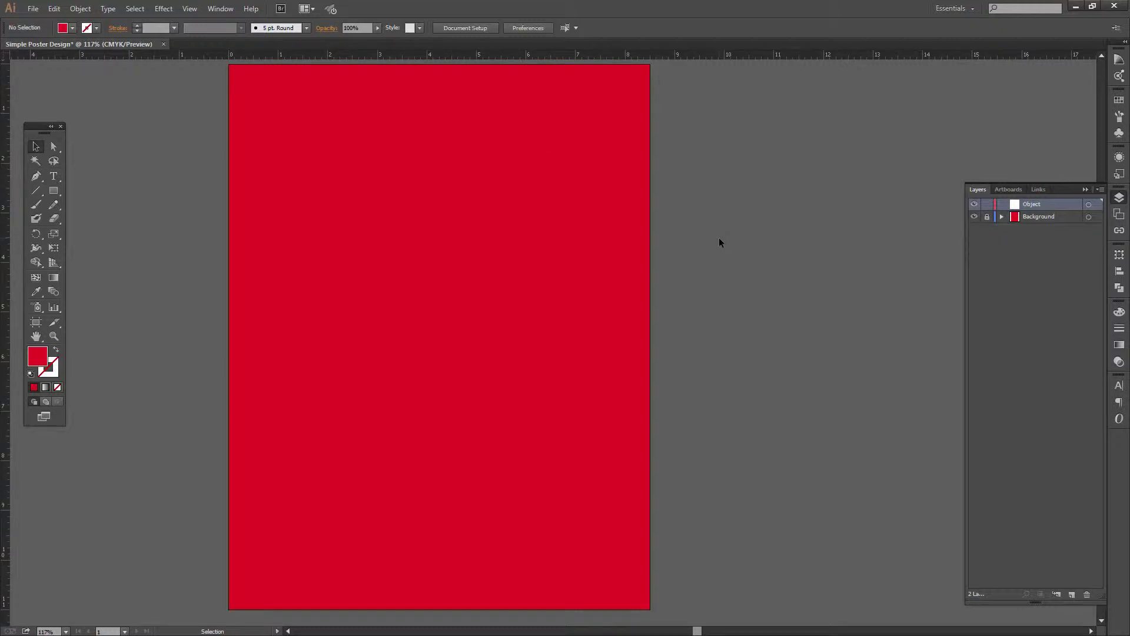
Step: Zoom into the top-left corner and drag a vertical guide half an inch inside the left edge
key(ctrl+space)
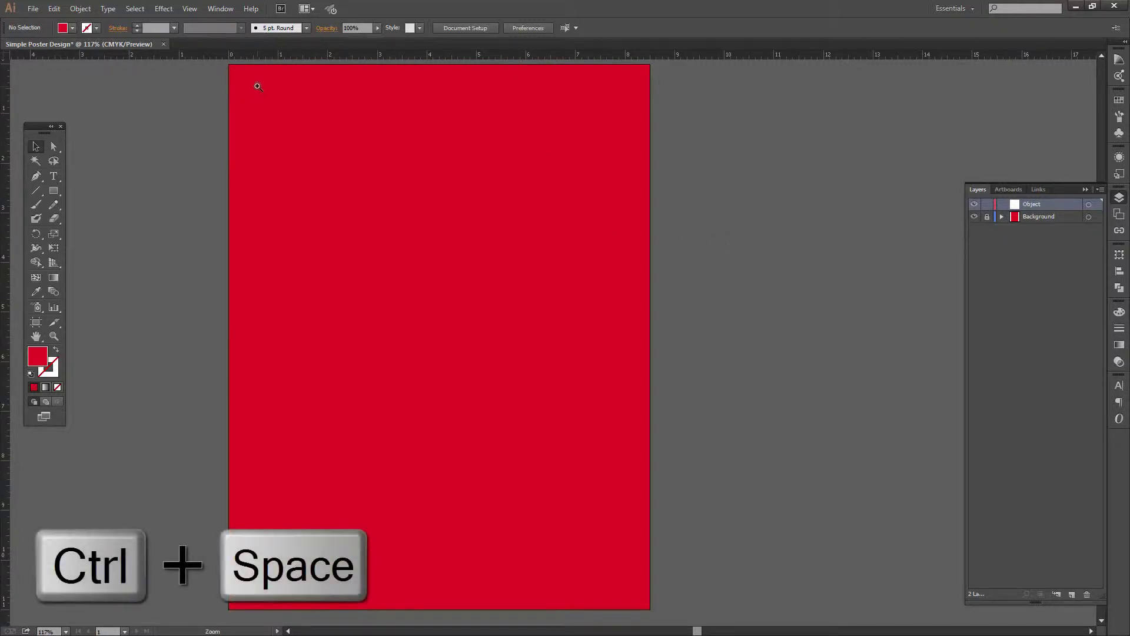
drag(256, 86, 601, 361)
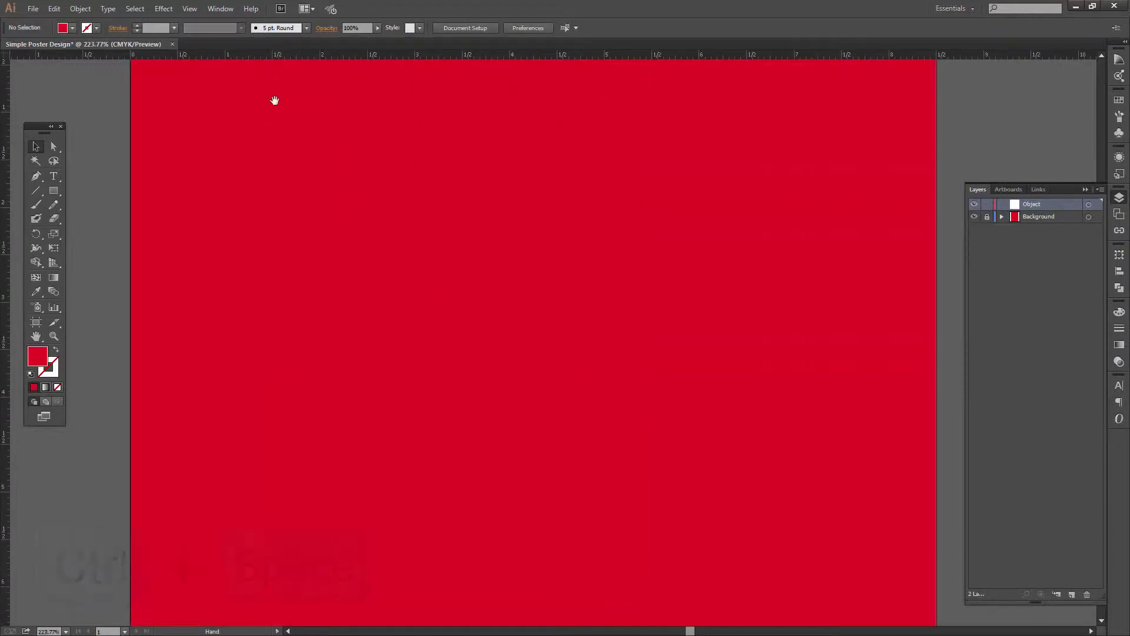
mouse_move(292, 142)
mouse_down()
mouse_move(374, 359)
mouse_move(376, 298)
mouse_up()
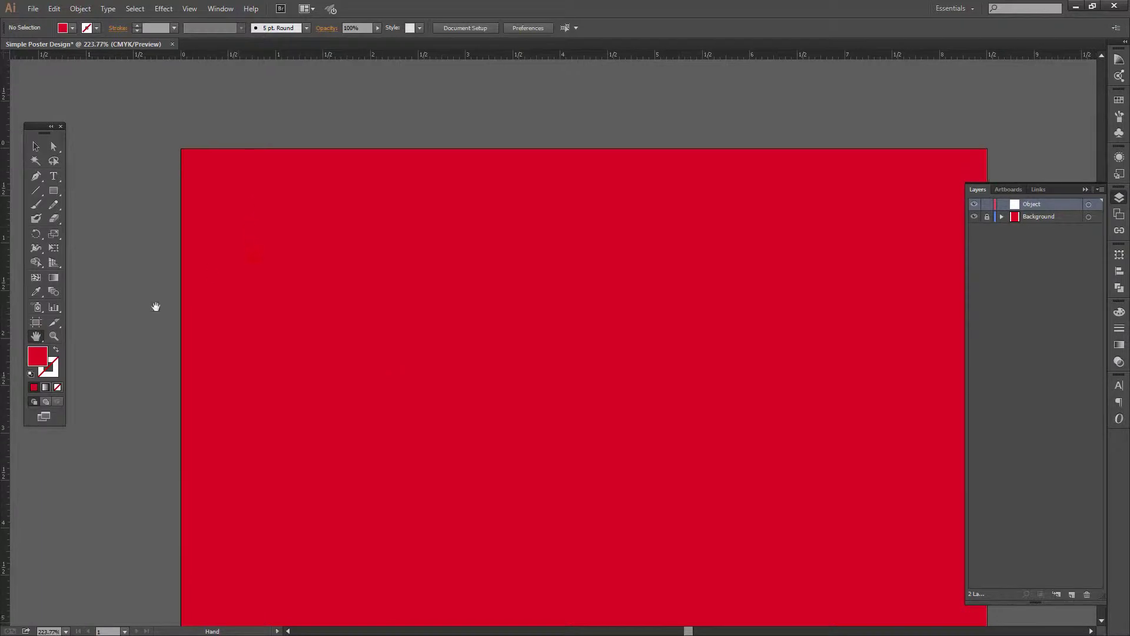
alt+click(228, 204)
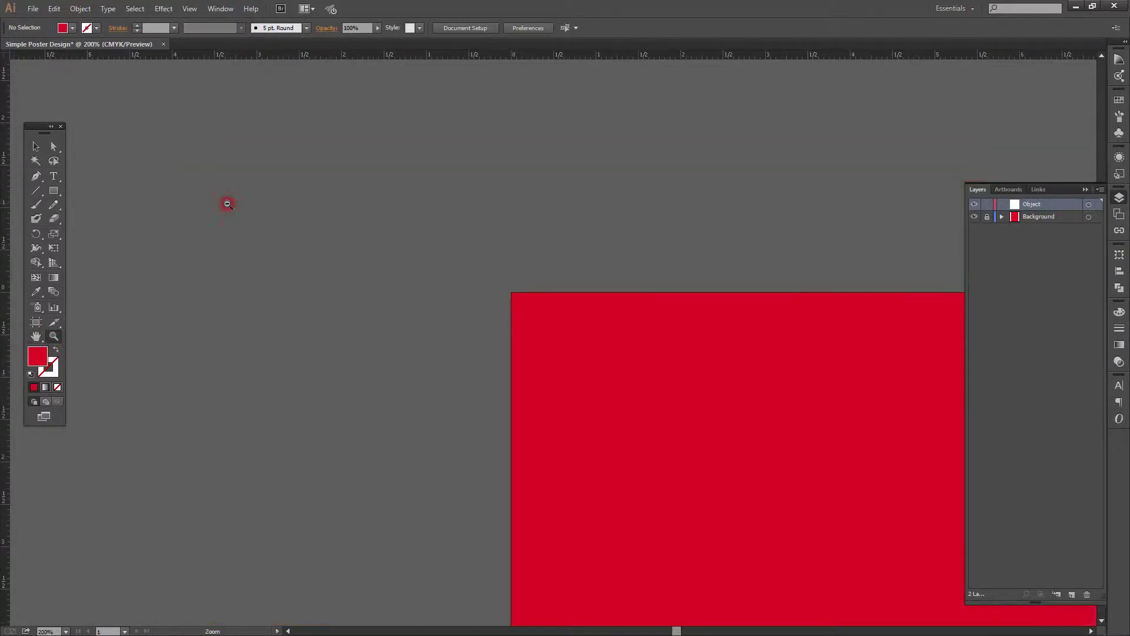
click(563, 330)
click(562, 330)
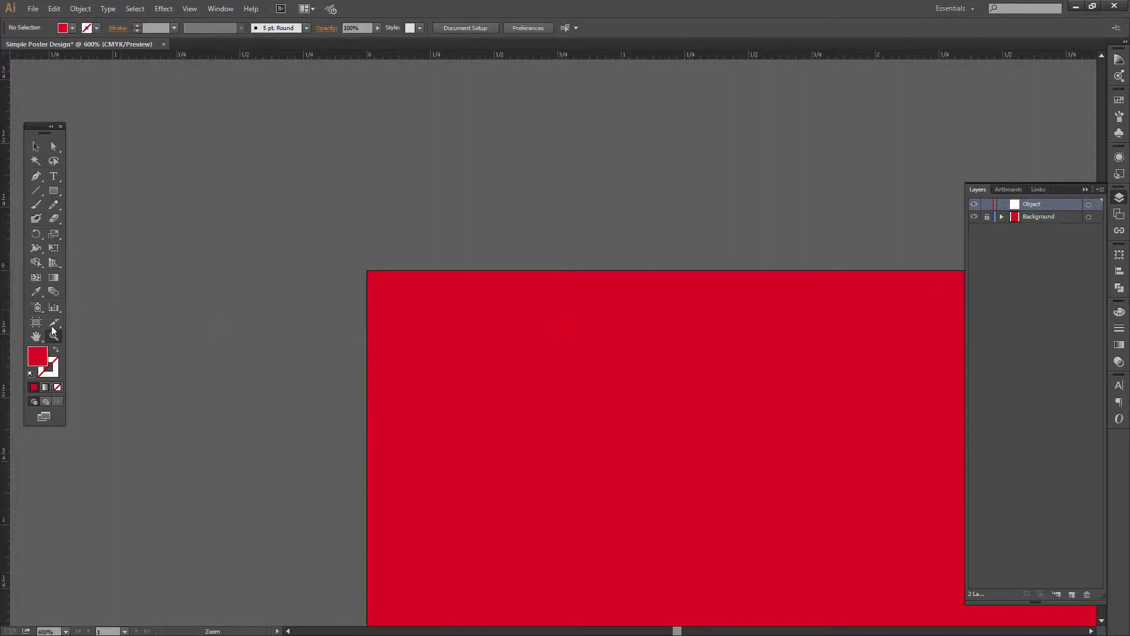
click(36, 336)
mouse_move(491, 412)
mouse_down()
mouse_move(275, 228)
mouse_move(282, 213)
mouse_up()
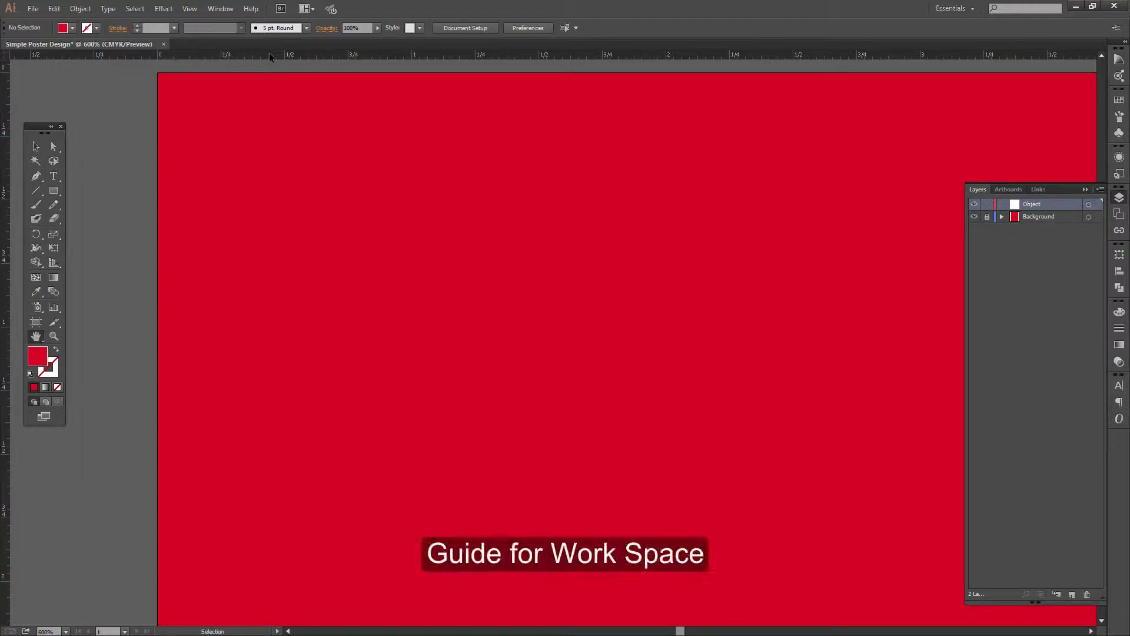
drag(8, 93, 285, 125)
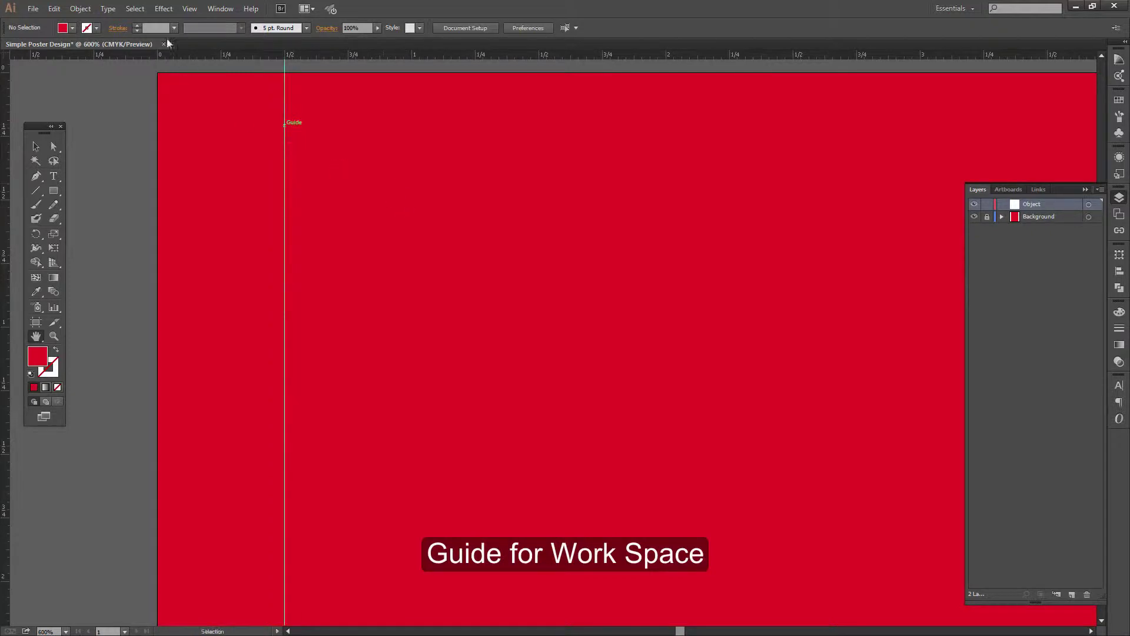
Step: Add a horizontal guide below the top edge and a vertical guide inside the right edge
drag(163, 58, 144, 198)
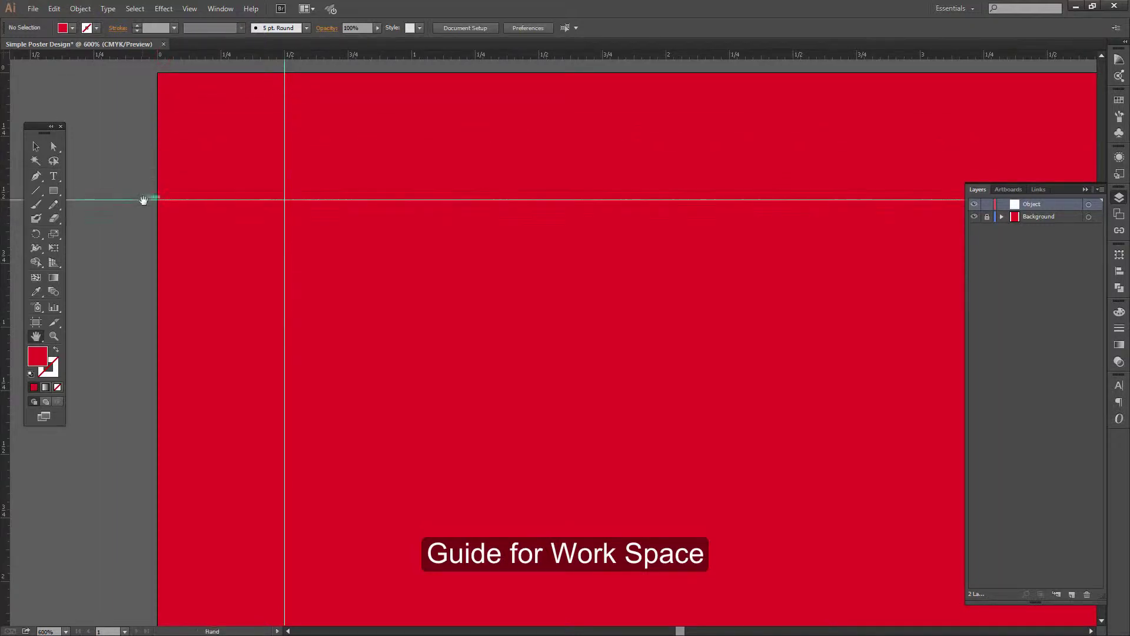
drag(853, 195, 358, 212)
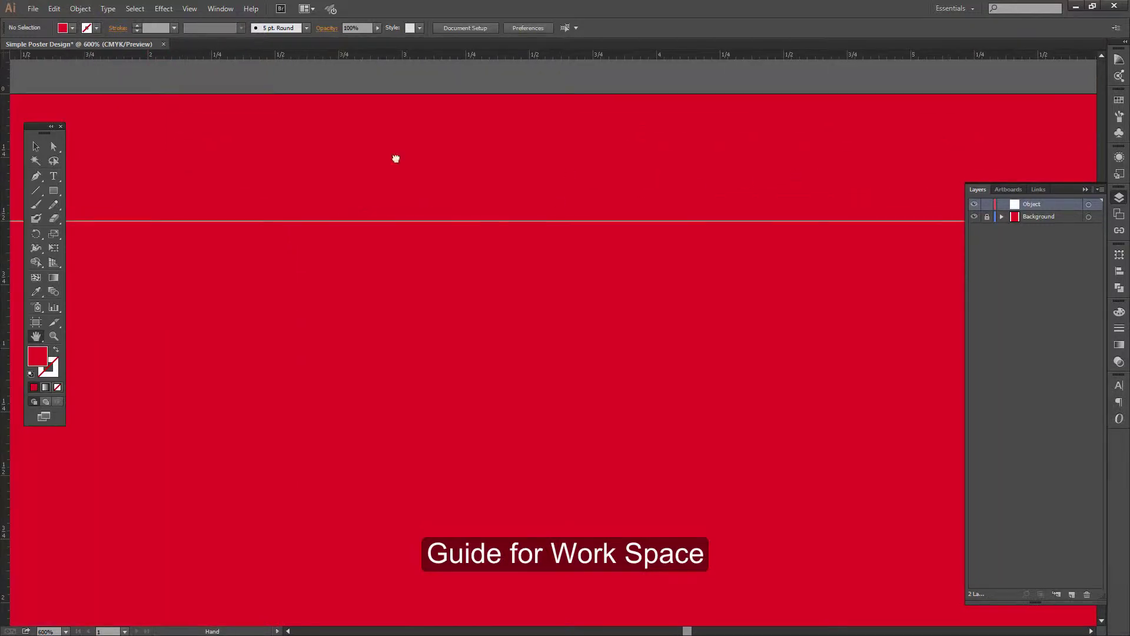
scroll(397, 157, down, 1)
scroll(767, 147, right, 3)
scroll(710, 130, right, 2)
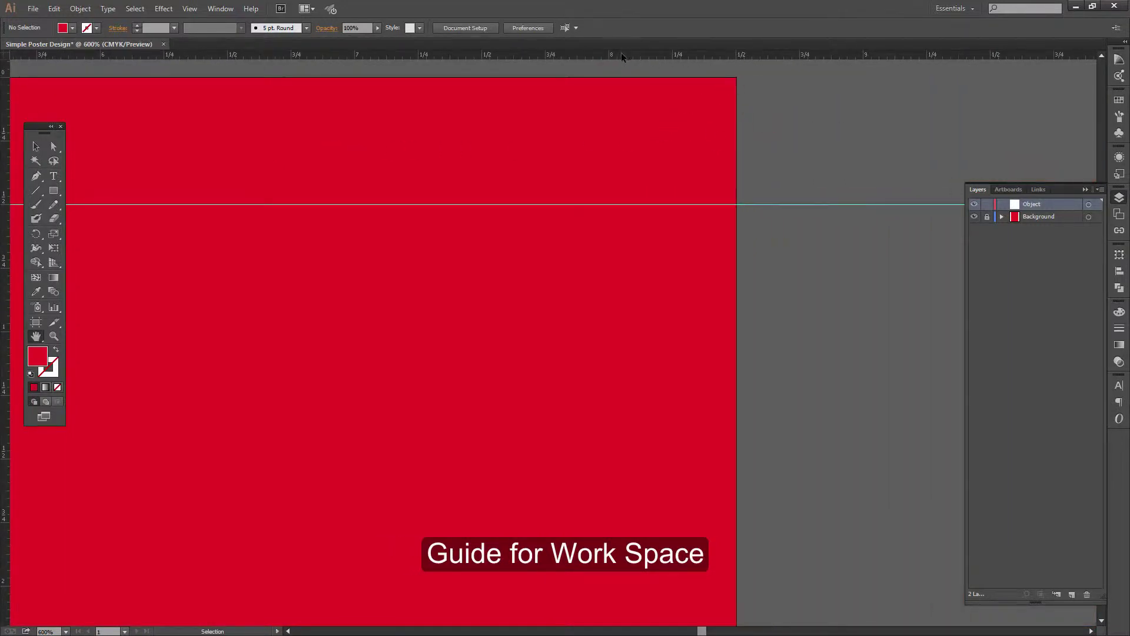
mouse_move(621, 56)
mouse_down()
mouse_move(597, 166)
mouse_move(609, 186)
mouse_up()
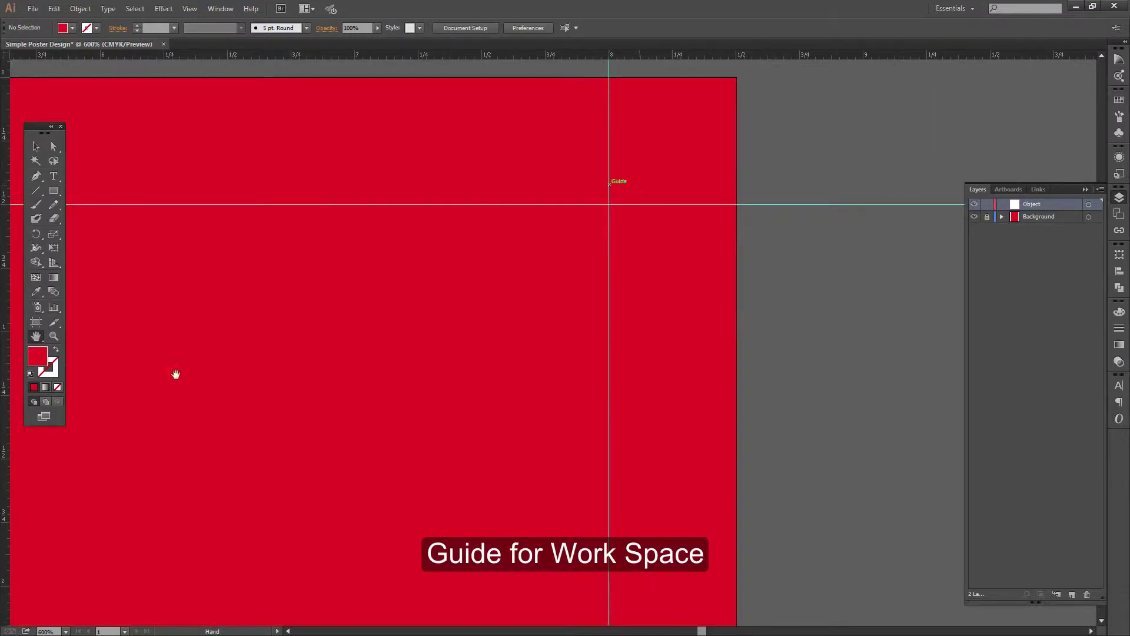
Step: Zoom out, then zoom in on the artboard's bottom-left corner
click(52, 336)
alt+click(276, 333)
alt+click(276, 333)
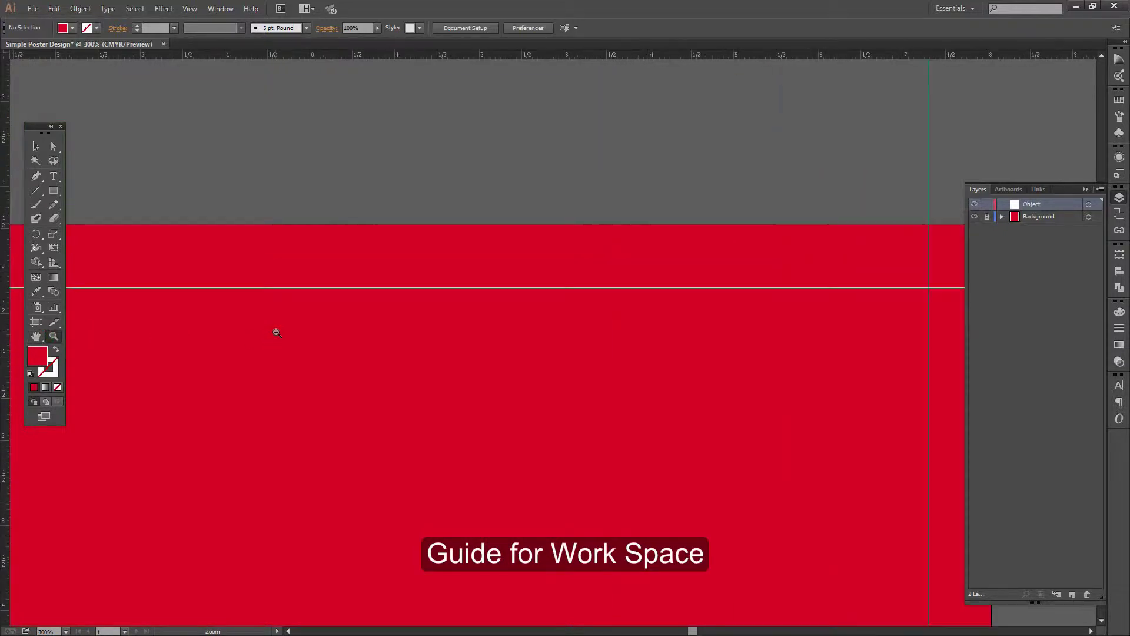
click(36, 336)
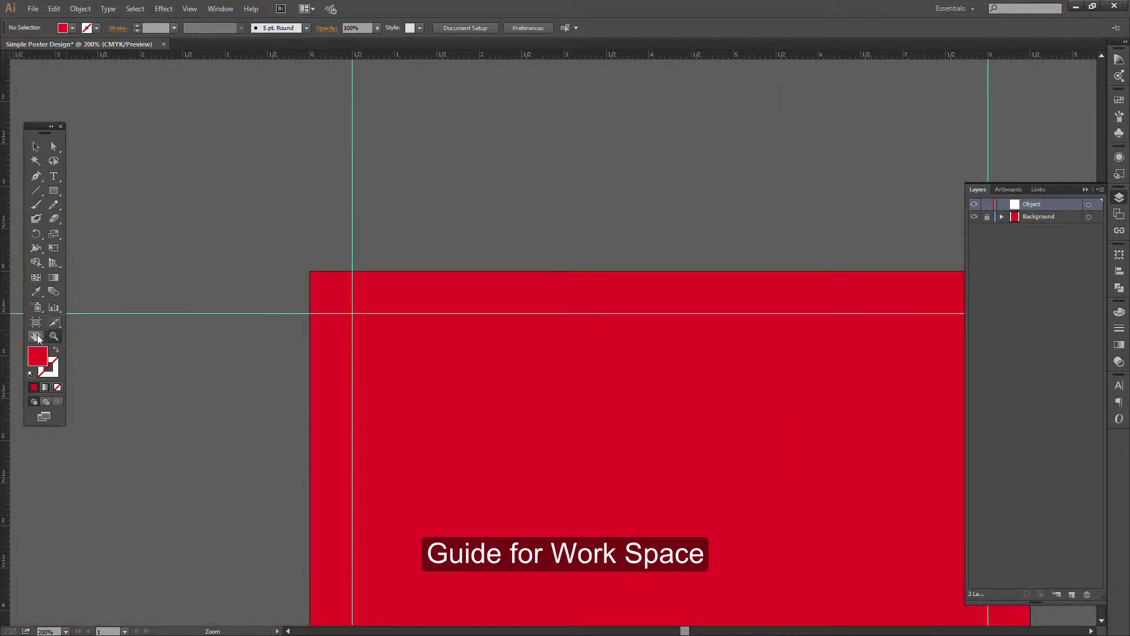
scroll(466, 335, down, 5)
scroll(427, 553, down, 5)
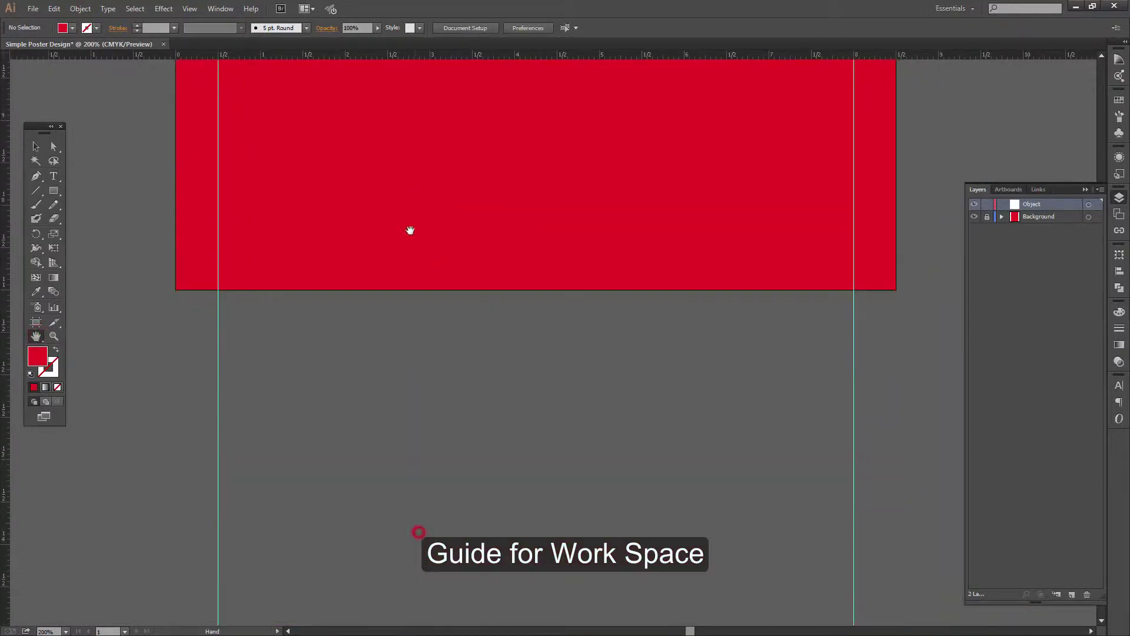
key(ctrl+space)
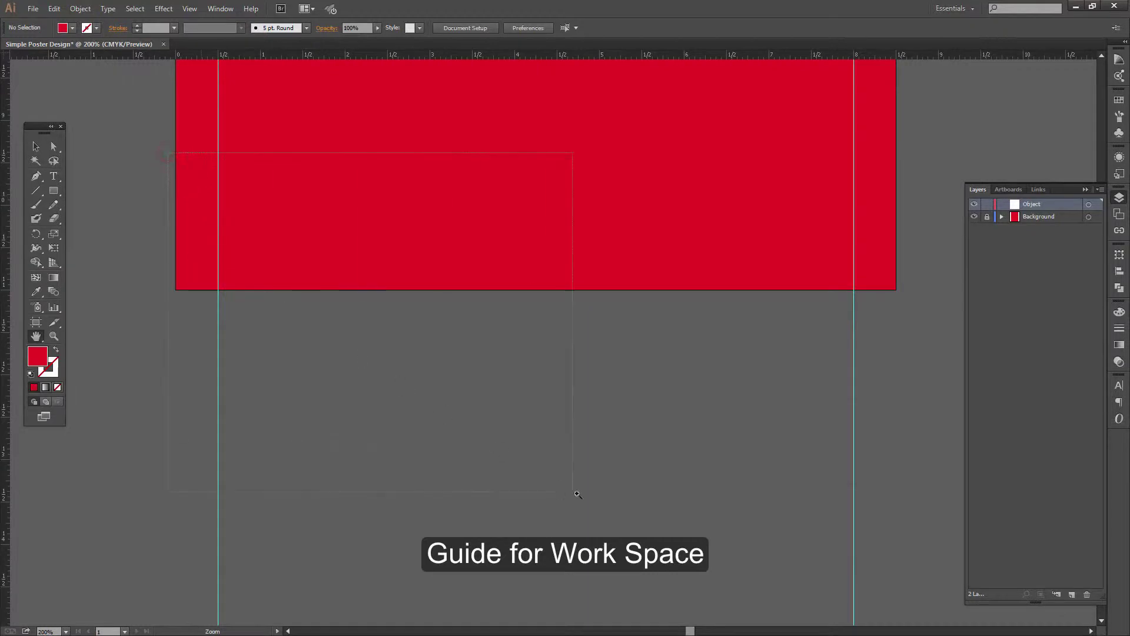
drag(162, 153, 574, 498)
drag(414, 226, 360, 337)
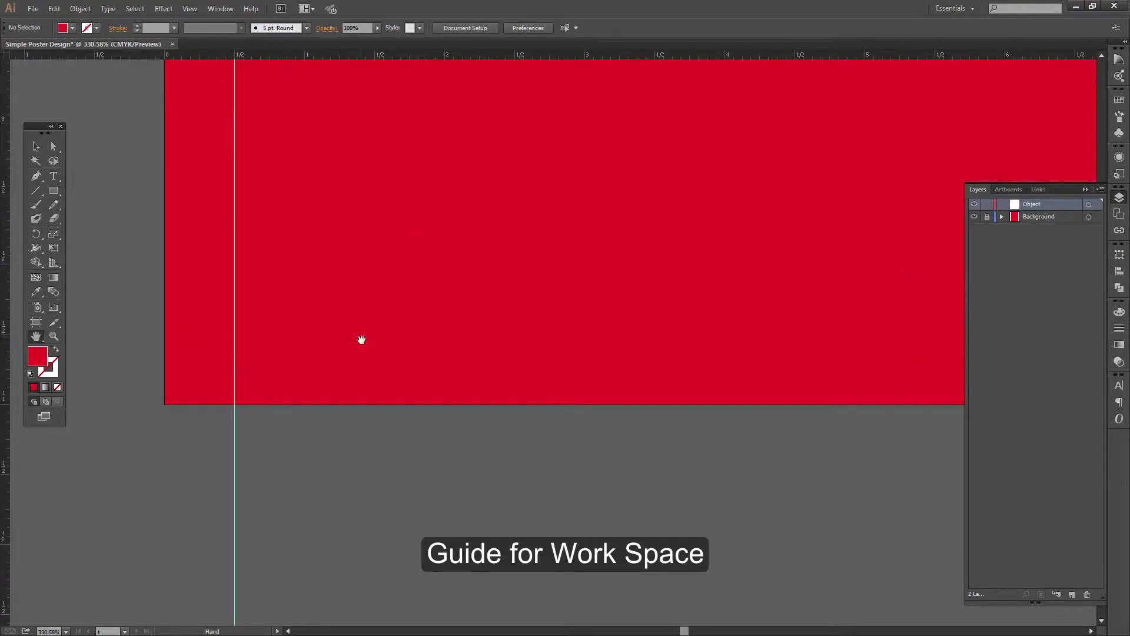
key(ctrl)
Step: Place a horizontal guide half an inch above the artboard's bottom edge
click(53, 336)
alt+click(202, 353)
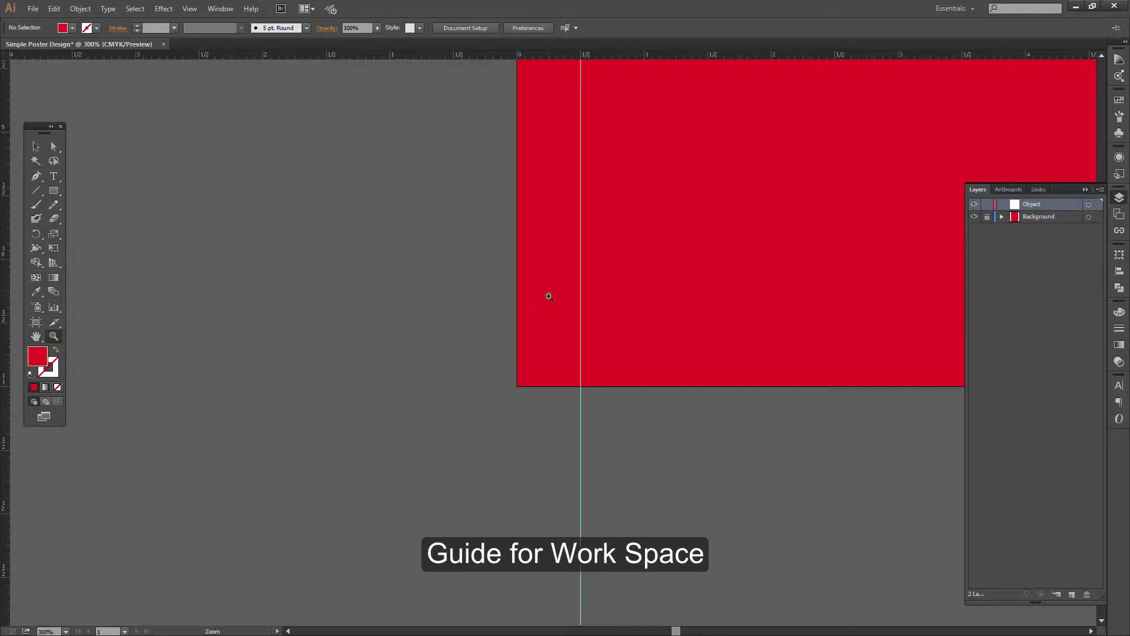
alt+click(549, 296)
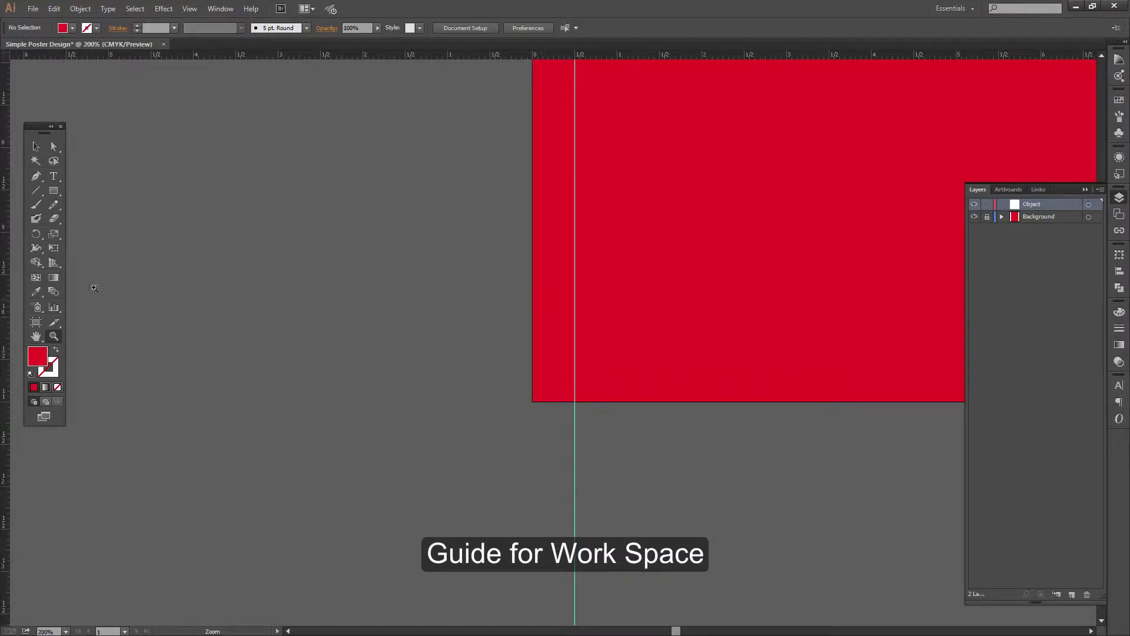
click(36, 336)
mouse_move(506, 342)
mouse_down()
mouse_move(246, 369)
mouse_move(126, 360)
mouse_up()
drag(232, 52, 232, 182)
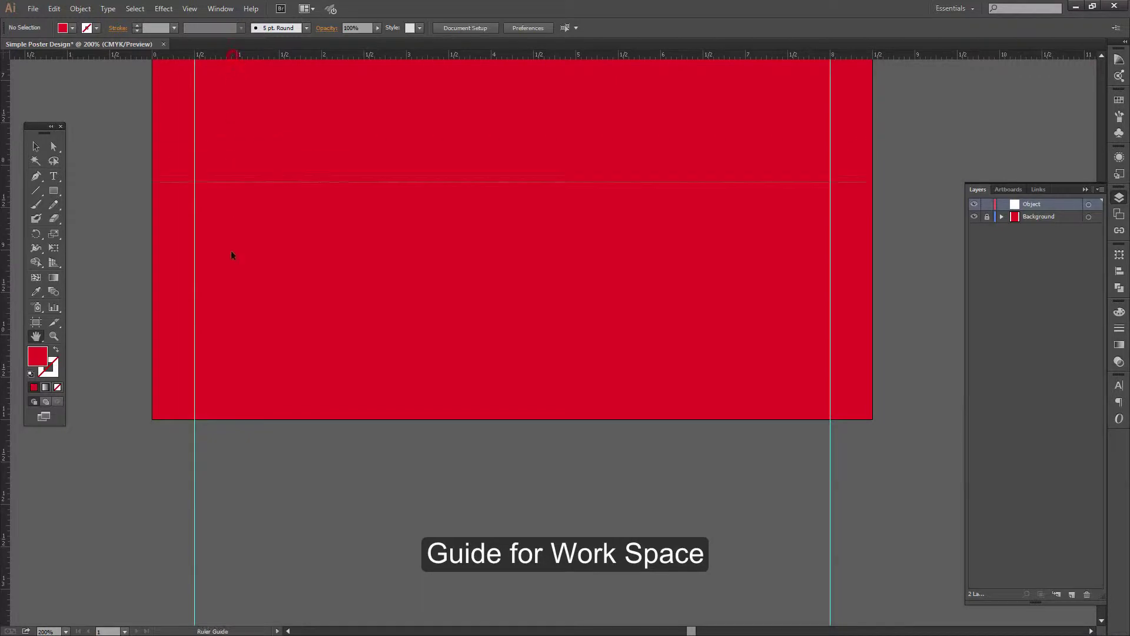
drag(231, 255, 232, 382)
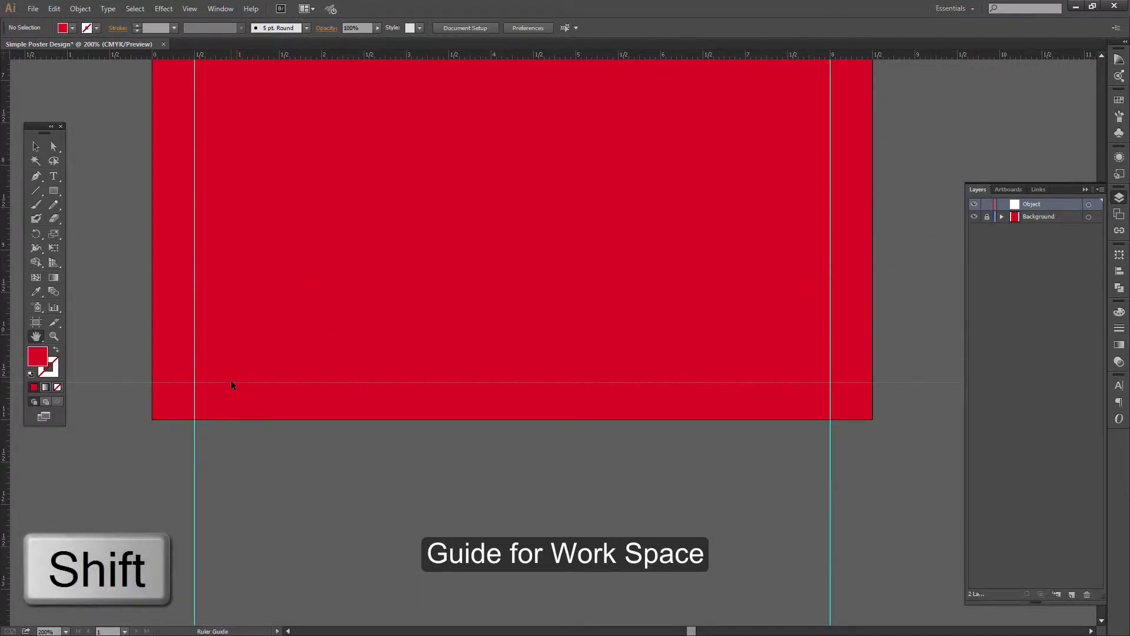
drag(232, 382, 232, 382)
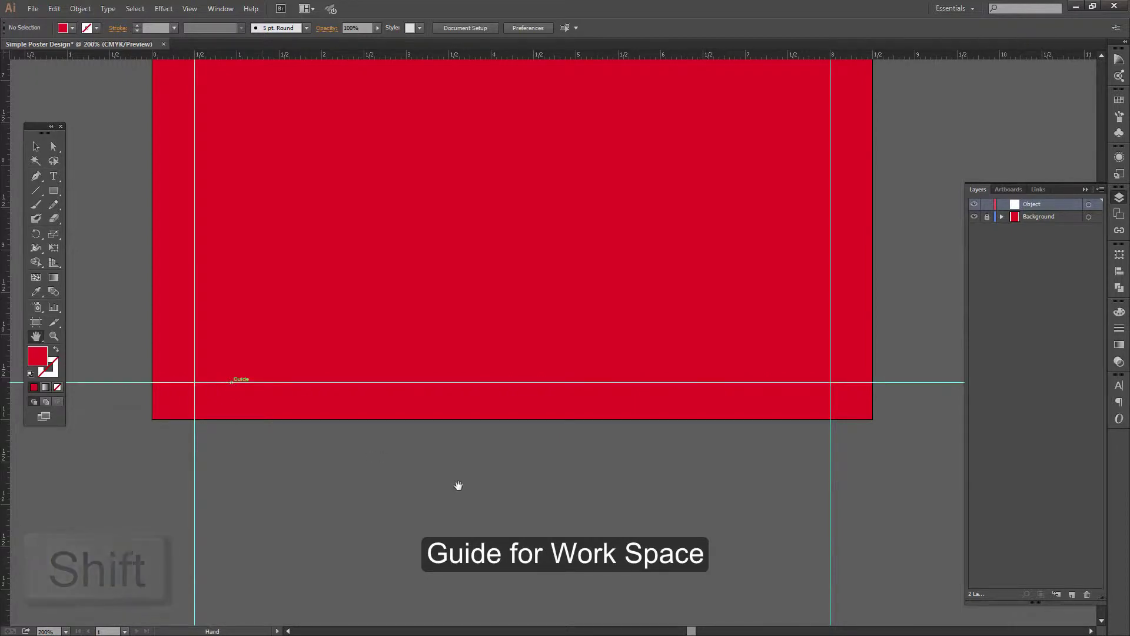
Step: Scroll back up and return to the Selection tool
scroll(865, 306, right, 4)
scroll(866, 307, up, 1)
scroll(865, 306, up, 4)
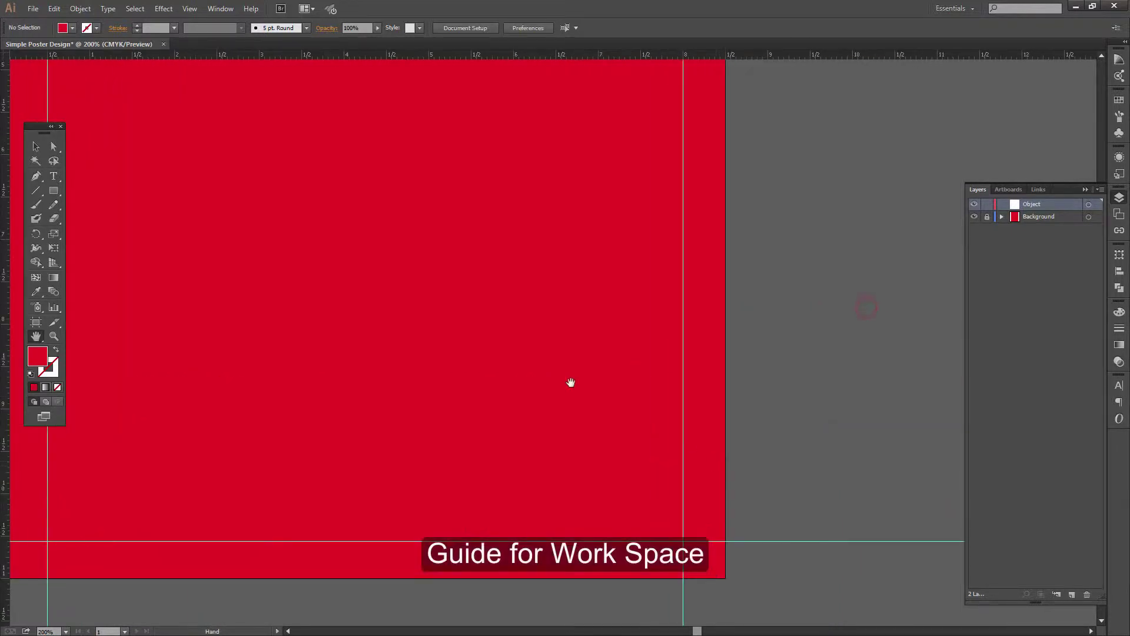
click(36, 335)
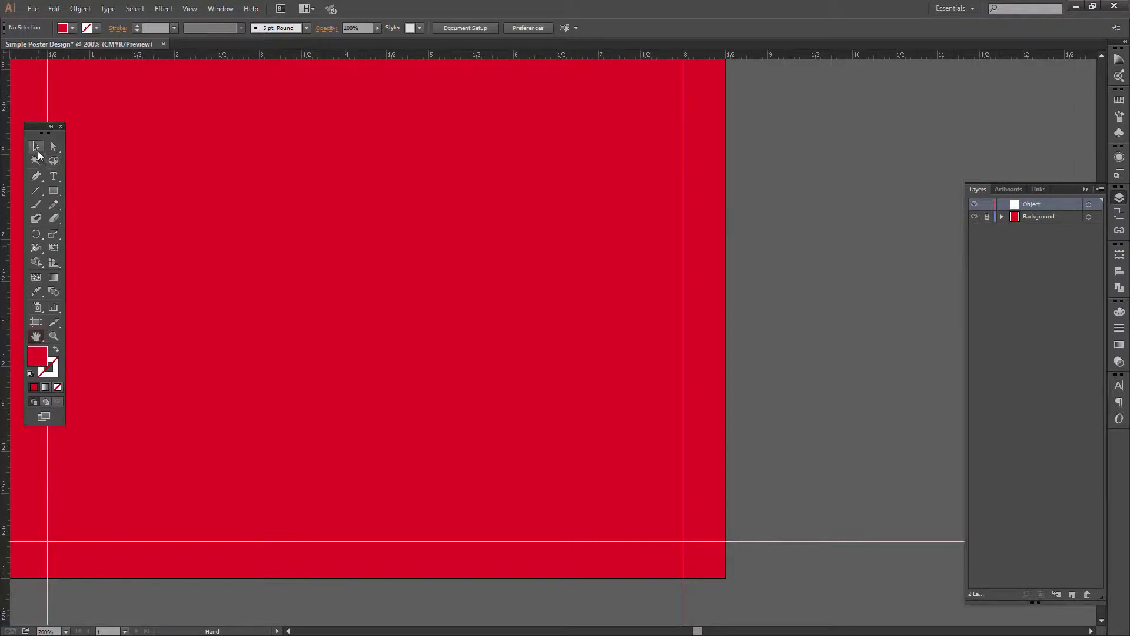
click(35, 146)
click(188, 8)
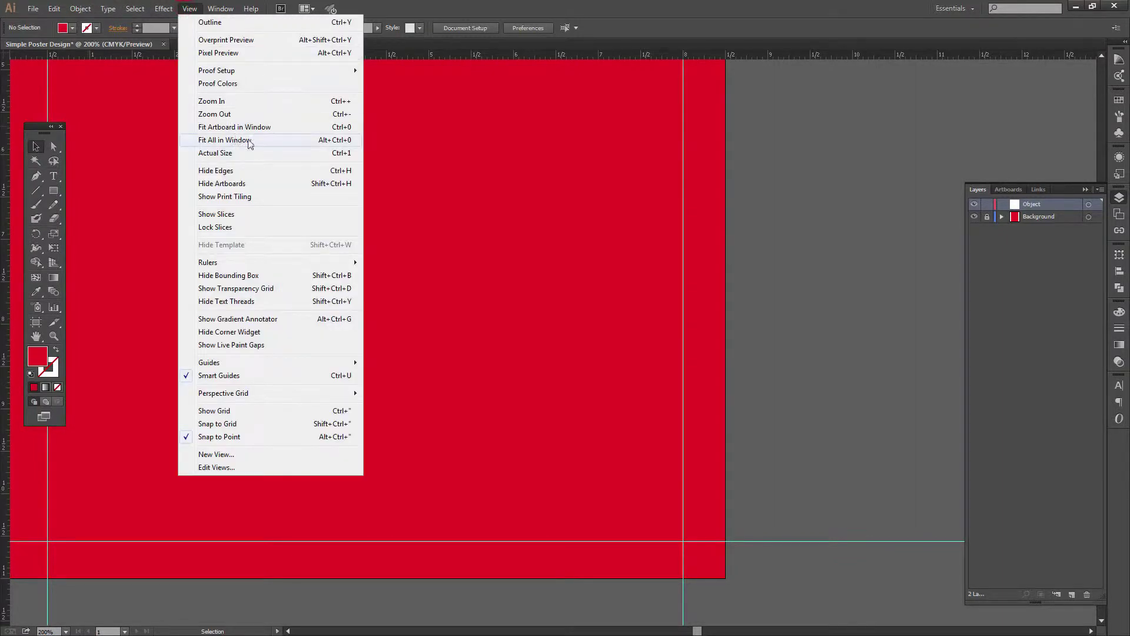
Step: Fit the artboard in view and draw a Pen line along the top guide between the side guides
click(253, 140)
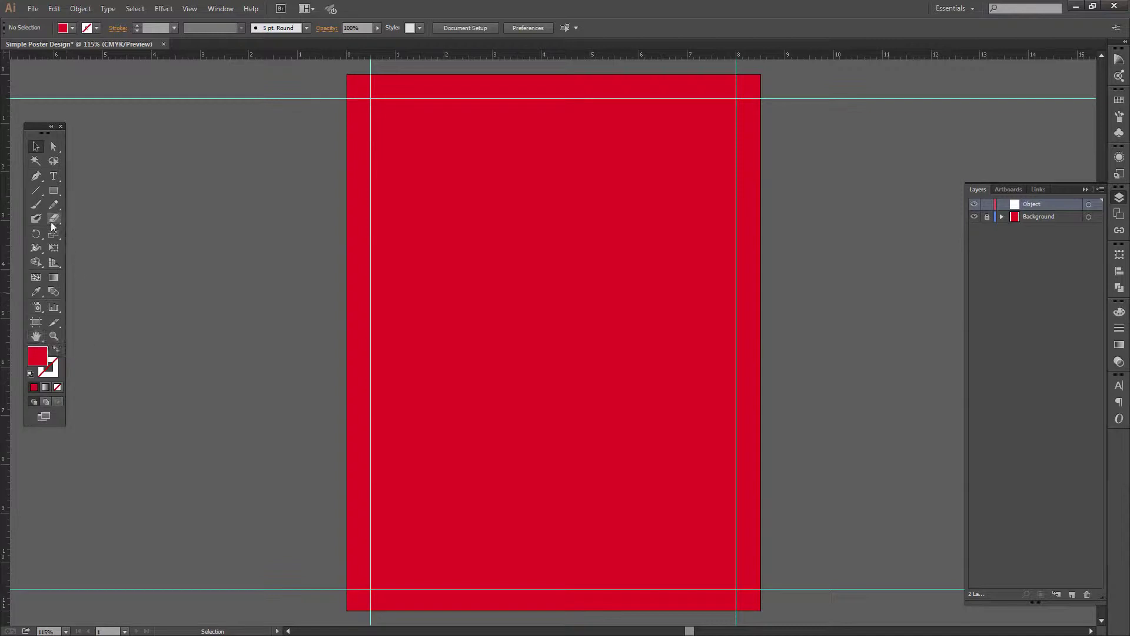
click(38, 175)
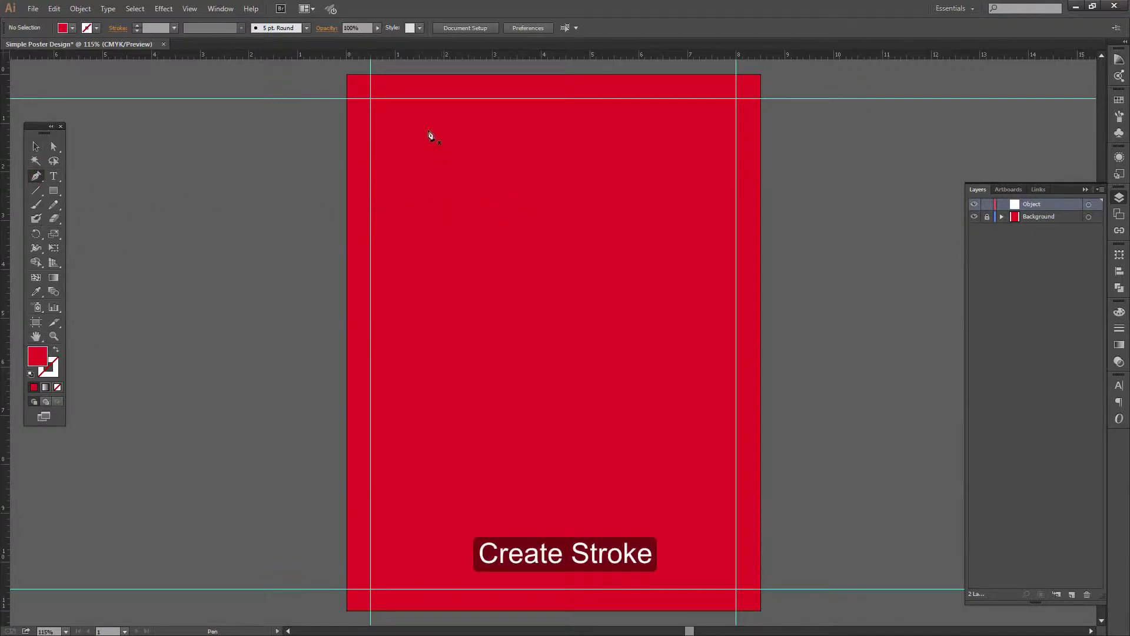
click(371, 99)
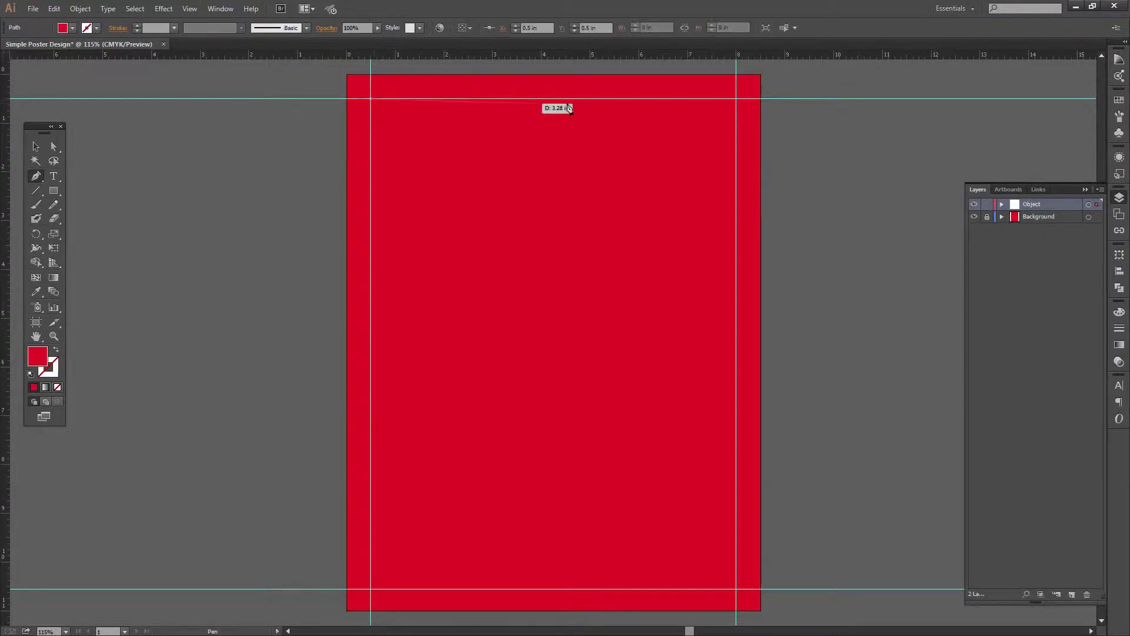
shift+click(736, 106)
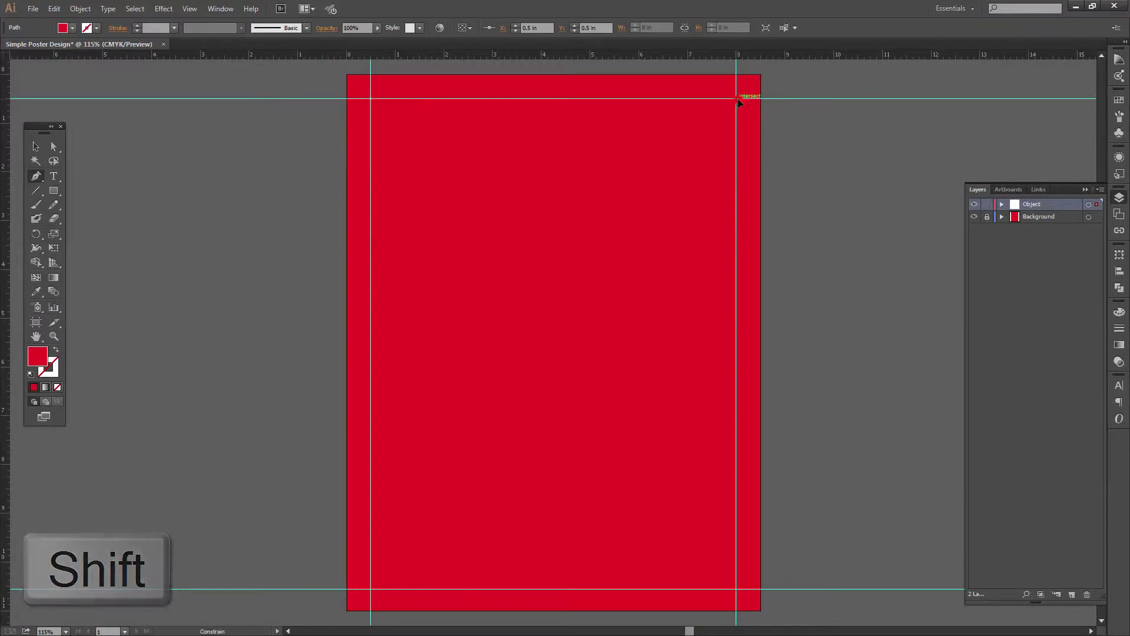
right_click(869, 194)
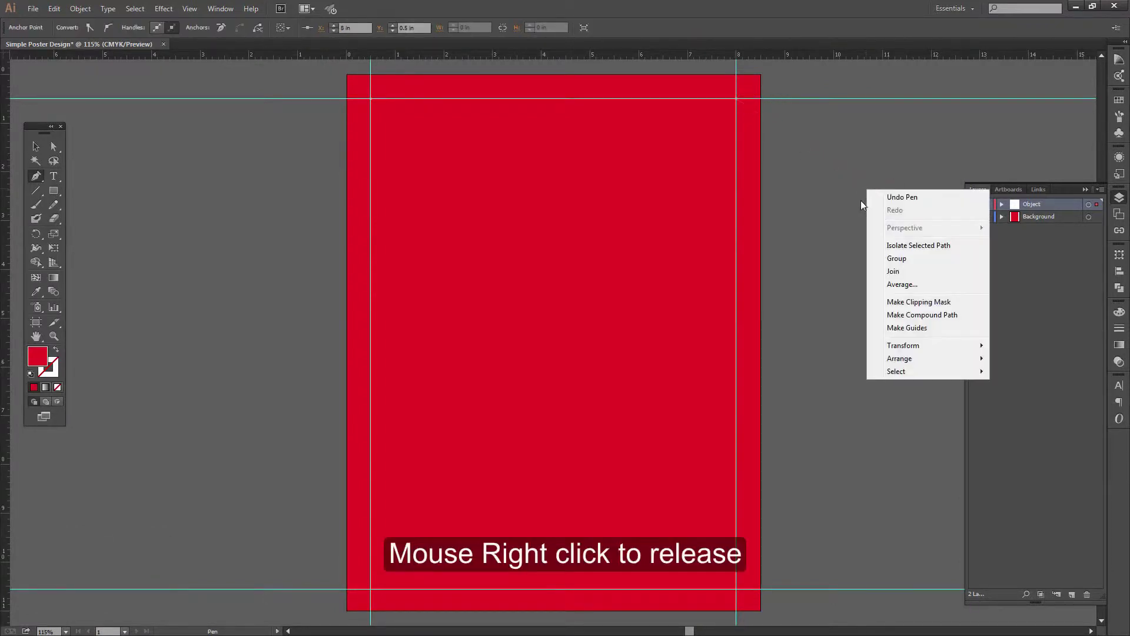
click(34, 148)
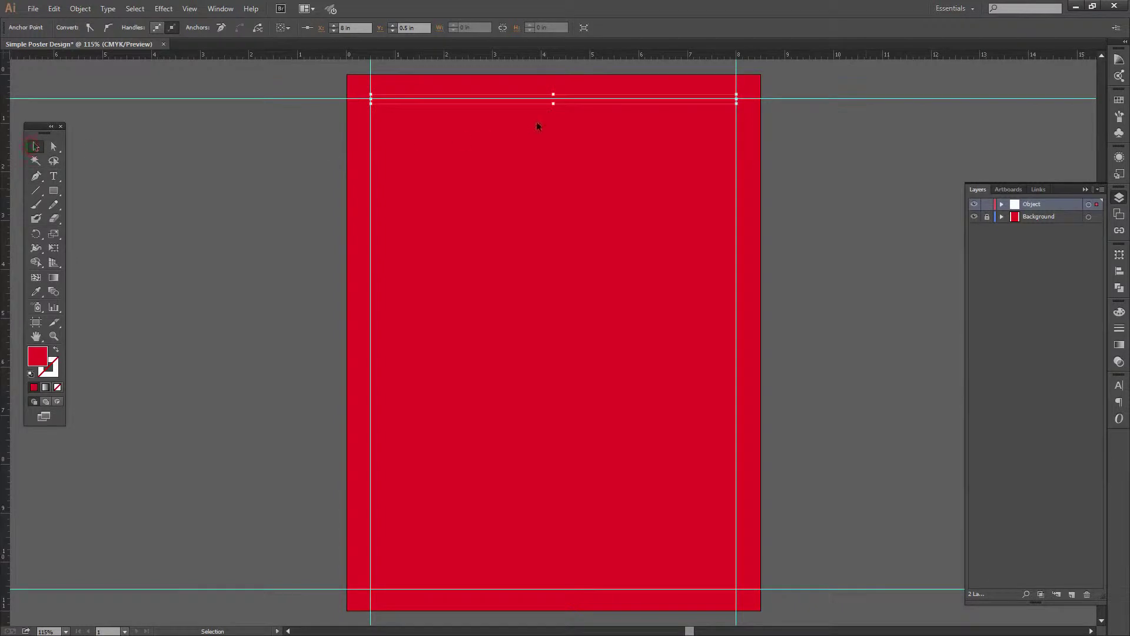
Step: Zoom in on the poster's top edge, hide the guides and deselect the new top line
drag(554, 136, 435, 232)
drag(229, 116, 833, 371)
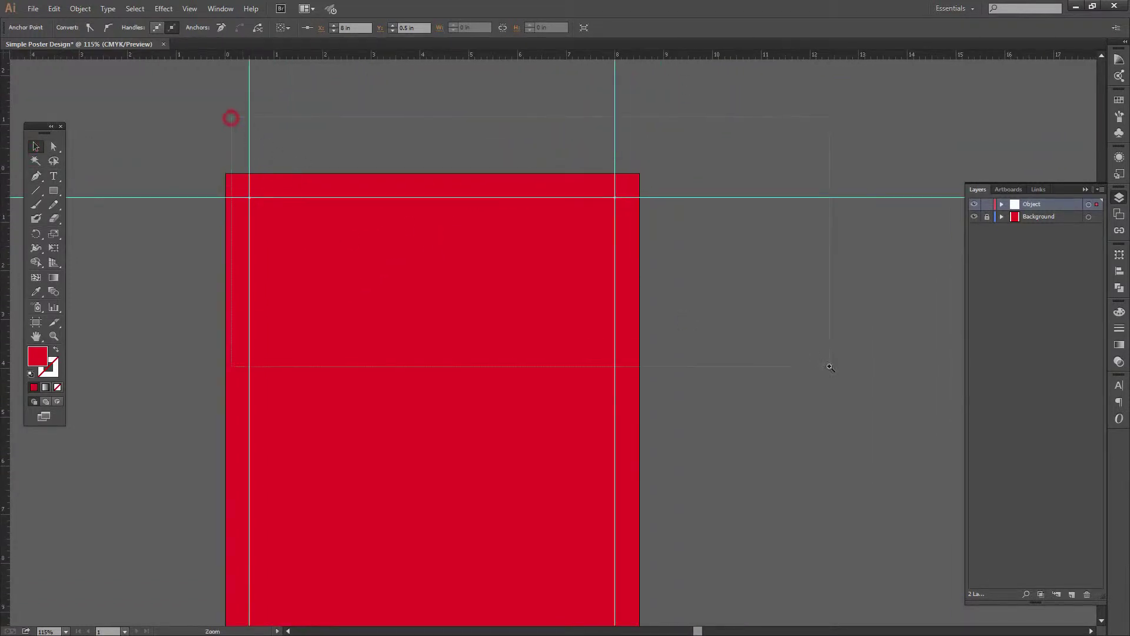
drag(567, 330, 649, 303)
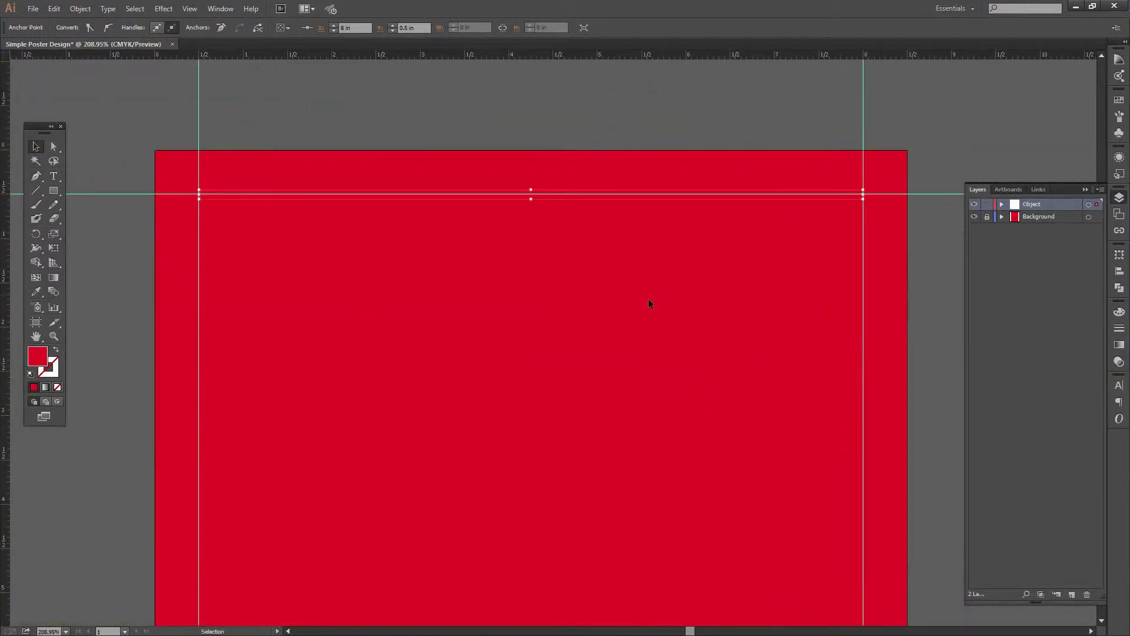
click(189, 8)
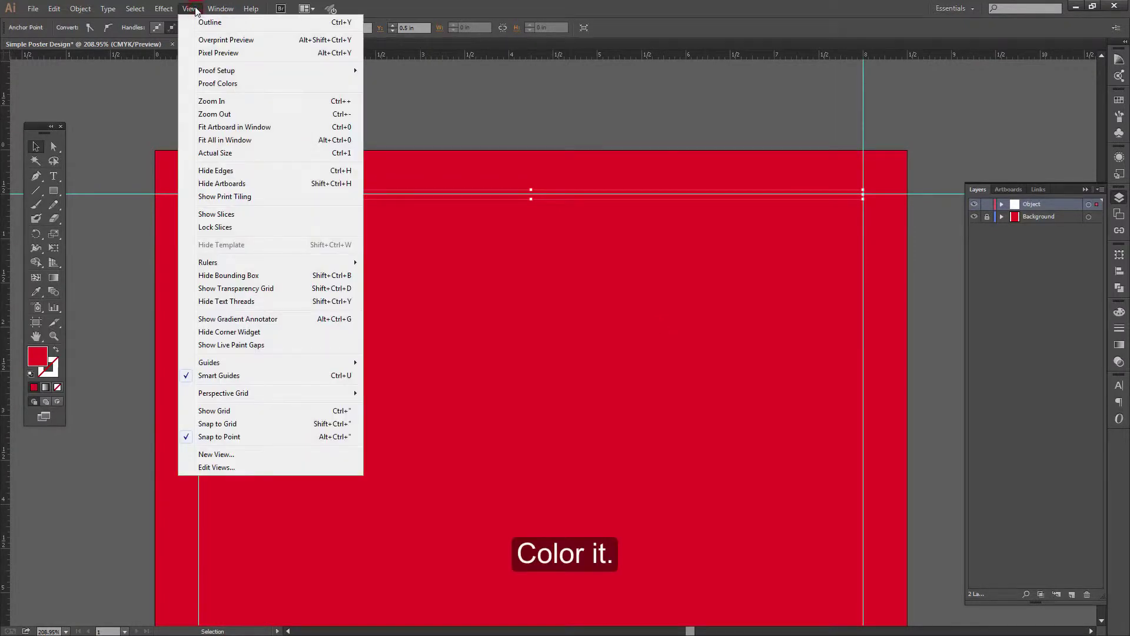
click(236, 265)
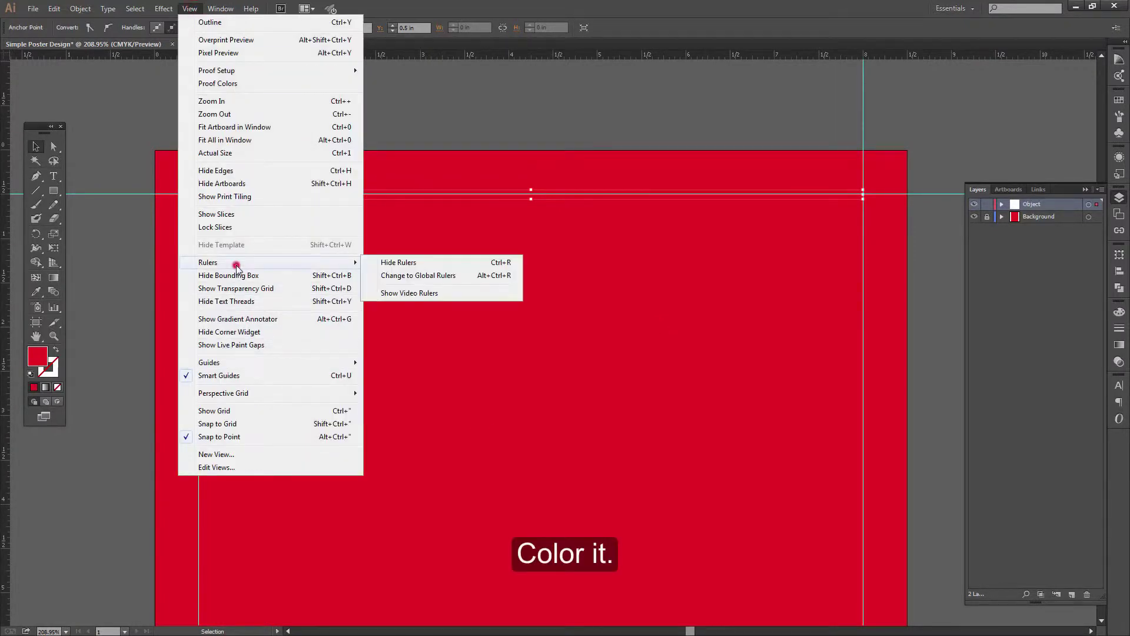
mouse_move(210, 362)
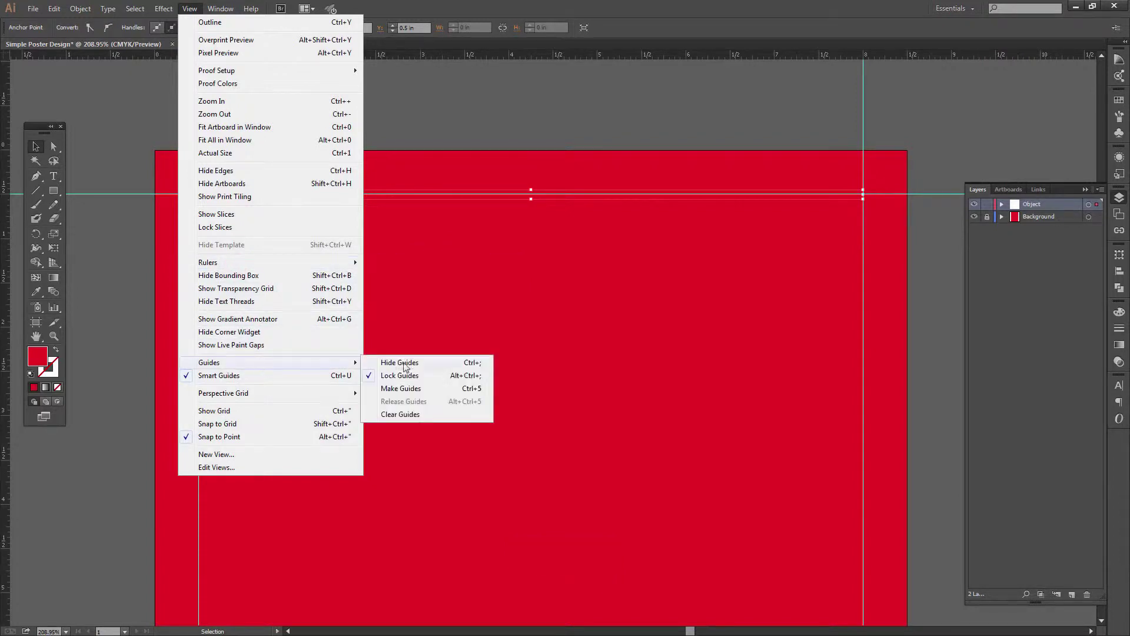
click(424, 364)
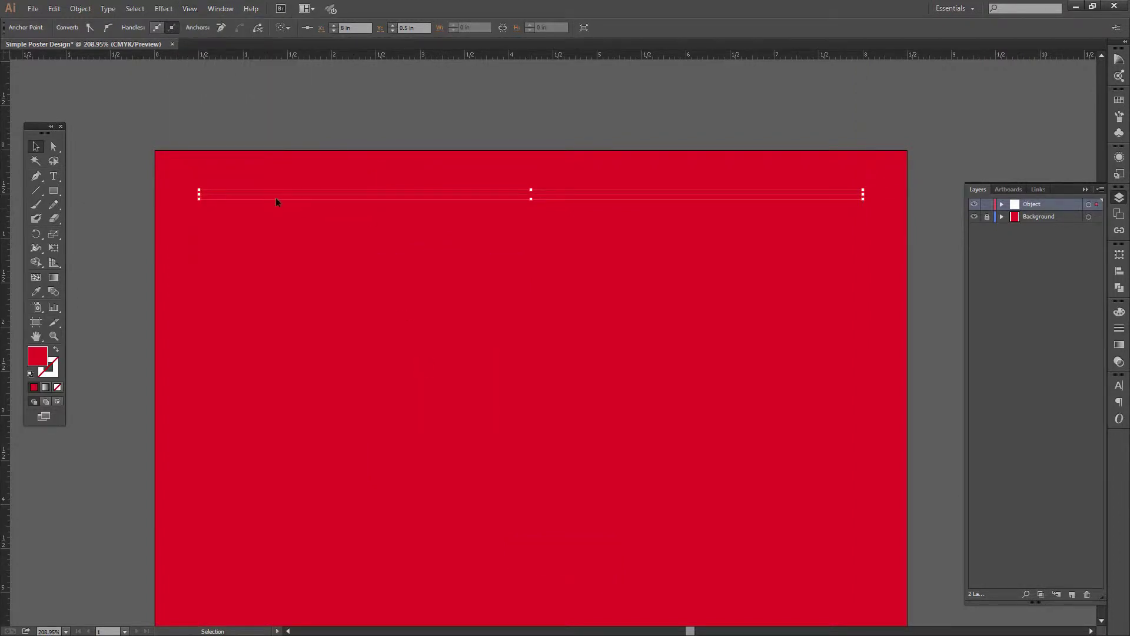
click(501, 127)
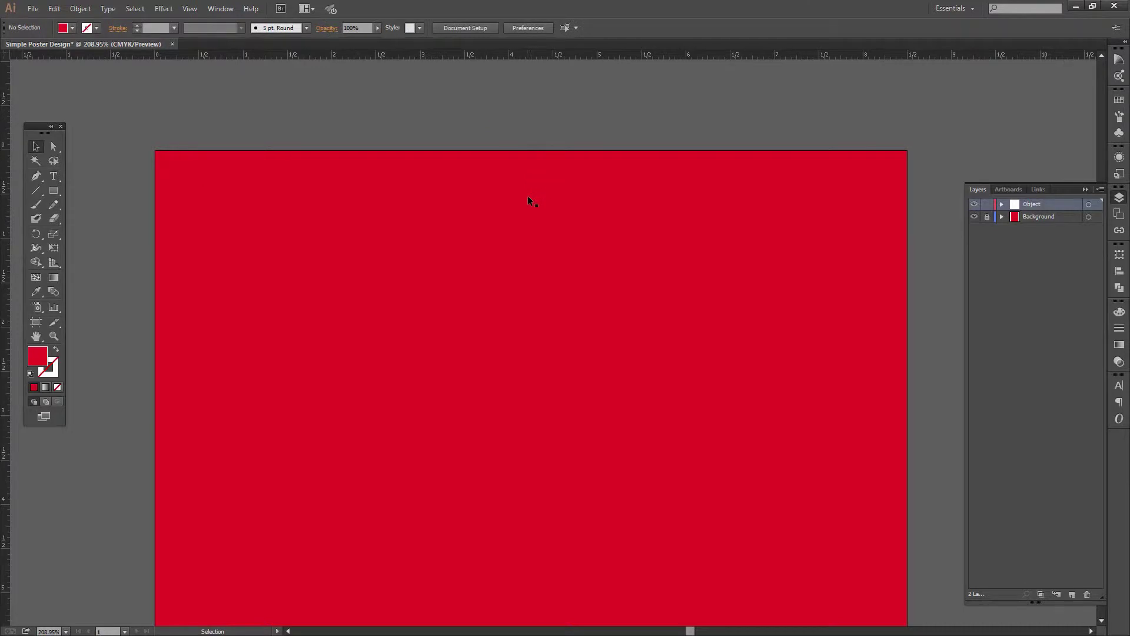
Step: Give the top line no fill and a white stroke in the Color panel
click(527, 195)
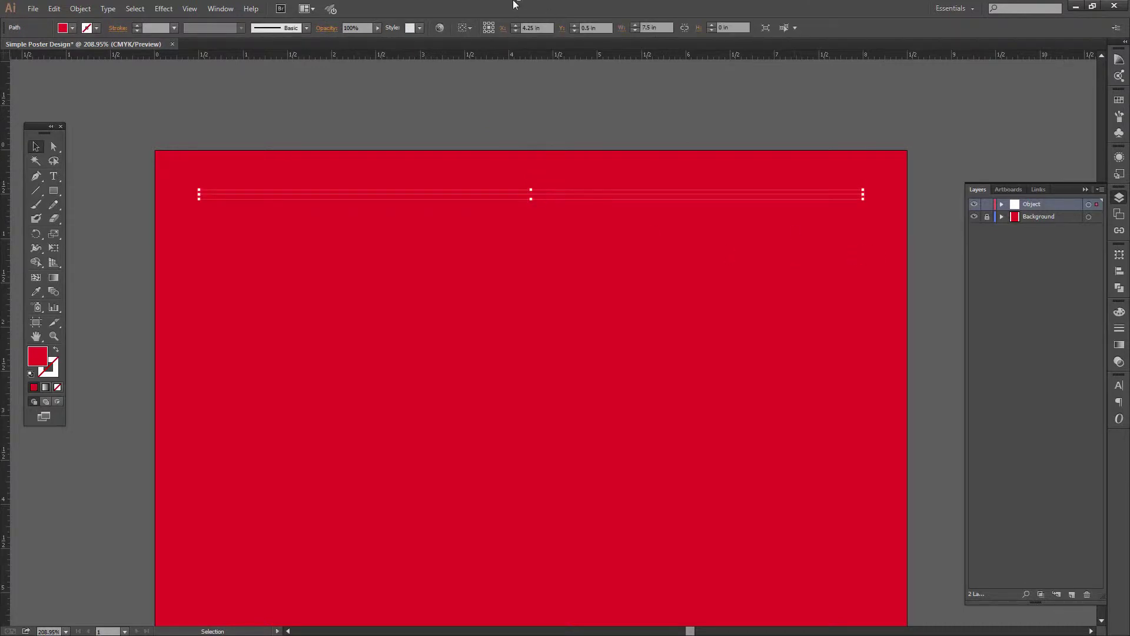
click(220, 8)
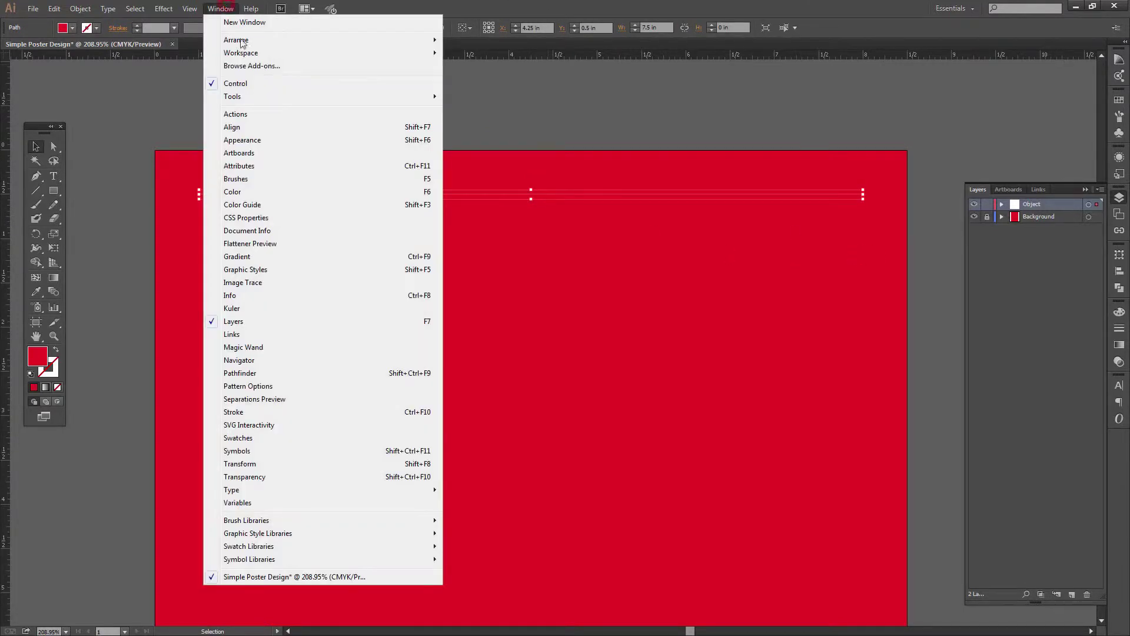
click(255, 193)
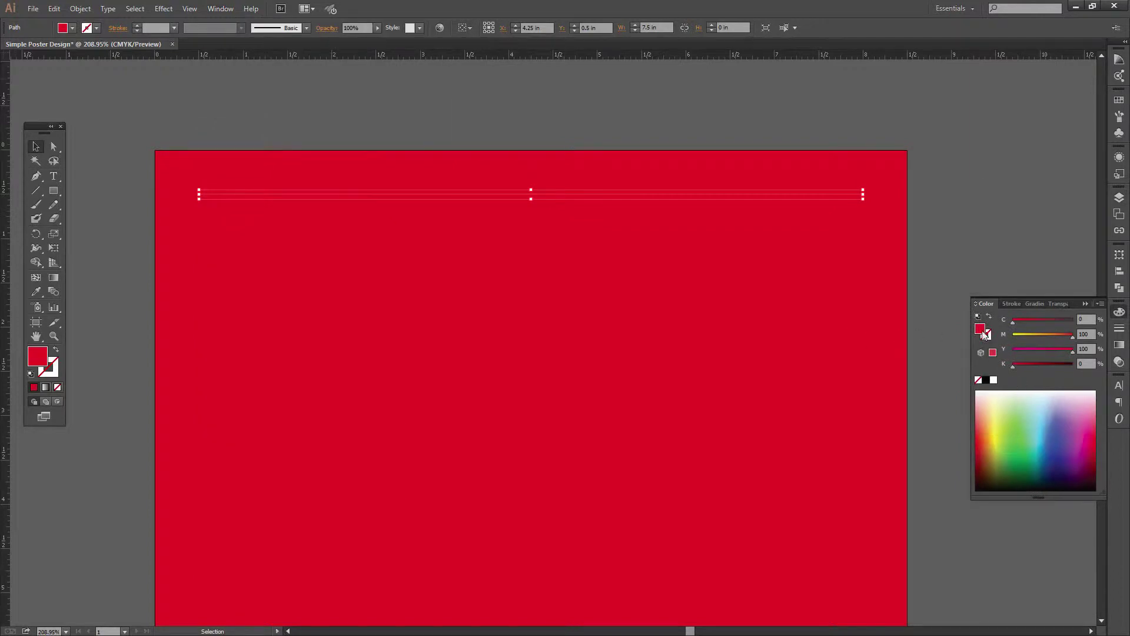
click(978, 379)
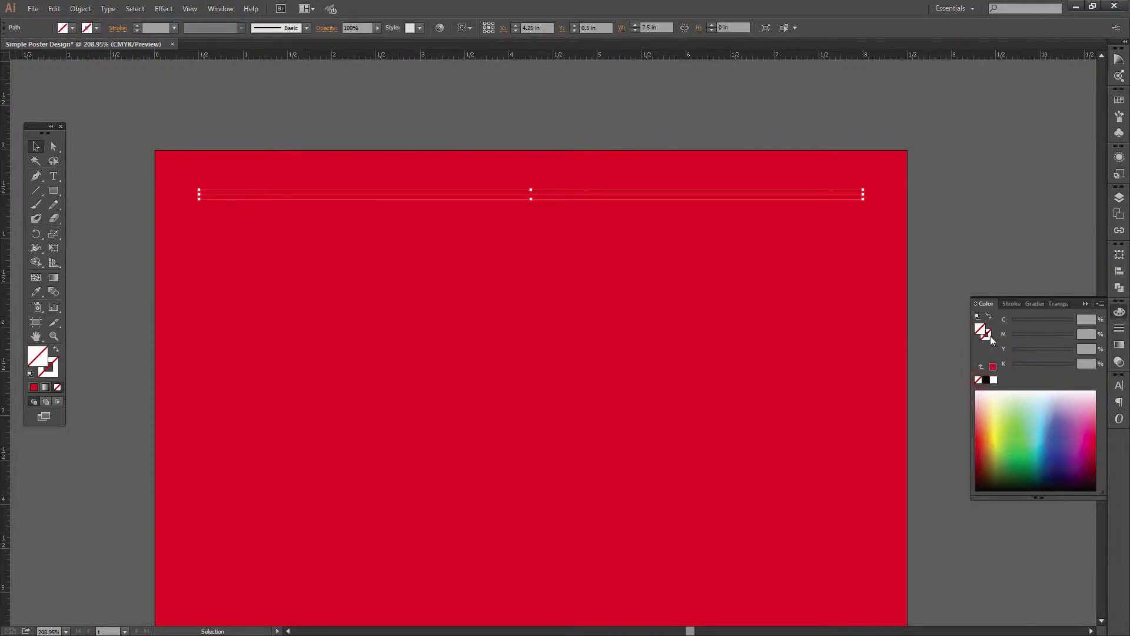
click(989, 336)
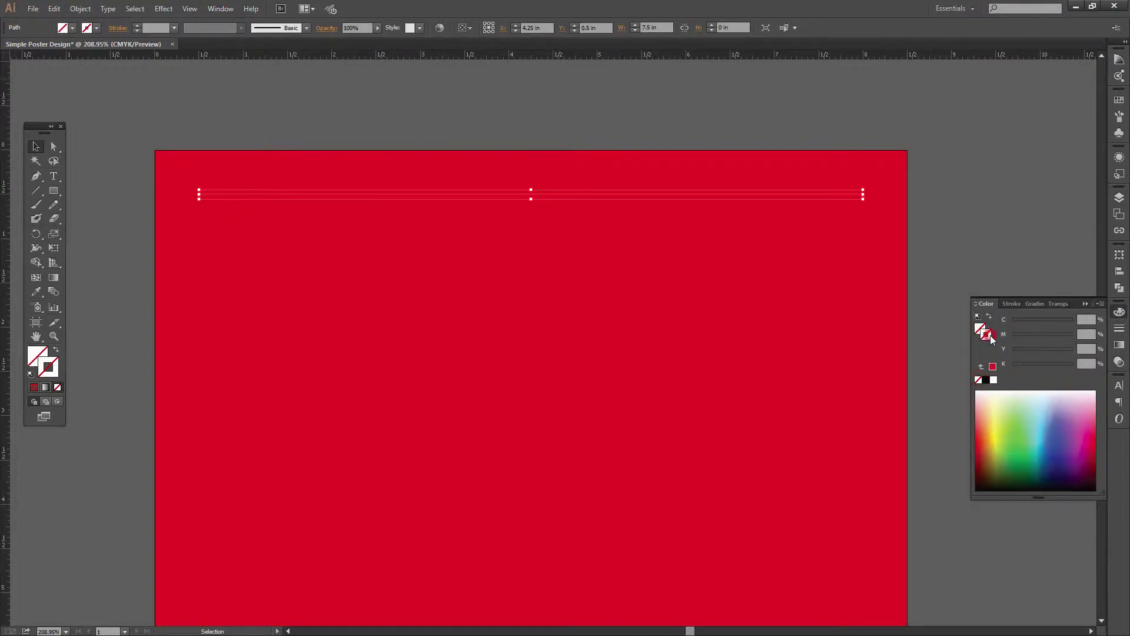
click(995, 380)
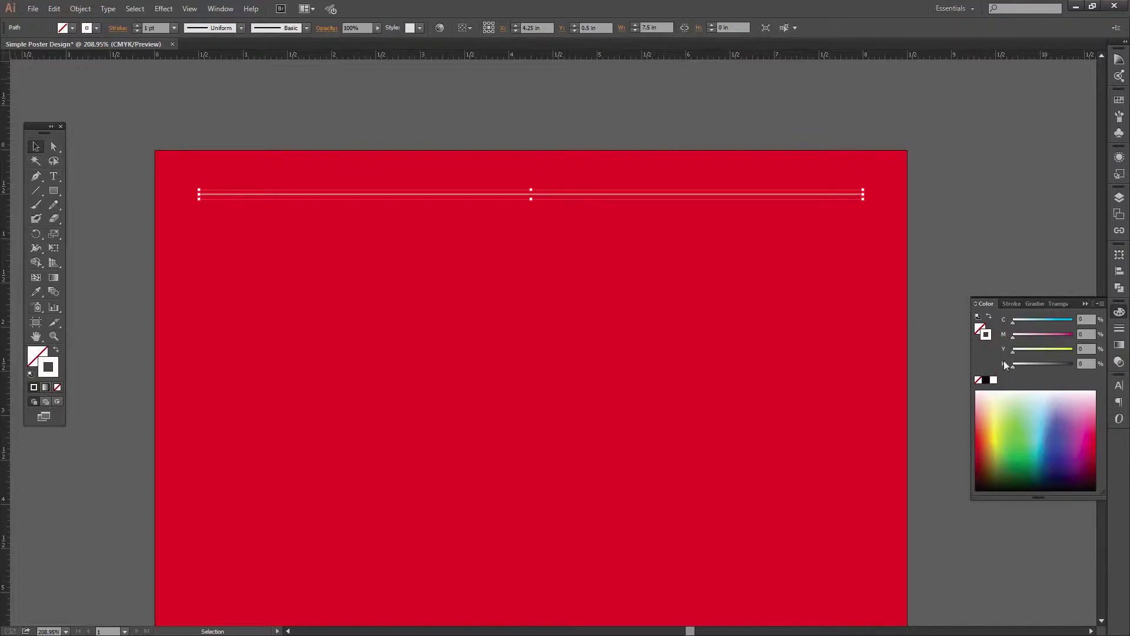
Step: Bring up the Stroke panel for the selected top line
click(1008, 304)
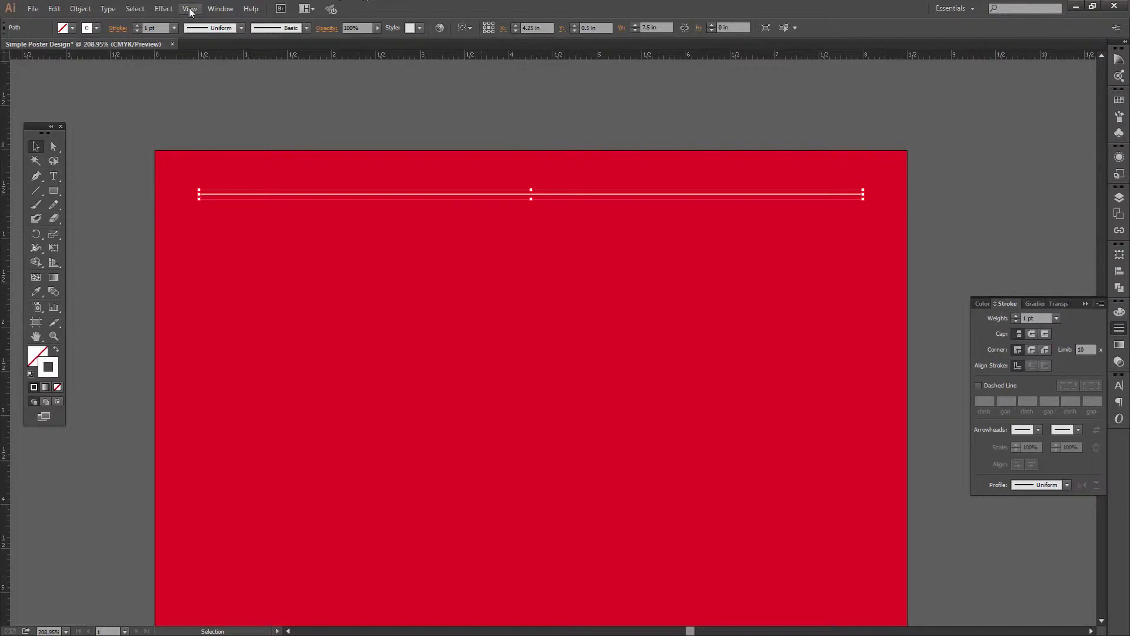
click(212, 7)
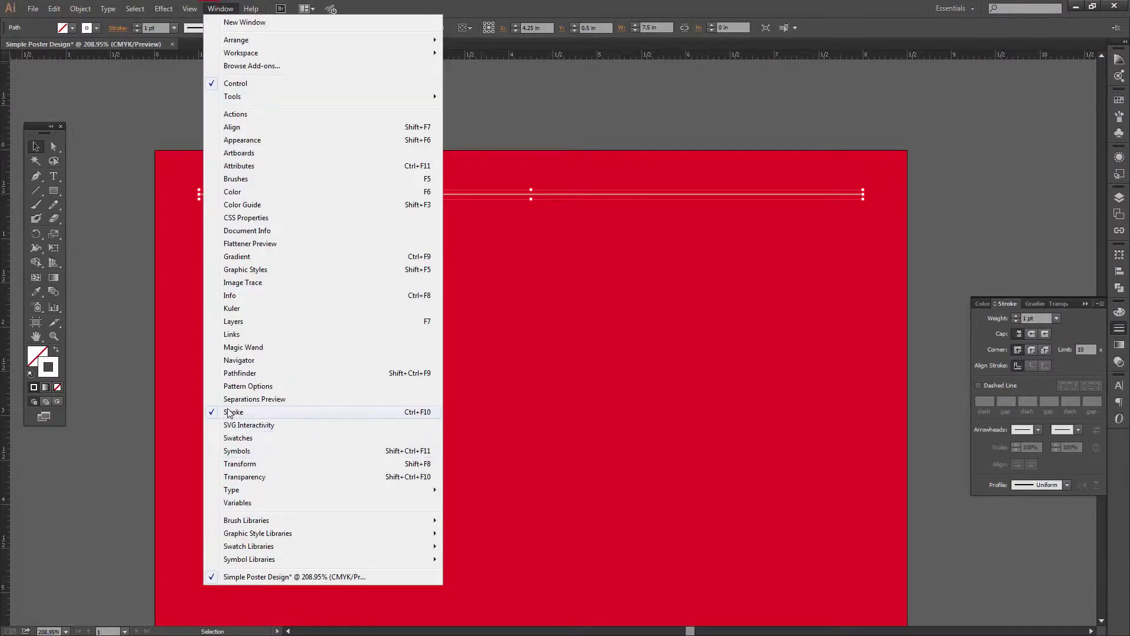
click(1007, 302)
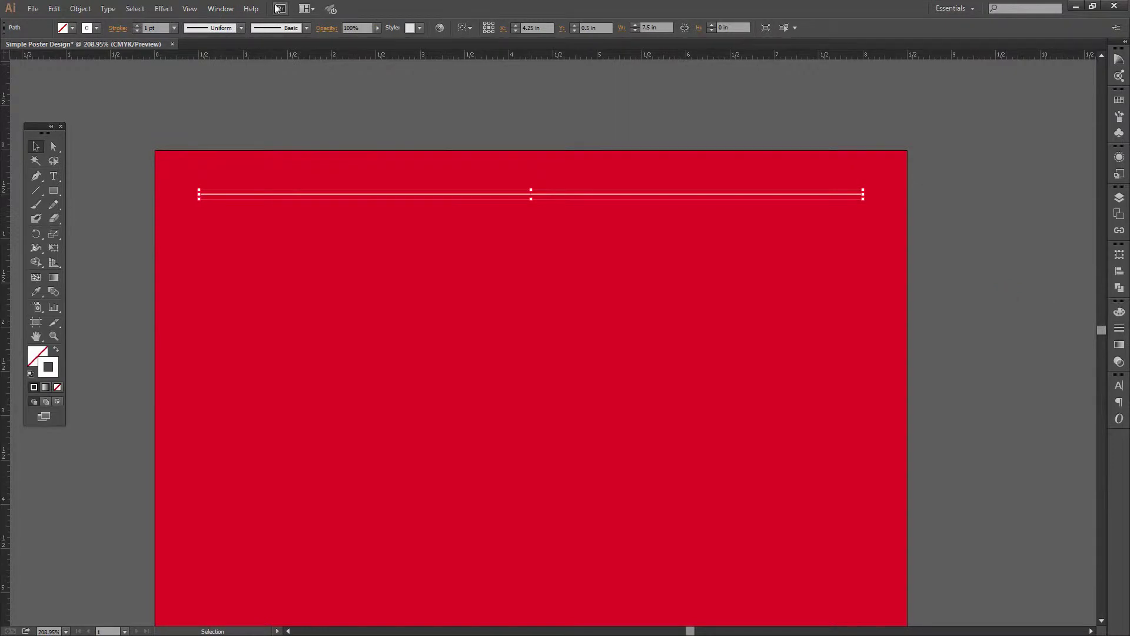
click(221, 8)
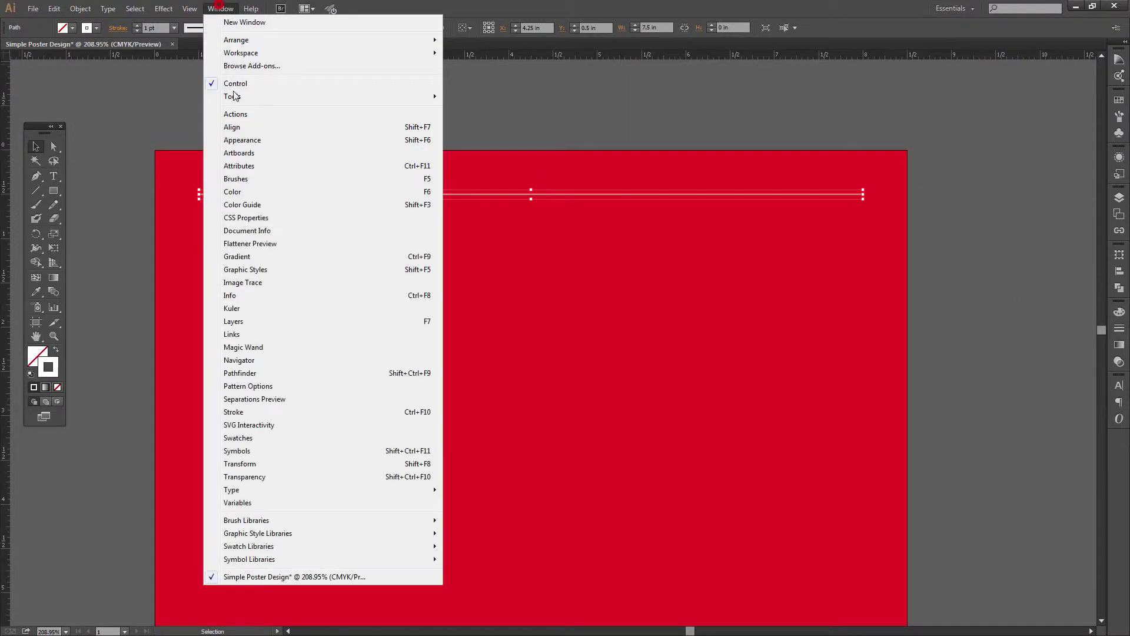
click(250, 412)
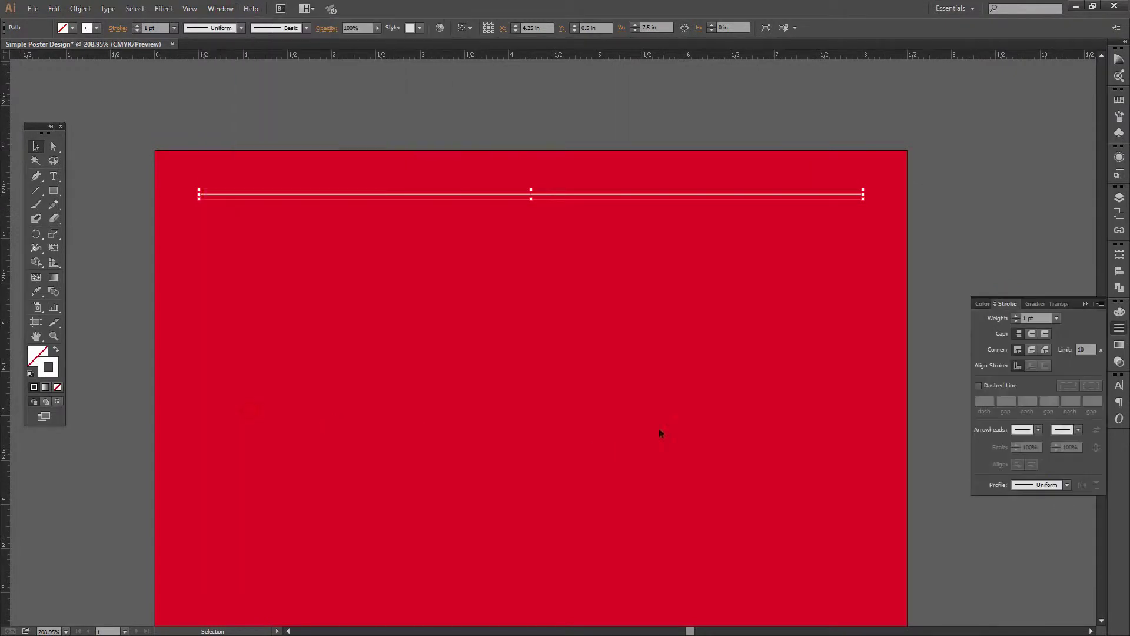
Step: Set the top line's stroke weight to 2 pt, then 1.5 pt, and deselect to check it
click(1044, 318)
text(2)
key(Return)
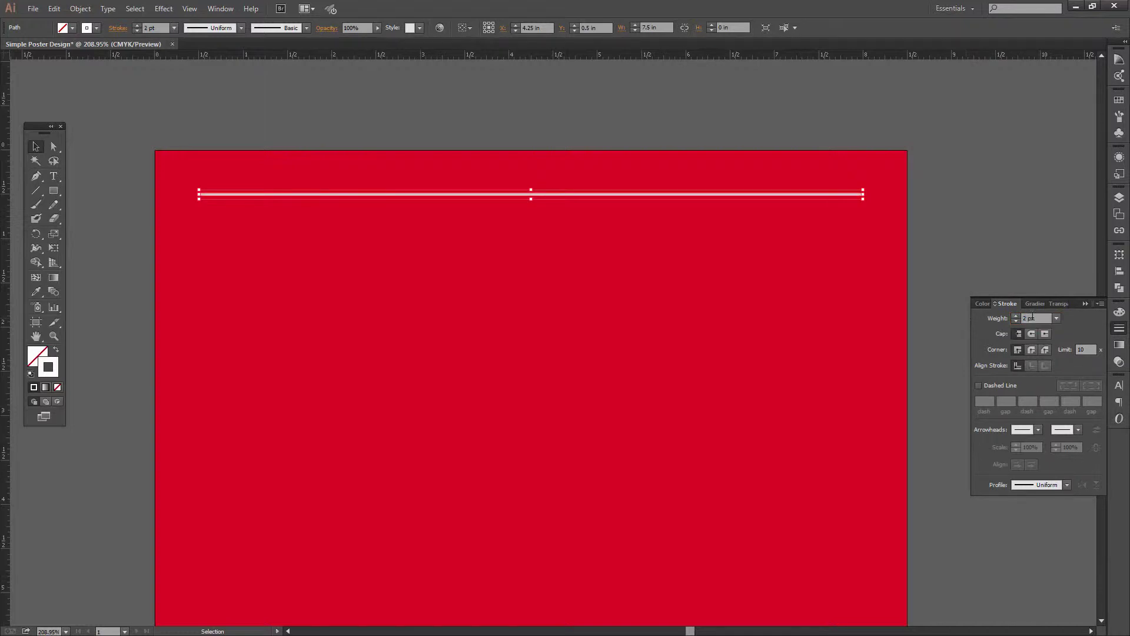
click(1043, 318)
text(1)
text(.5)
key(Return)
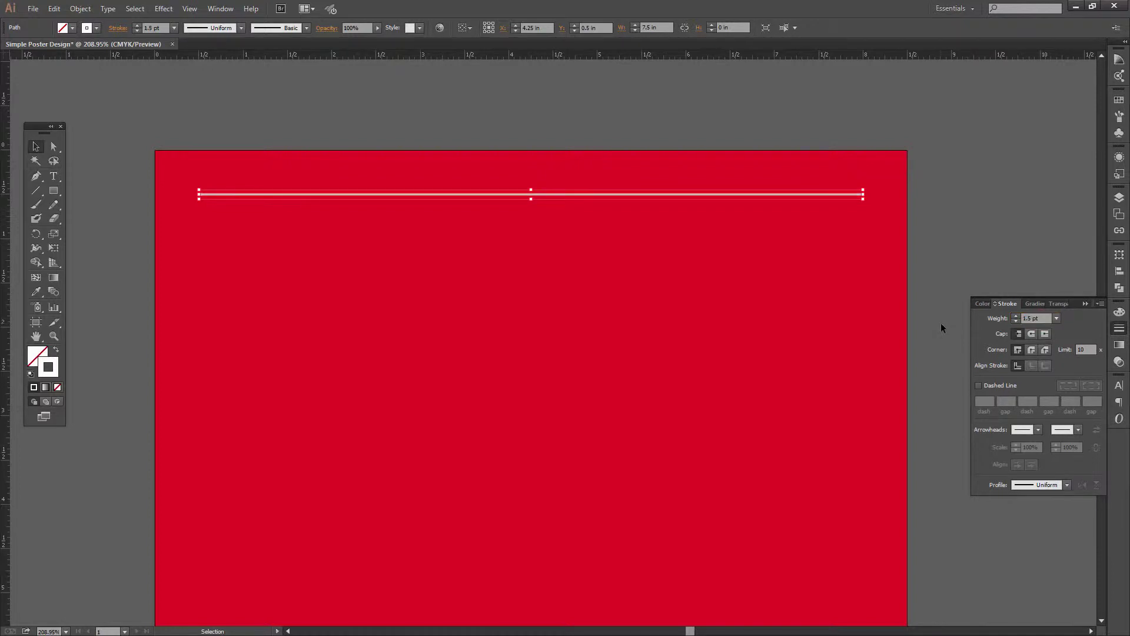
click(957, 176)
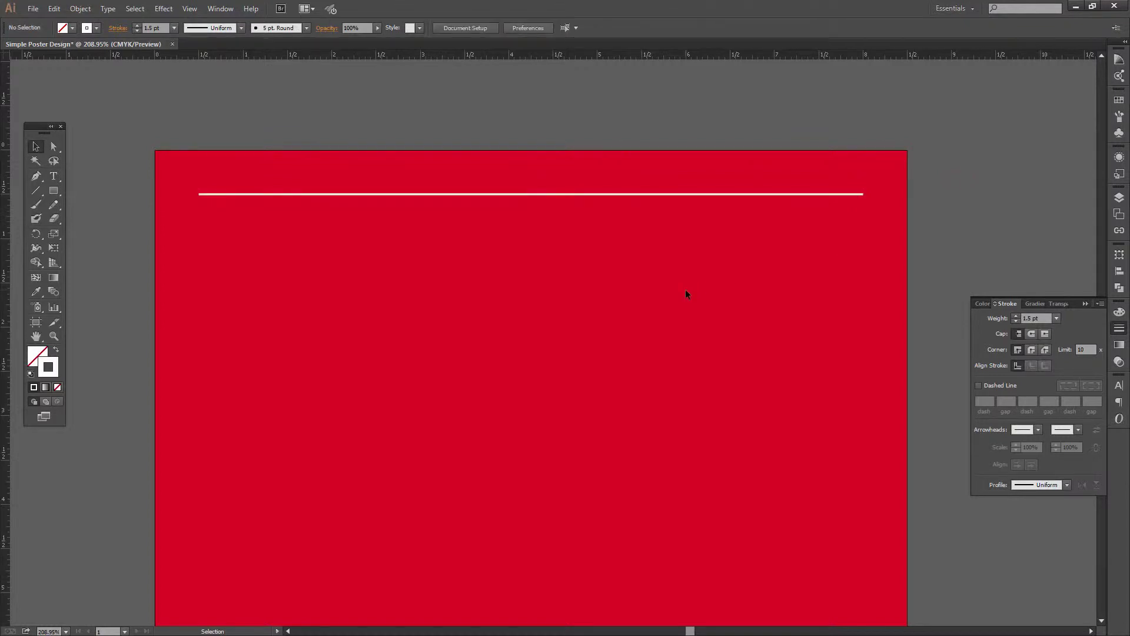
scroll(381, 316, down, 1)
scroll(381, 316, down, 1)
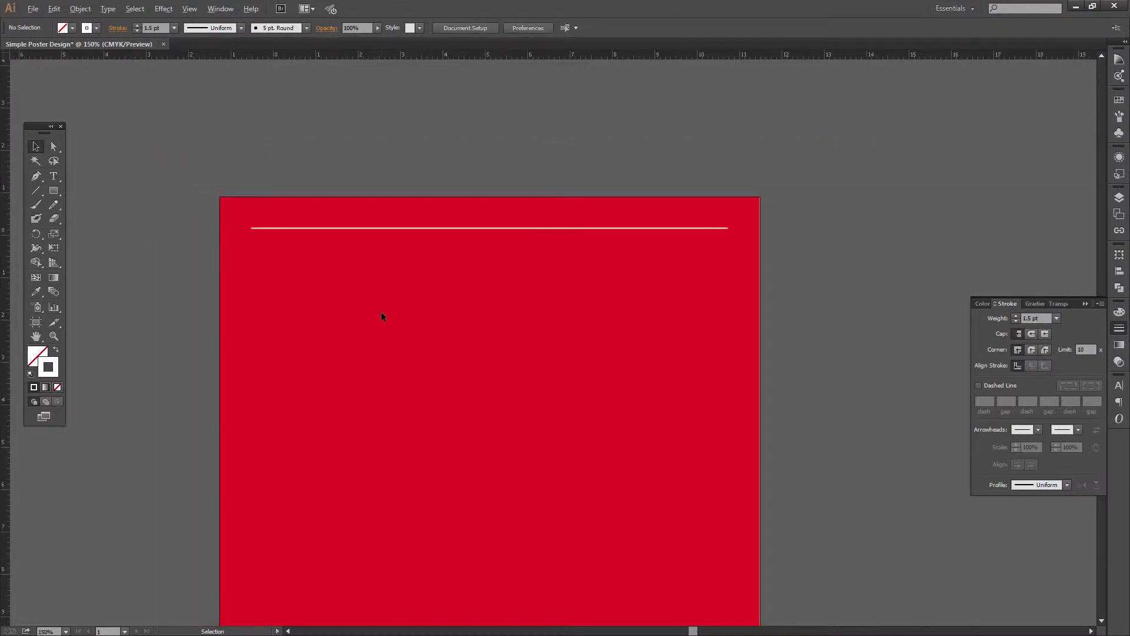
scroll(382, 316, down, 2)
Step: Zoom so the whole poster fills the view and show the guides again
key(z)
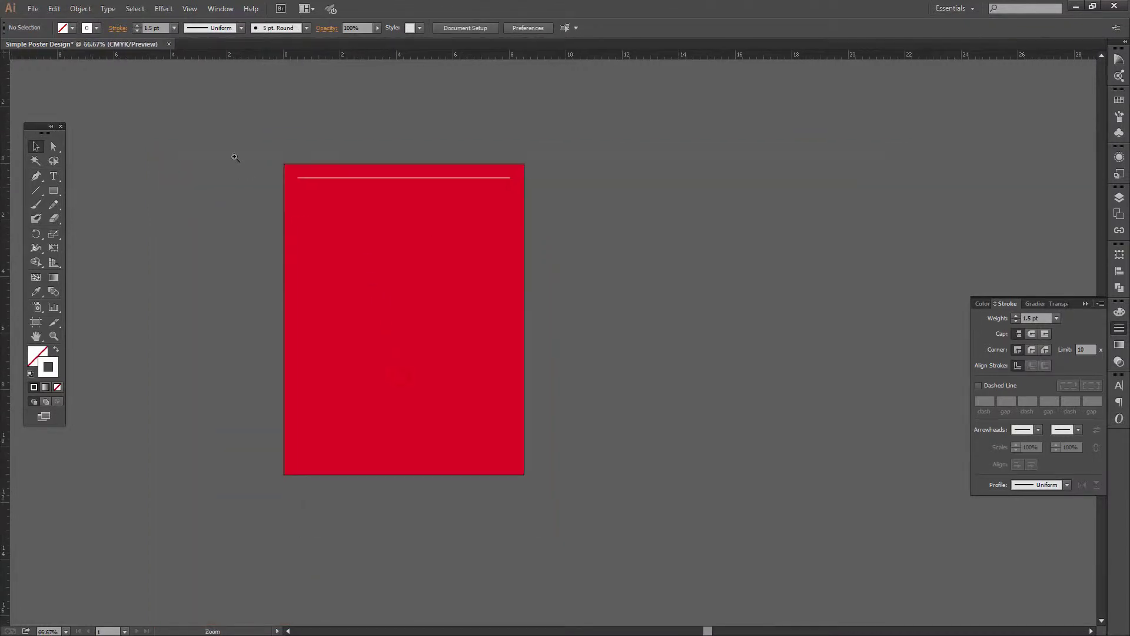
drag(231, 150, 702, 531)
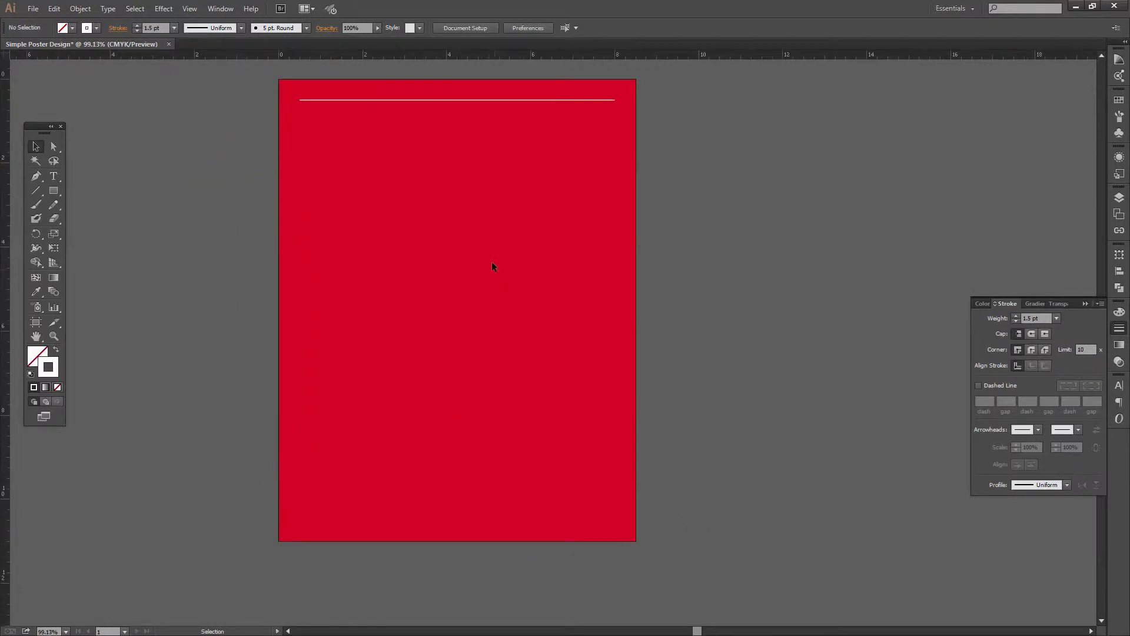
drag(492, 267, 512, 293)
key(ctrl+semicolon)
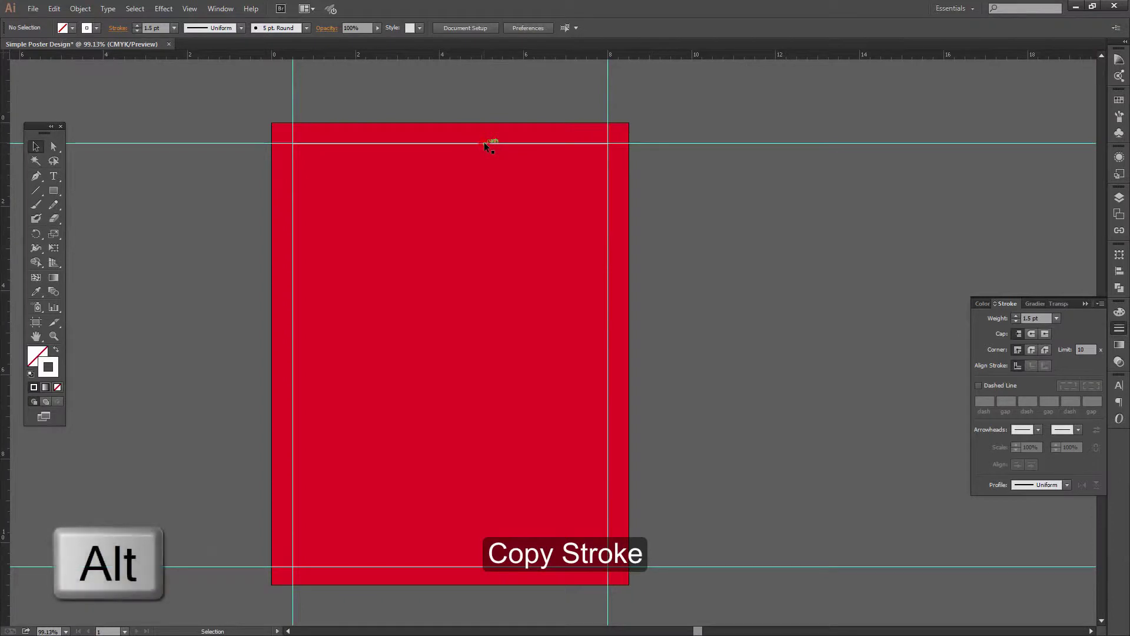
Step: Copy the top line down onto the bottom guide, then copy that line slightly upward
drag(484, 143, 473, 562)
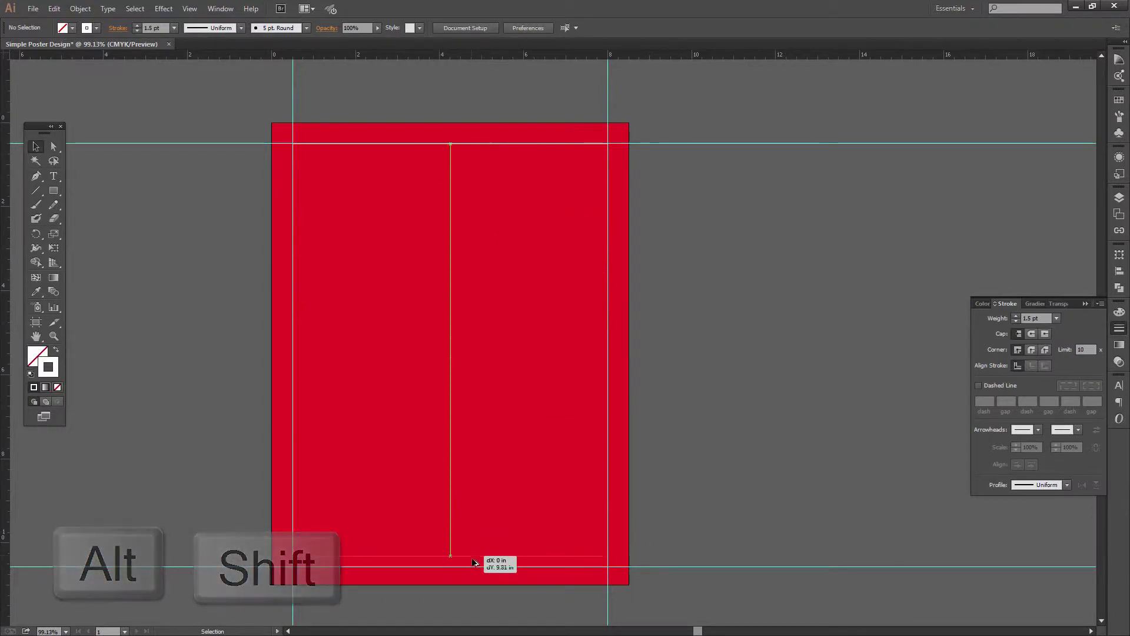
drag(473, 562, 472, 567)
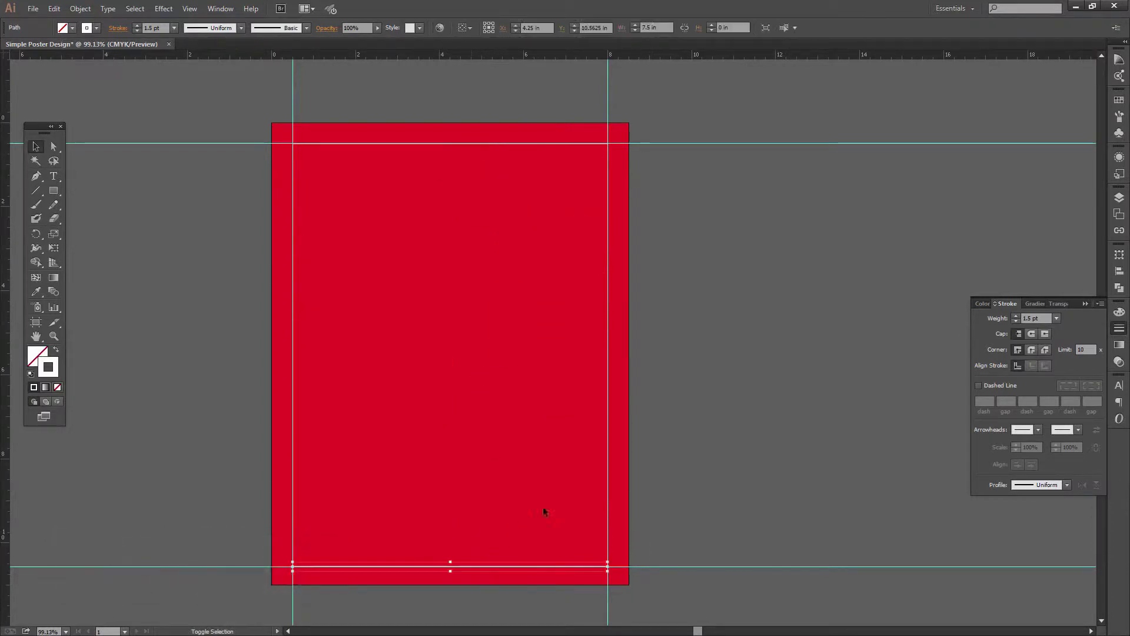
click(704, 442)
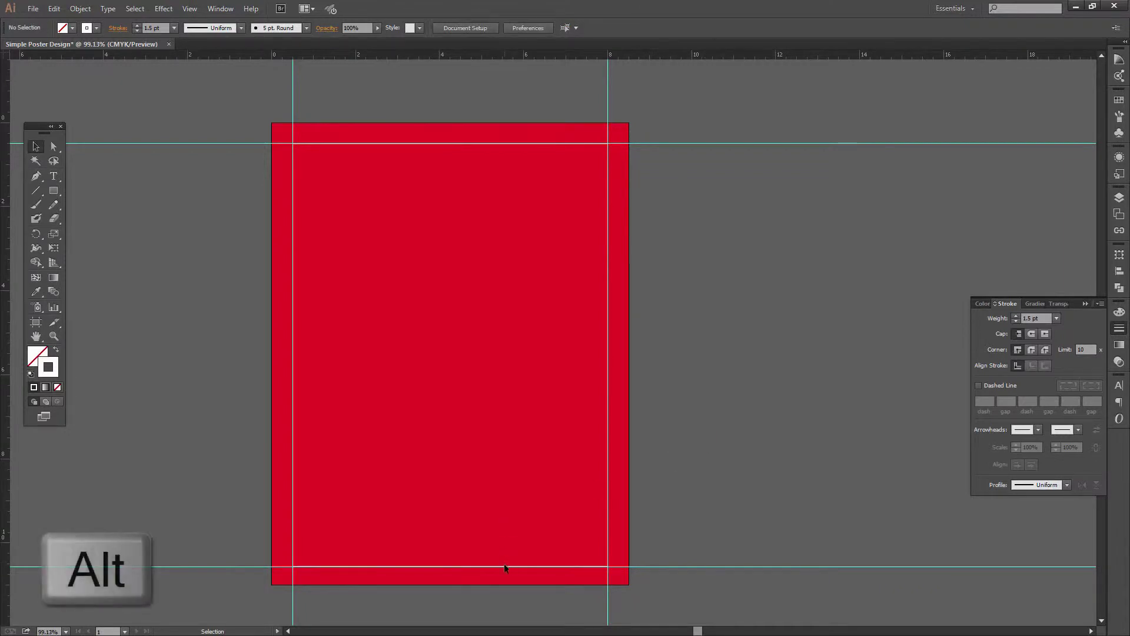
drag(504, 566, 505, 464)
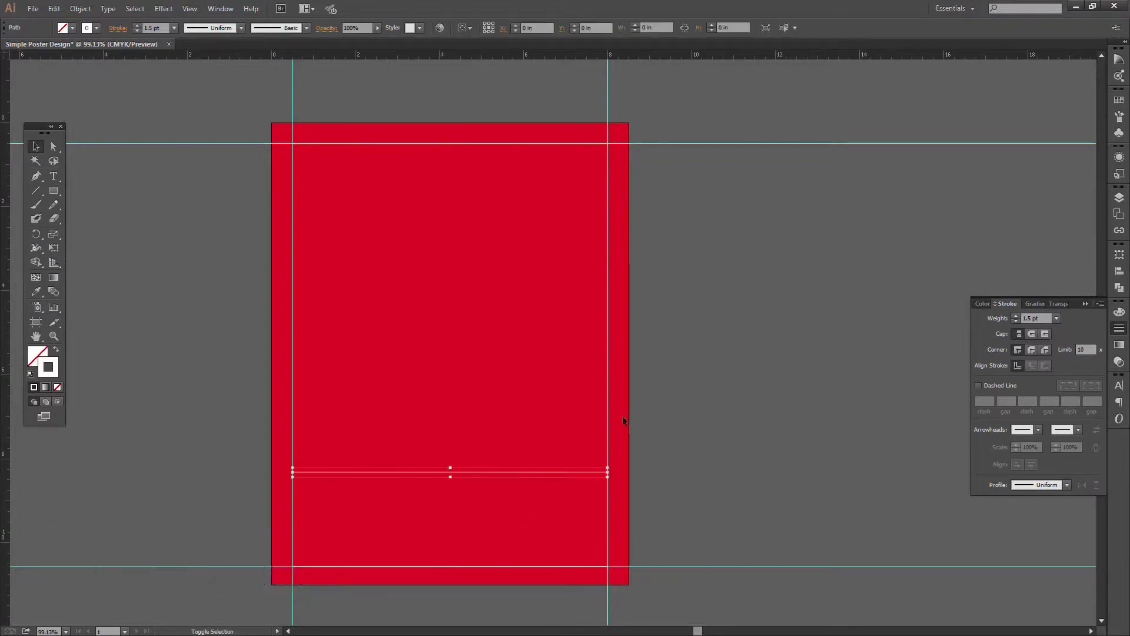
click(699, 349)
Step: Hide the guides and pan to view the poster's three white lines
key(ctrl+semicolon)
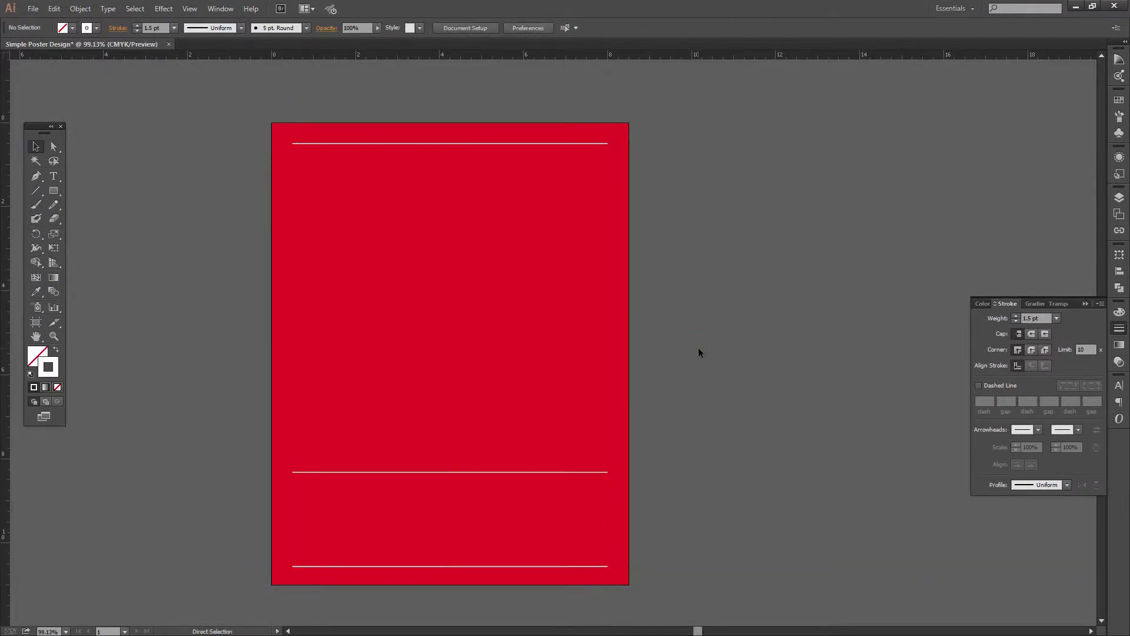
mouse_move(699, 349)
mouse_down()
mouse_move(718, 294)
mouse_move(721, 331)
mouse_up()
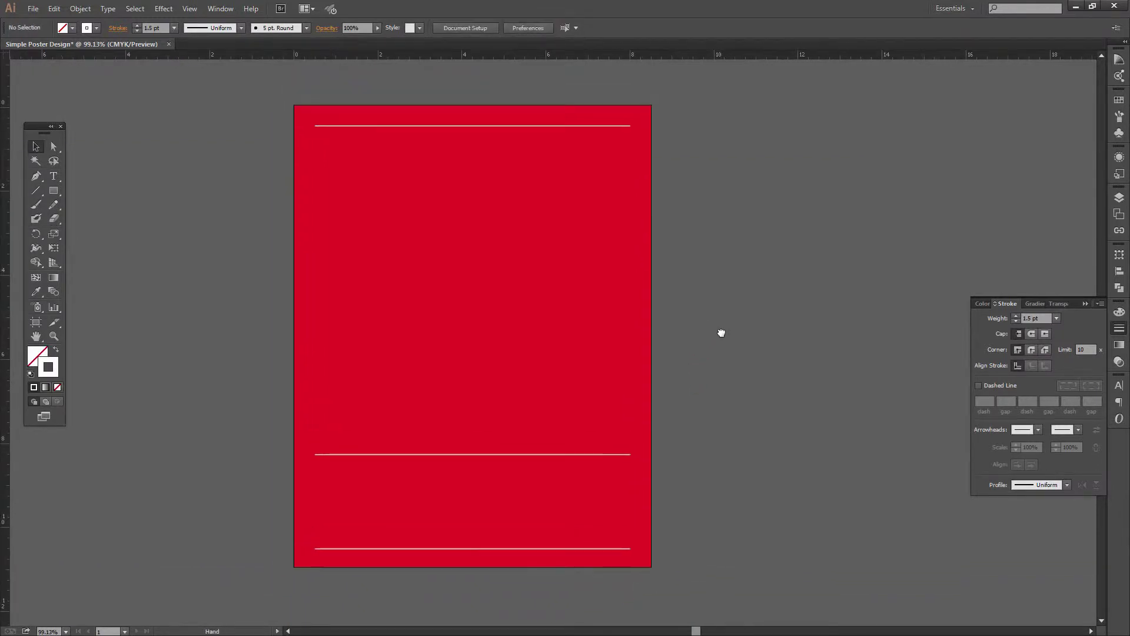
drag(692, 334, 727, 350)
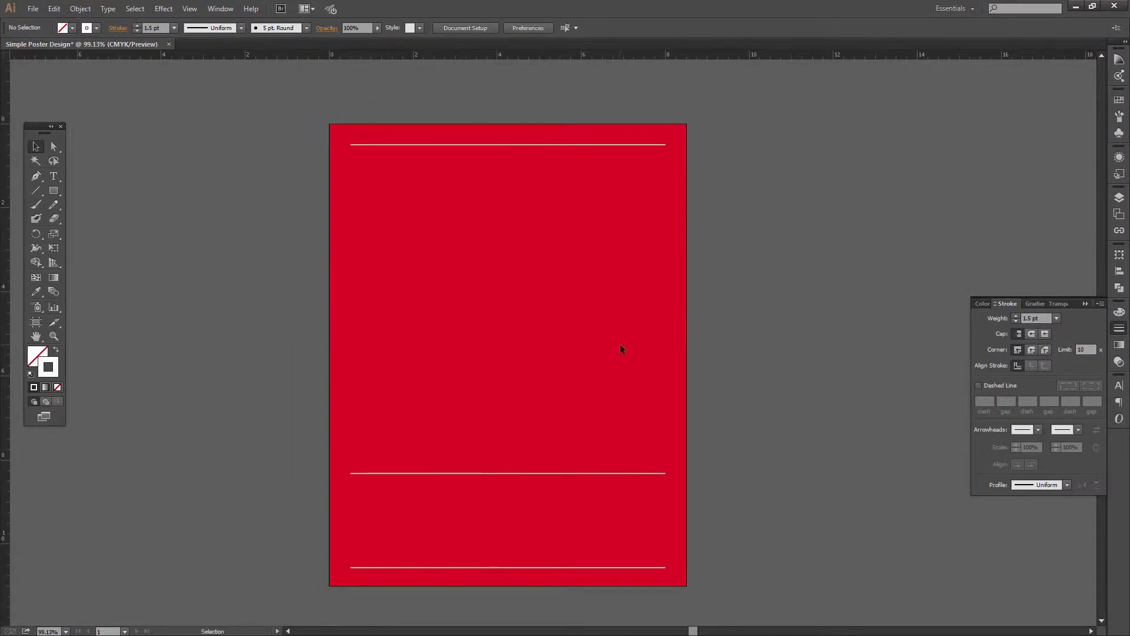
key(p)
Step: Show the Layers panel with Object and Background layers and zoom into the poster's right half
click(1119, 197)
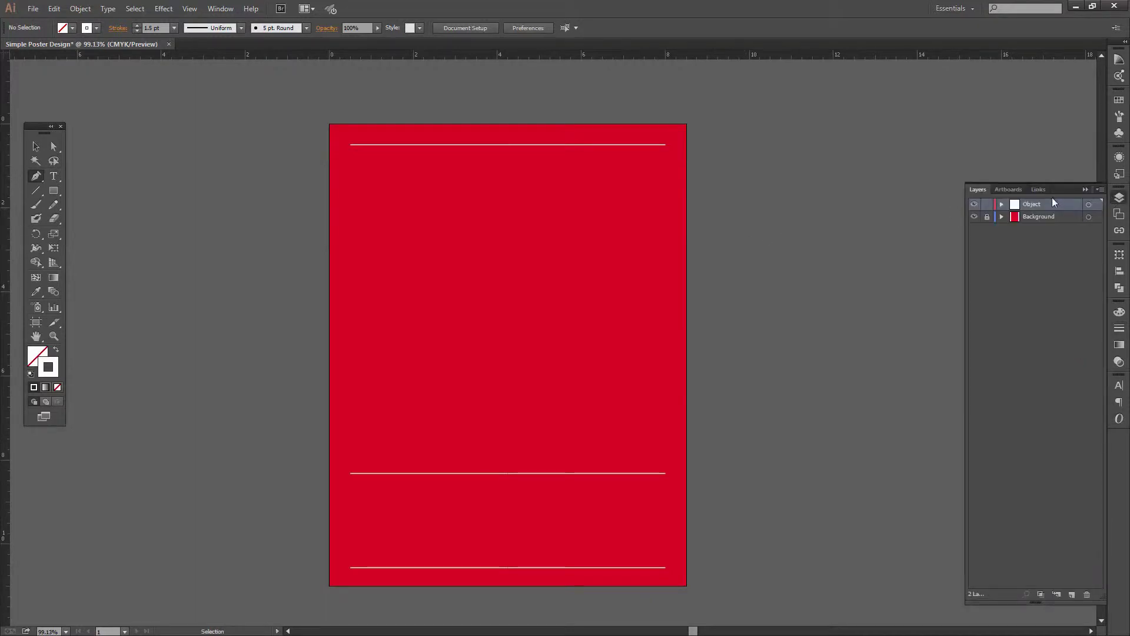
scroll(644, 244, right, 2)
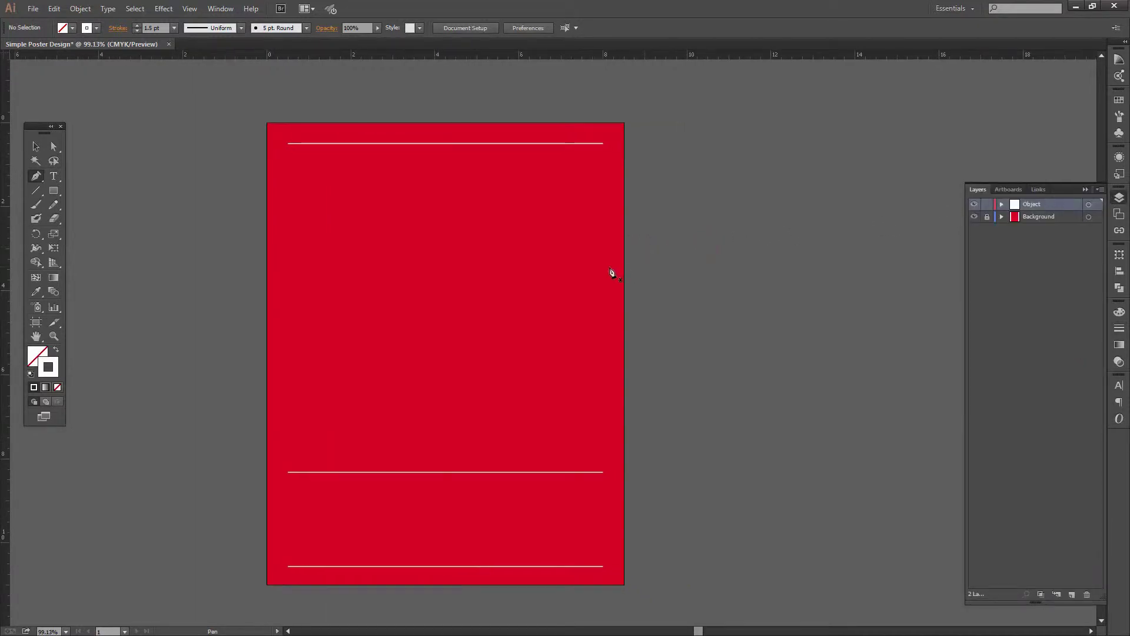
drag(611, 274, 529, 273)
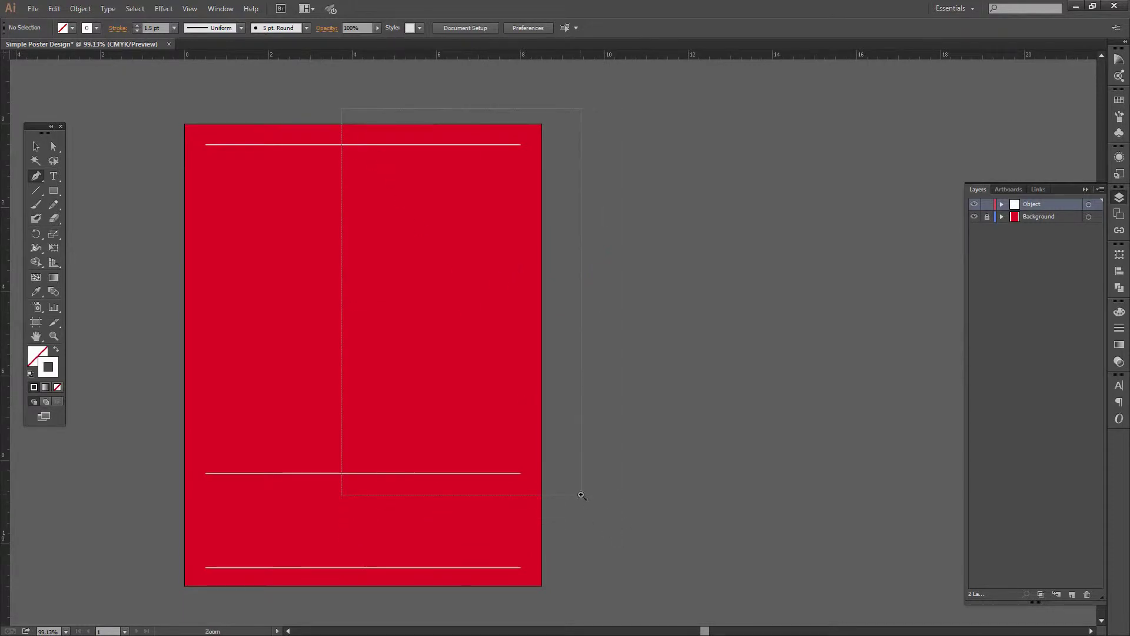
mouse_move(566, 453)
mouse_down()
mouse_move(581, 495)
mouse_move(573, 462)
mouse_up()
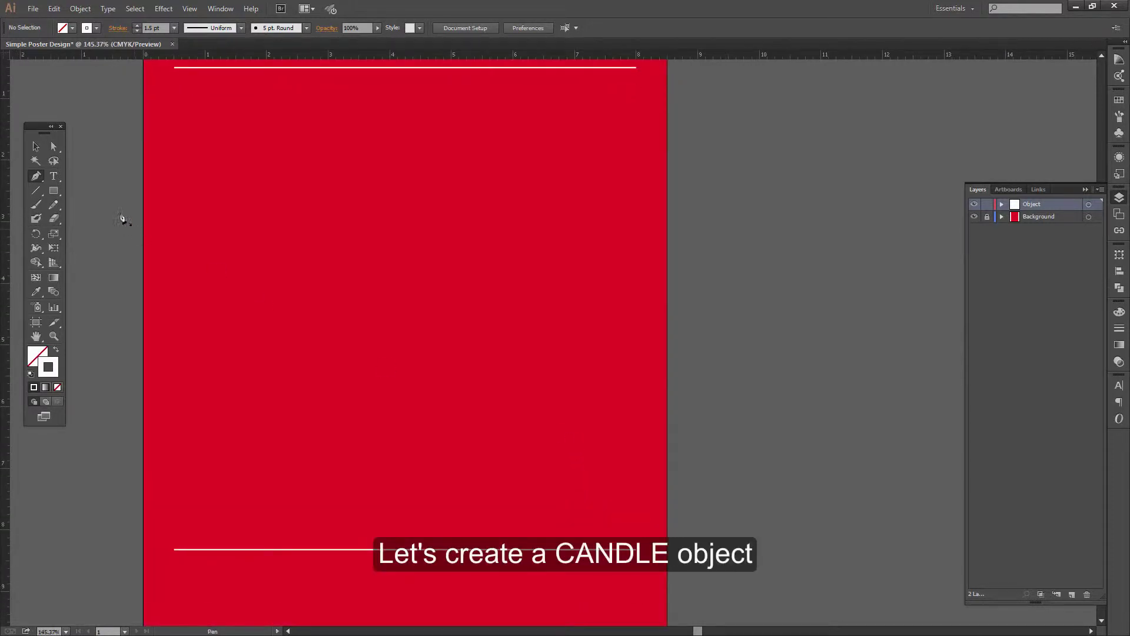
click(53, 190)
Step: Draw a tall narrow rectangle on the right and fill it white with no stroke
drag(526, 230, 573, 532)
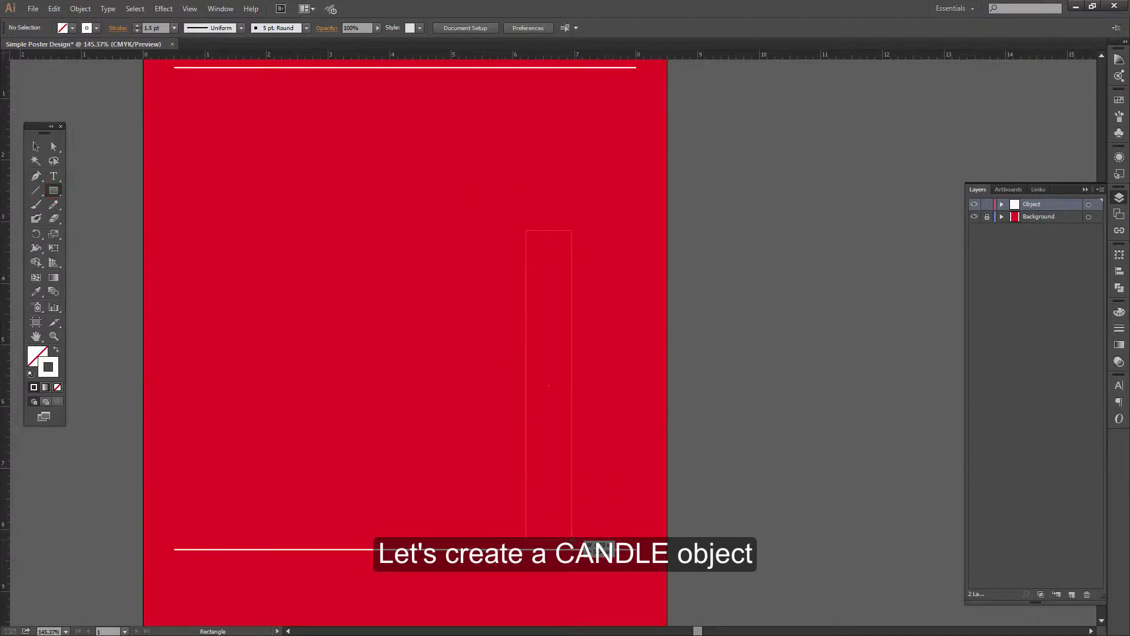
drag(573, 533, 570, 539)
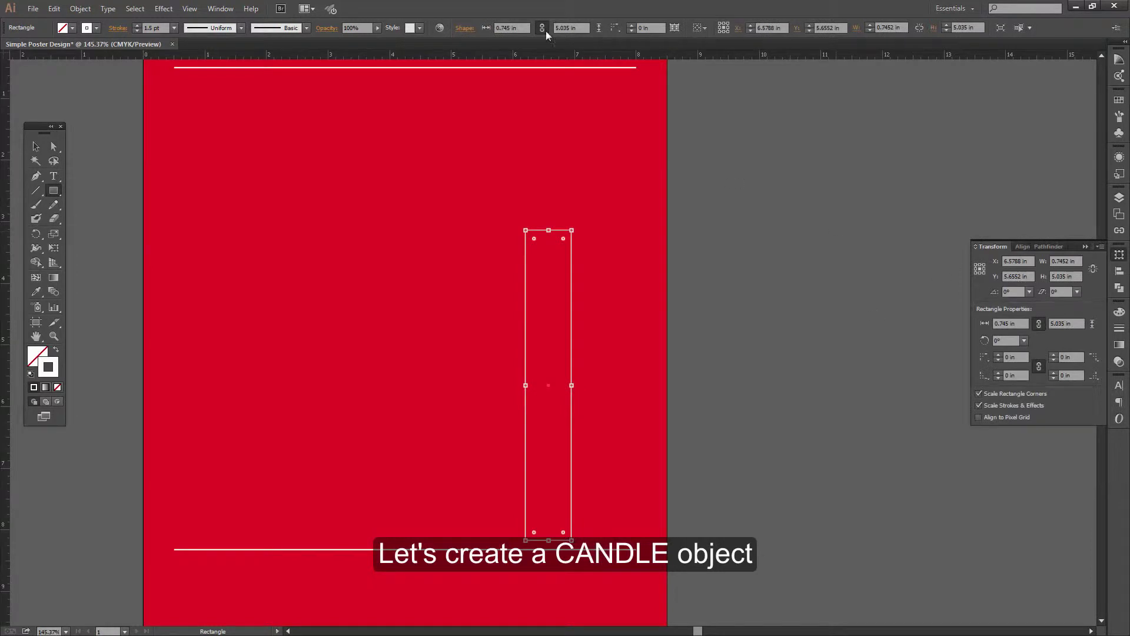
click(221, 8)
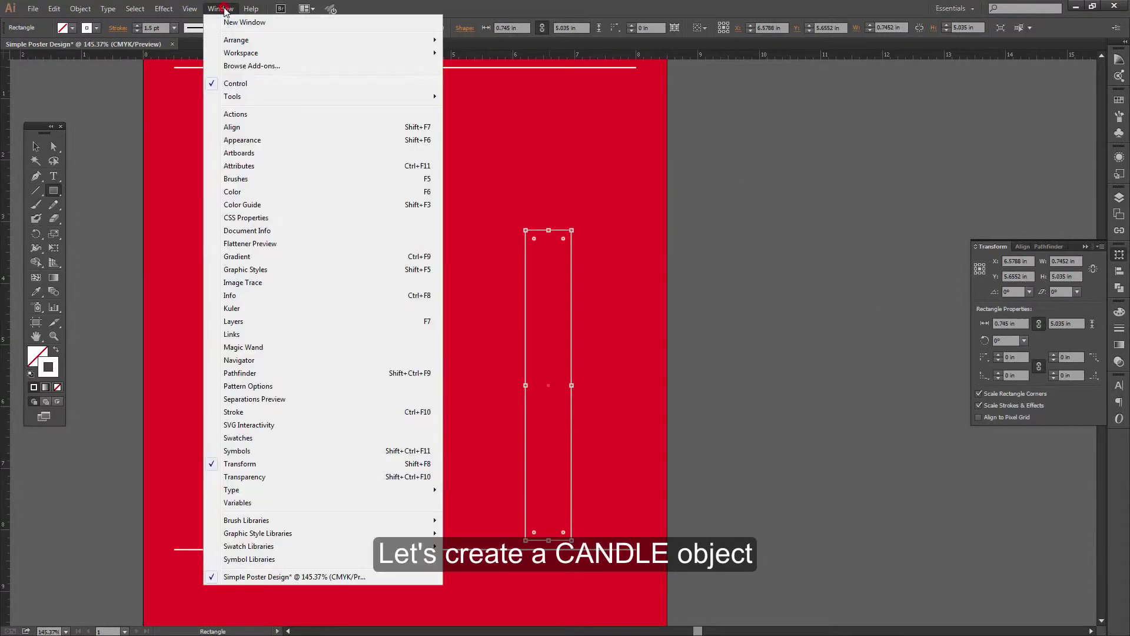
click(246, 192)
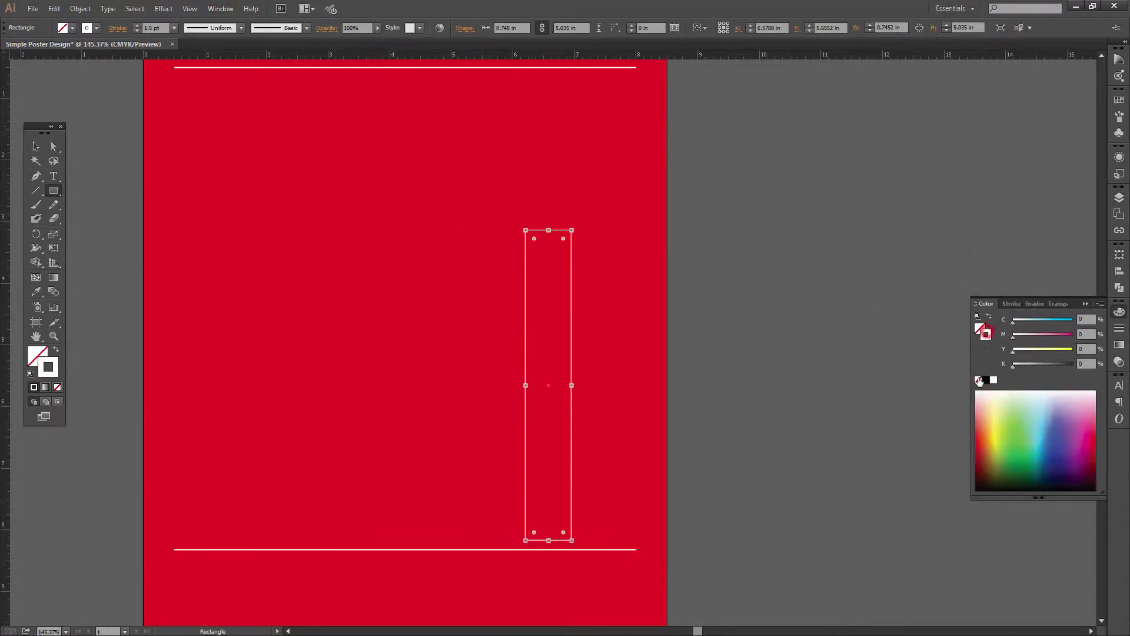
click(978, 380)
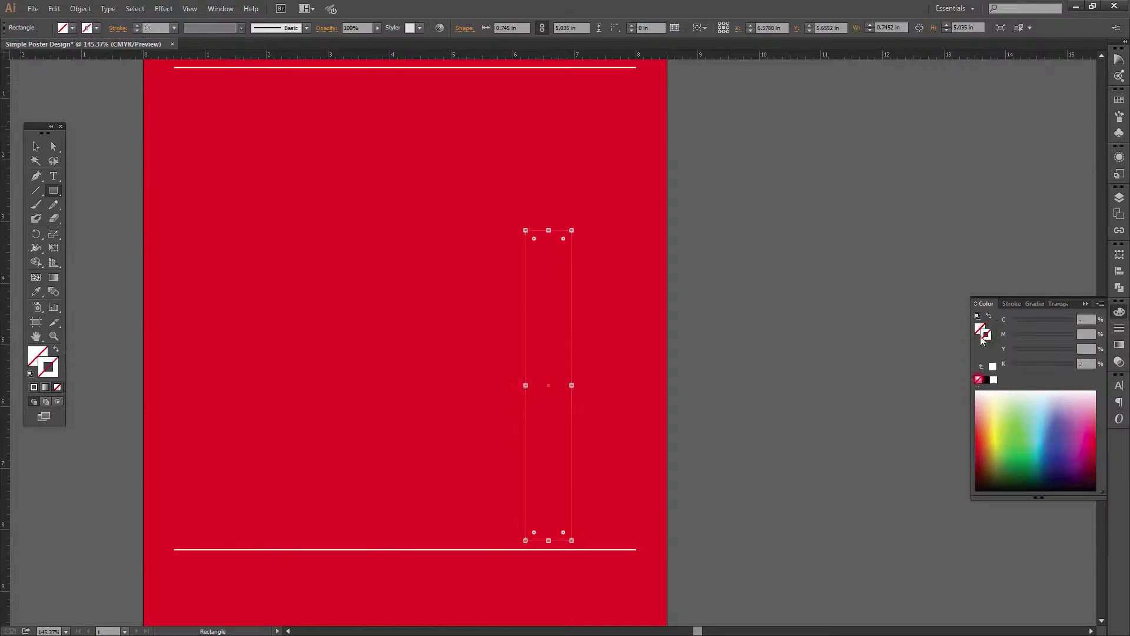
click(992, 367)
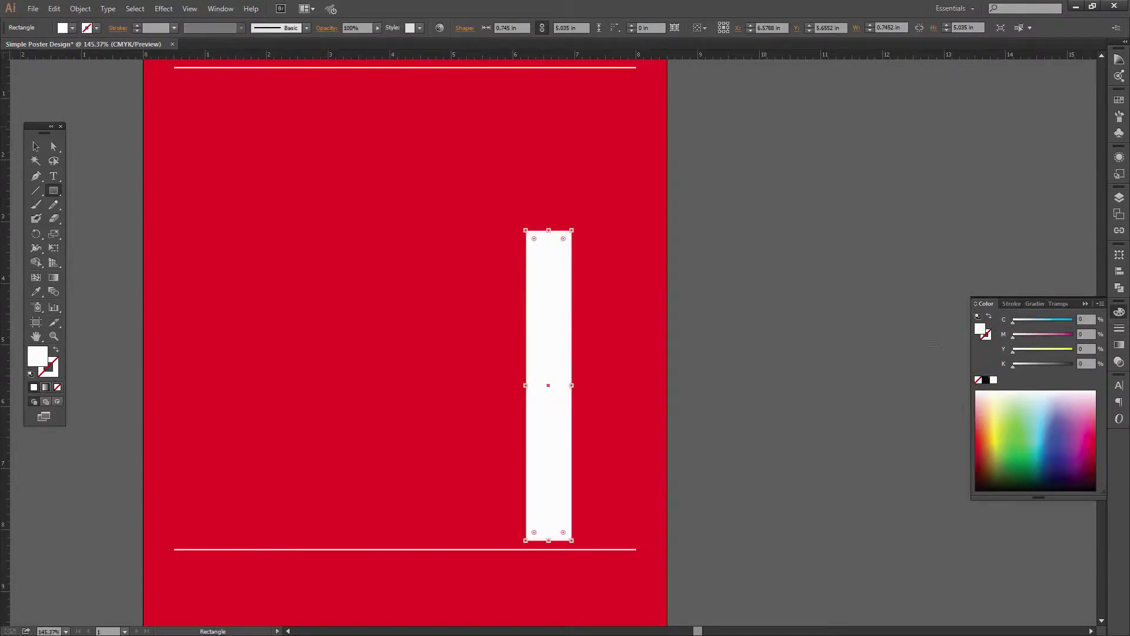
Step: Deselect the candle rectangle and zoom in on its top
key(v)
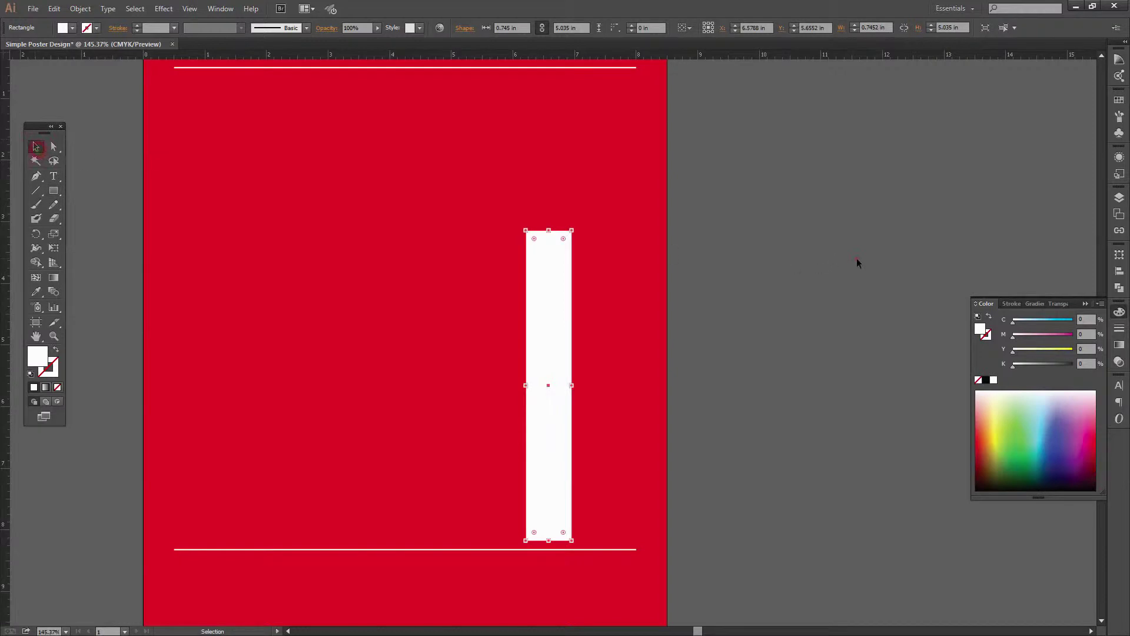
click(857, 258)
drag(756, 322, 756, 280)
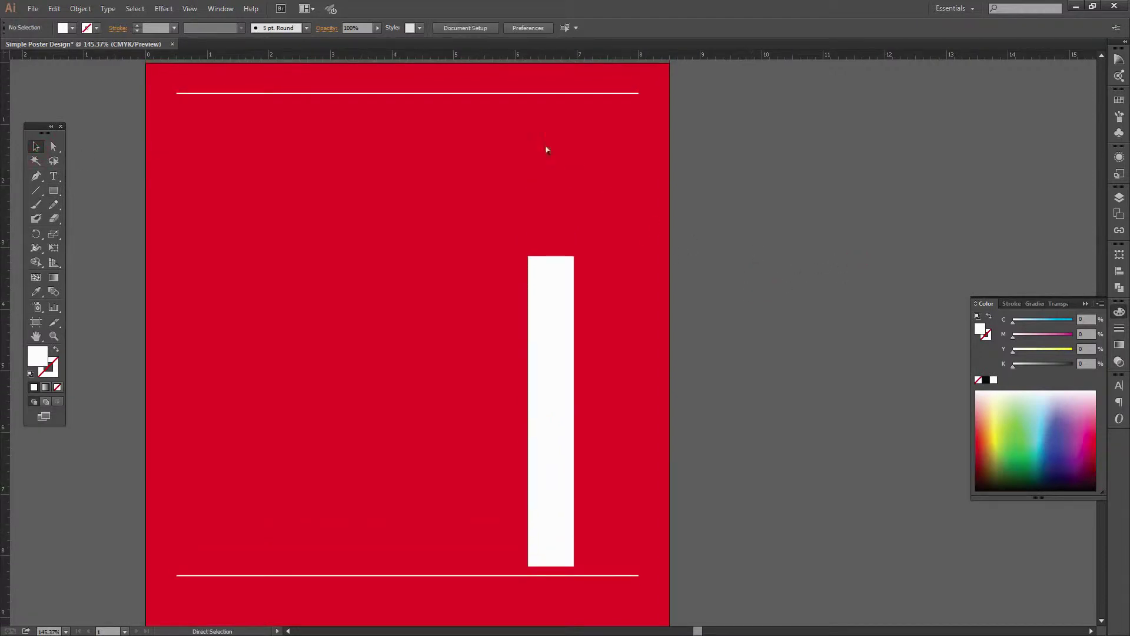
drag(412, 81, 773, 366)
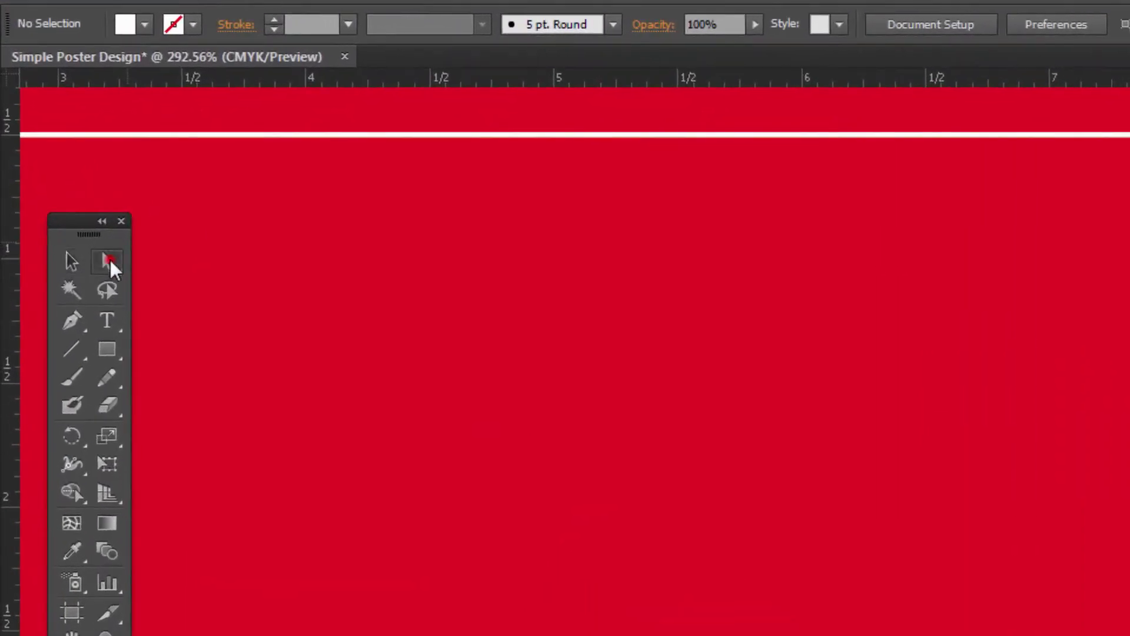
Step: Drag the candle's top-right anchor upward to slant its top edge
click(54, 146)
drag(518, 410, 519, 360)
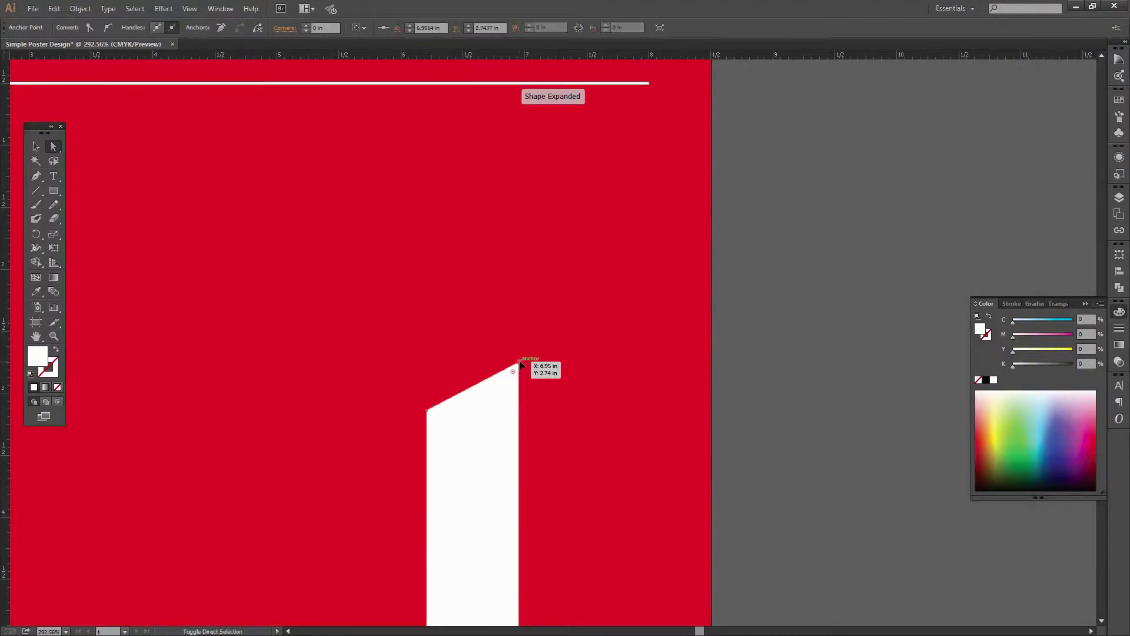
key(space)
drag(775, 324, 784, 248)
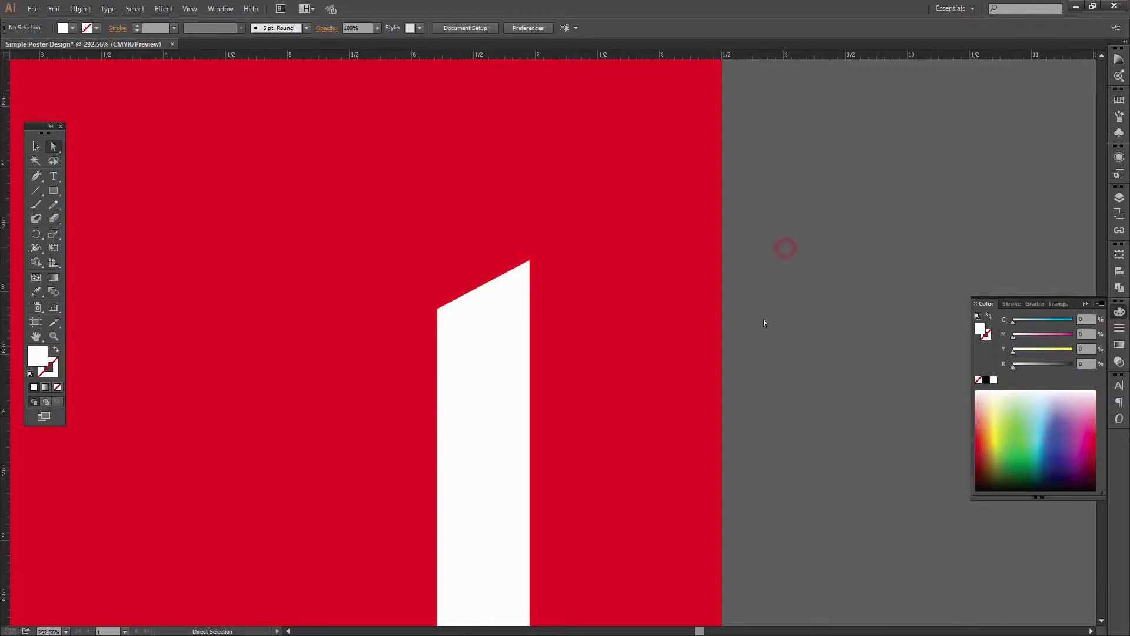
Step: Zoom out to the whole poster, then zoom in on the candle base and bottom line
scroll(765, 323, down, 2)
scroll(764, 322, down, 2)
scroll(764, 323, down, 1)
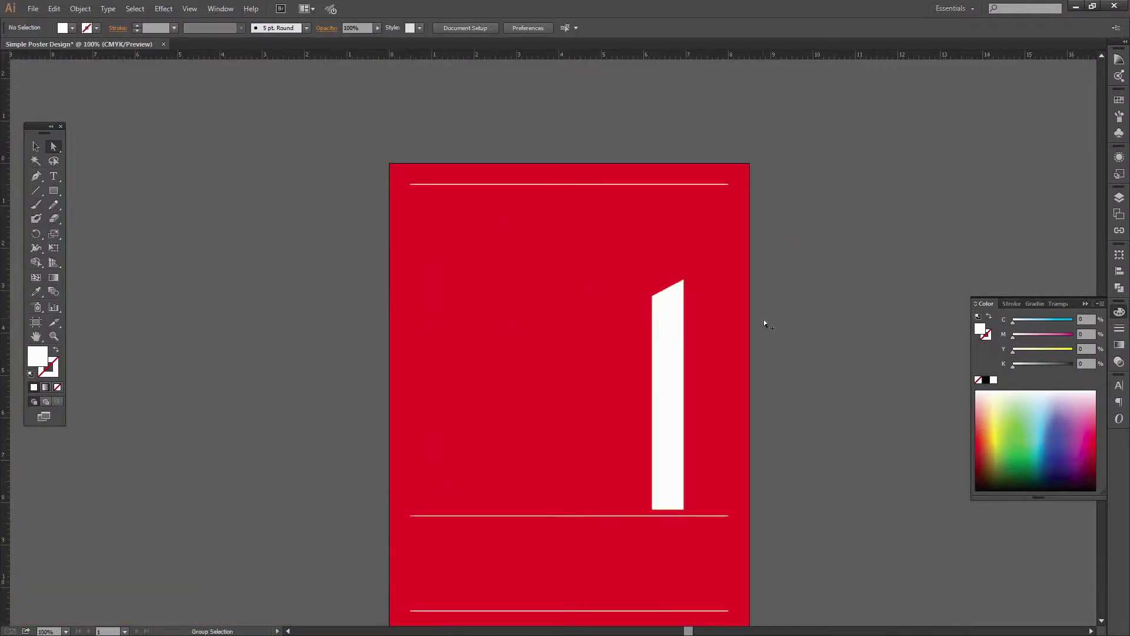
key(space)
mouse_move(738, 388)
mouse_down()
mouse_move(706, 248)
mouse_move(696, 361)
mouse_up()
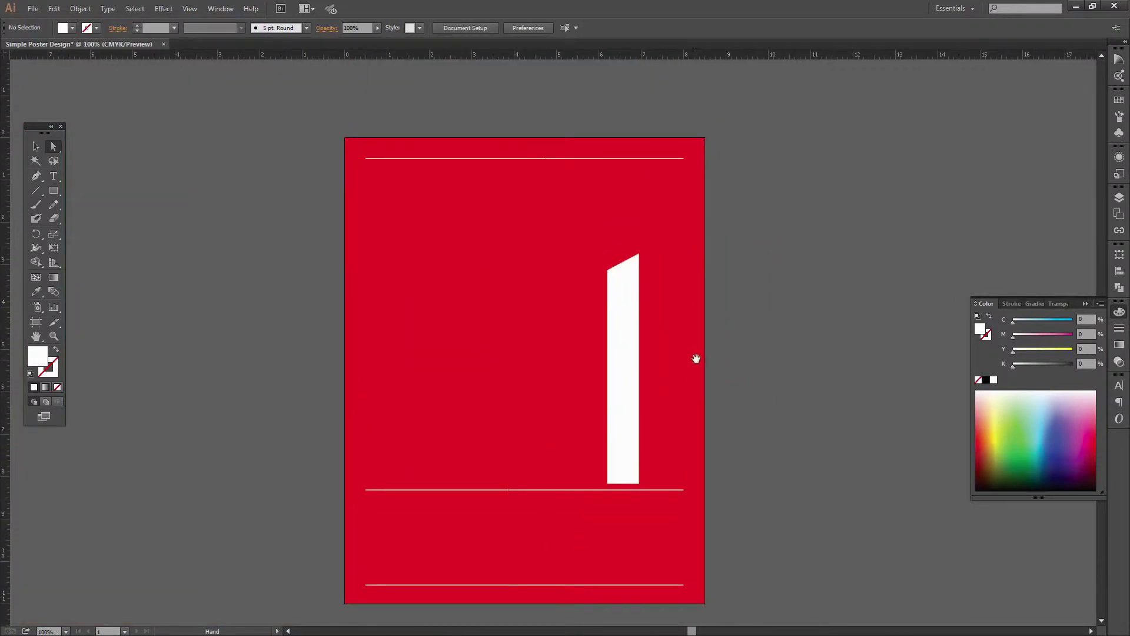
drag(513, 139, 802, 573)
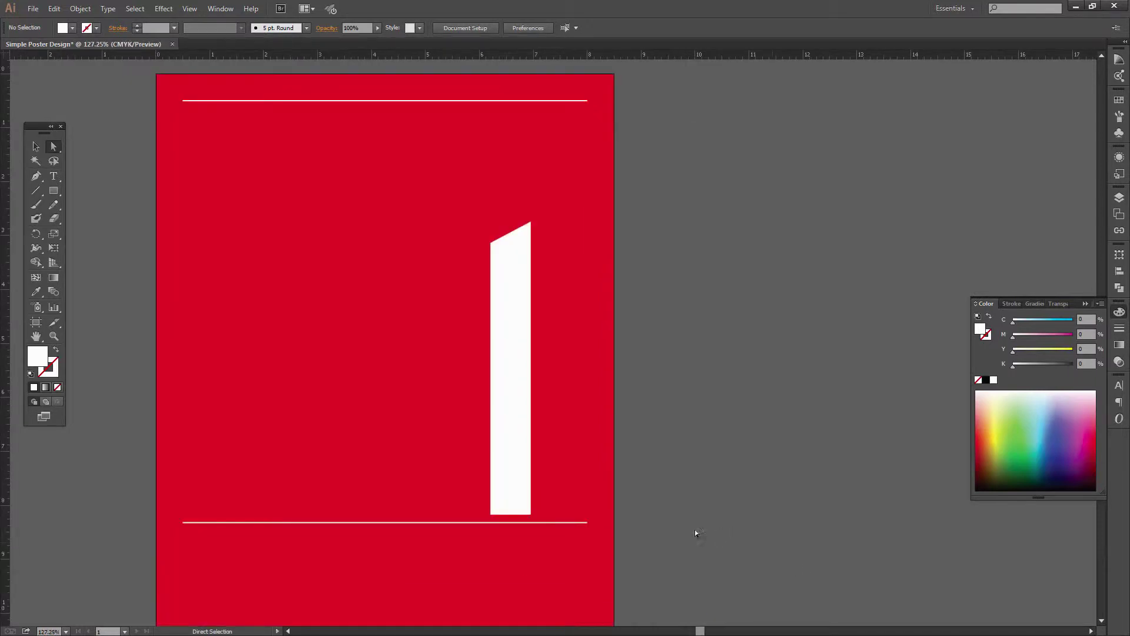
drag(690, 579, 701, 578)
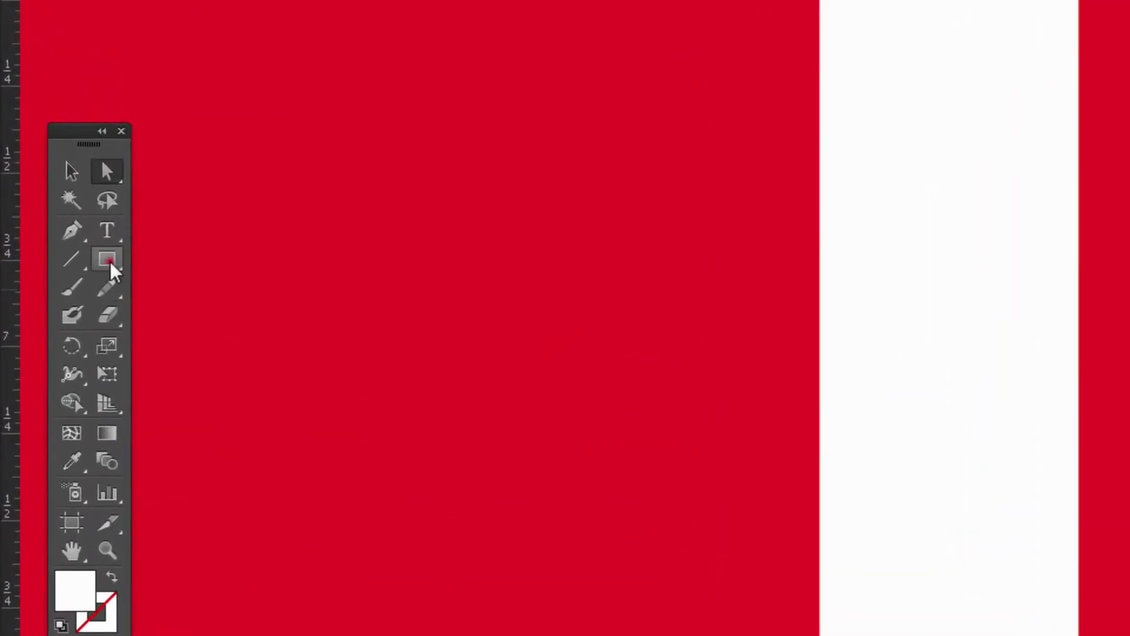
Step: Draw a rounded rectangle around the candle's base
click(110, 263)
click(219, 288)
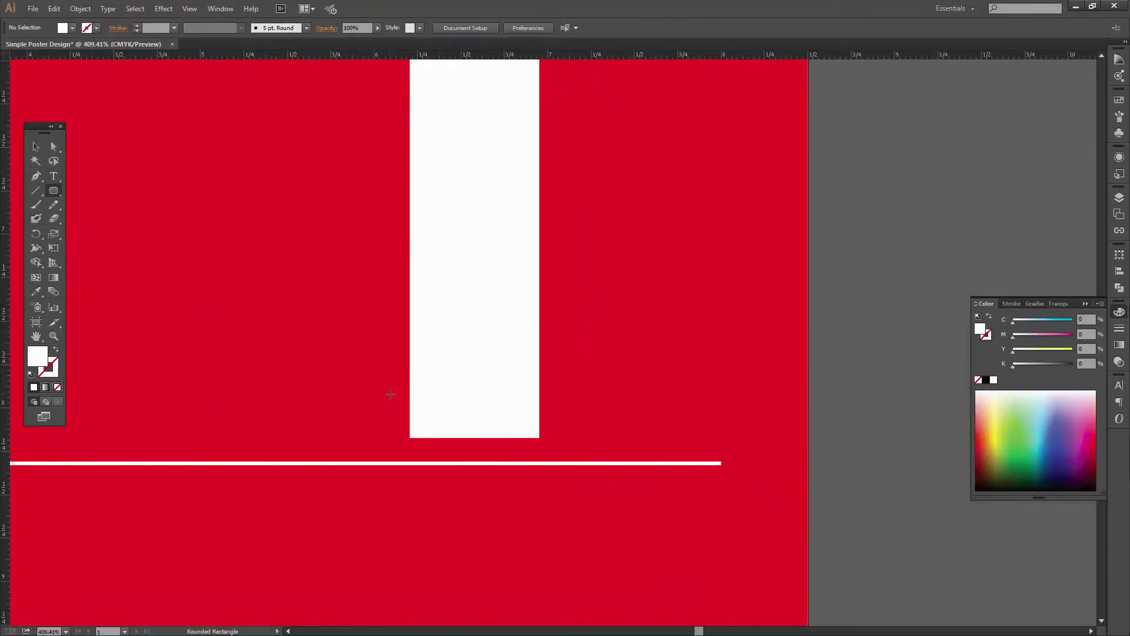
mouse_move(390, 393)
mouse_down()
mouse_move(556, 451)
mouse_move(556, 502)
mouse_up()
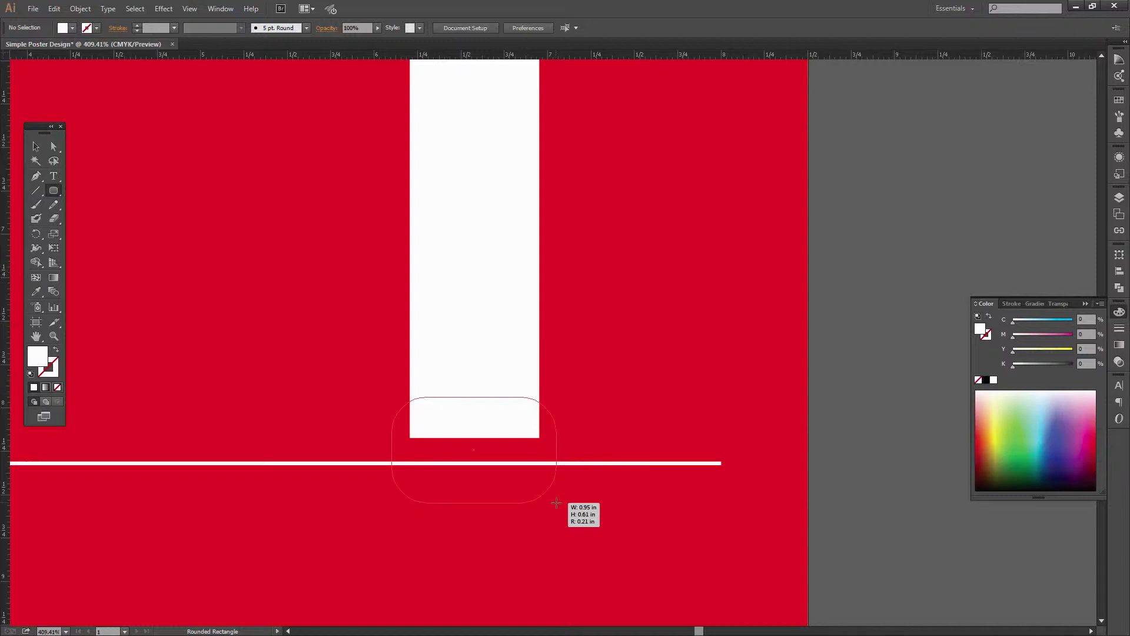
mouse_move(556, 502)
mouse_down()
mouse_move(563, 522)
mouse_move(589, 524)
mouse_move(569, 522)
mouse_move(569, 509)
mouse_up()
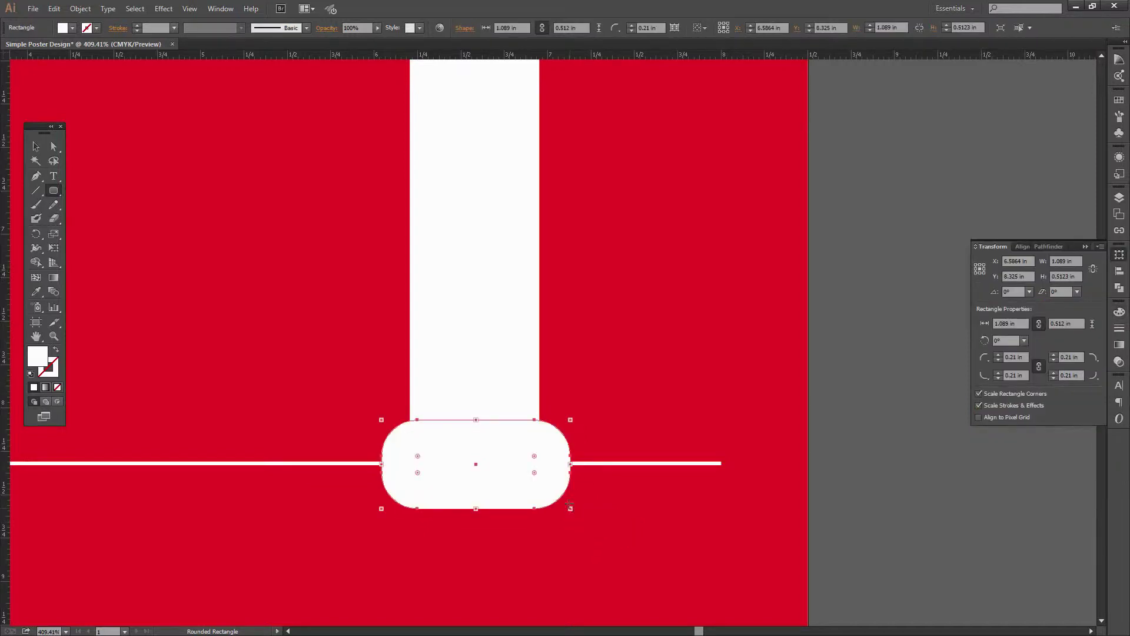
Step: Select the base and candle body and centre them horizontally
click(36, 147)
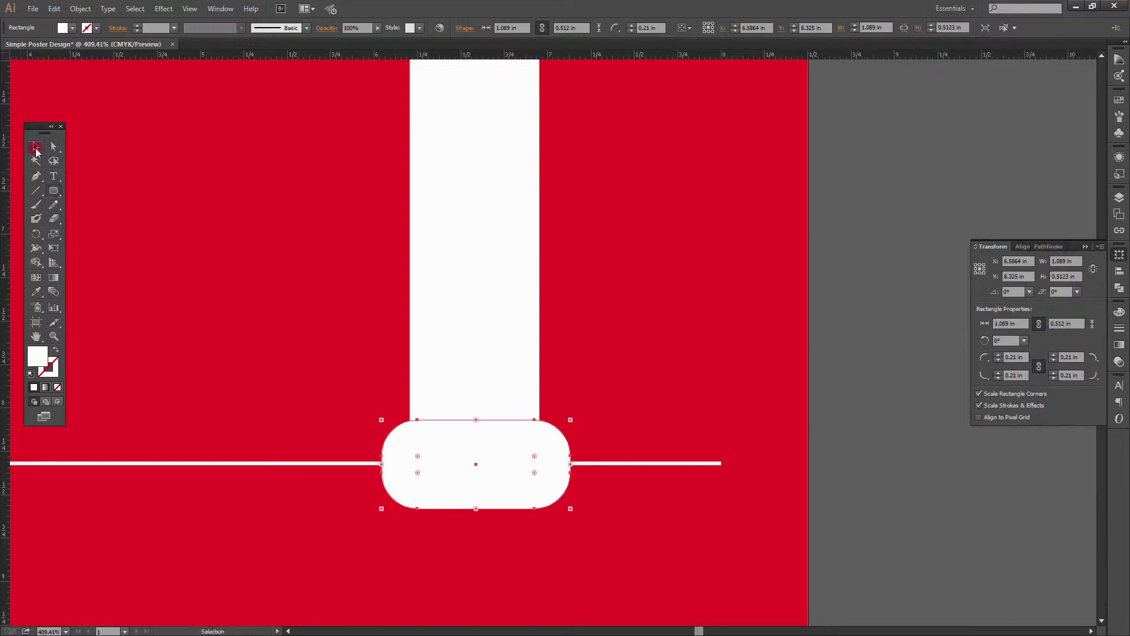
click(919, 362)
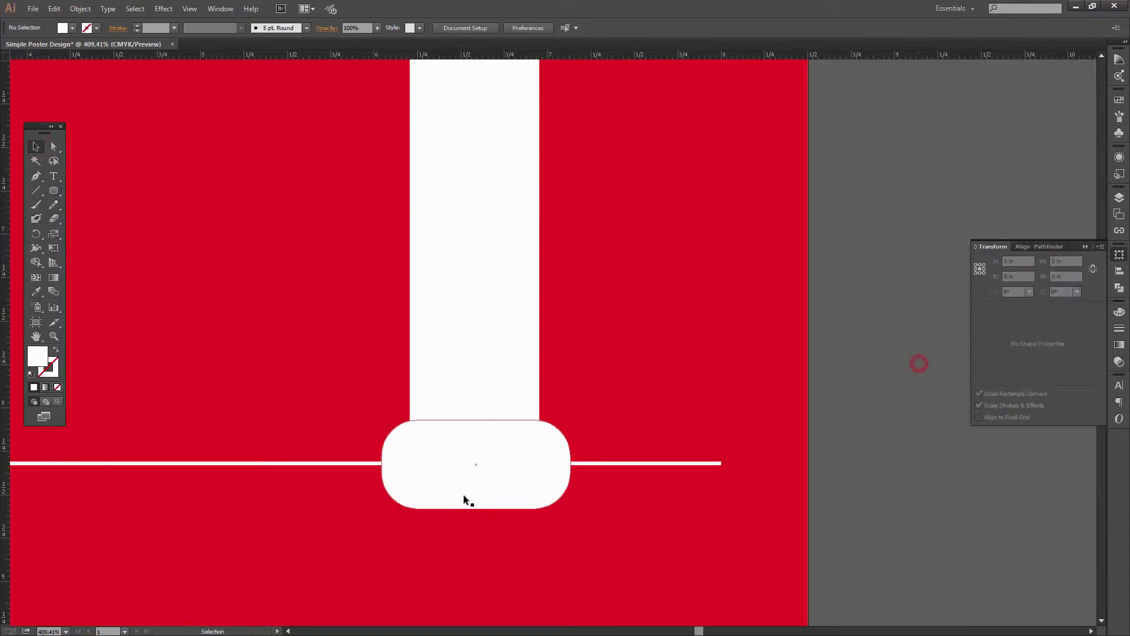
click(488, 476)
click(465, 311)
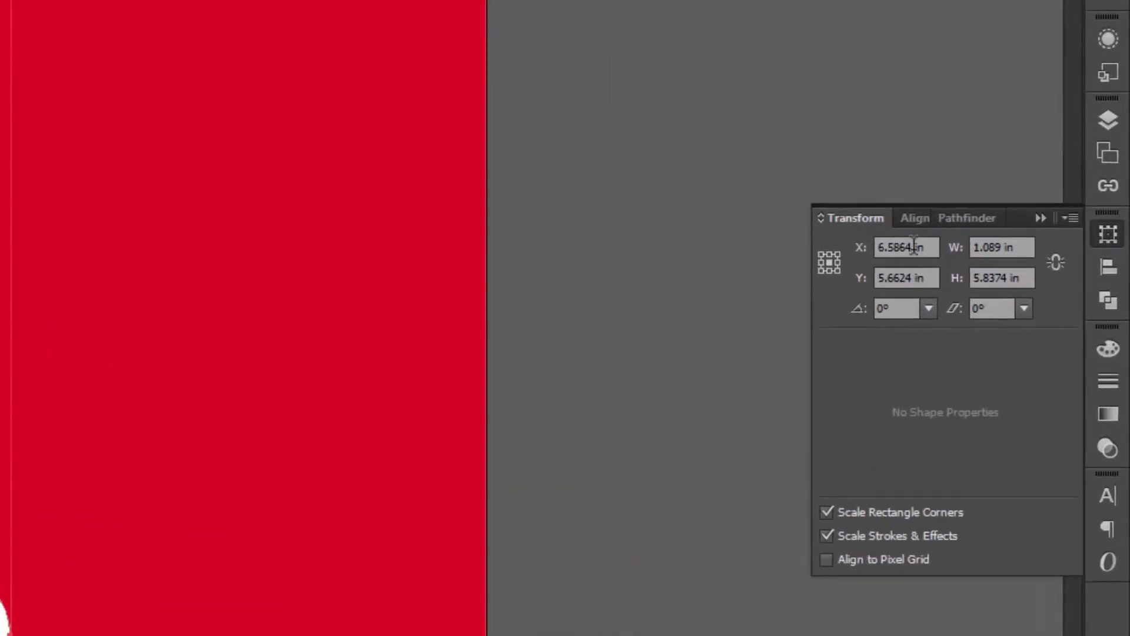
click(917, 219)
click(874, 270)
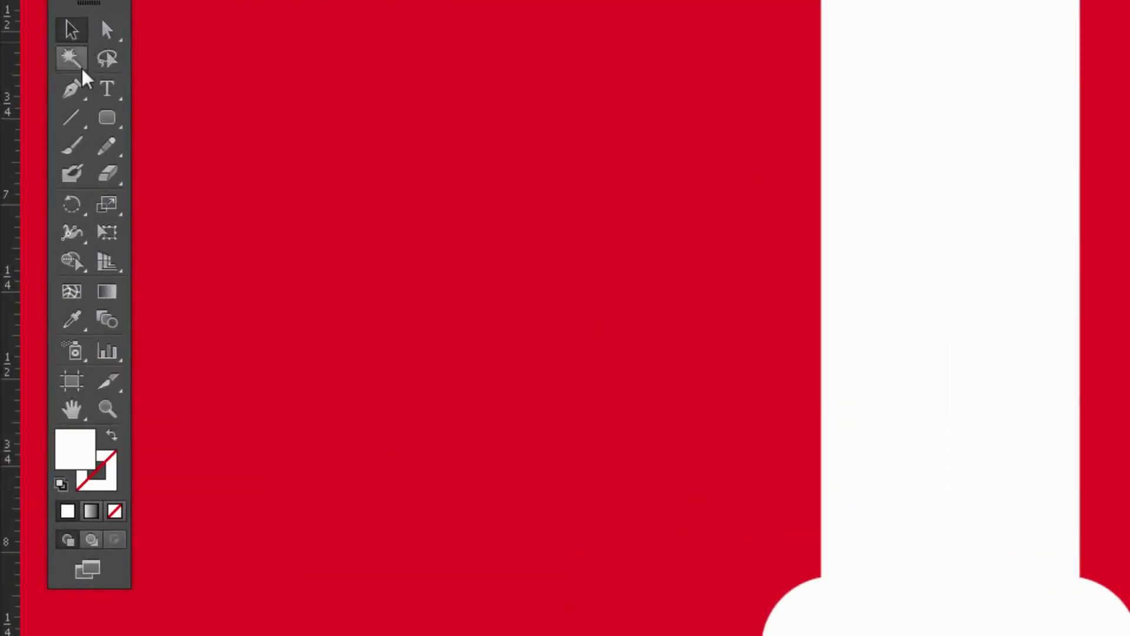
Step: Delete the base's bottom corner anchors and remove their curve handles to flatten the bottom
click(75, 89)
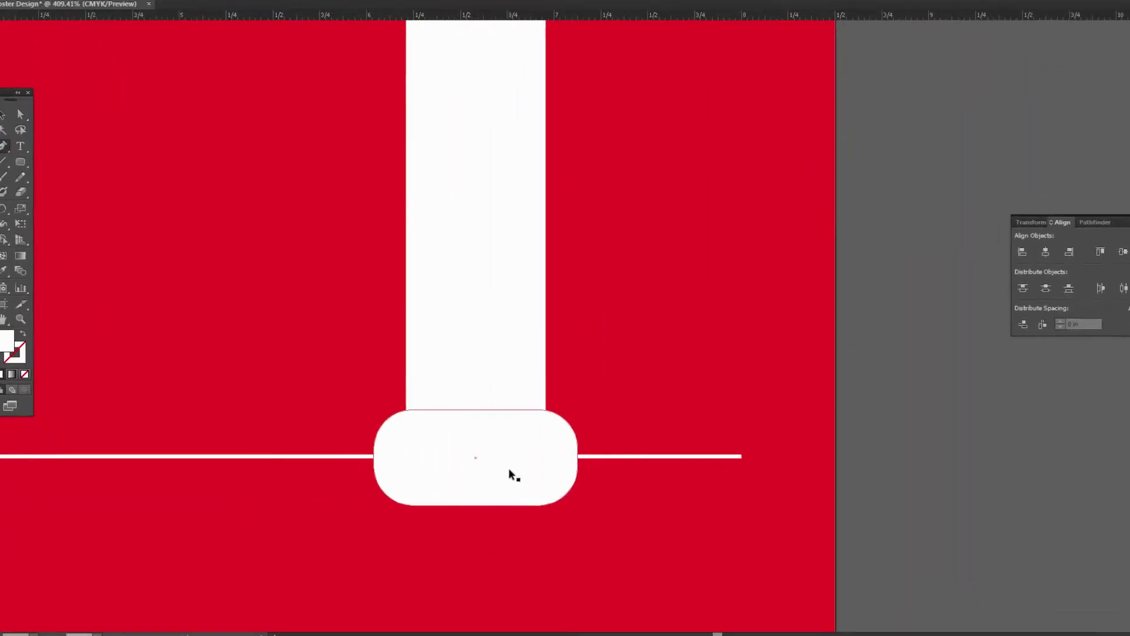
click(545, 403)
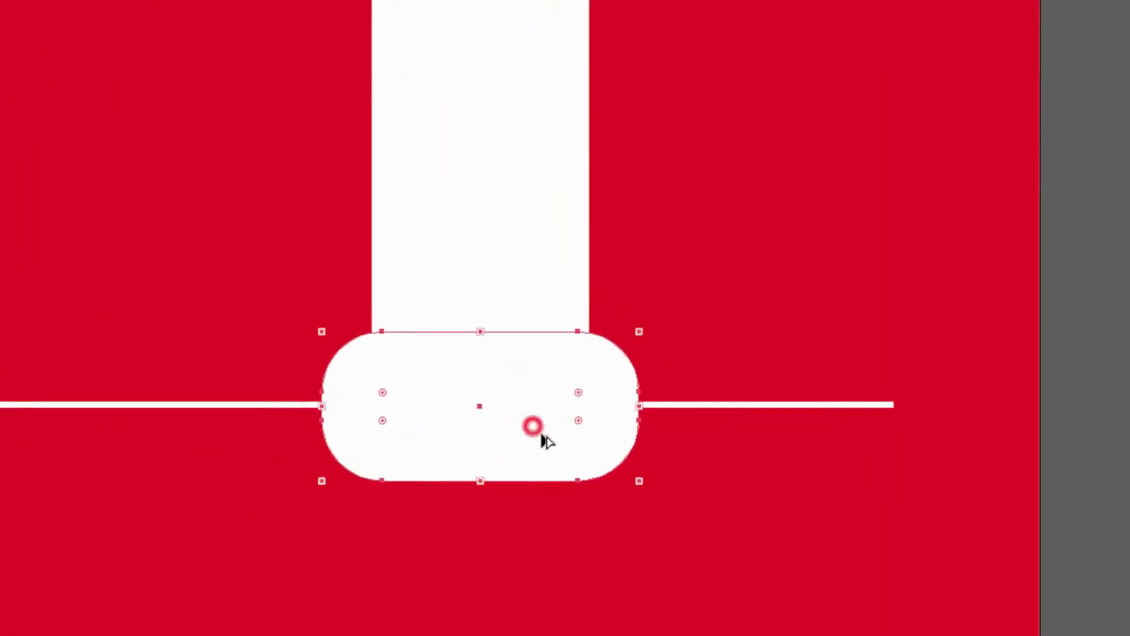
click(599, 468)
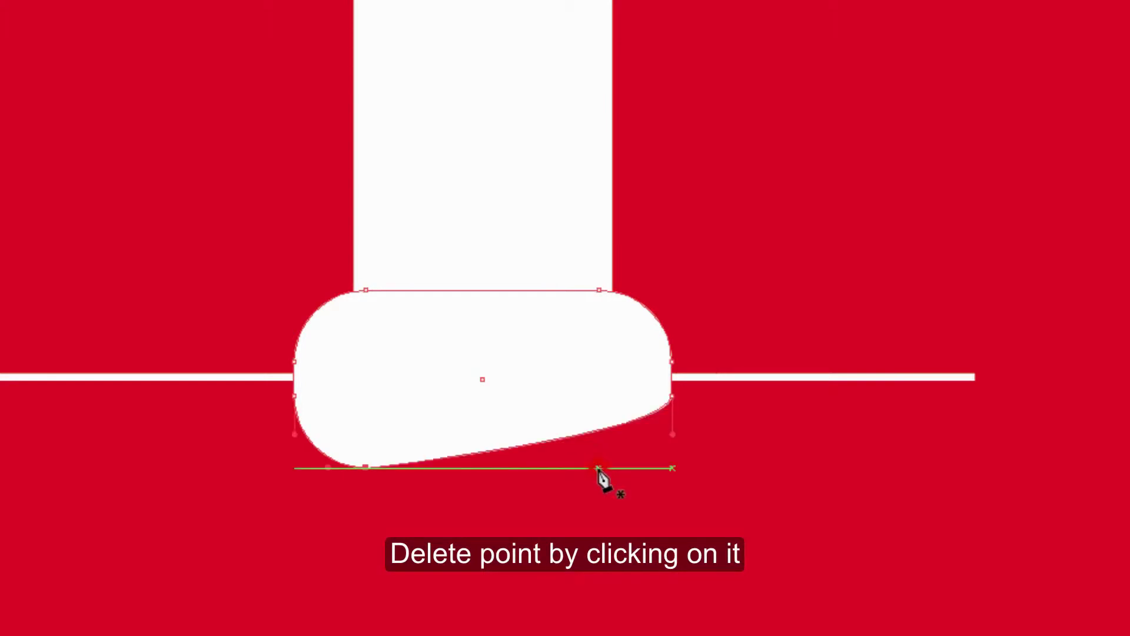
click(365, 468)
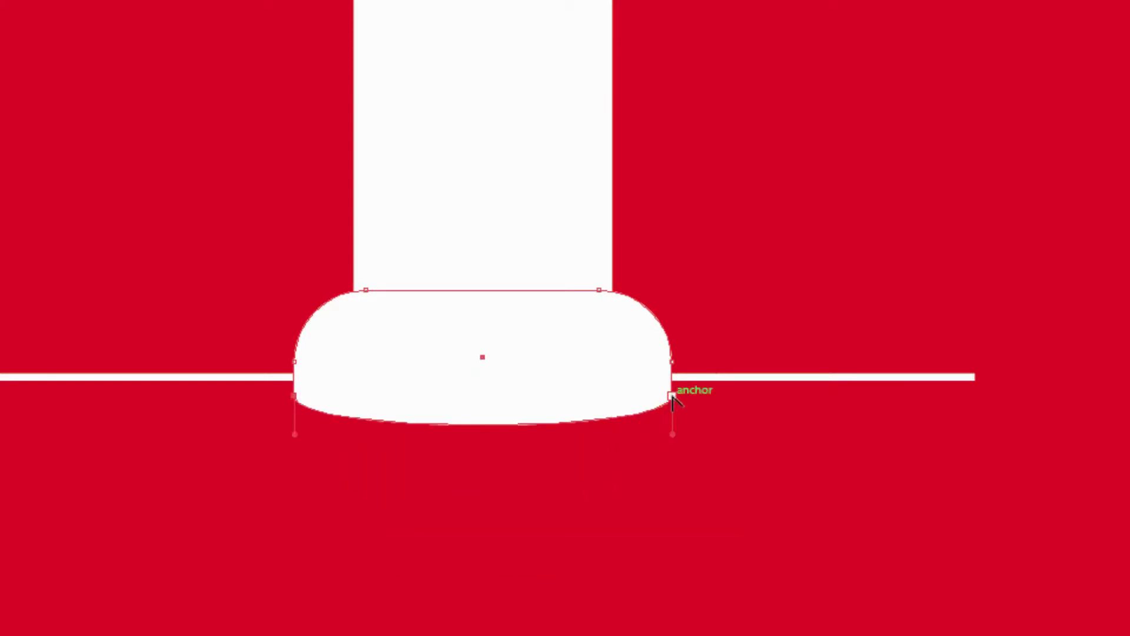
alt+click(671, 395)
alt+click(294, 395)
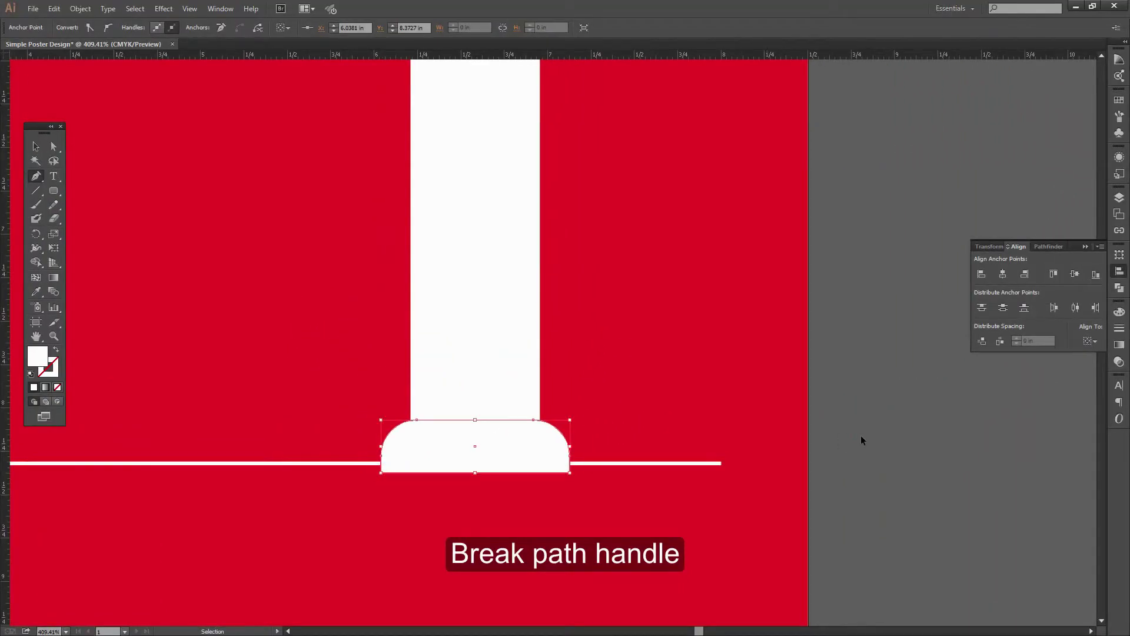
ctrl+click(861, 435)
Step: Raise the base and candle body together so the base rests on the white line
key(v)
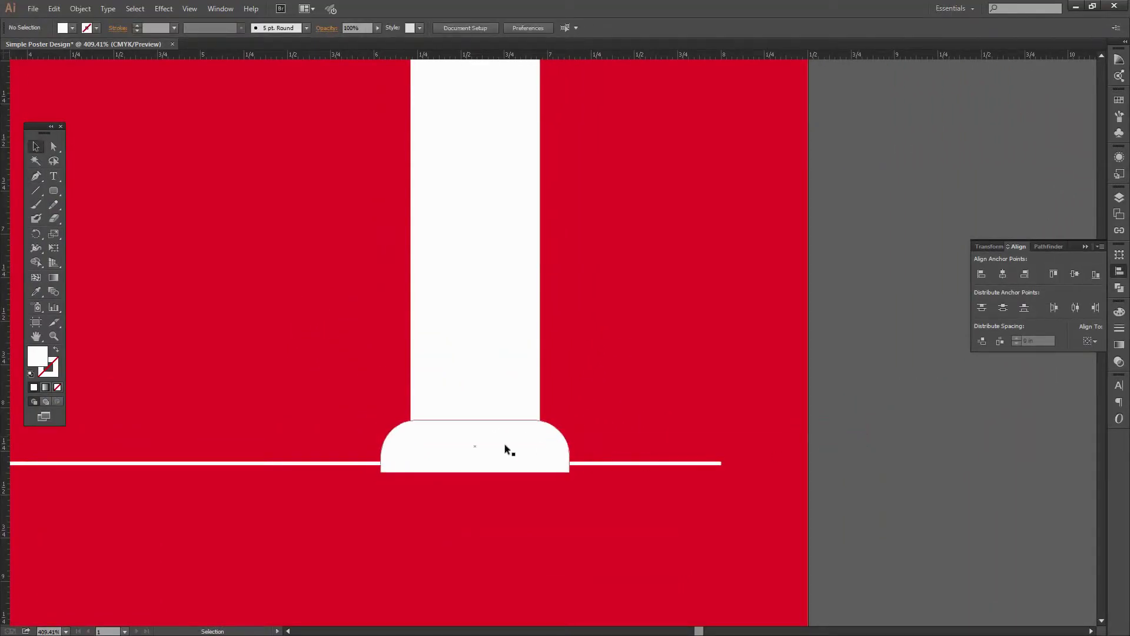
click(502, 447)
shift+click(500, 355)
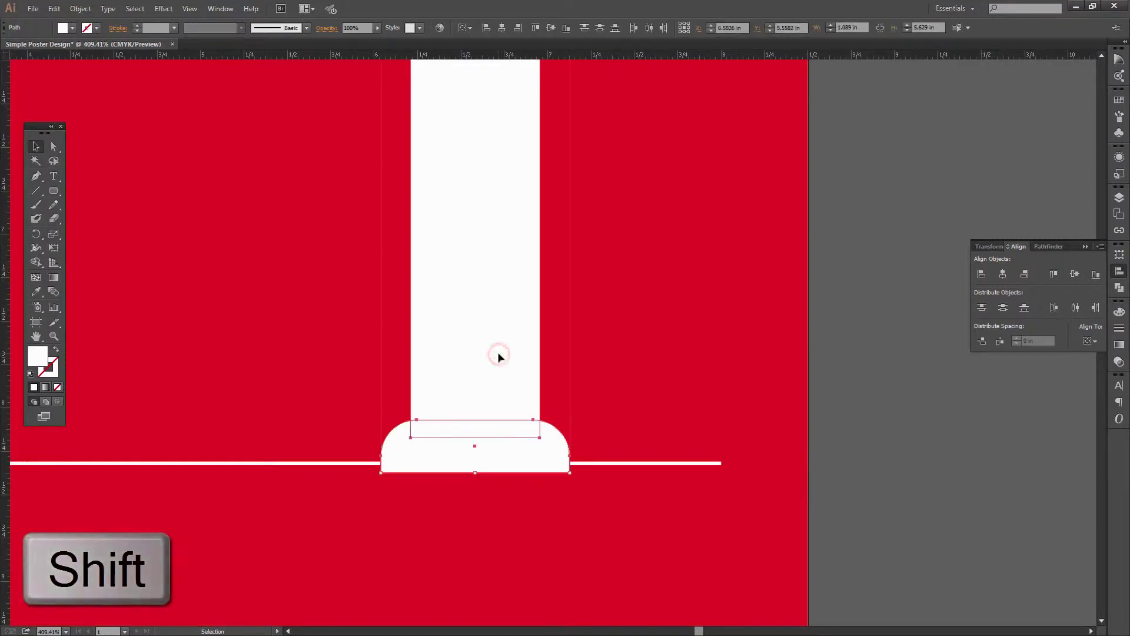
drag(498, 377, 497, 368)
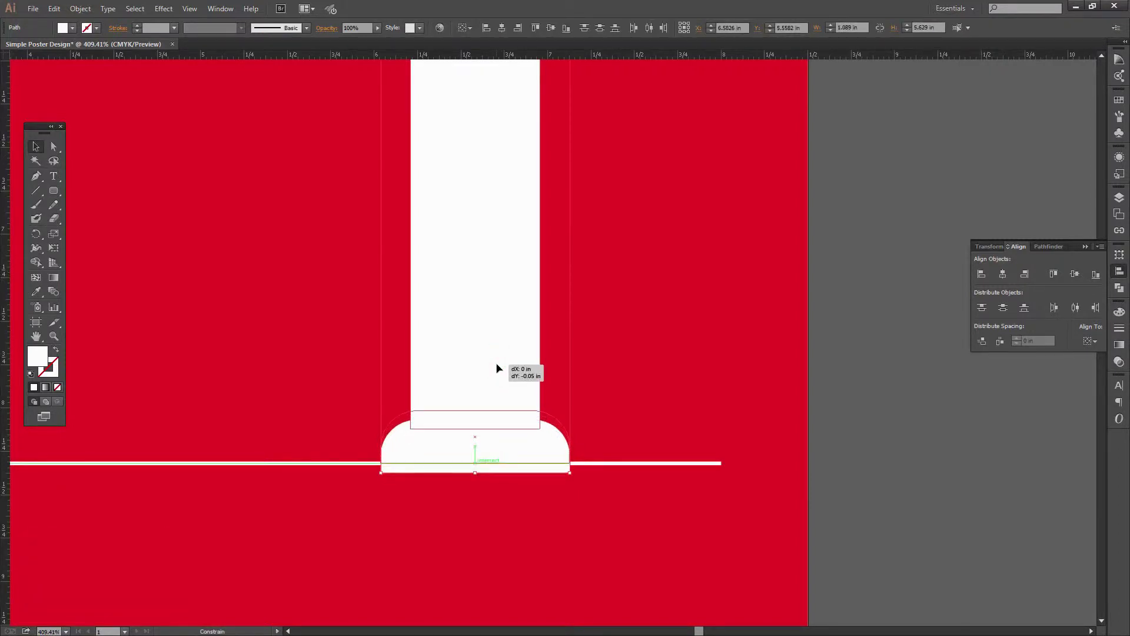
click(908, 383)
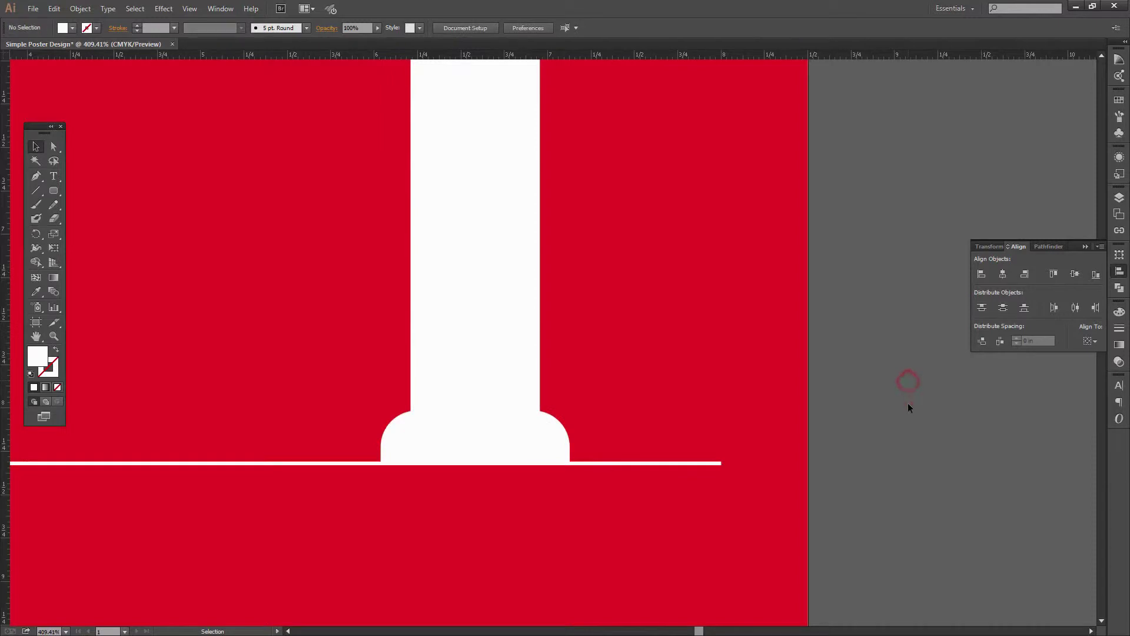
Step: Zoom out to check the candle body and base together, then zoom closely on the slanted top
key(ctrl+minus)
key(ctrl+minus)
key(ctrl+minus)
key(ctrl+minus)
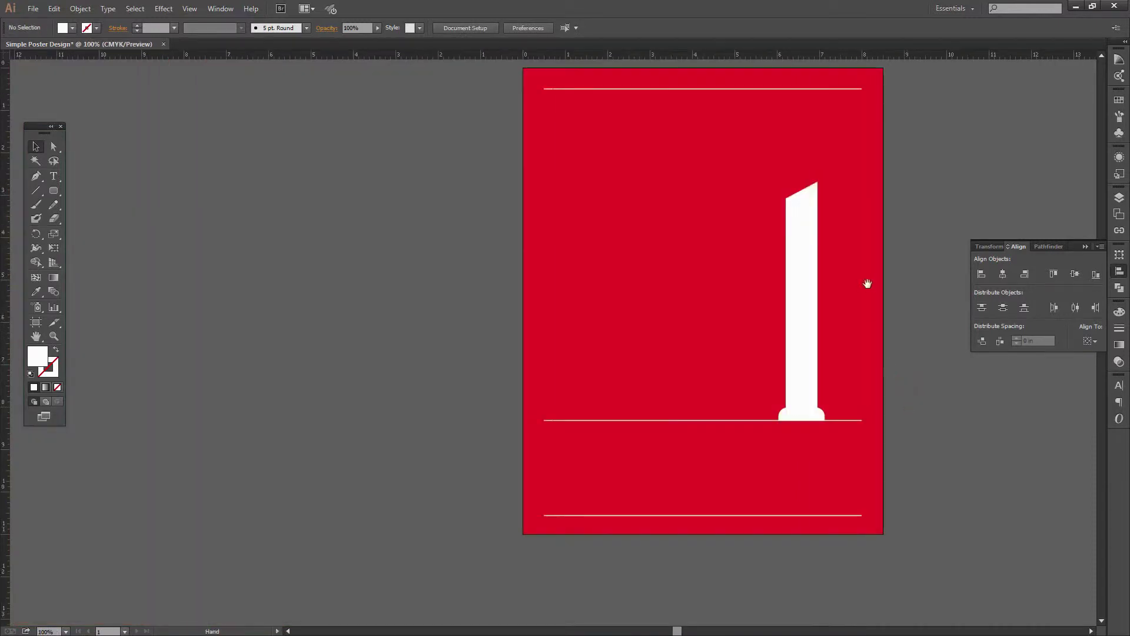
drag(867, 284, 737, 409)
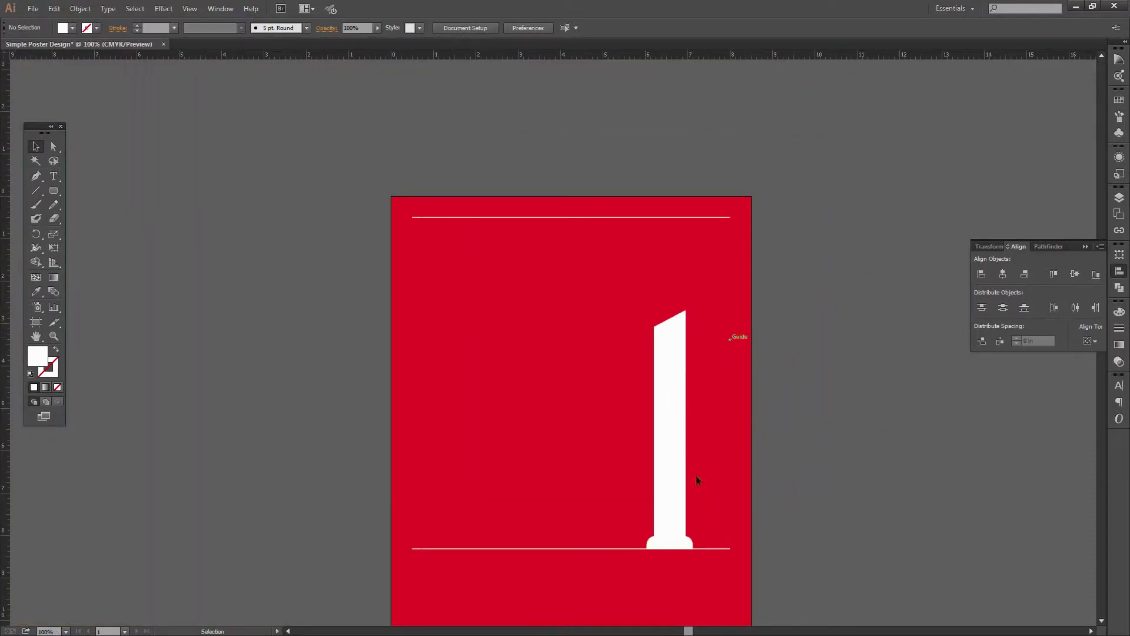
click(671, 545)
shift+click(658, 462)
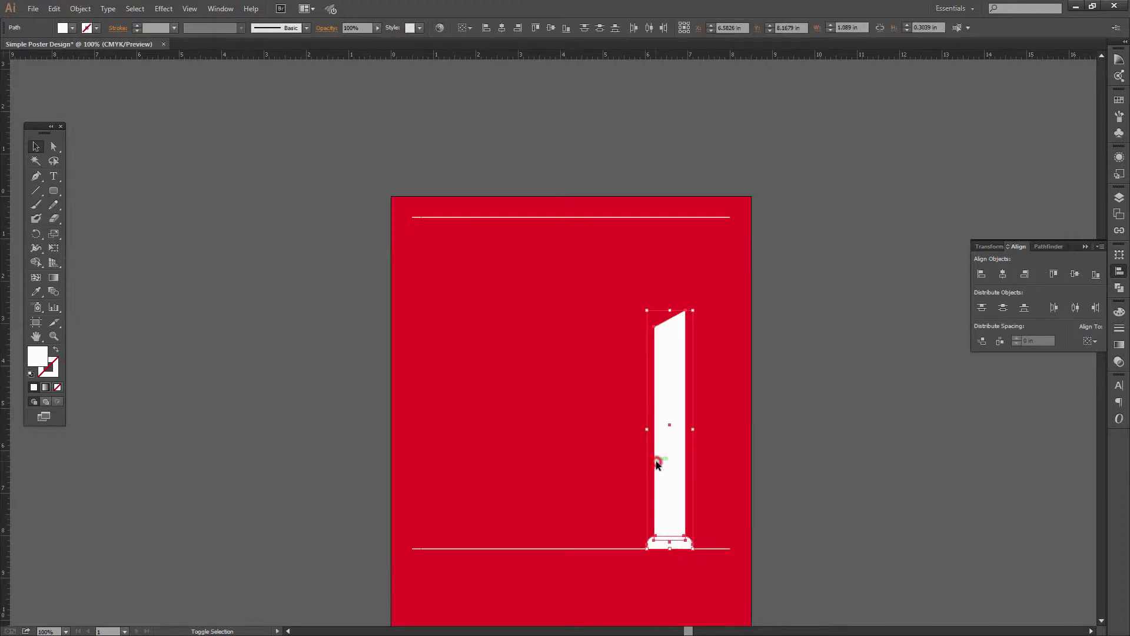
click(839, 416)
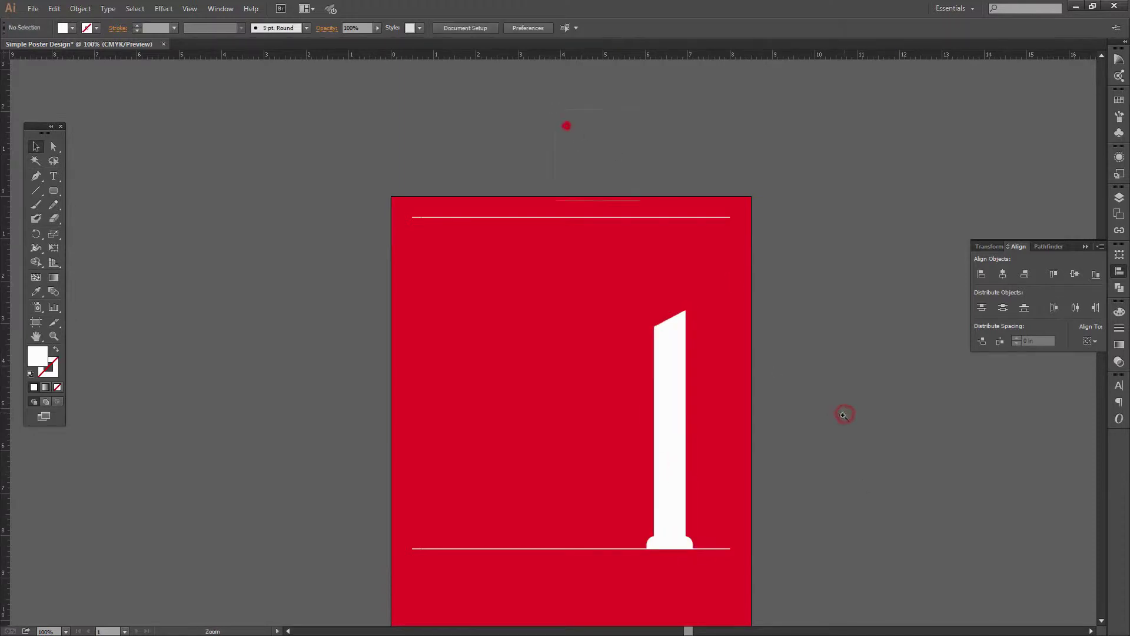
drag(551, 392, 576, 522)
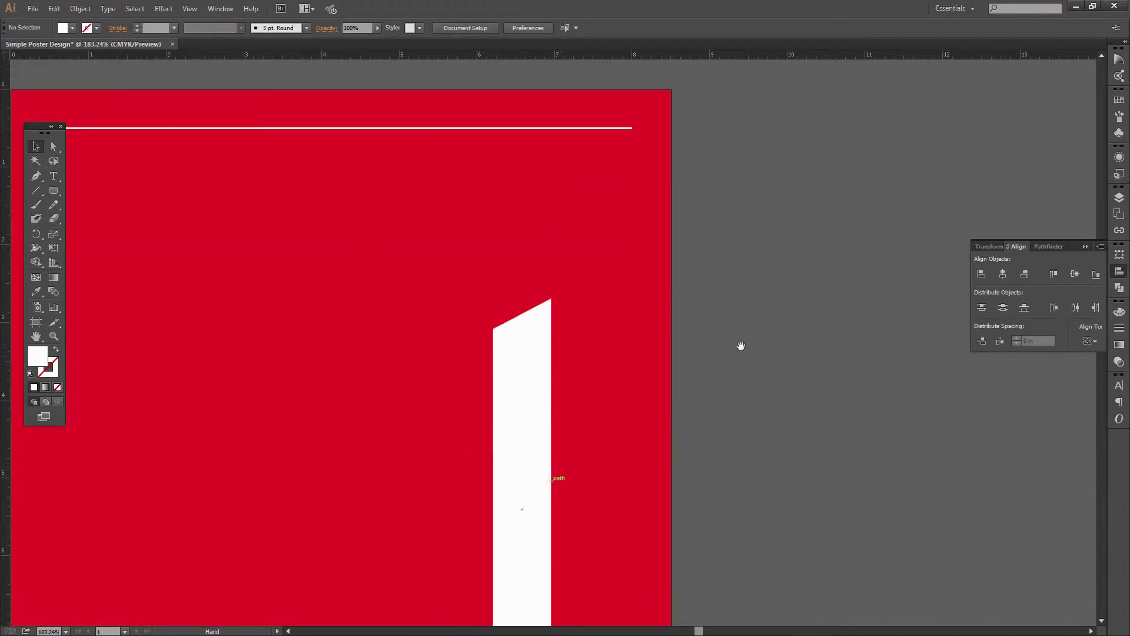
drag(415, 116, 677, 433)
drag(564, 460, 585, 416)
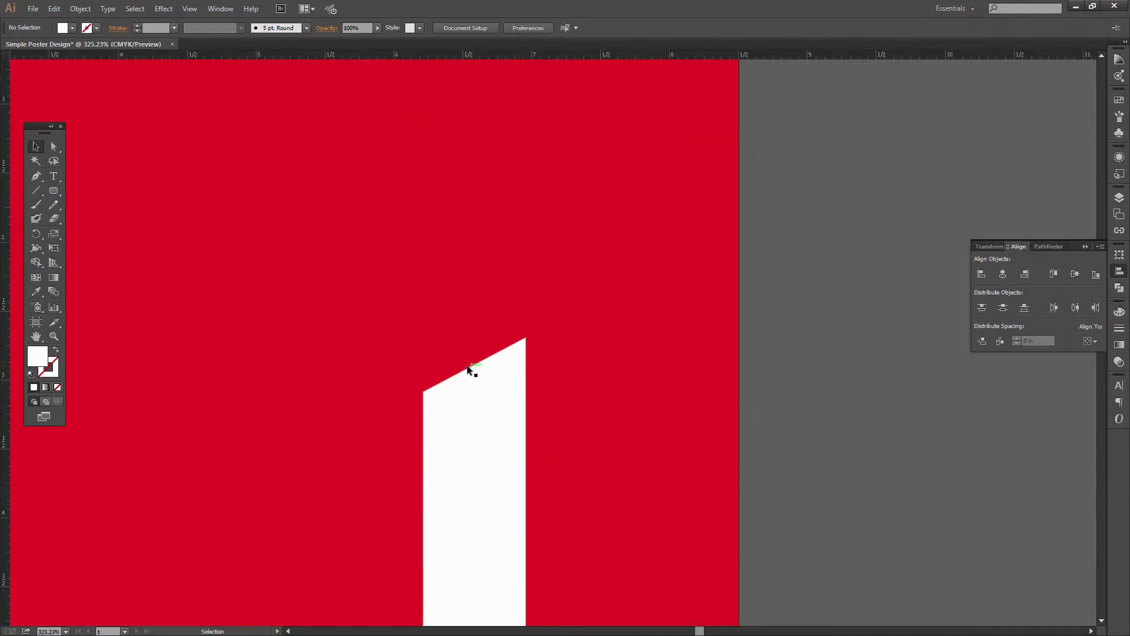
Step: Draw a short vertical wick path from above the candle down to its slanted top edge
key(p)
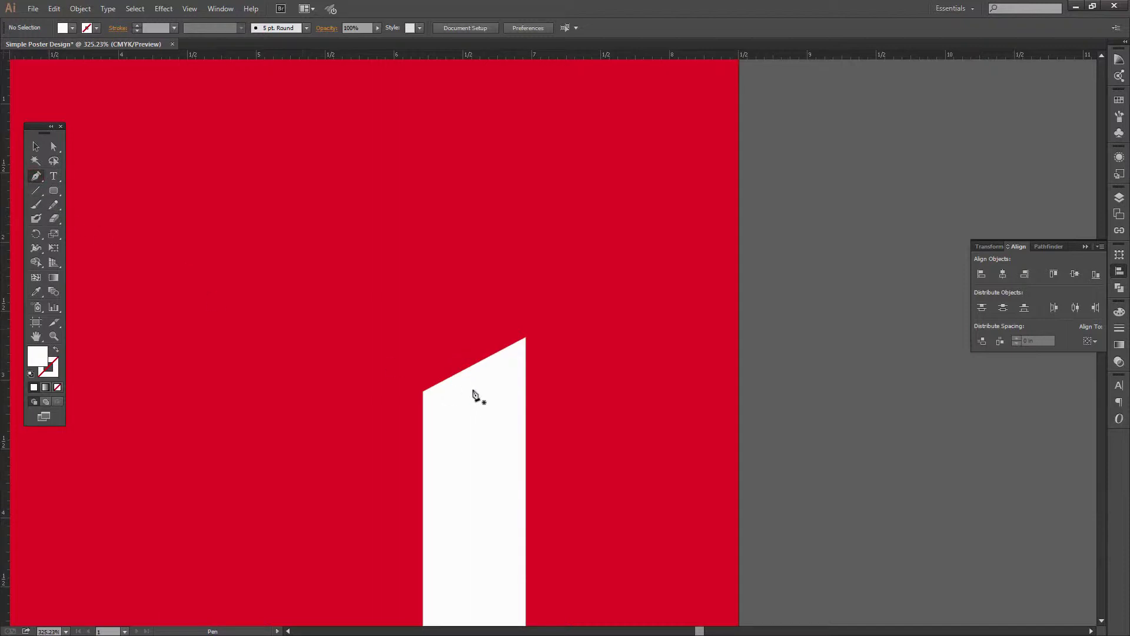
click(468, 310)
click(468, 363)
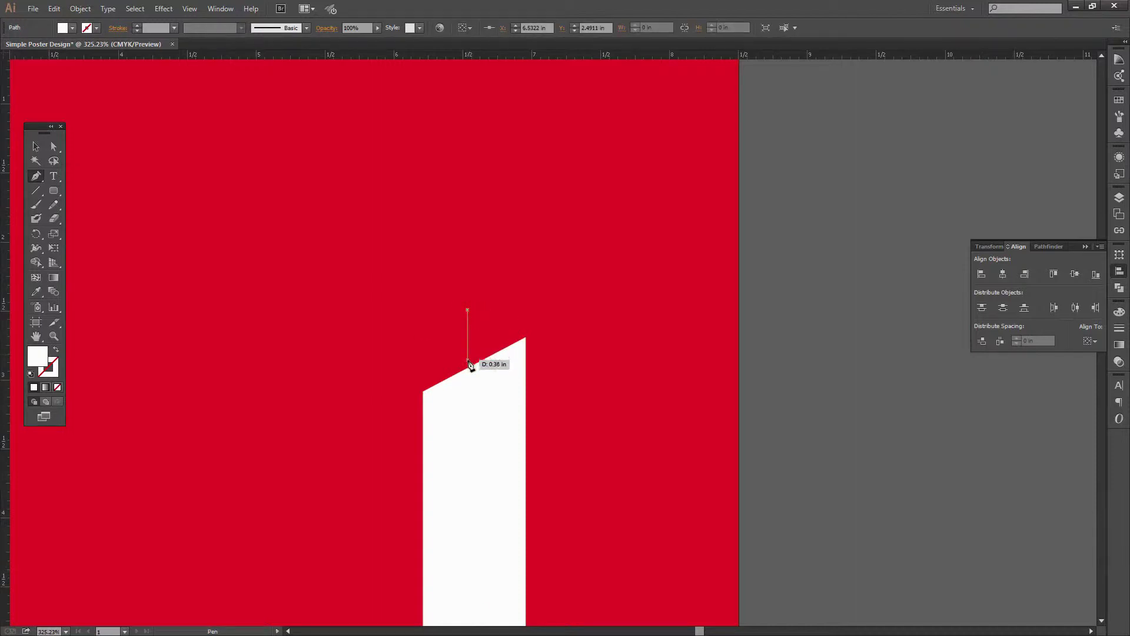
click(468, 364)
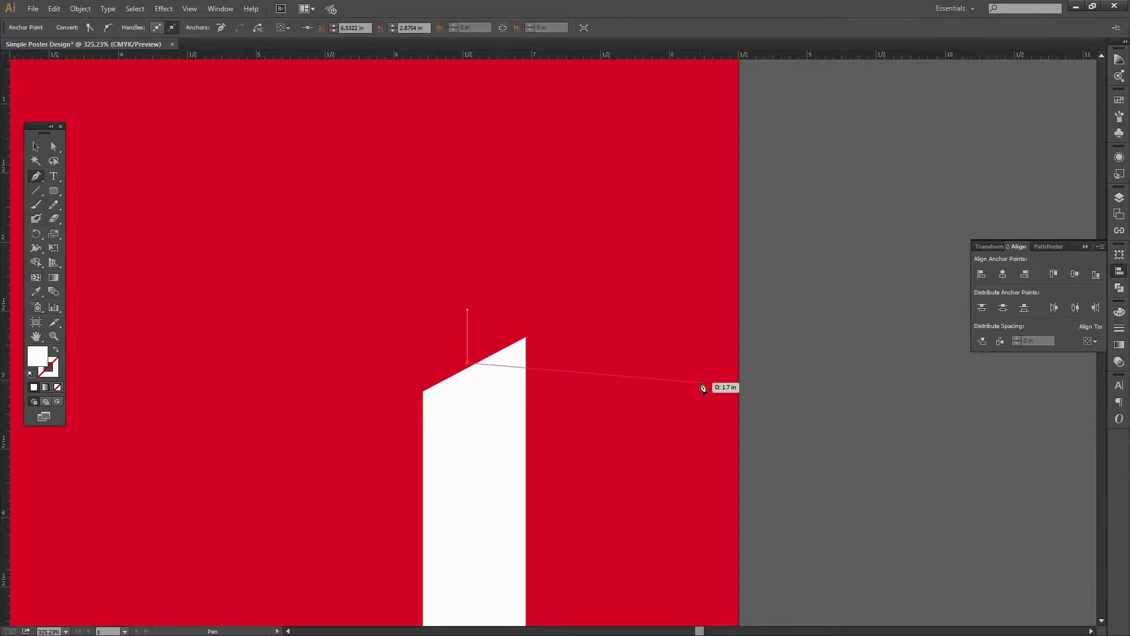
right_click(860, 338)
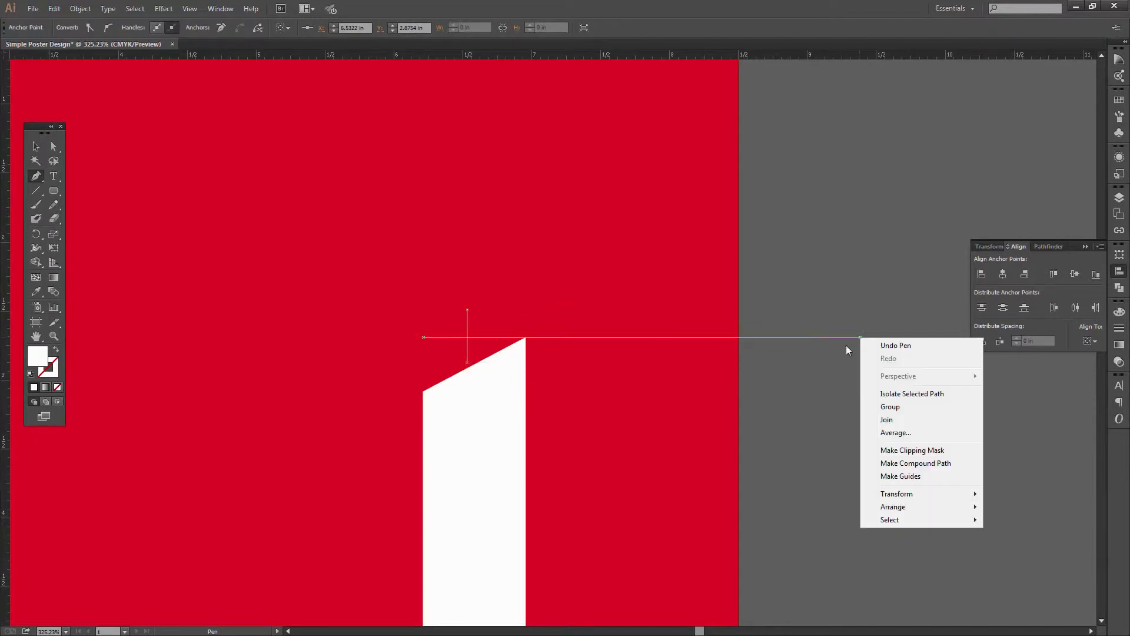
click(37, 144)
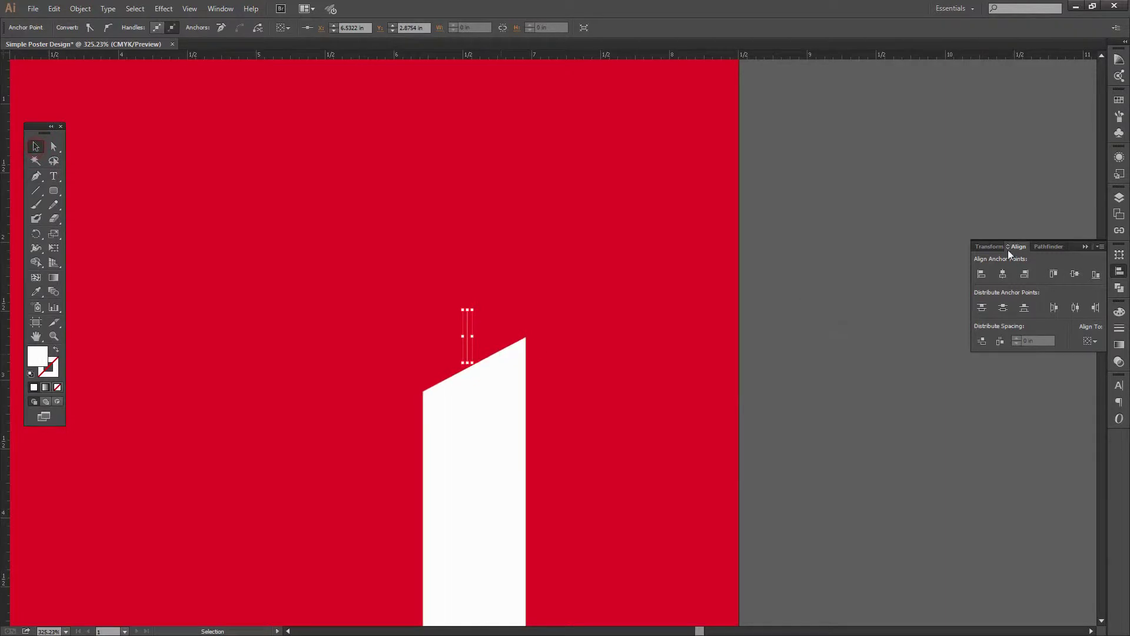
Step: Set the wick path to no fill and a white stroke in the Color panel
click(220, 8)
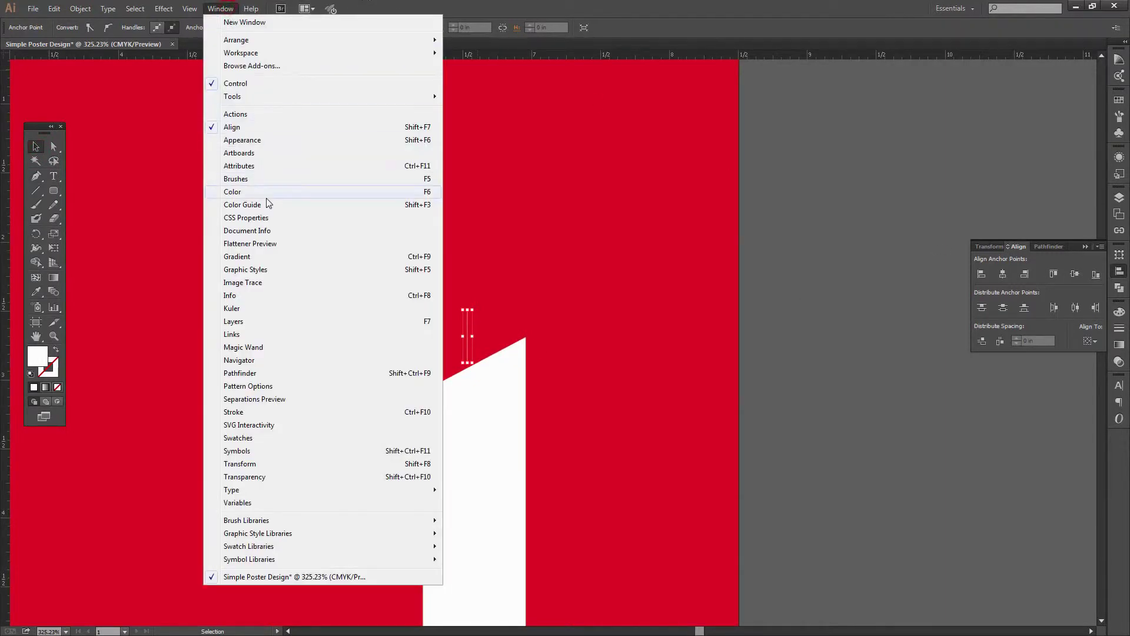
click(265, 192)
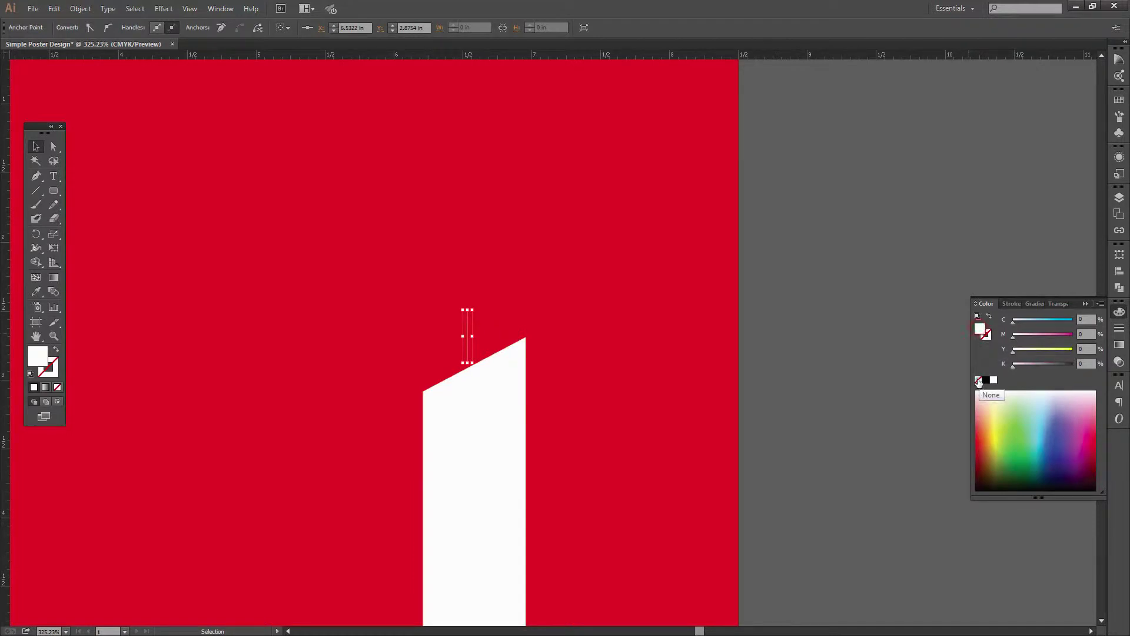
click(978, 380)
click(986, 334)
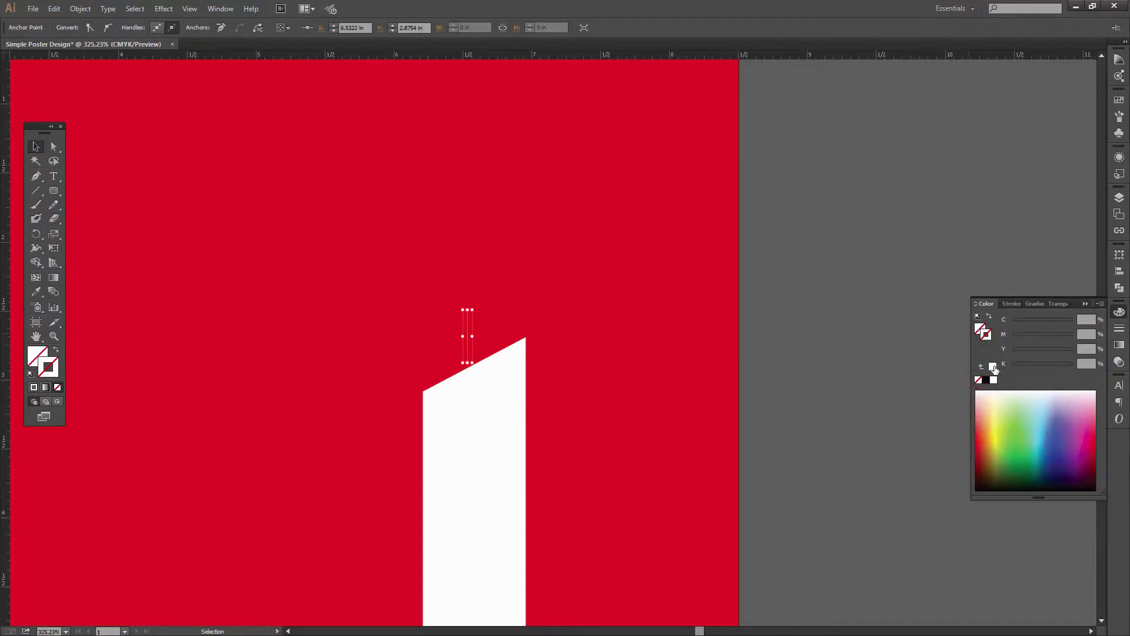
click(993, 366)
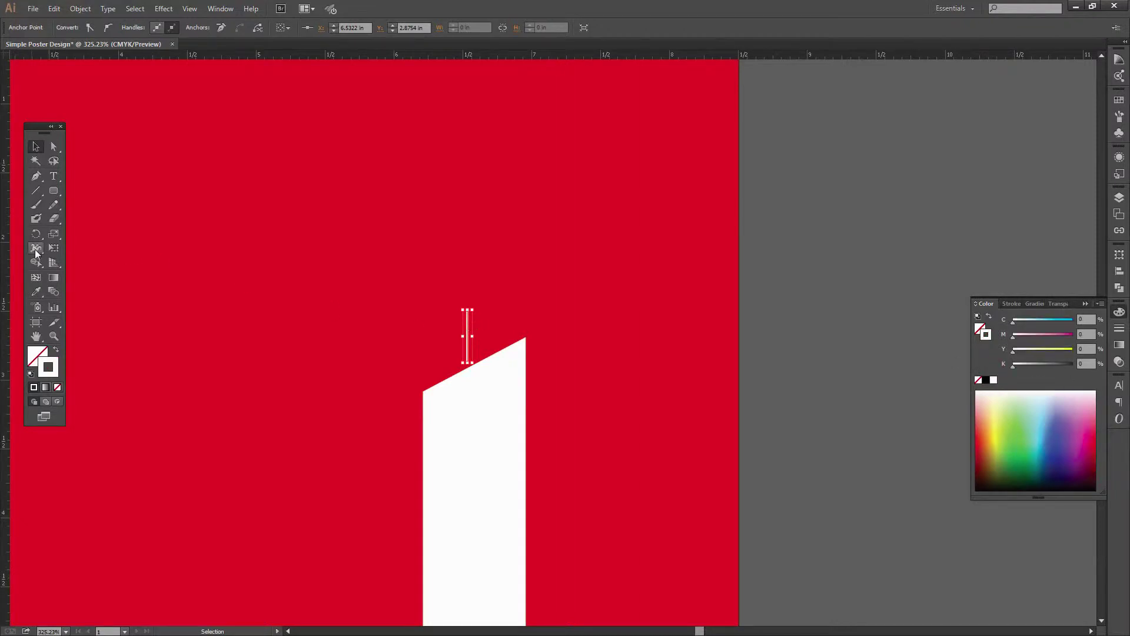
Step: Swell the middle of the wick line's stroke into a narrow lens shape with the Width tool
click(34, 247)
drag(471, 333, 473, 335)
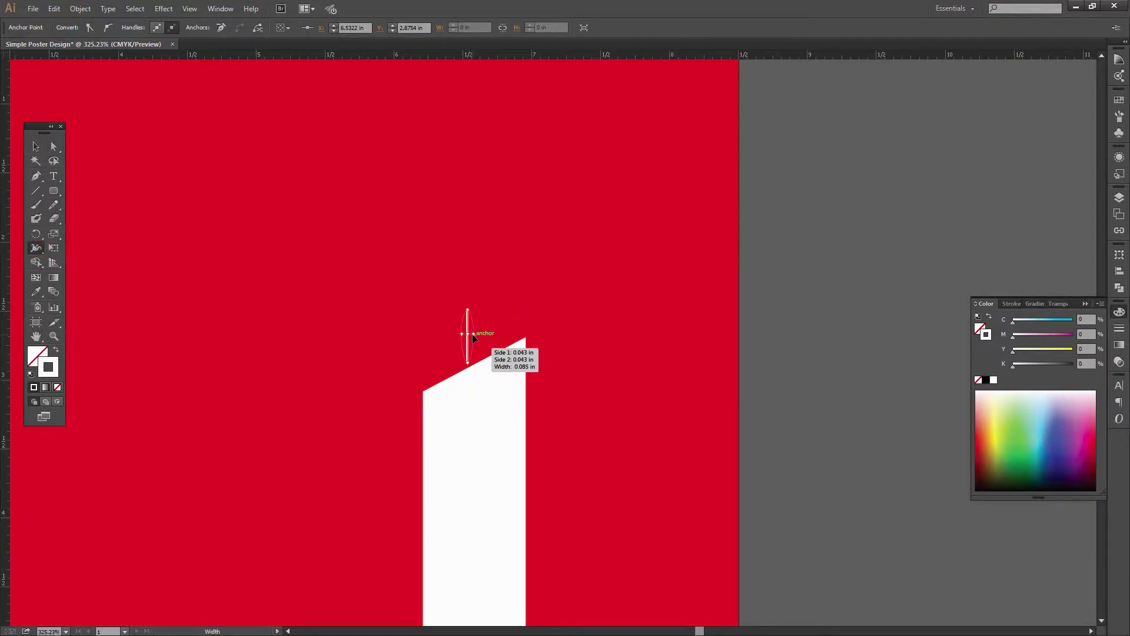
drag(473, 335, 473, 335)
Step: Deselect the lens-shaped flame and pan up to bring the top white line into view
click(36, 146)
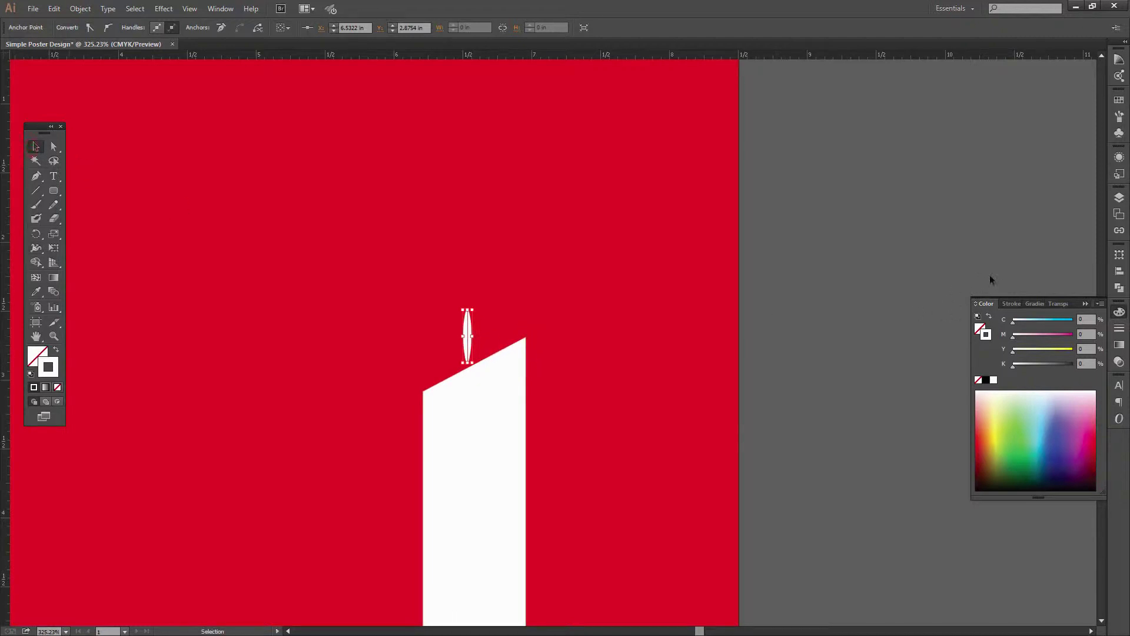
click(929, 276)
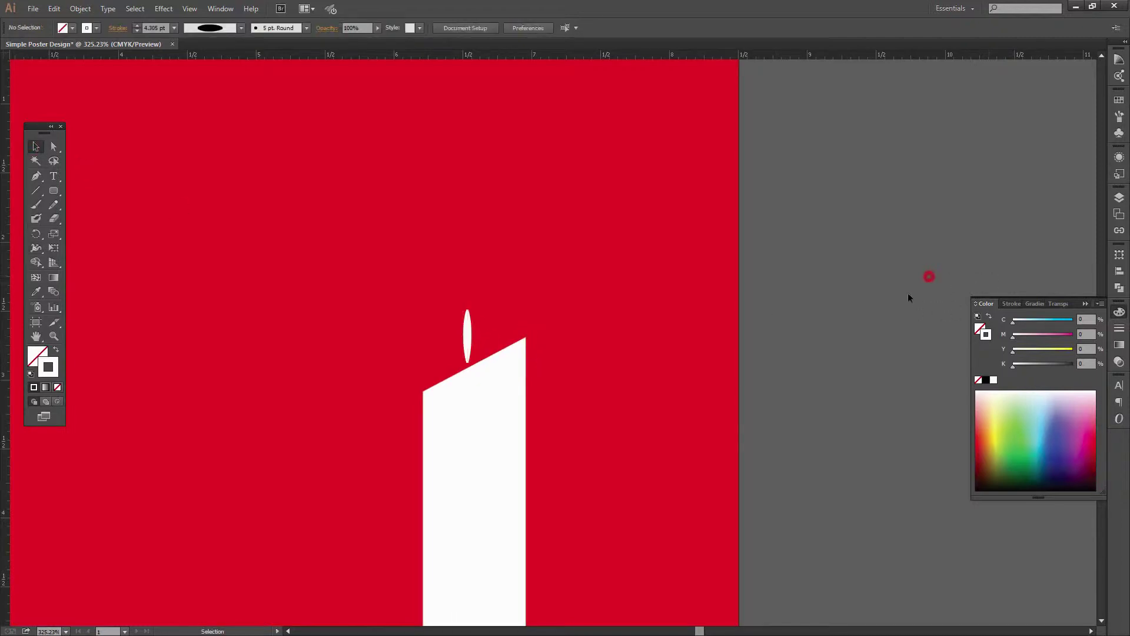
click(480, 342)
click(780, 303)
drag(572, 277, 574, 360)
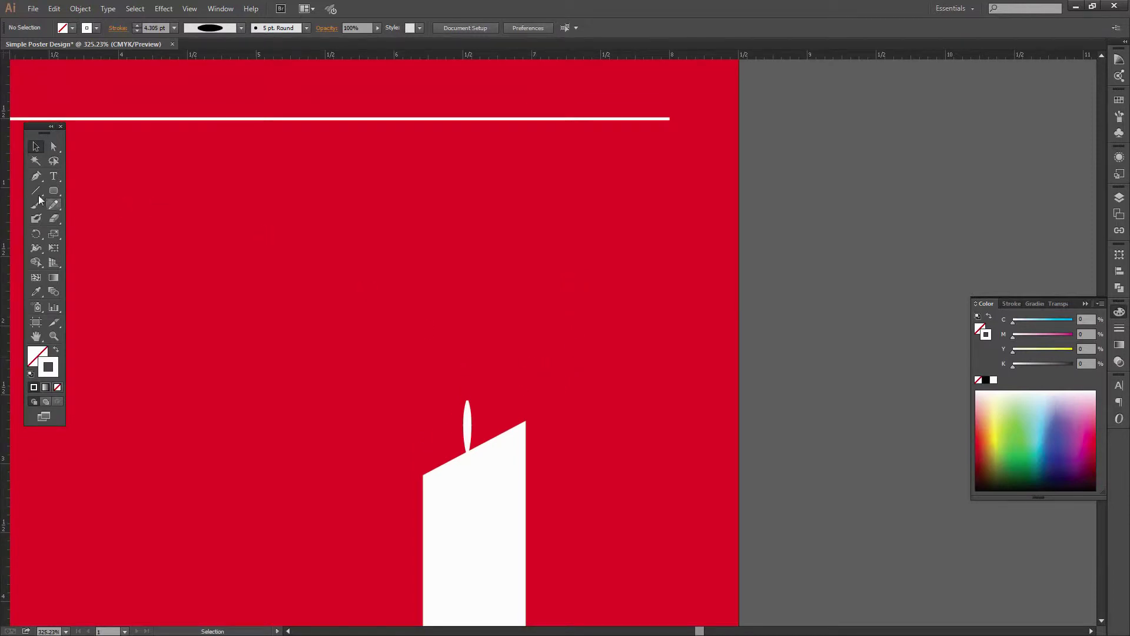
click(36, 176)
Step: Draw a thin outlined circle about 0.59 in across, centred just above the flame's tip
drag(54, 190, 101, 219)
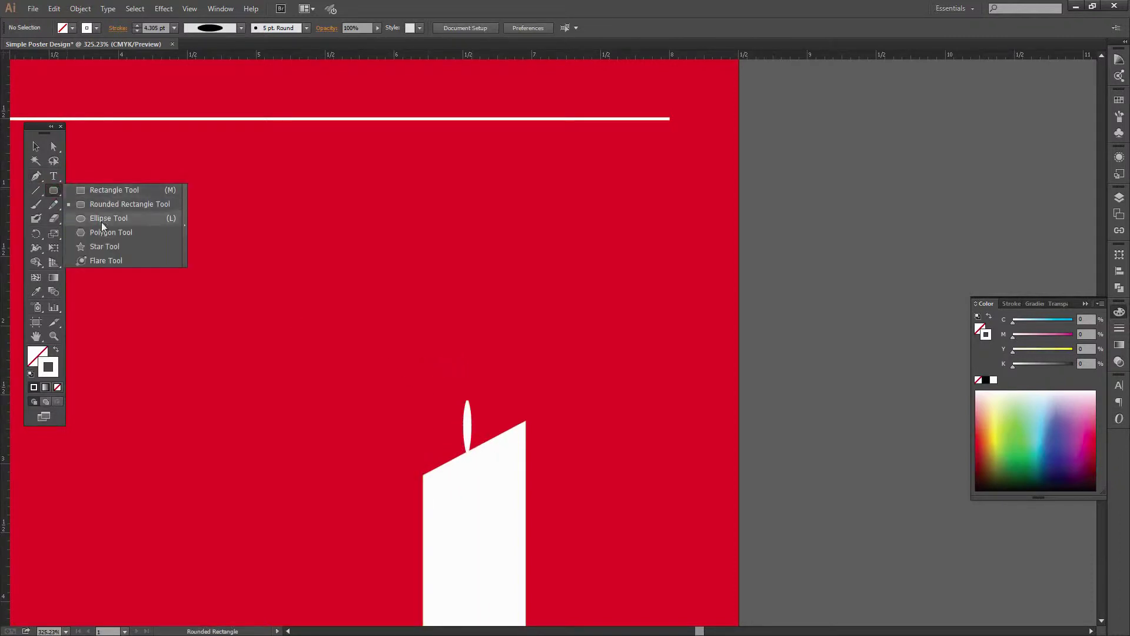
key(shift+alt)
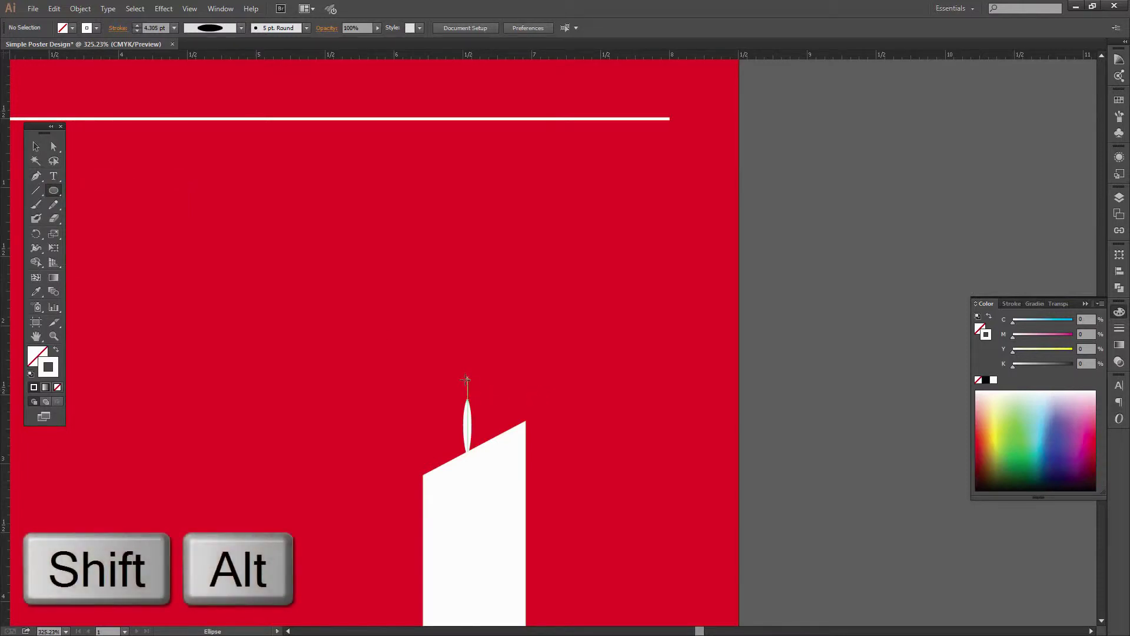
drag(468, 378, 507, 399)
drag(508, 399, 507, 398)
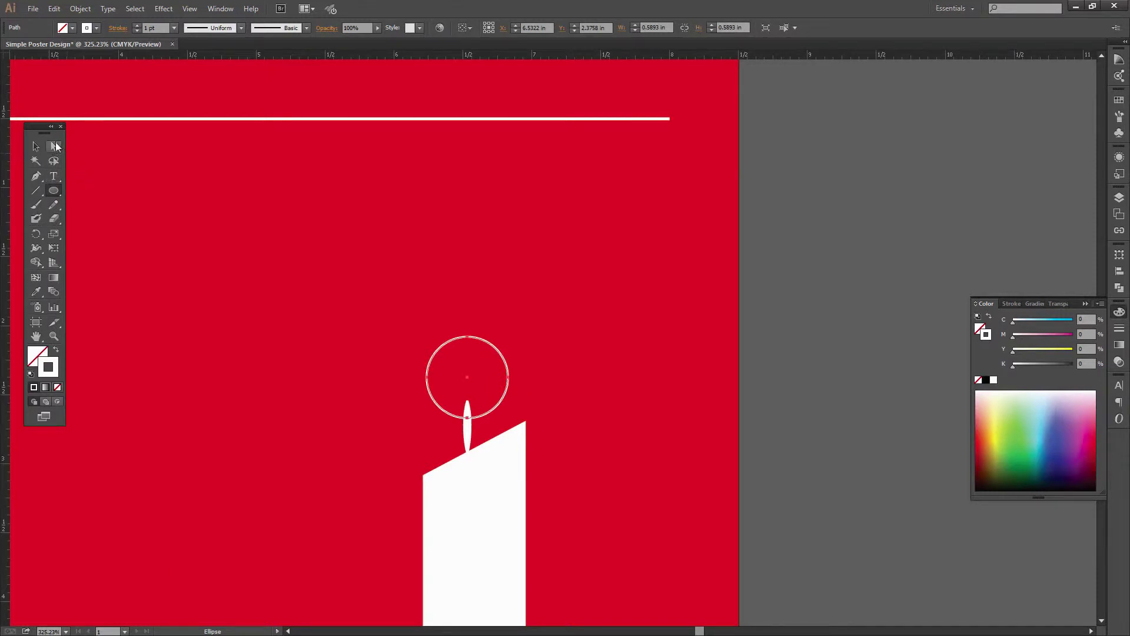
click(55, 146)
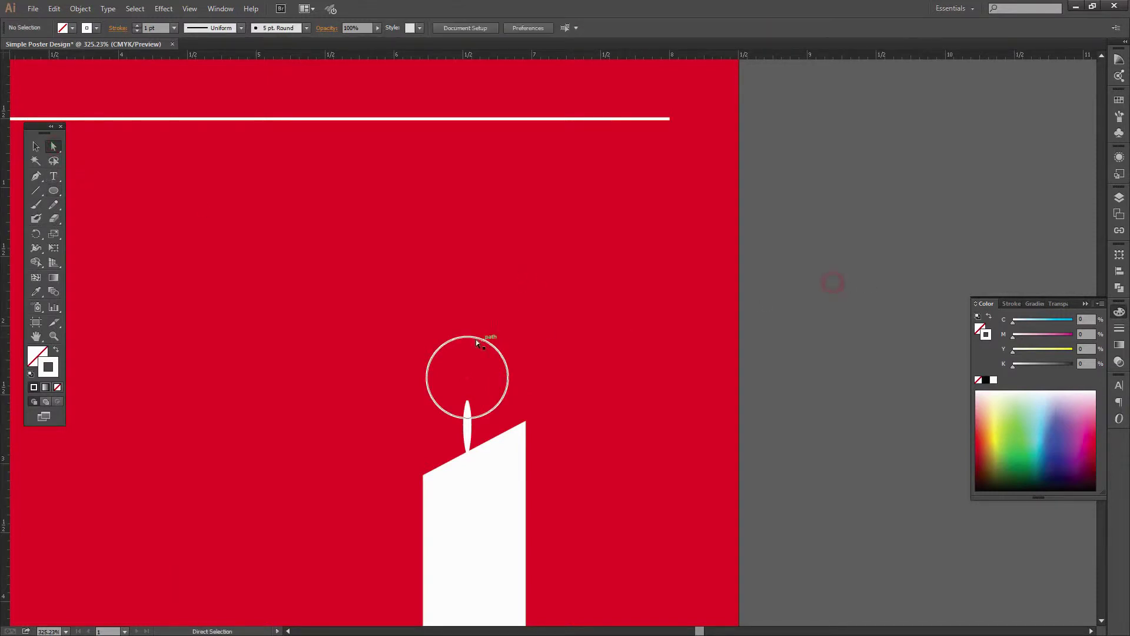
Step: Stretch the circle's top anchor upward and convert it to a sharp point, forming a teardrop
click(468, 337)
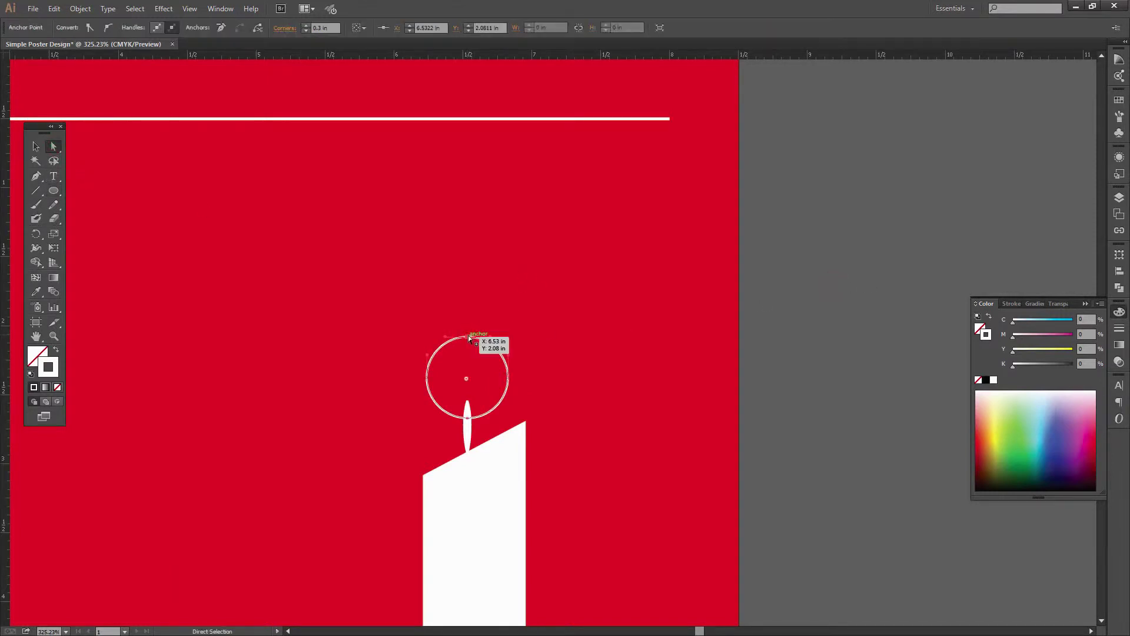
drag(468, 335, 467, 252)
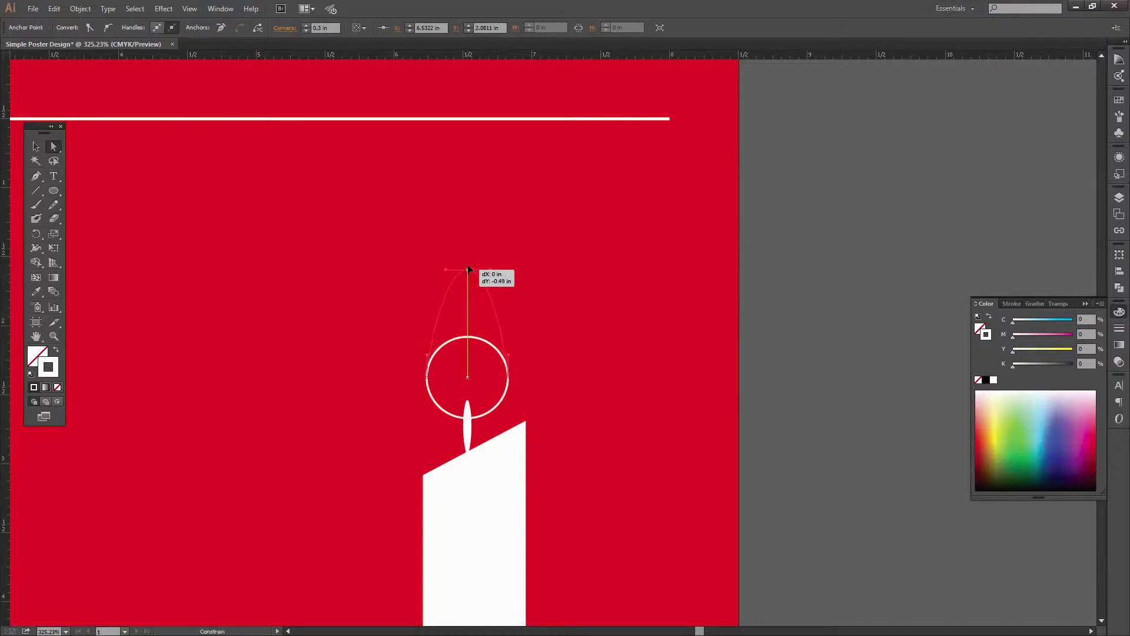
drag(467, 253, 467, 254)
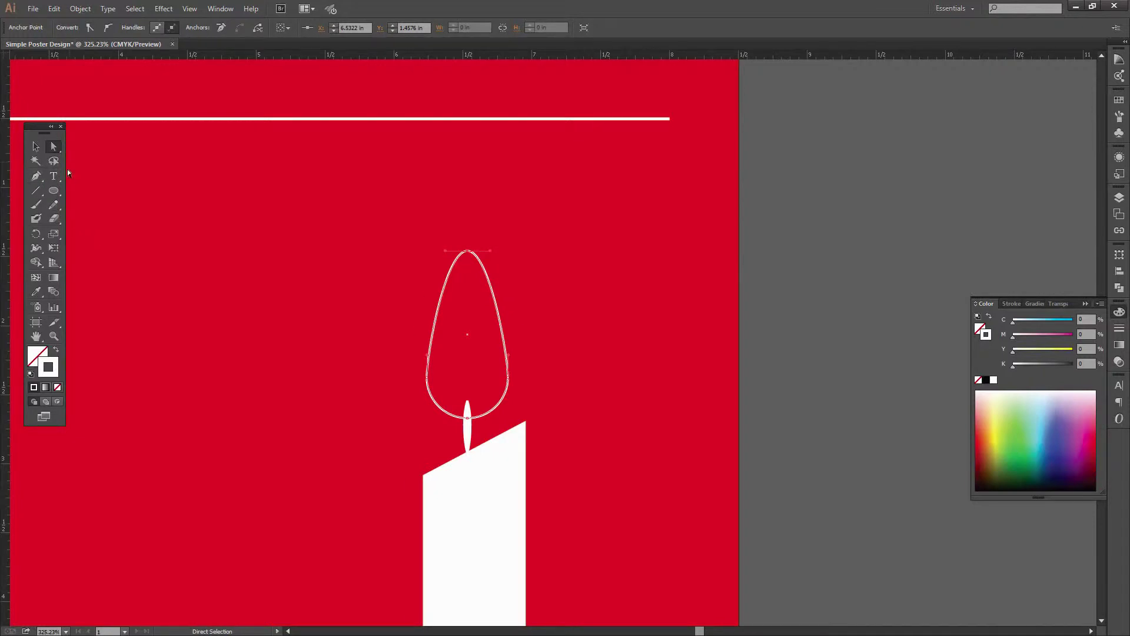
click(36, 175)
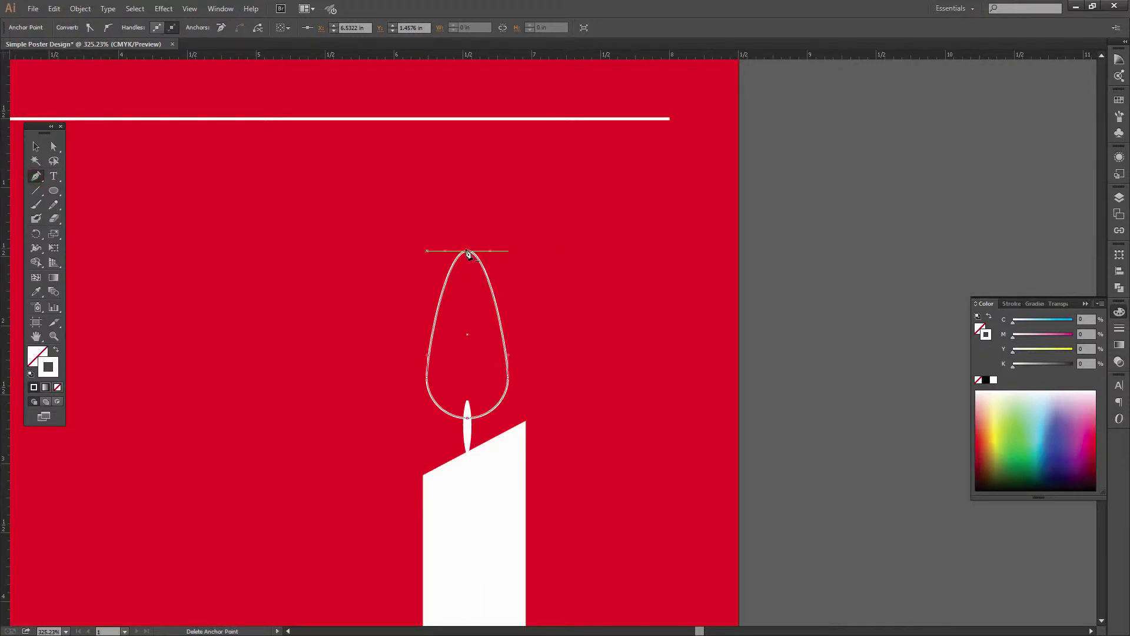
key(alt)
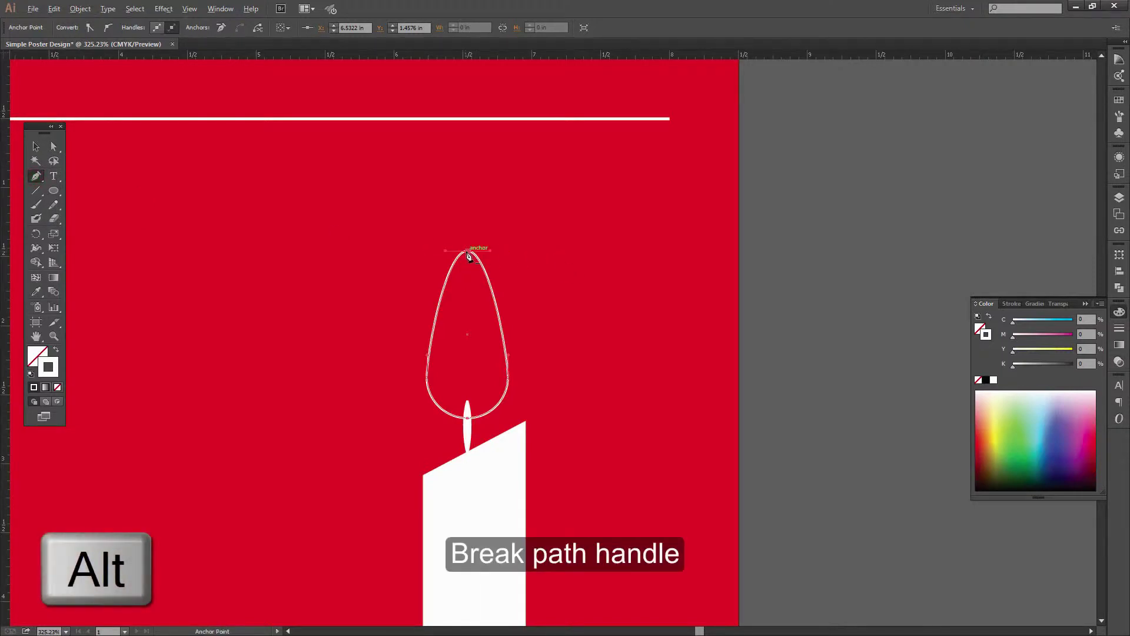
drag(466, 253, 464, 253)
alt+click(466, 253)
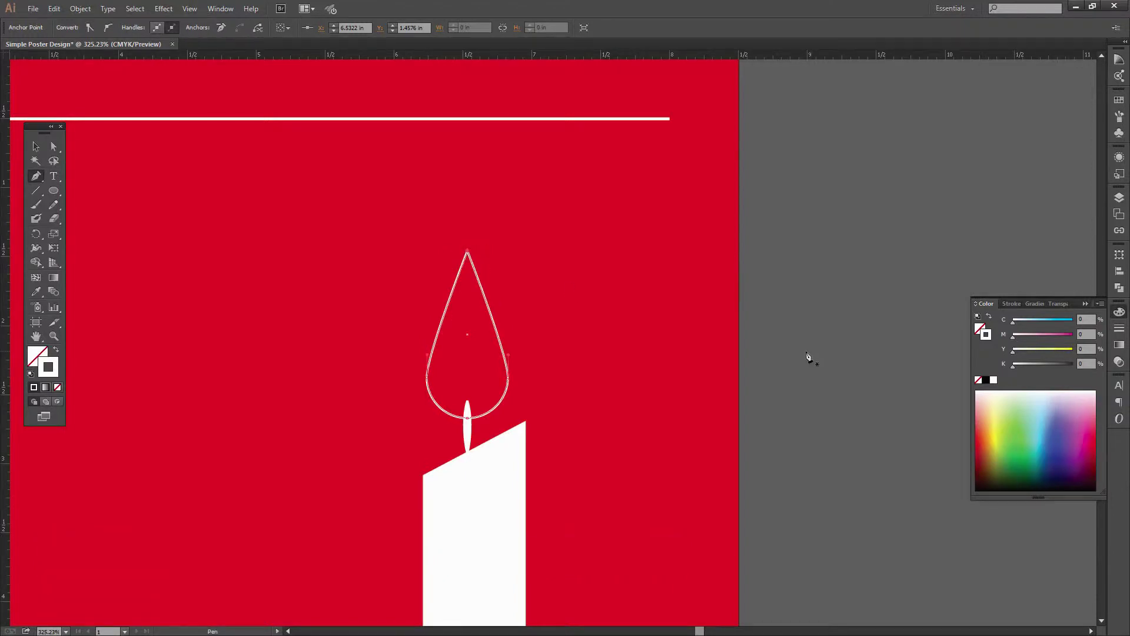
Step: Nudge the teardrop slightly lower over the wick and fill it white
click(39, 147)
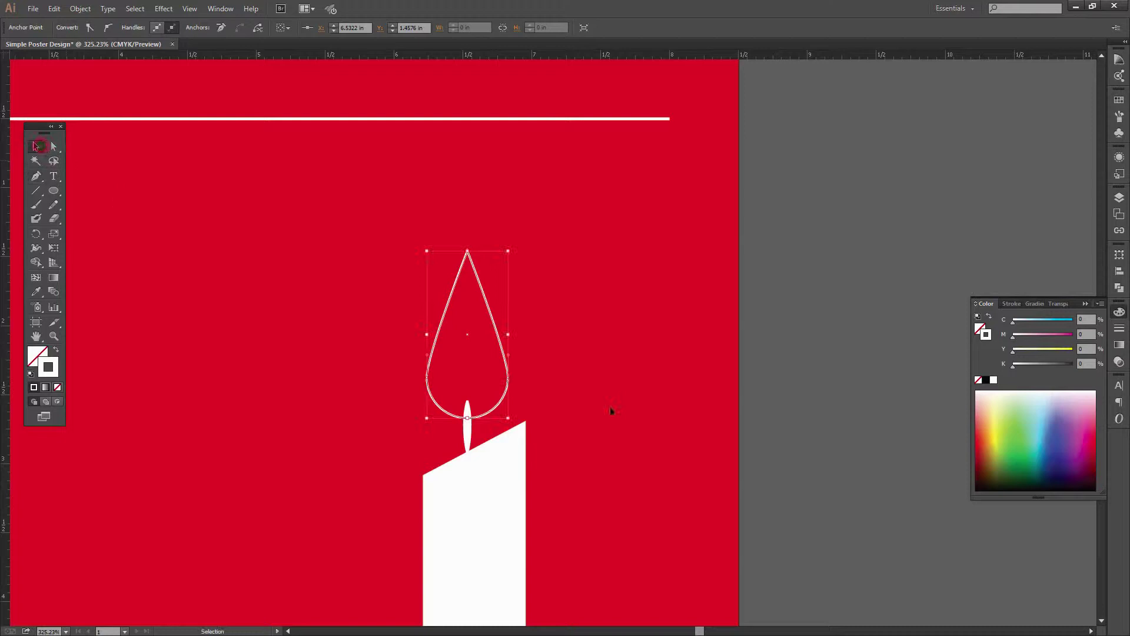
click(820, 339)
drag(496, 325, 496, 338)
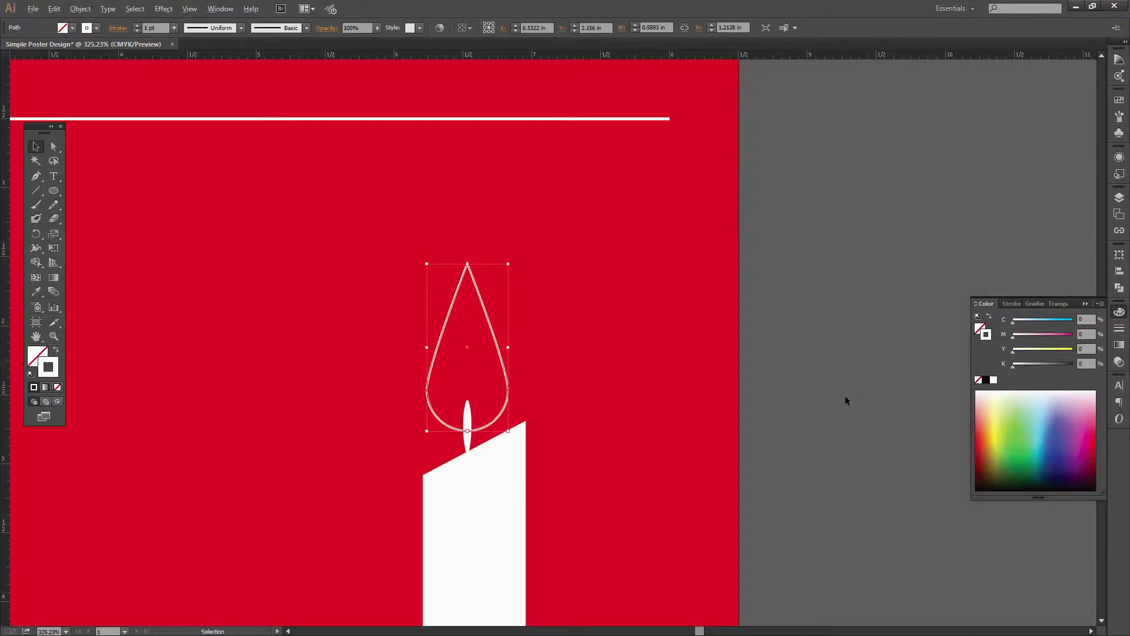
key(ctrl+minus)
key(ctrl+minus)
key(ctrl+minus)
key(ctrl+minus)
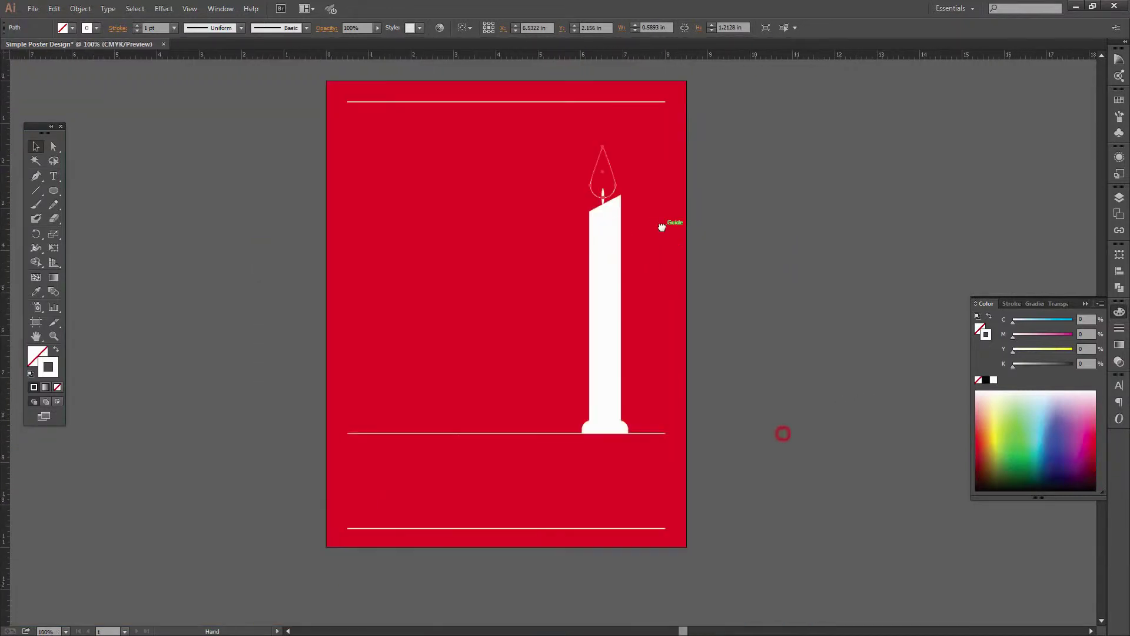
drag(662, 227, 645, 274)
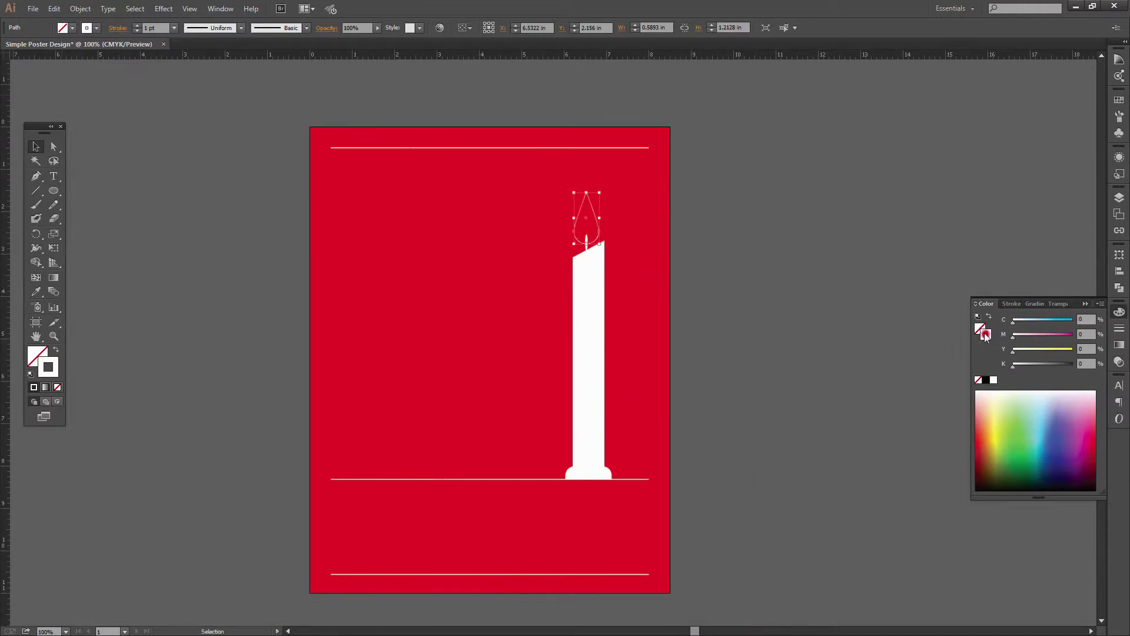
drag(988, 334, 980, 328)
Step: Remove the teardrop's outline and extend the wick down into the top of the candle
click(979, 381)
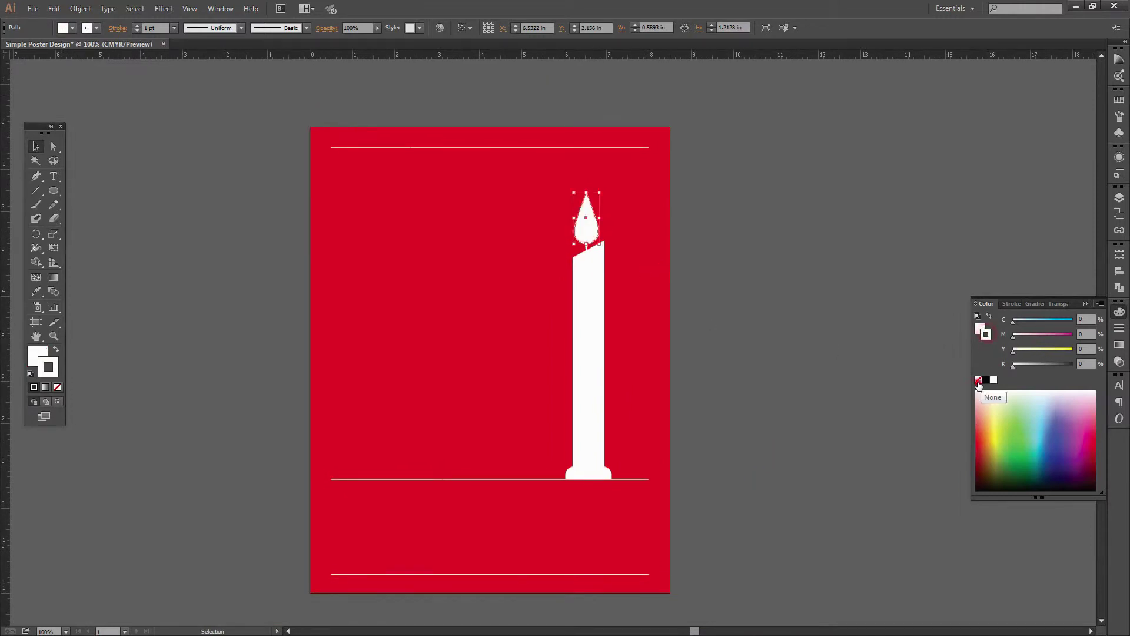
click(802, 306)
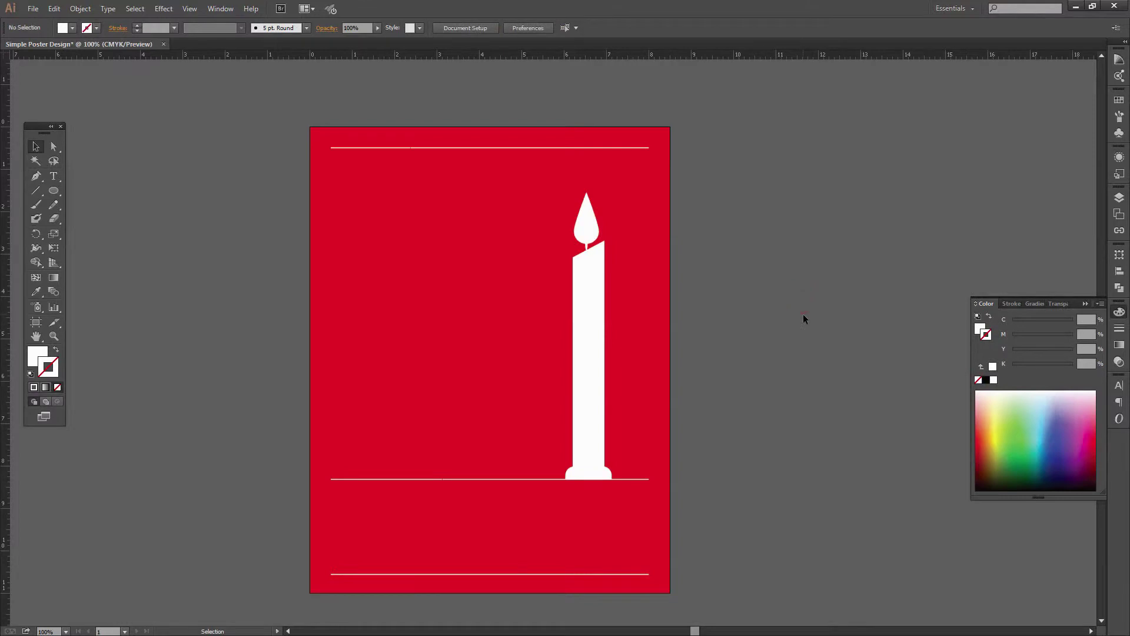
key(ctrl+space)
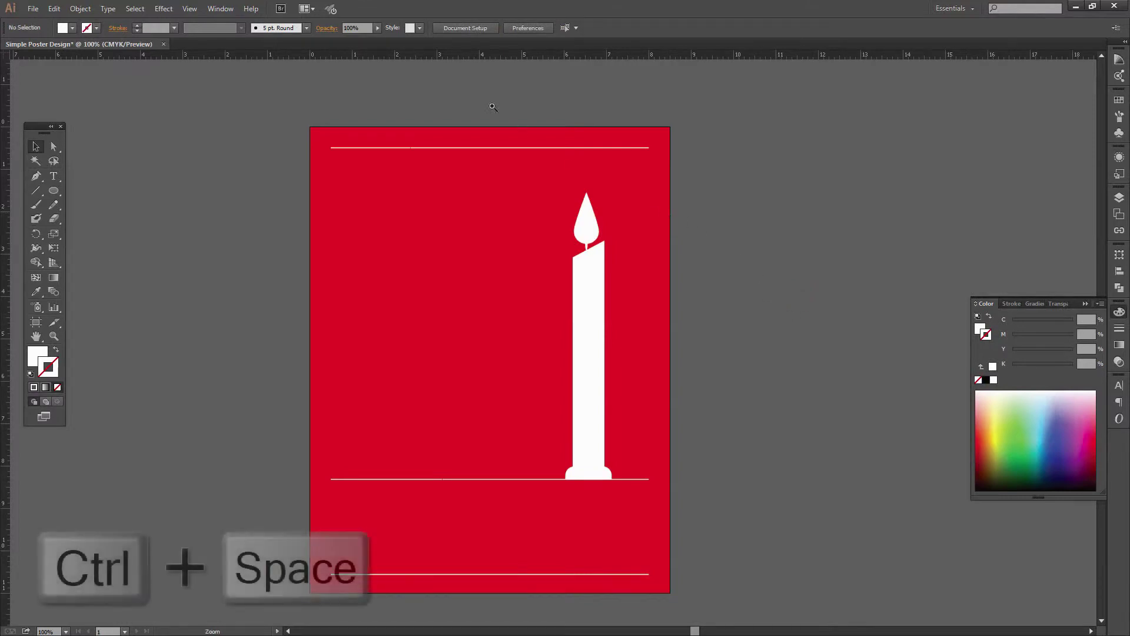
drag(475, 93, 743, 326)
drag(308, 143, 840, 507)
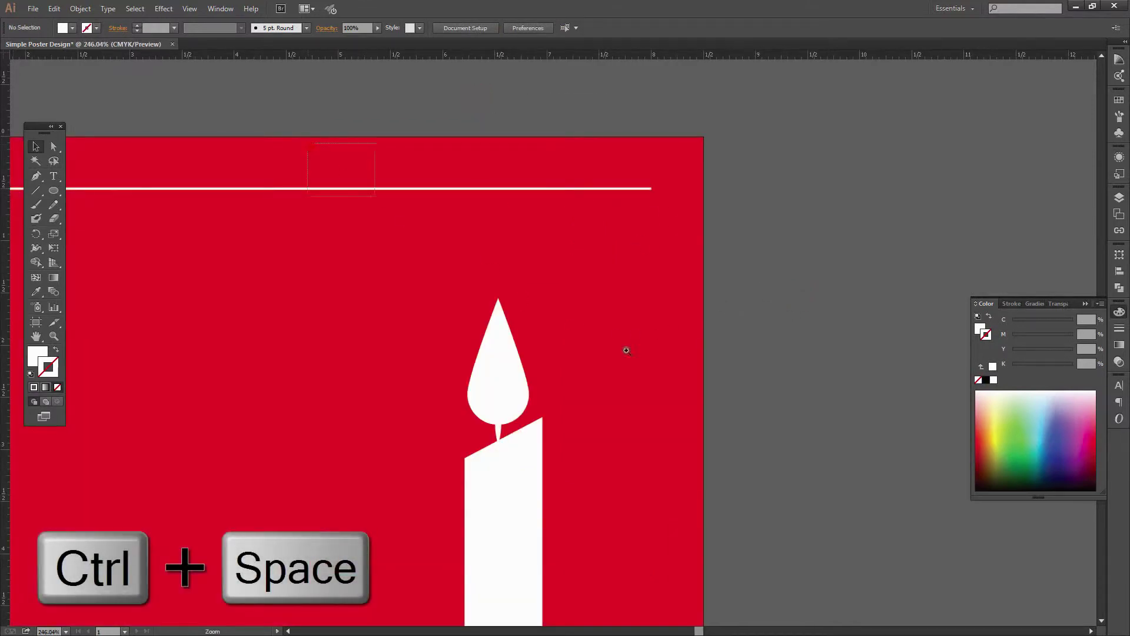
drag(471, 521, 484, 449)
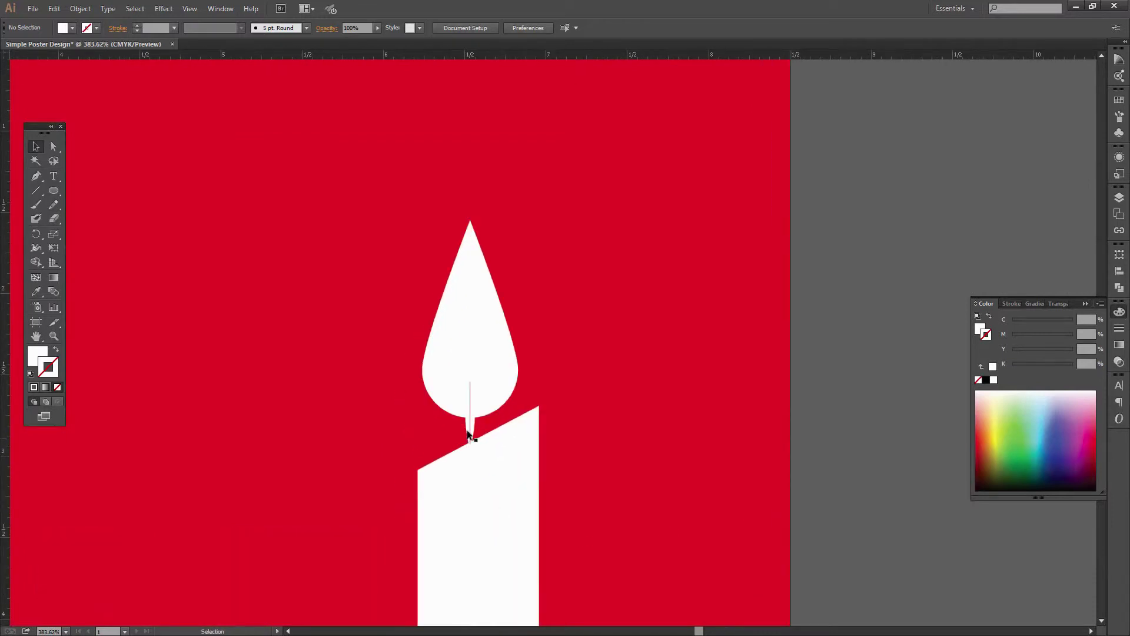
click(471, 430)
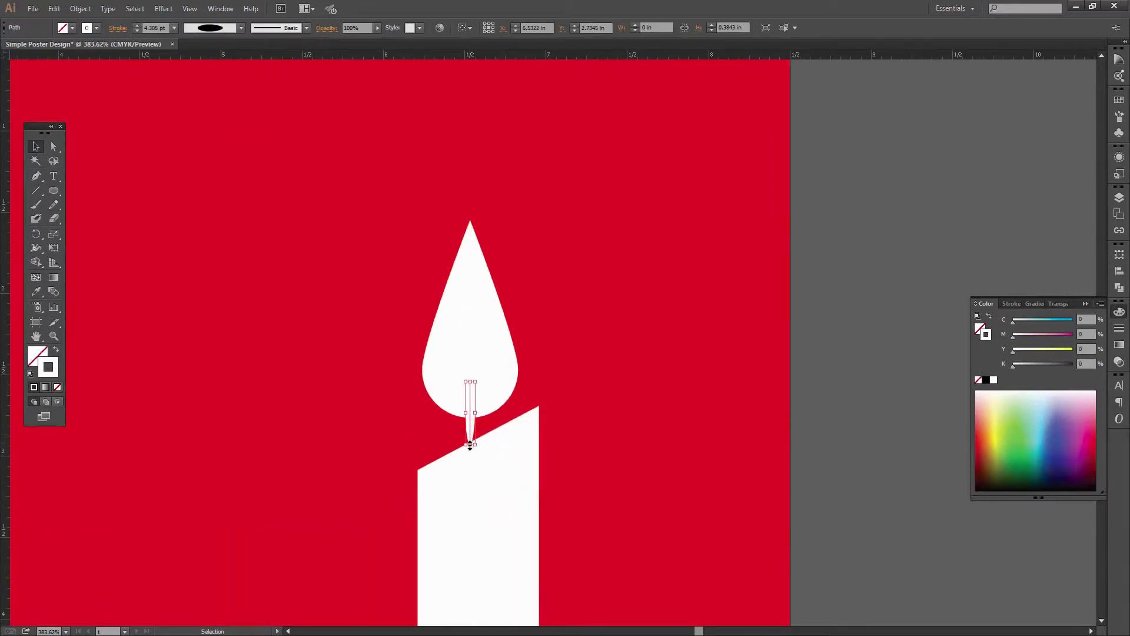
drag(471, 444, 471, 475)
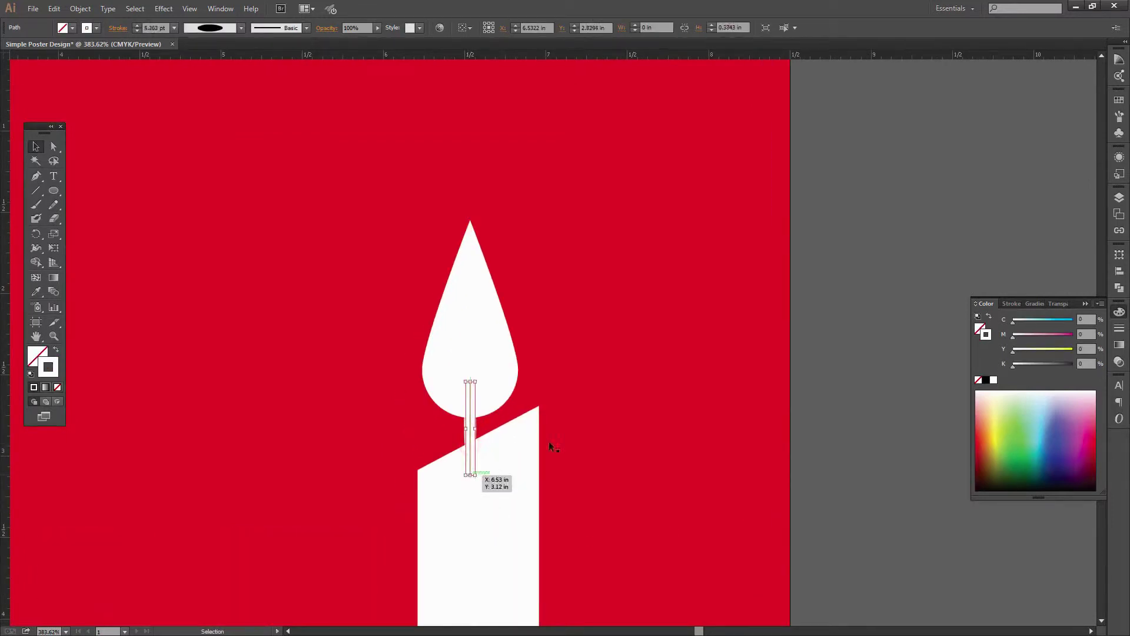
click(810, 393)
Step: Zoom out to review the candle, then zoom back in and select the flame
scroll(842, 395, down, 2)
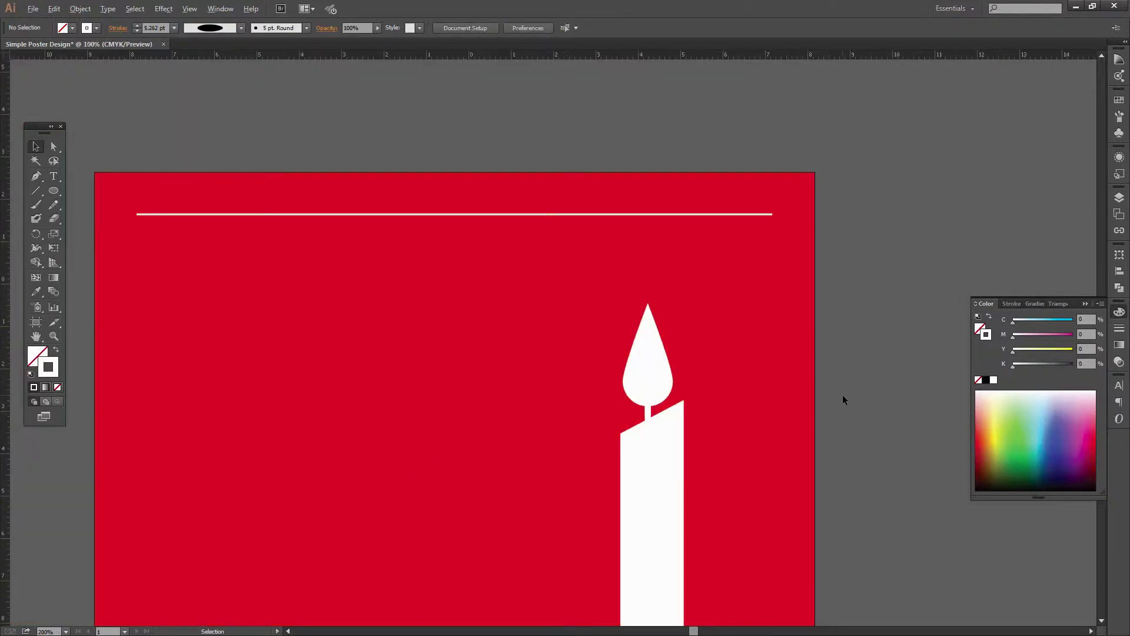
scroll(842, 400, down, 2)
mouse_move(813, 484)
mouse_down()
mouse_move(752, 318)
mouse_move(726, 421)
mouse_up()
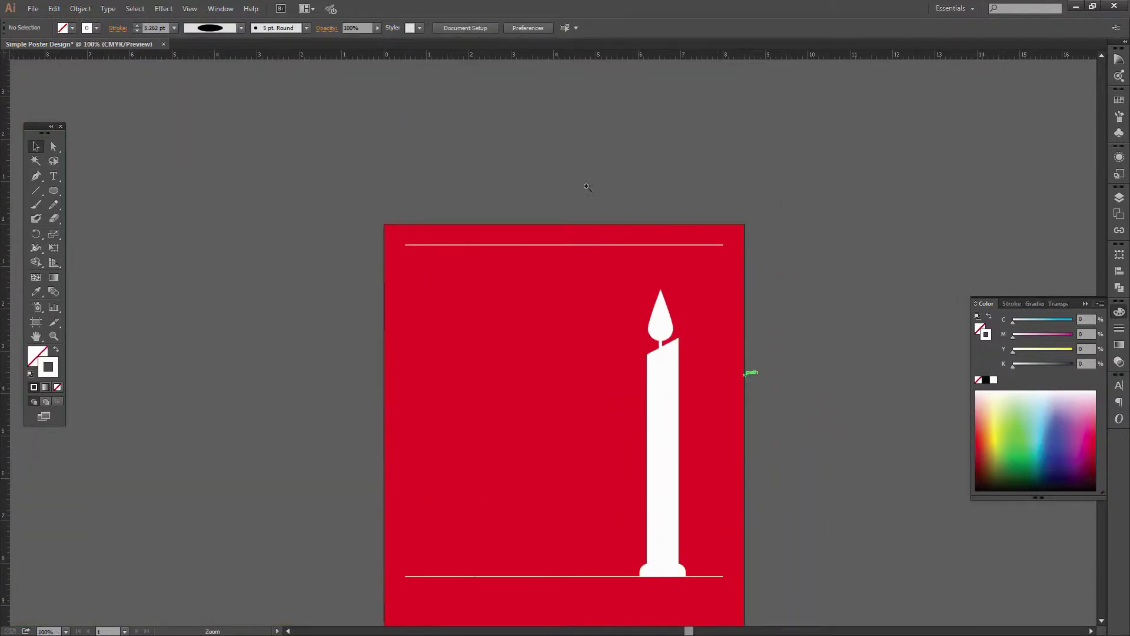
drag(537, 147, 841, 430)
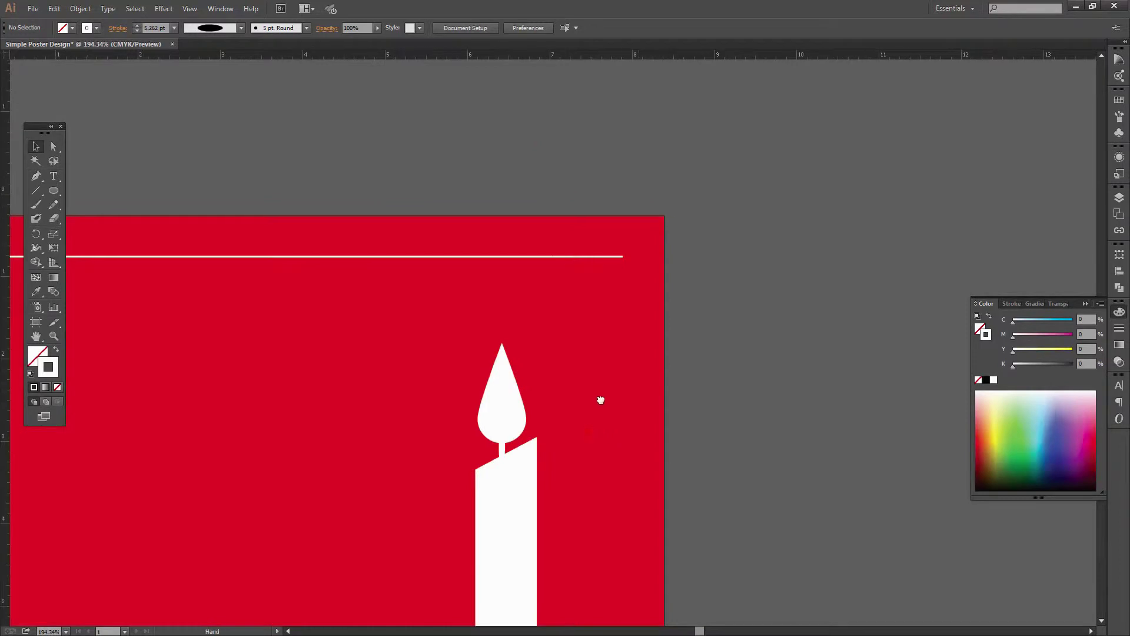
drag(601, 396, 617, 364)
click(519, 361)
mouse_move(417, 169)
mouse_down()
mouse_move(727, 492)
mouse_move(782, 455)
mouse_up()
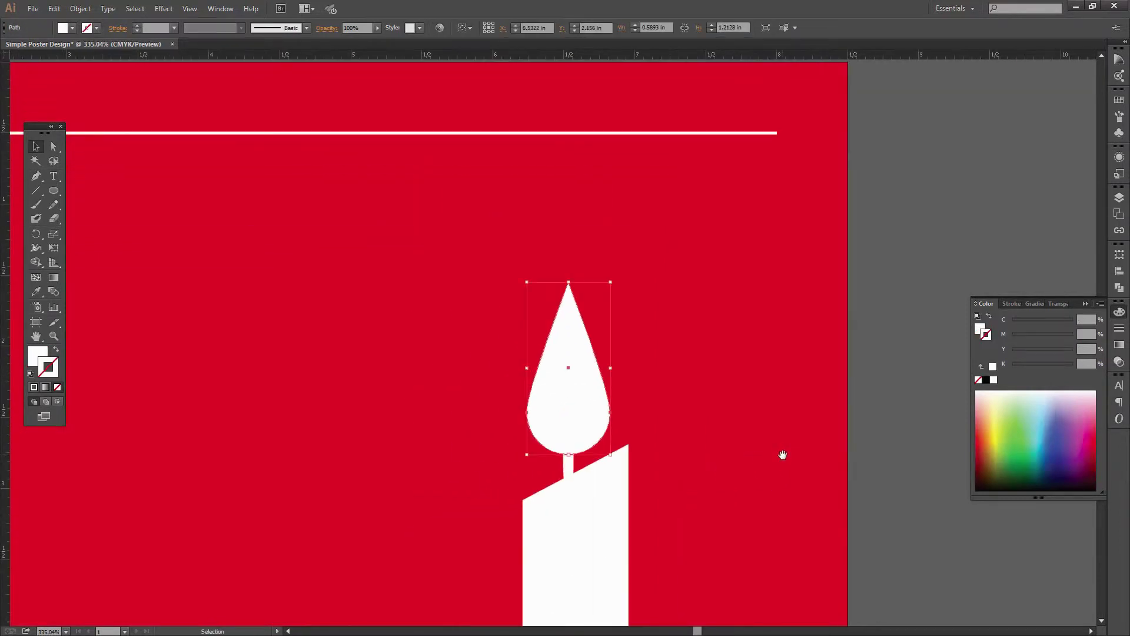
Step: Expand the wick's stroke into a filled white shape 0.073 in wide
click(568, 464)
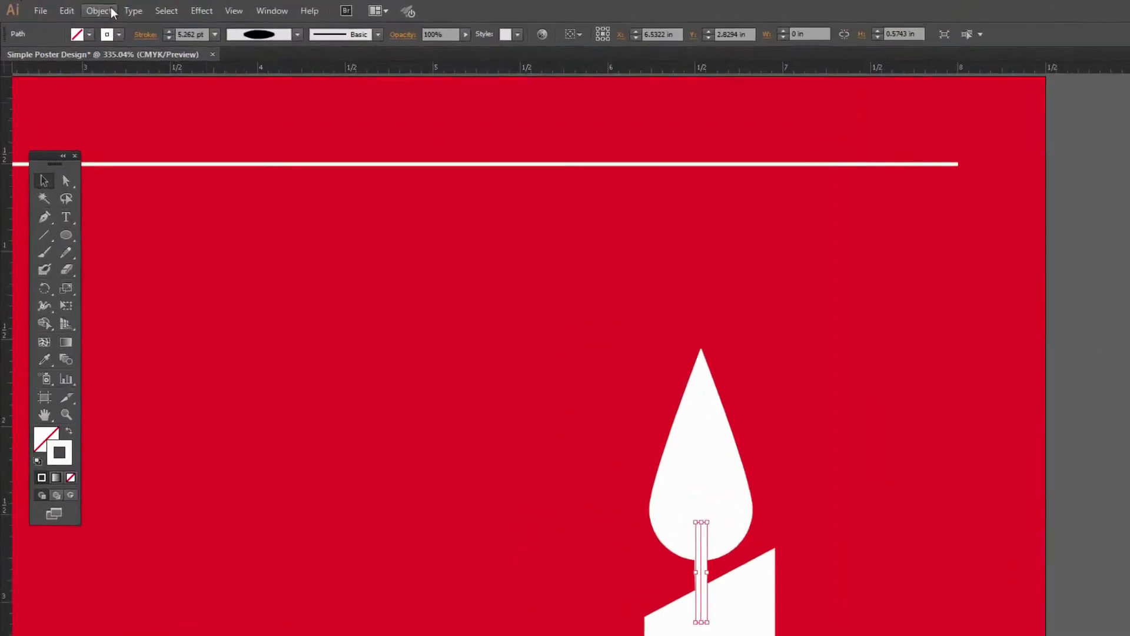
click(80, 8)
click(217, 260)
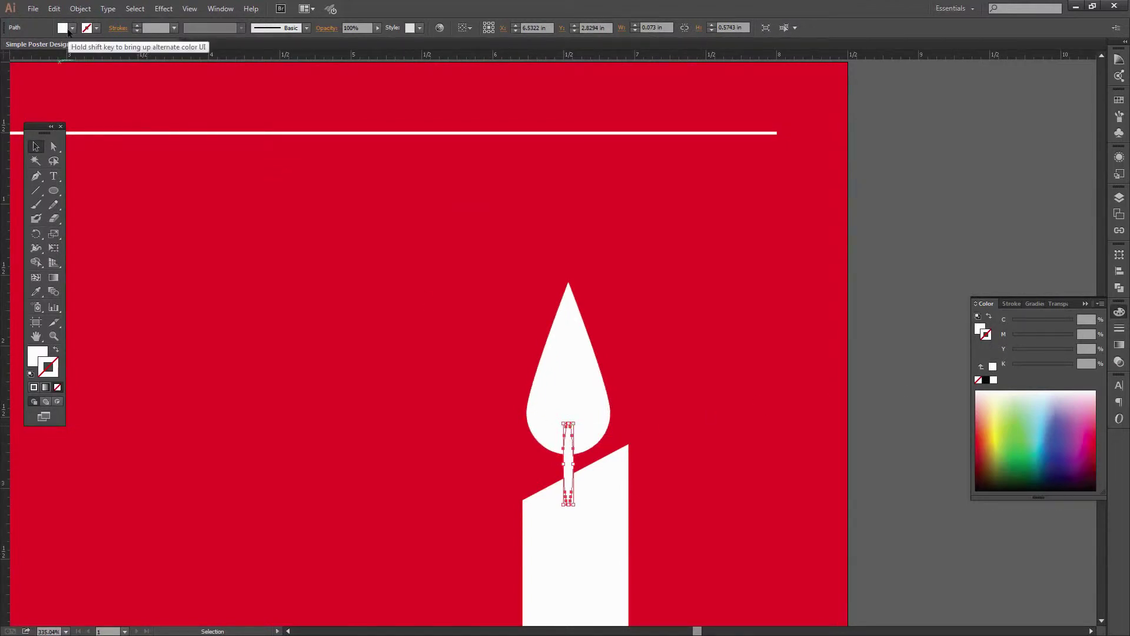
click(80, 8)
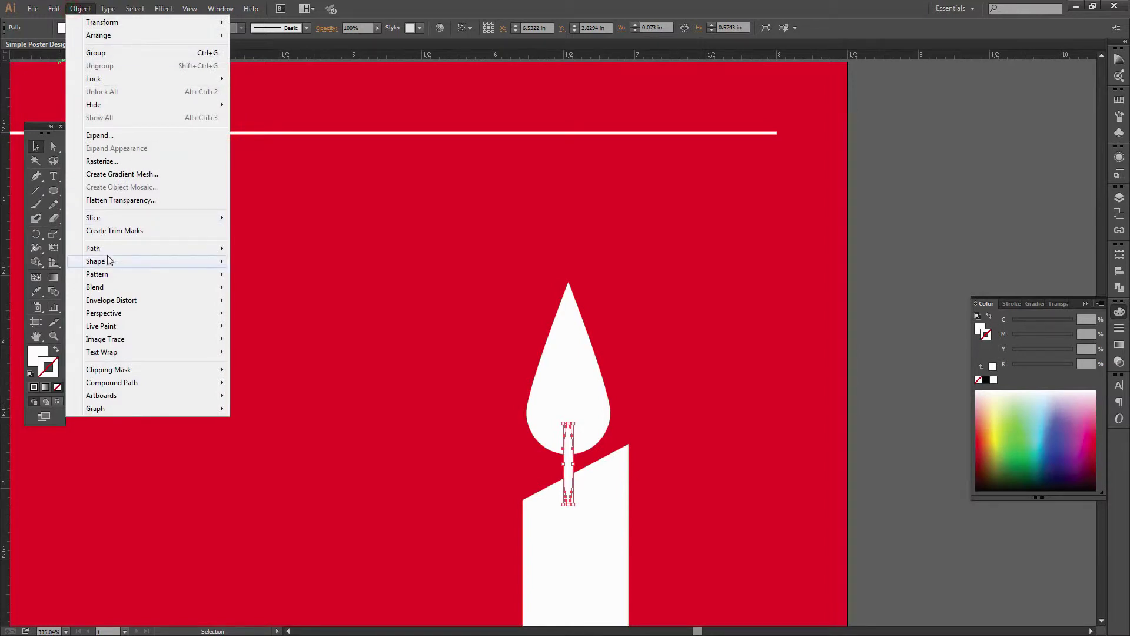
mouse_move(93, 249)
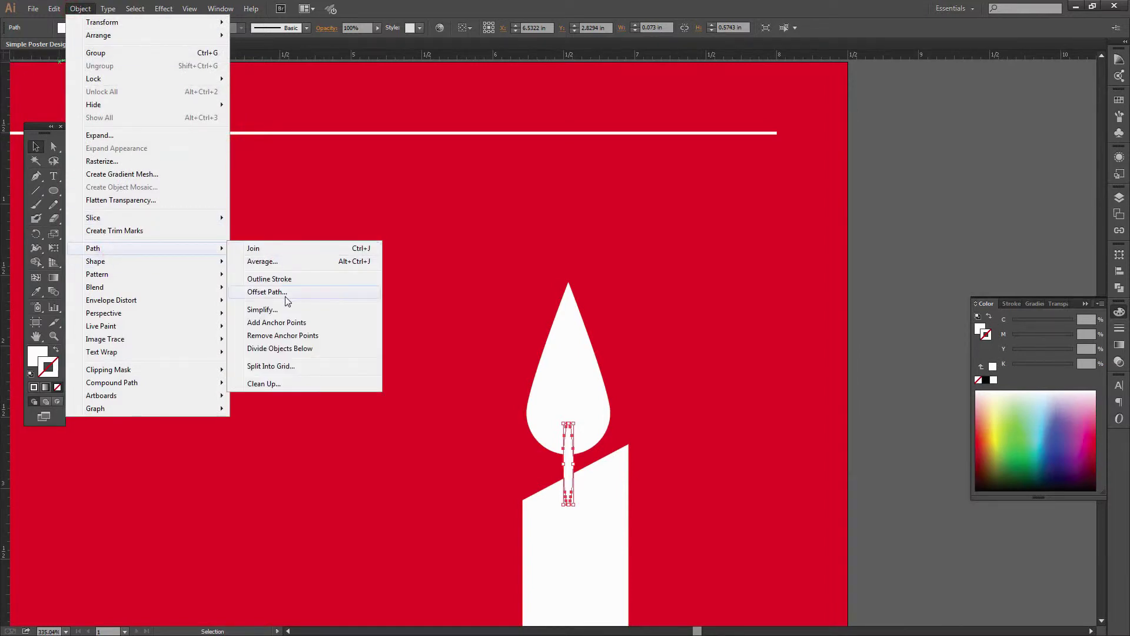
Step: Try an Offset Path on the wick with trial offset values, then undo it
click(286, 295)
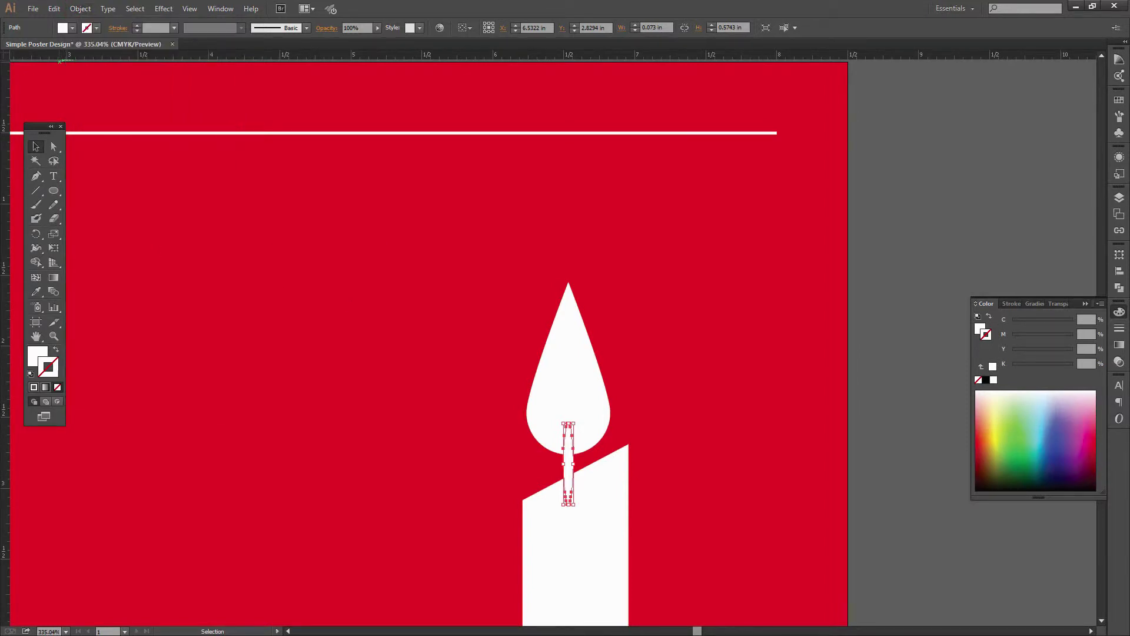
drag(479, 129, 831, 186)
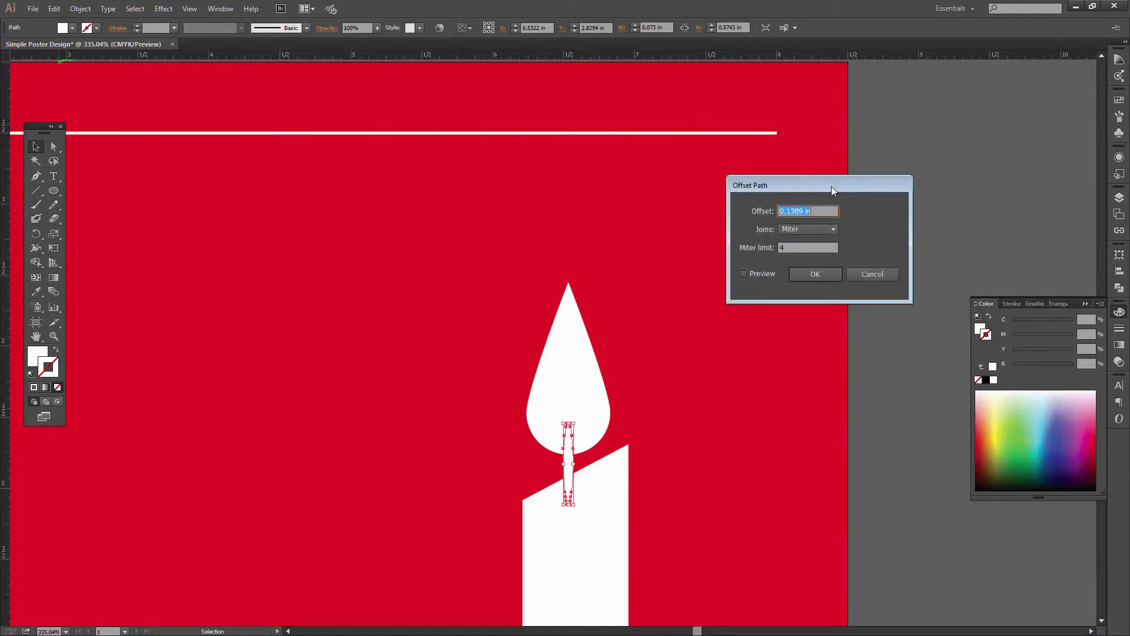
click(757, 272)
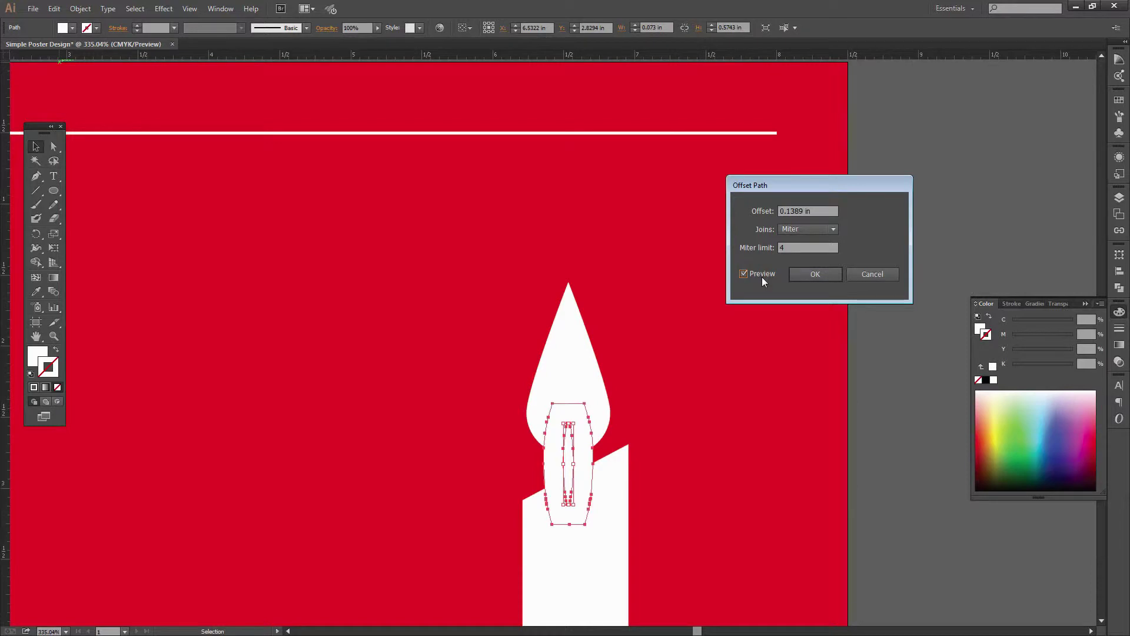
double_click(819, 211)
key(Tab)
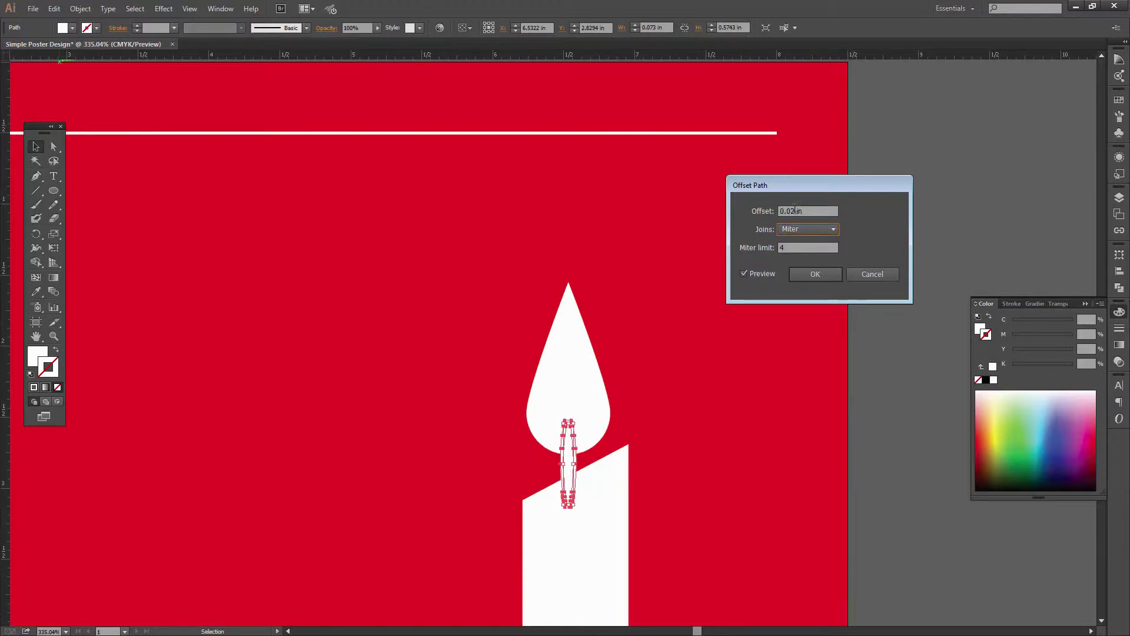
double_click(793, 210)
text(0.03)
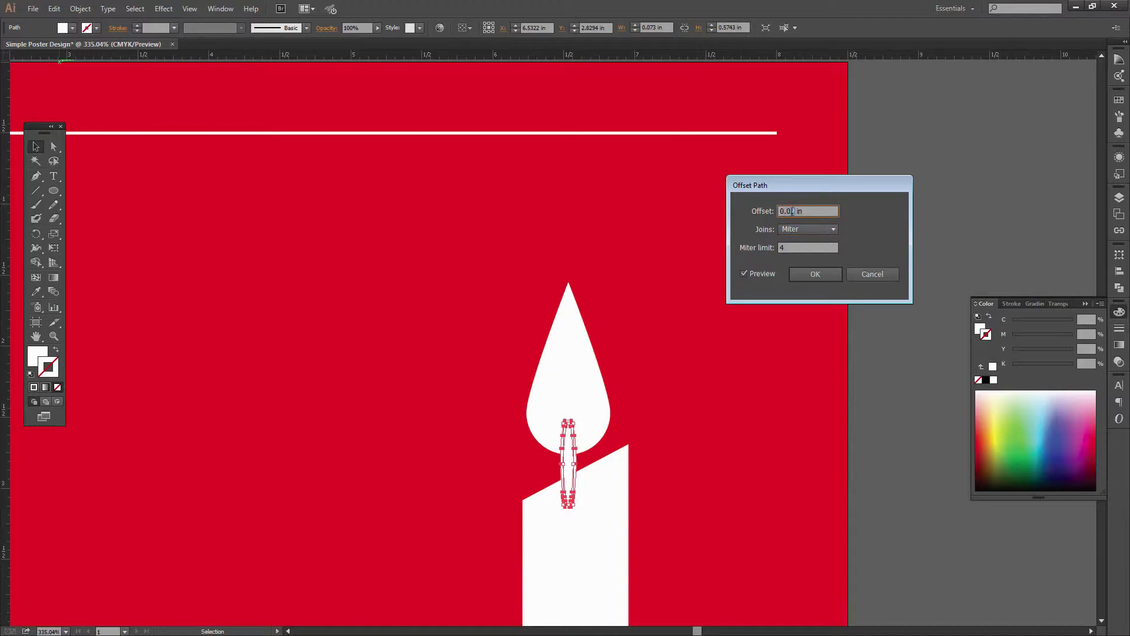
drag(792, 211, 795, 211)
text(5)
key(Return)
key(ctrl+z)
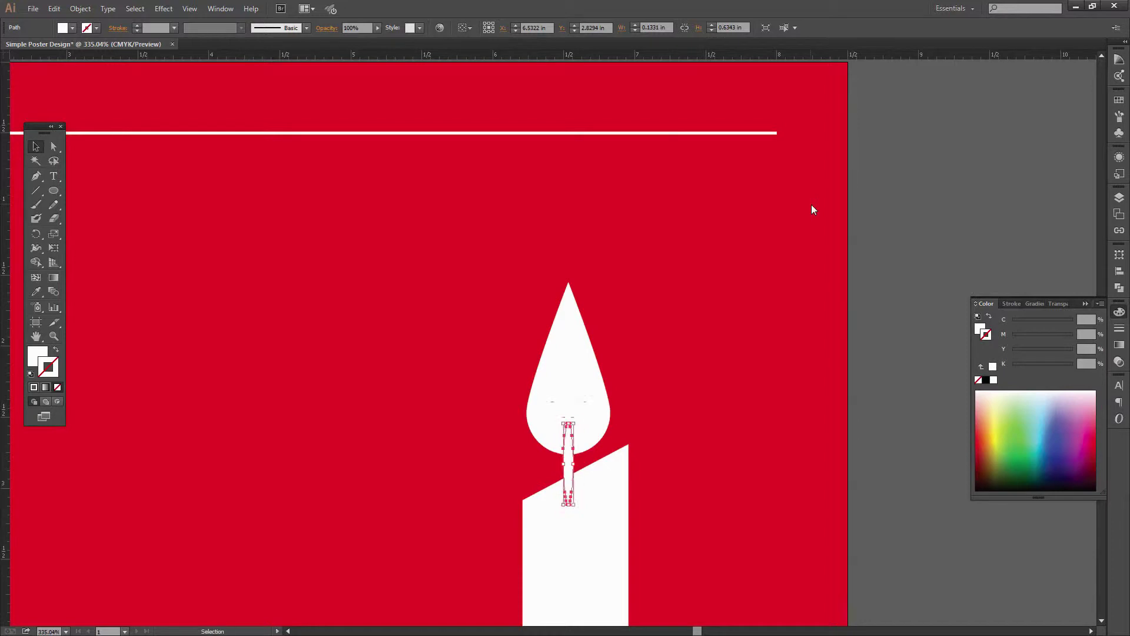
Step: Apply an Offset Path of 0.03 in with Round joins around the wick
click(77, 15)
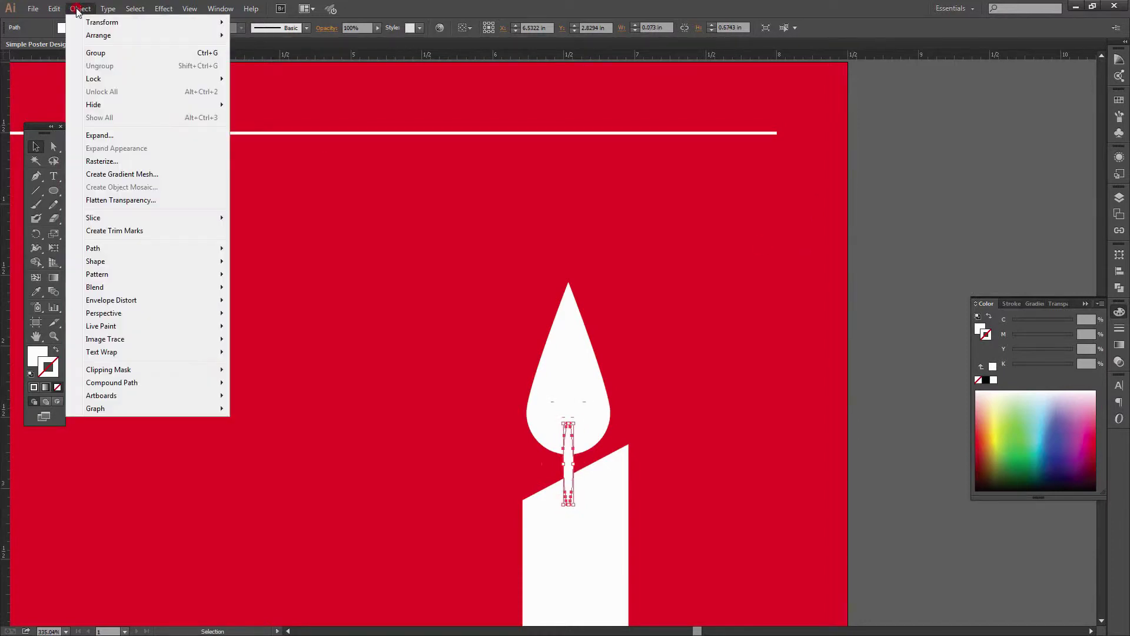
click(122, 246)
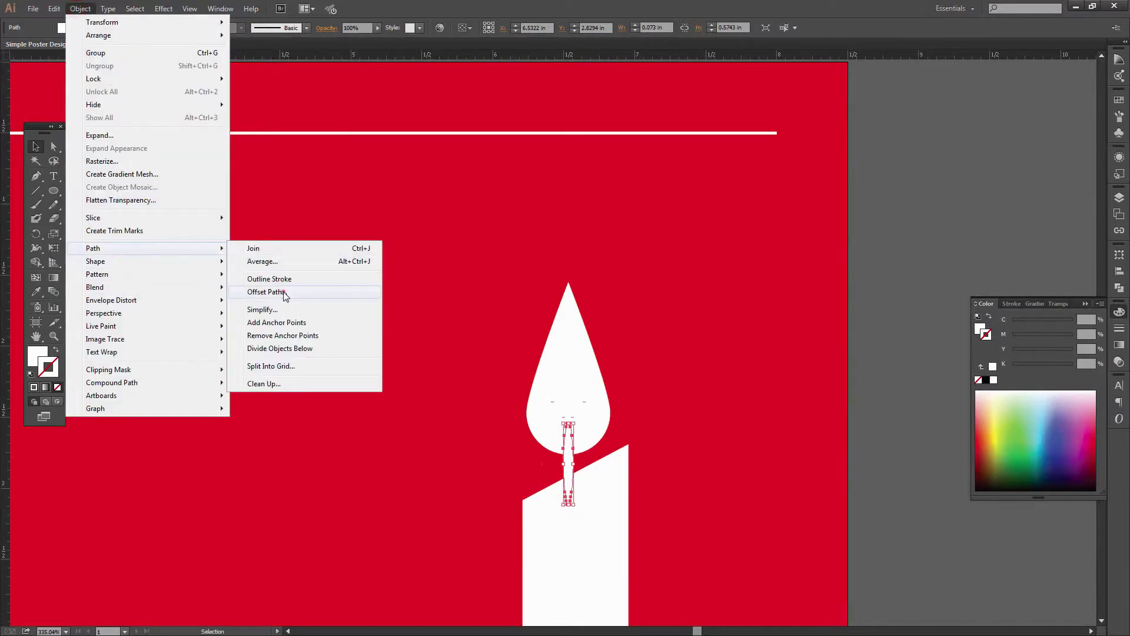
click(271, 291)
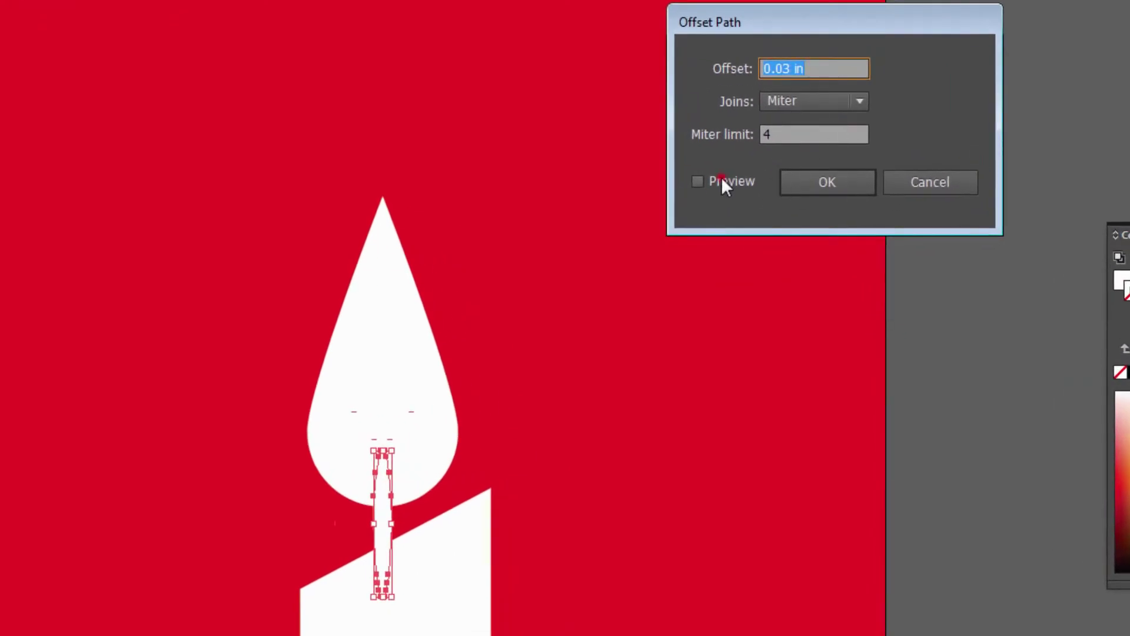
click(722, 179)
click(796, 103)
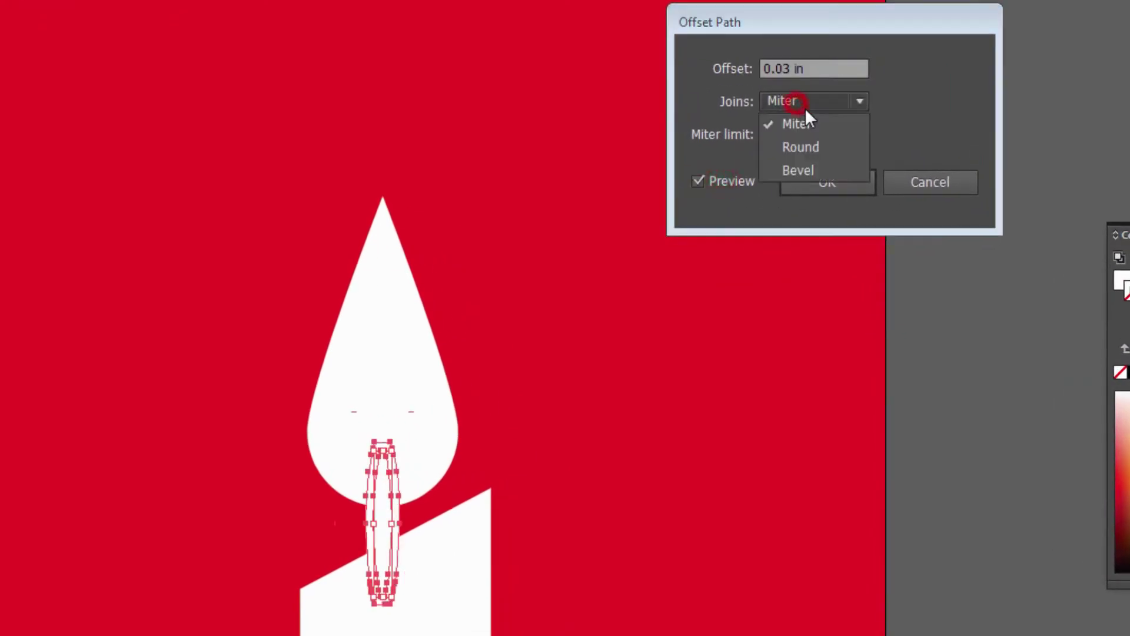
click(818, 150)
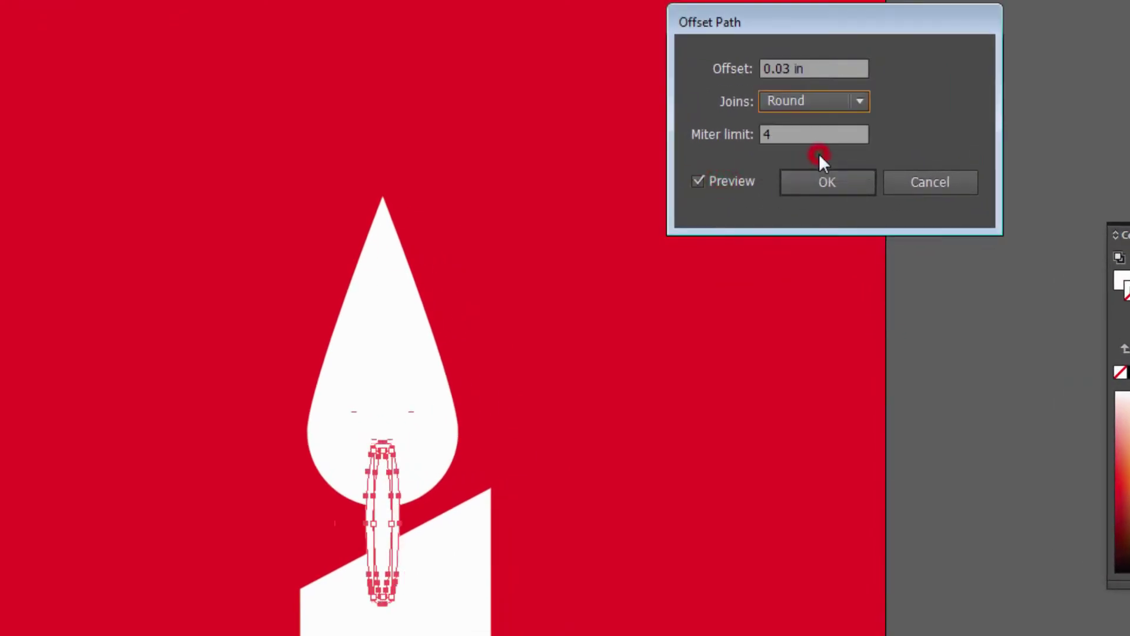
click(845, 177)
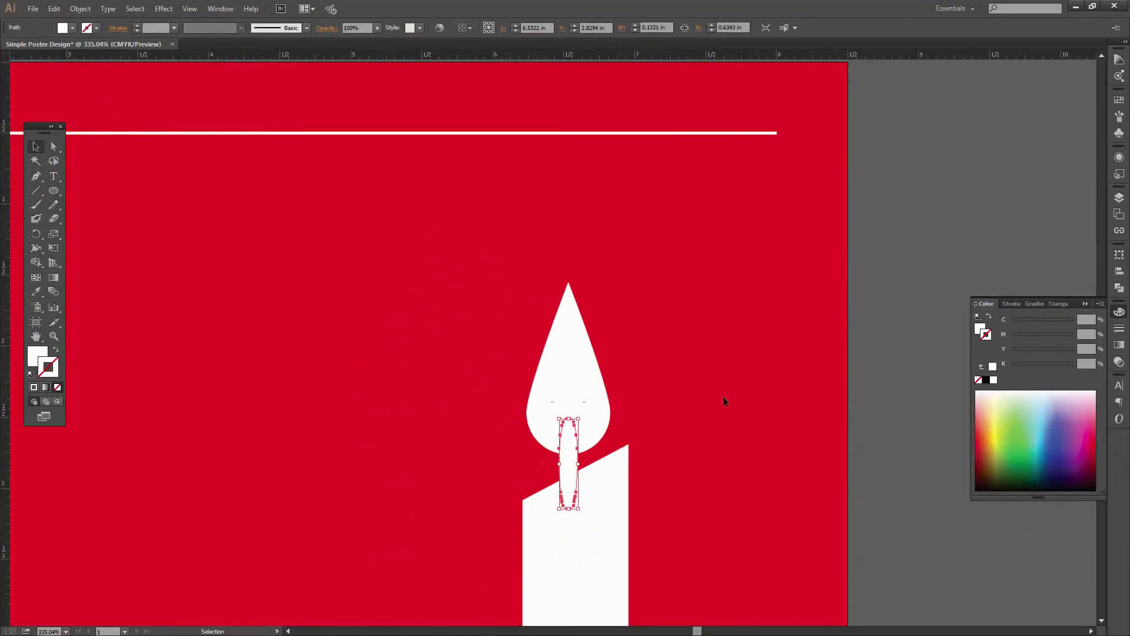
Step: Give the offset wick outline a solid green fill and no stroke
click(1000, 448)
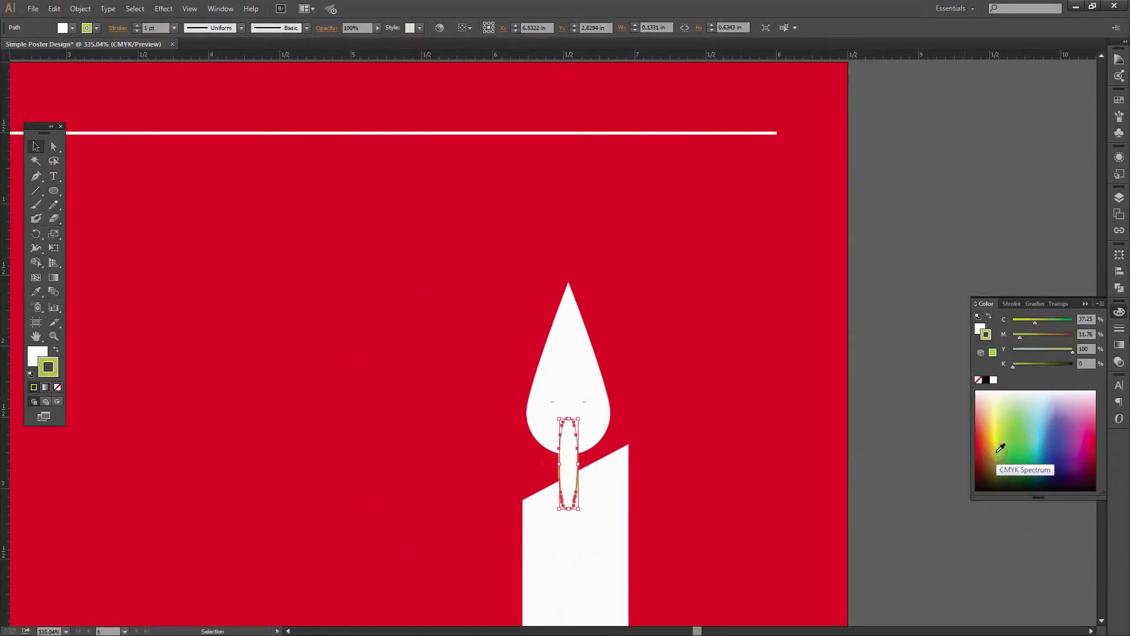
click(978, 380)
click(979, 330)
click(1015, 459)
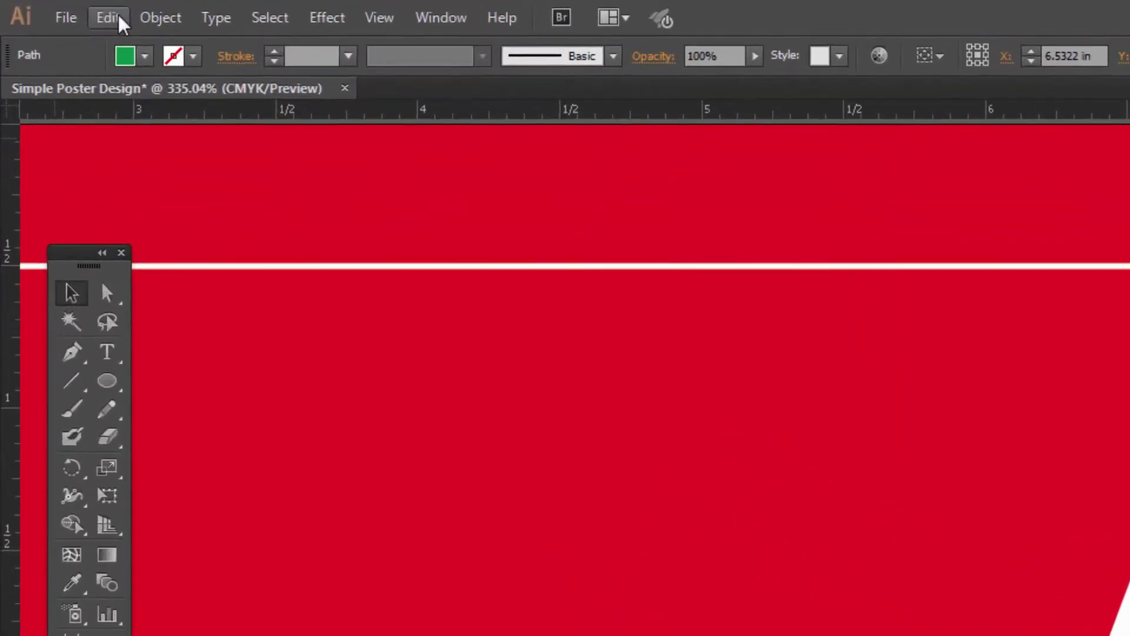
Step: Cut the green wick outline and Paste in Front so it sits above the flame
click(54, 9)
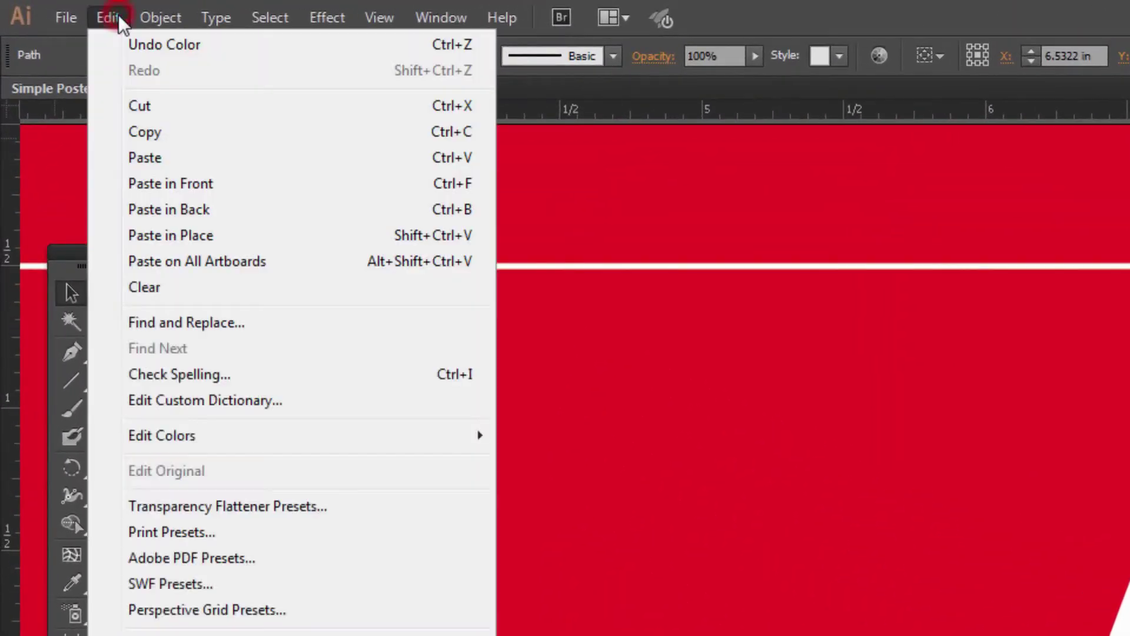
click(161, 108)
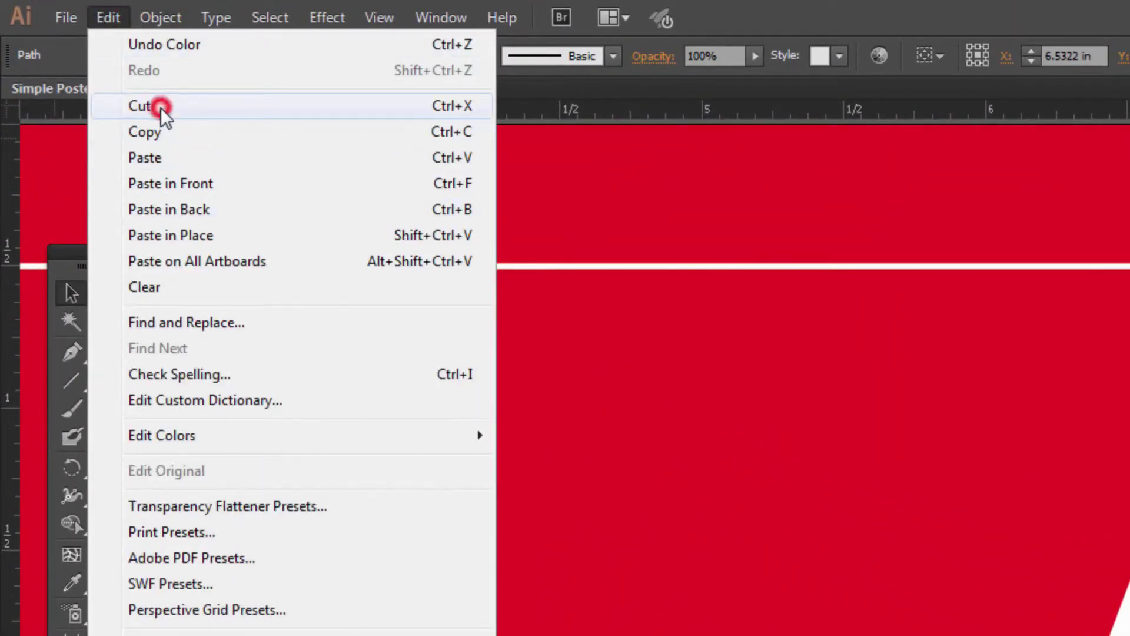
click(108, 18)
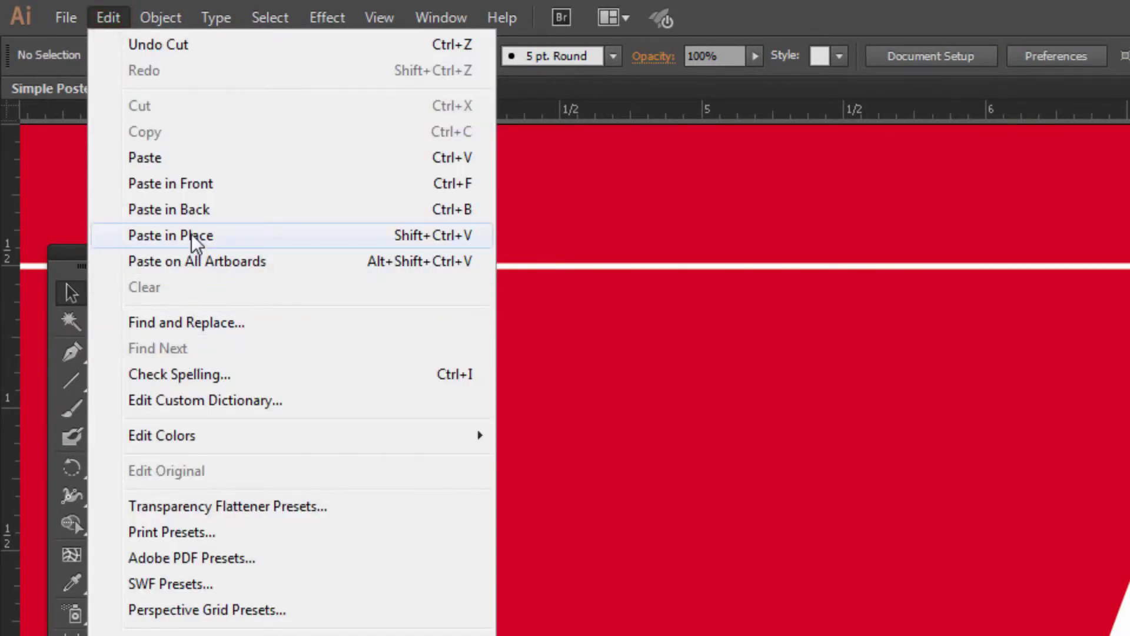
click(197, 185)
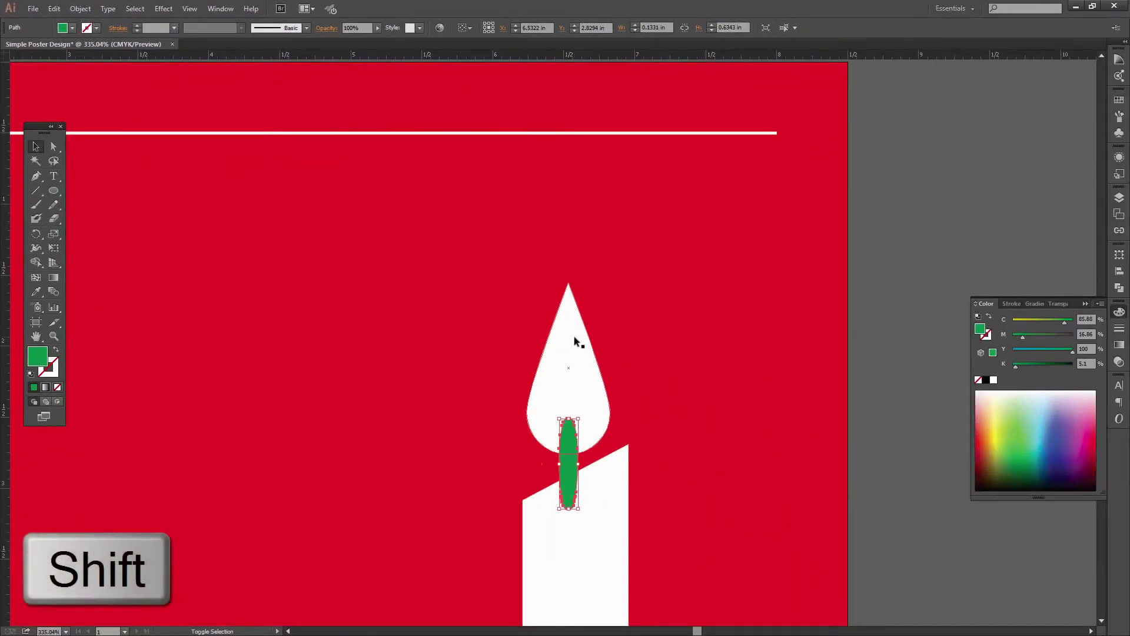
Step: Select the flame with the green outline and apply Pathfinder Minus Front to cut the wick gap
shift+click(574, 337)
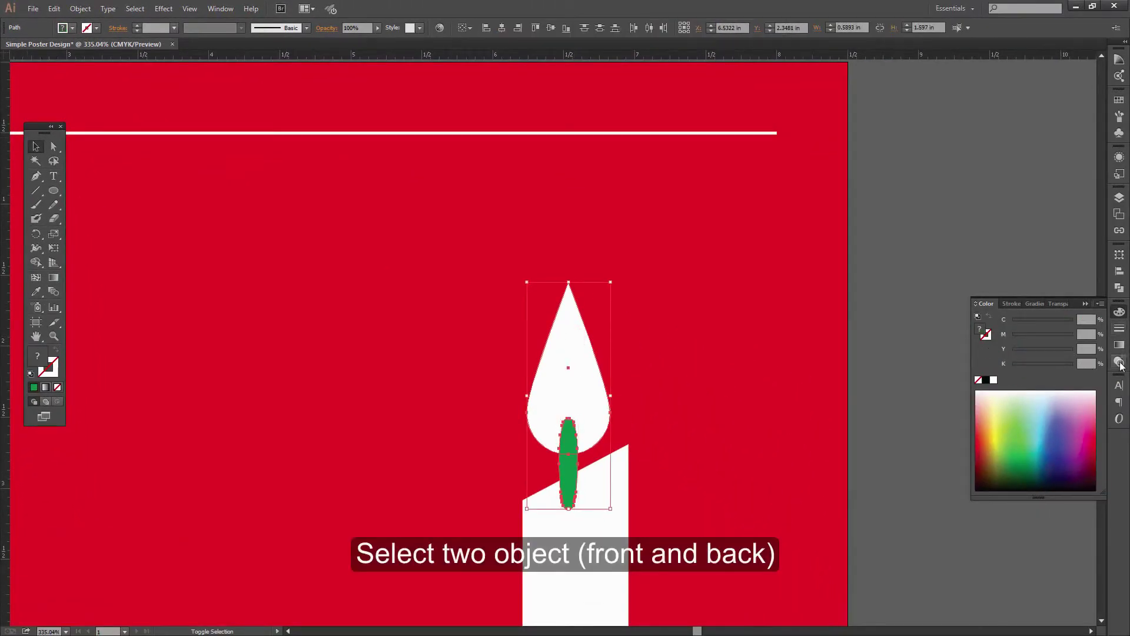
click(1119, 288)
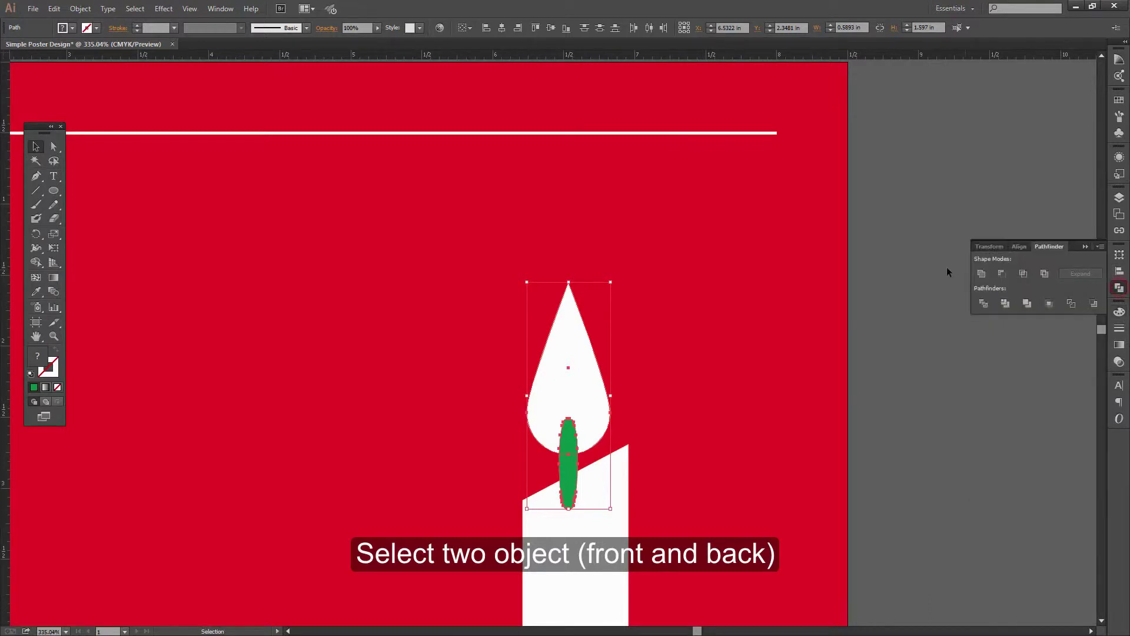
click(232, 9)
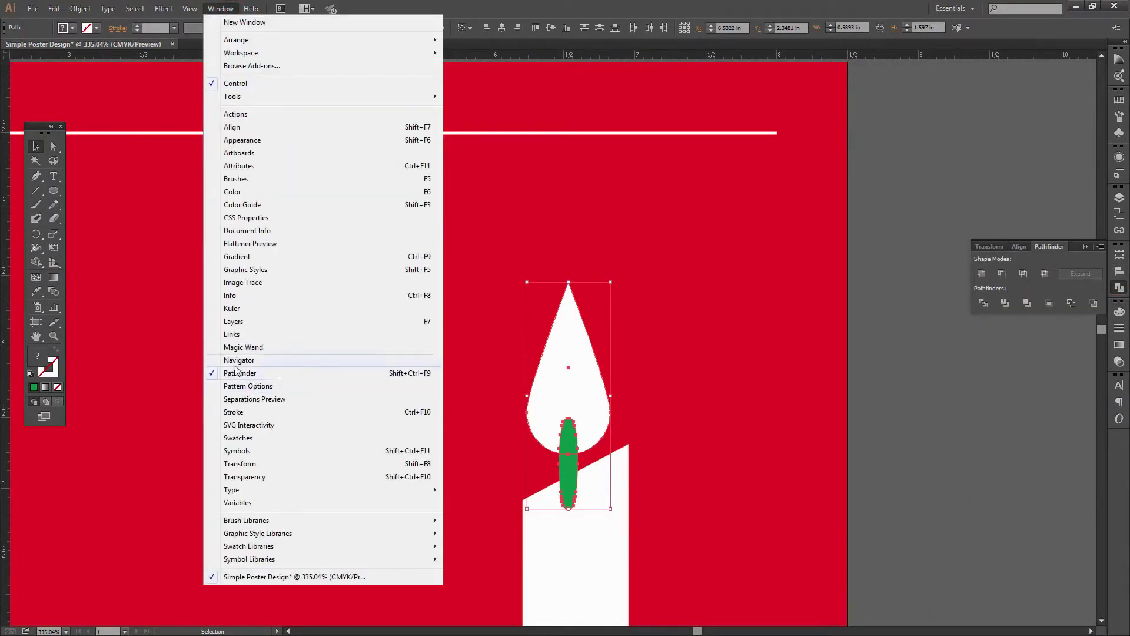
click(1051, 251)
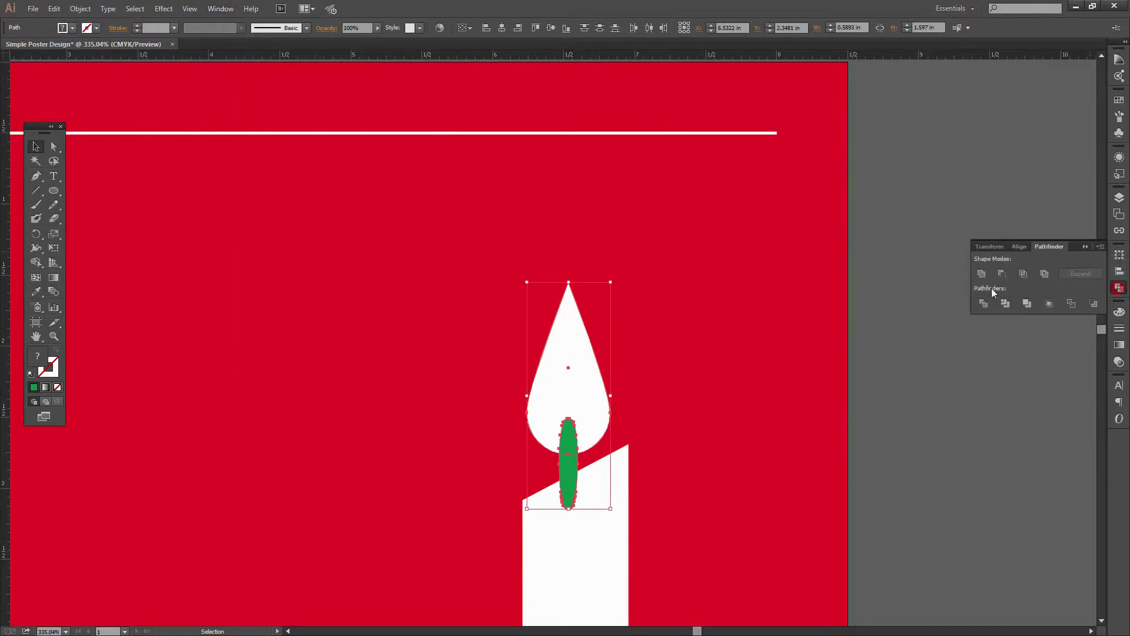
click(1002, 274)
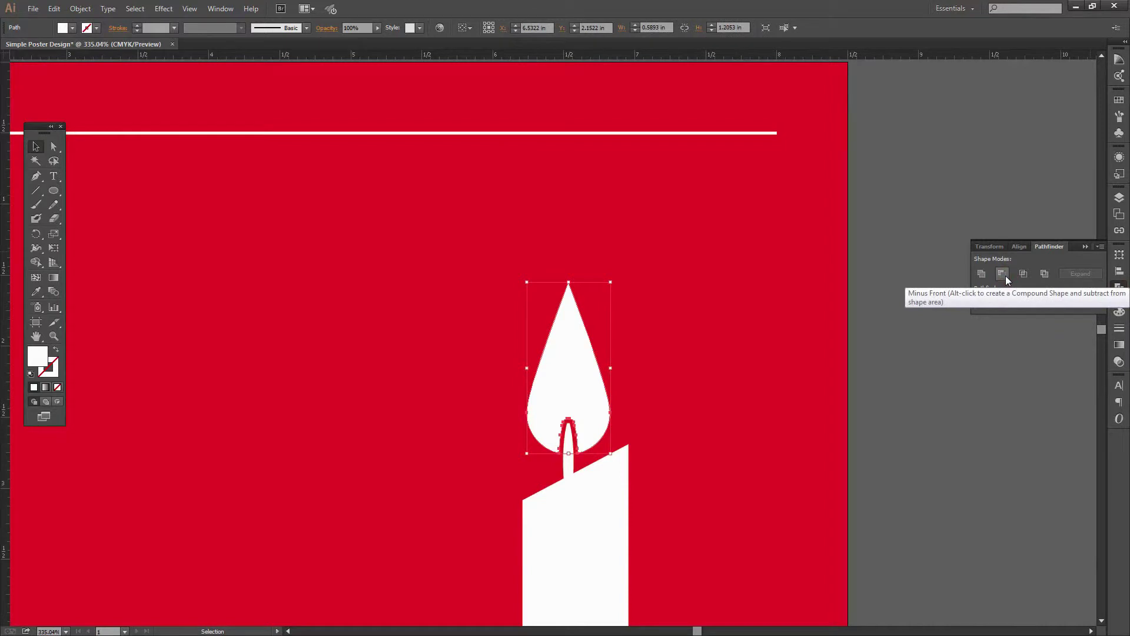
click(906, 285)
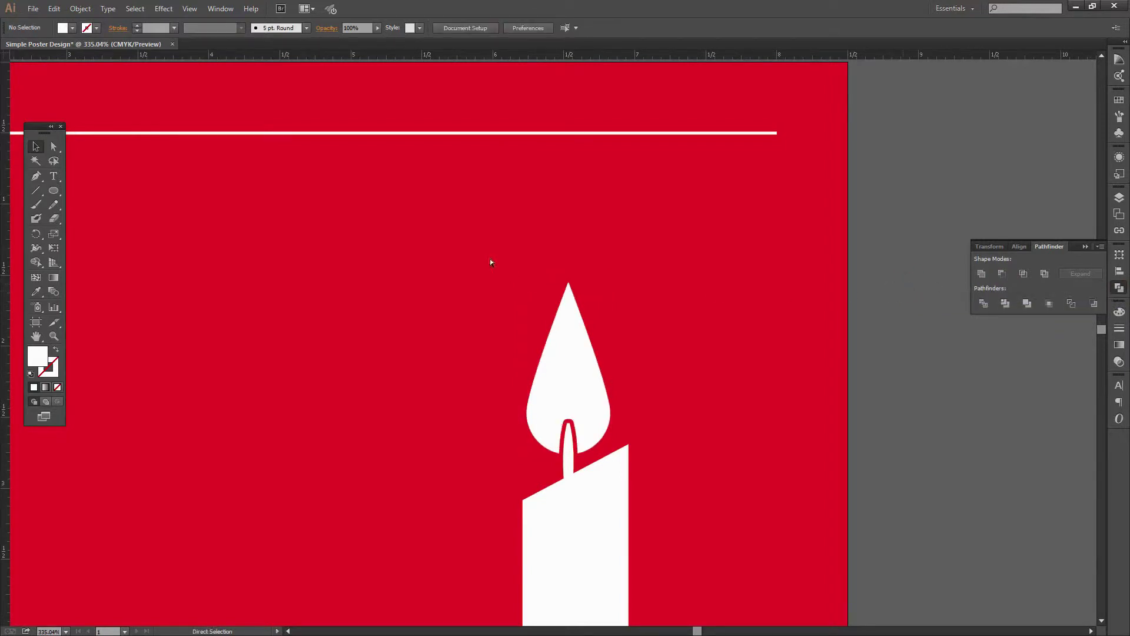
drag(418, 213, 847, 551)
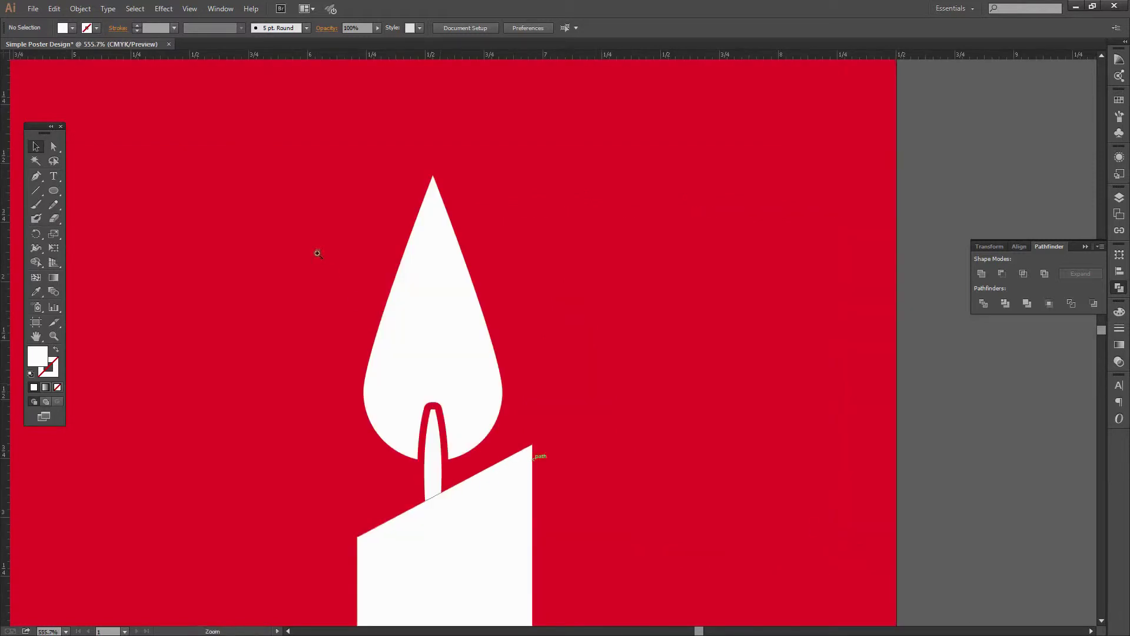
drag(310, 242, 750, 560)
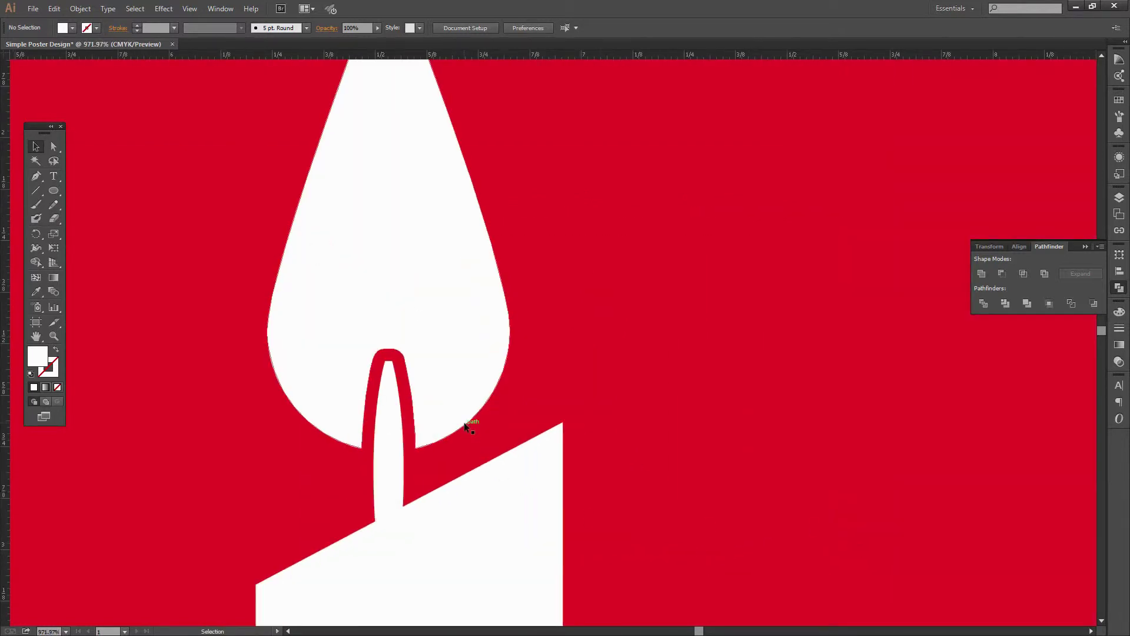
drag(227, 234, 638, 548)
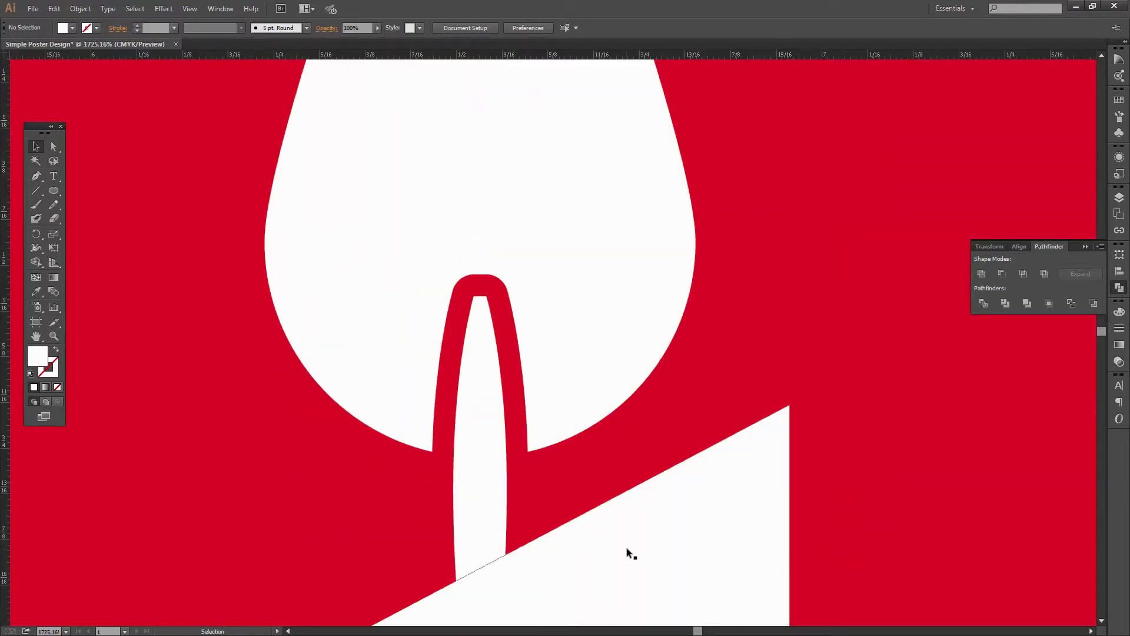
scroll(627, 549, down, 5)
scroll(626, 549, down, 2)
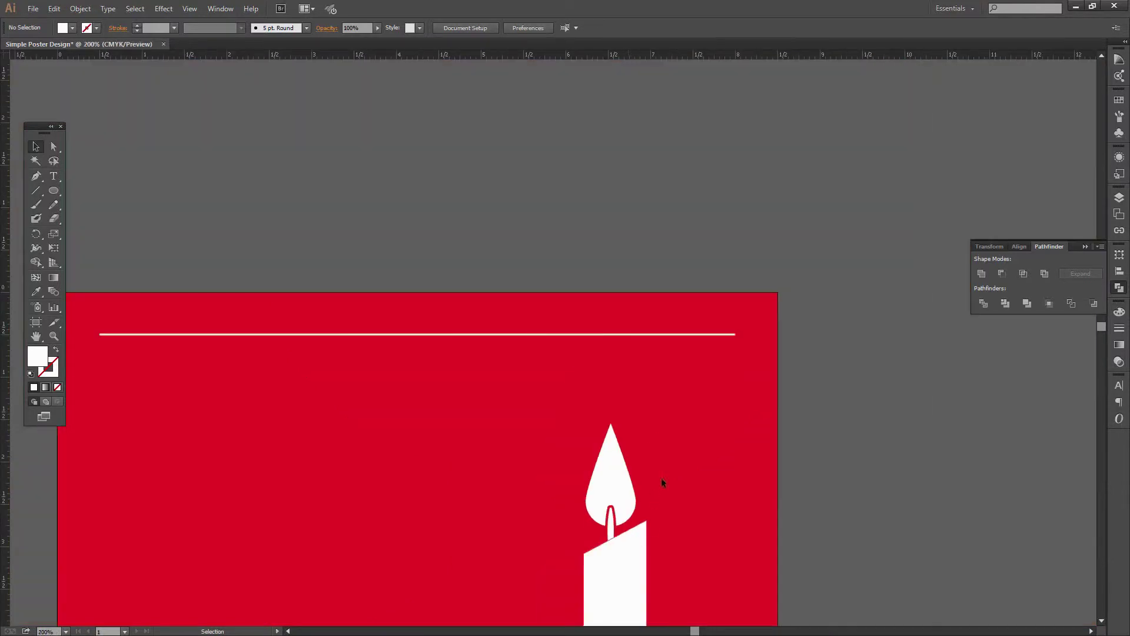
scroll(662, 478, up, 1)
scroll(673, 551, down, 3)
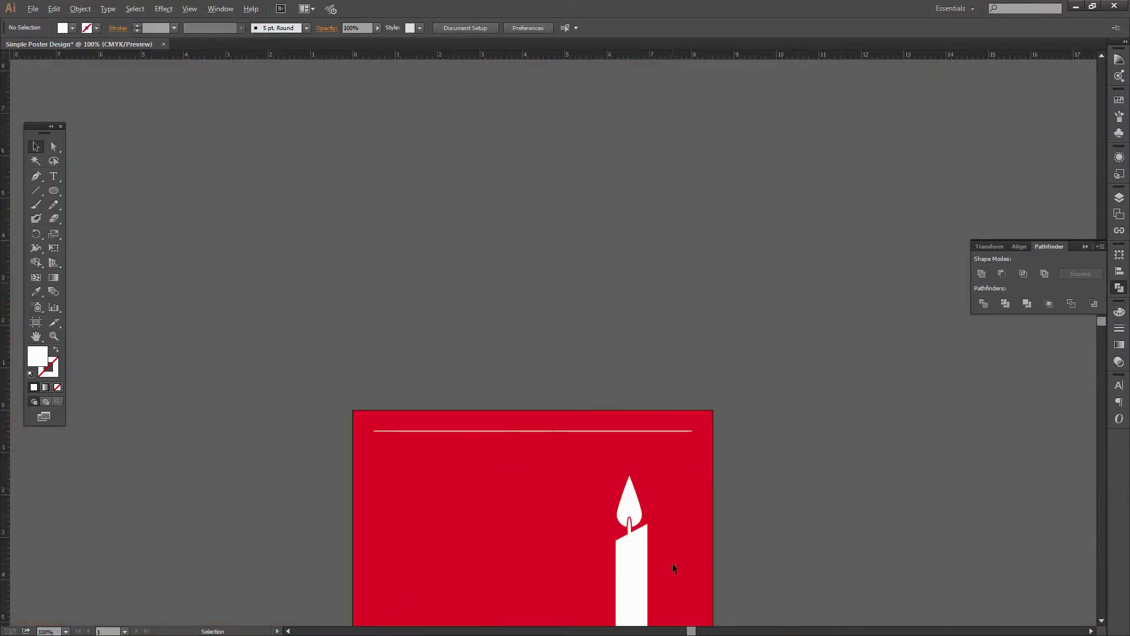
scroll(672, 562, down, 1)
scroll(673, 575, down, 4)
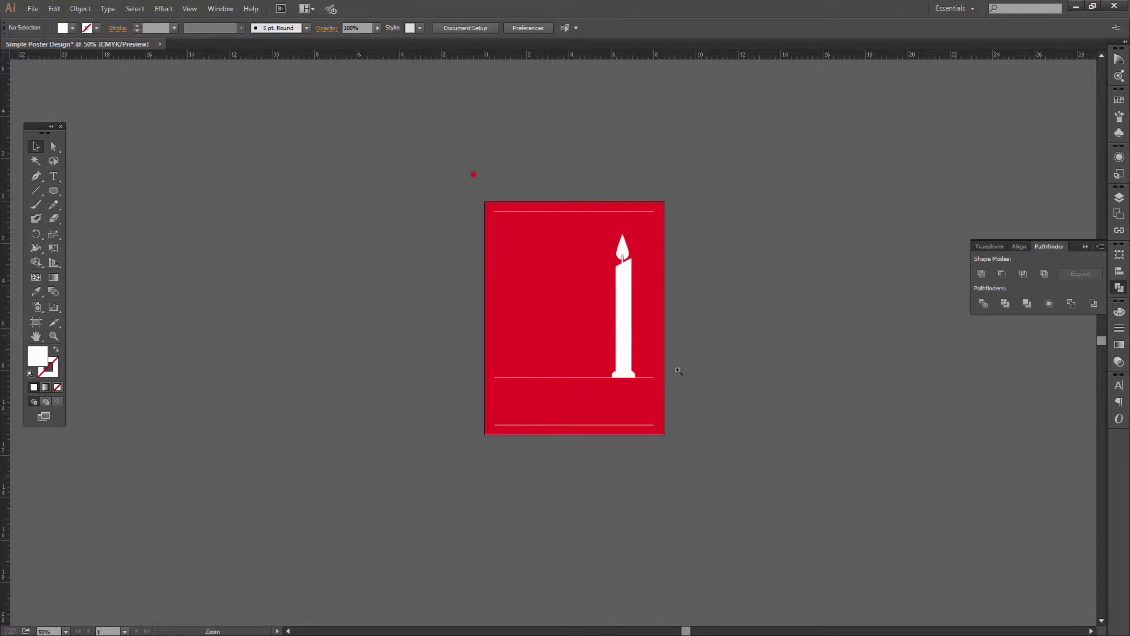
scroll(803, 510, up, 3)
drag(687, 316, 734, 417)
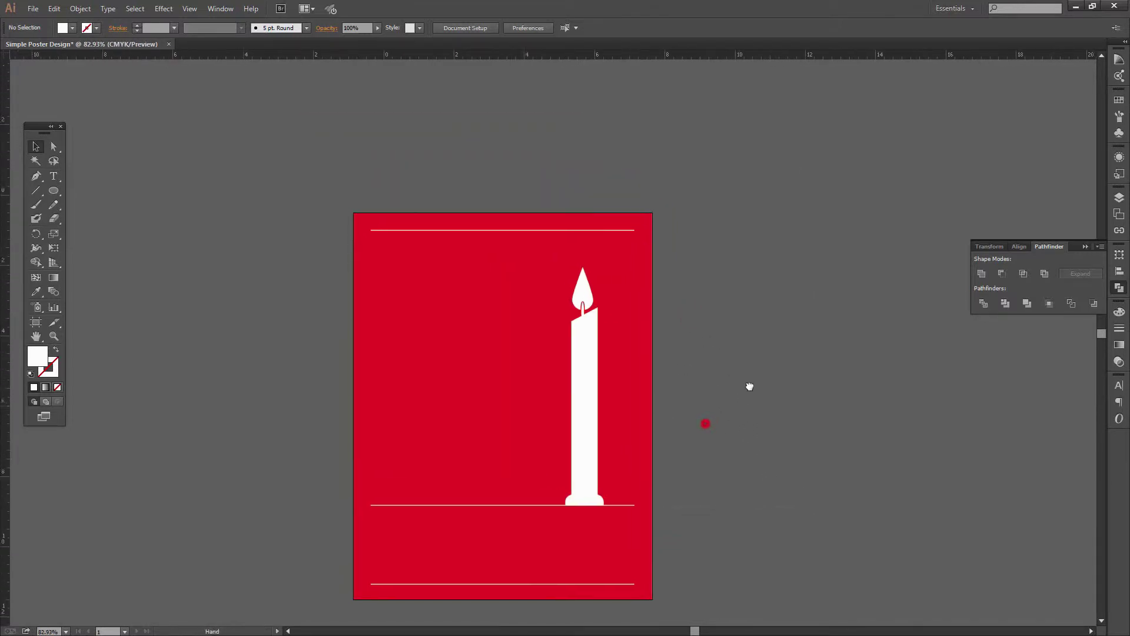
drag(706, 425, 753, 383)
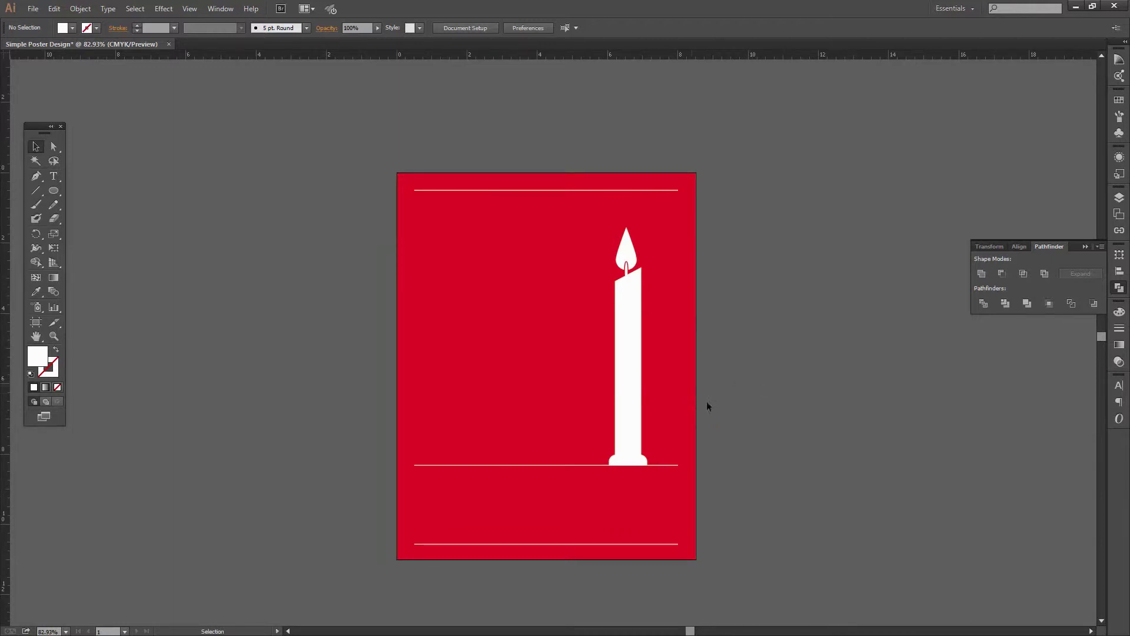
key(z)
drag(488, 141, 769, 446)
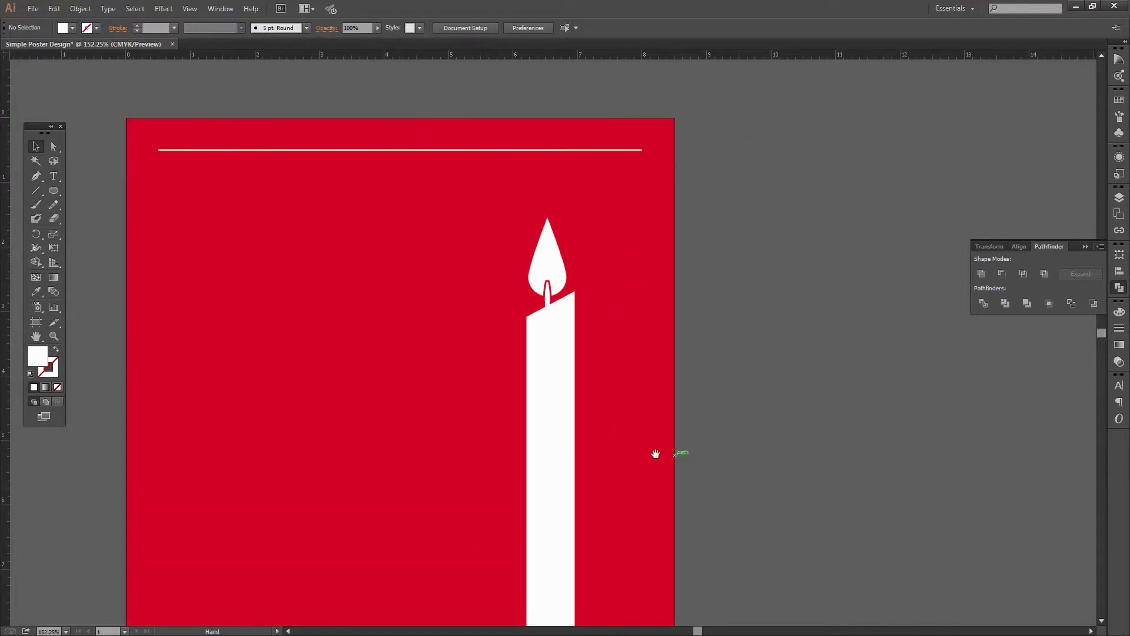
drag(654, 453, 652, 372)
drag(712, 407, 712, 410)
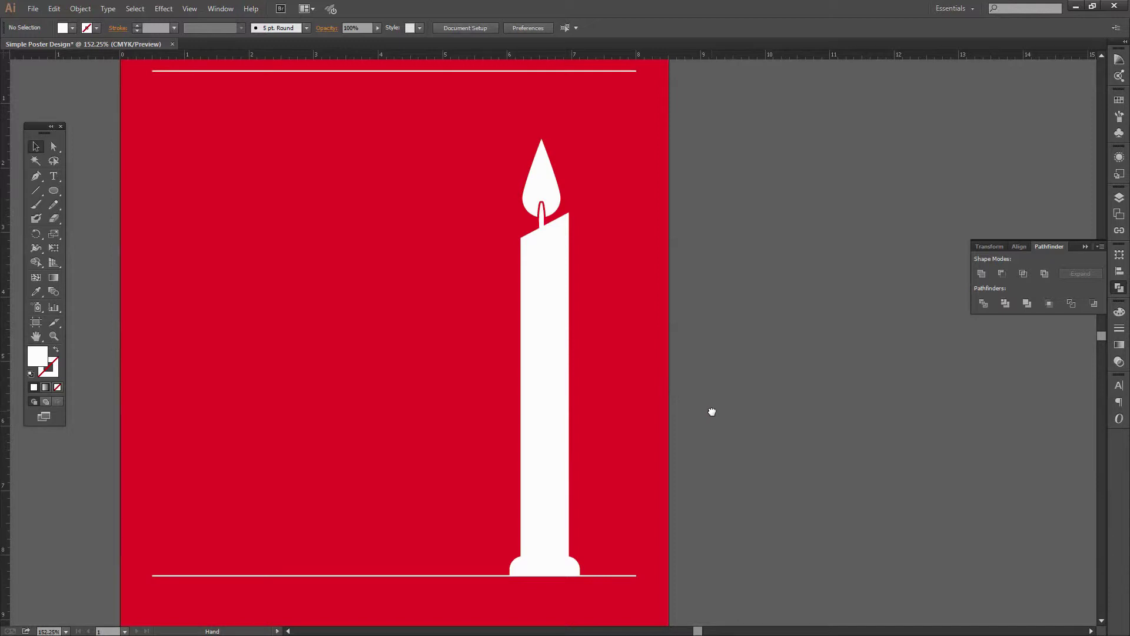
mouse_move(712, 411)
mouse_down()
mouse_move(715, 391)
mouse_move(772, 432)
mouse_up()
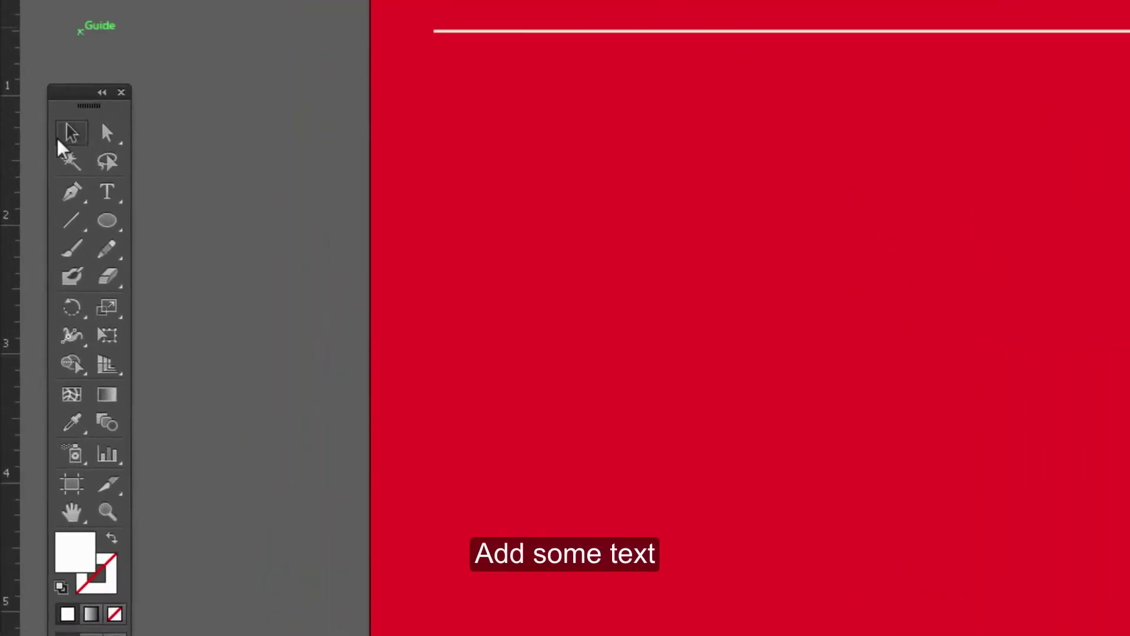
Step: Type 'Time is very short to do everything in 1 life' as point text near the top left
click(106, 191)
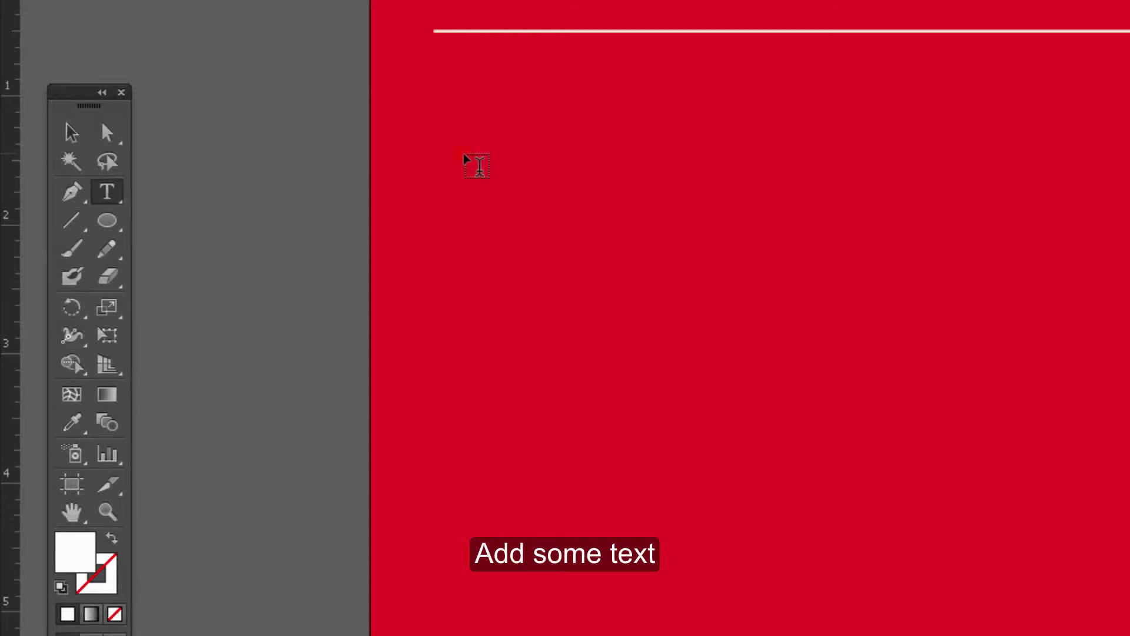
click(478, 166)
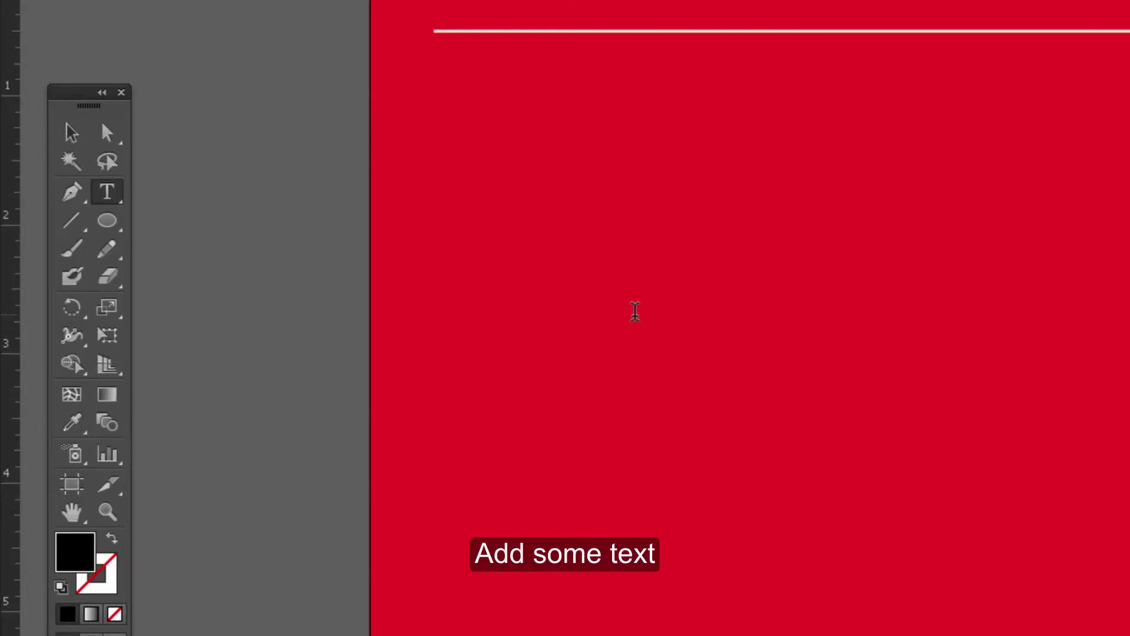
text(T)
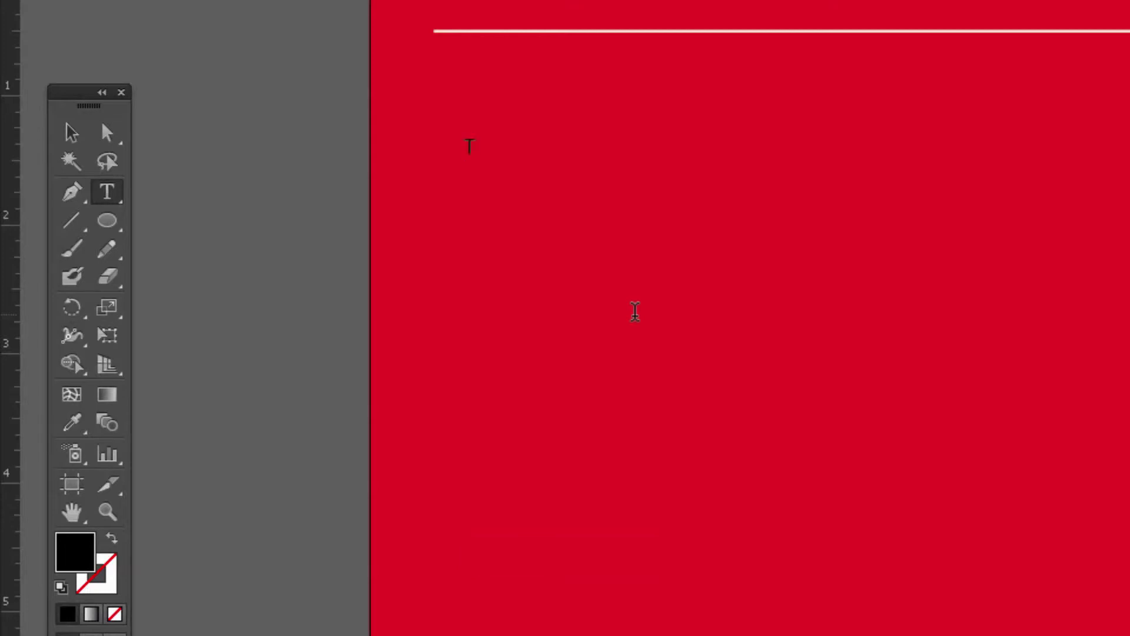
text(i)
text(me is )
text(very)
text( short to )
text(do e)
text(very)
text(thi)
text(ng)
text( in)
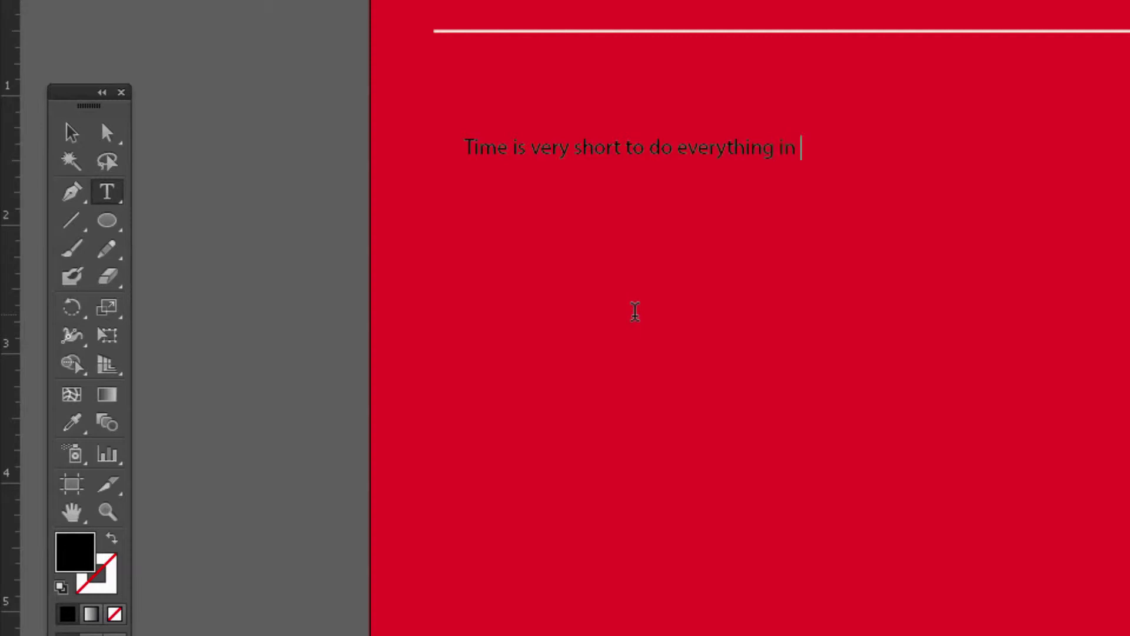
text( 1 lif)
text(e)
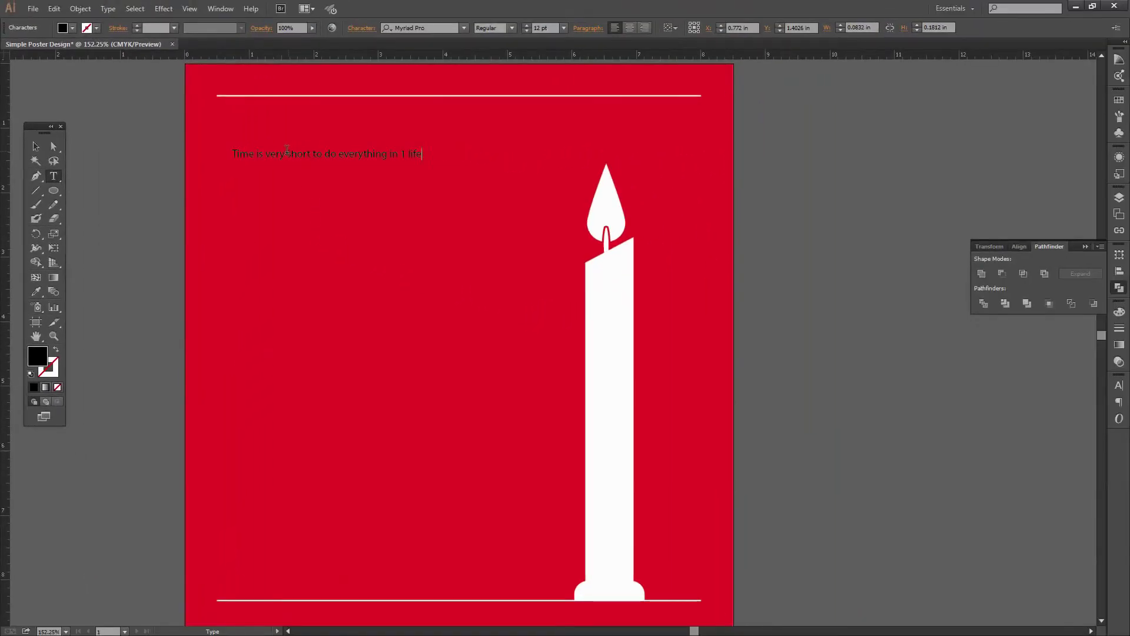
Step: Convert all the headline text to UPPERCASE via Change Case, then open the Character panel
key(ctrl+a)
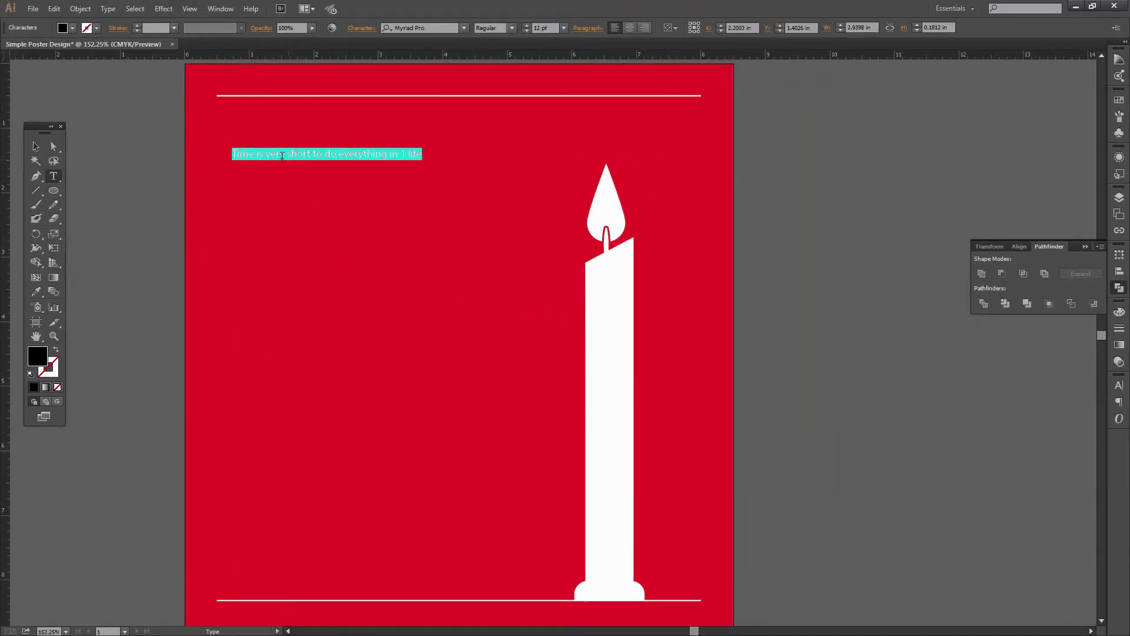
click(81, 9)
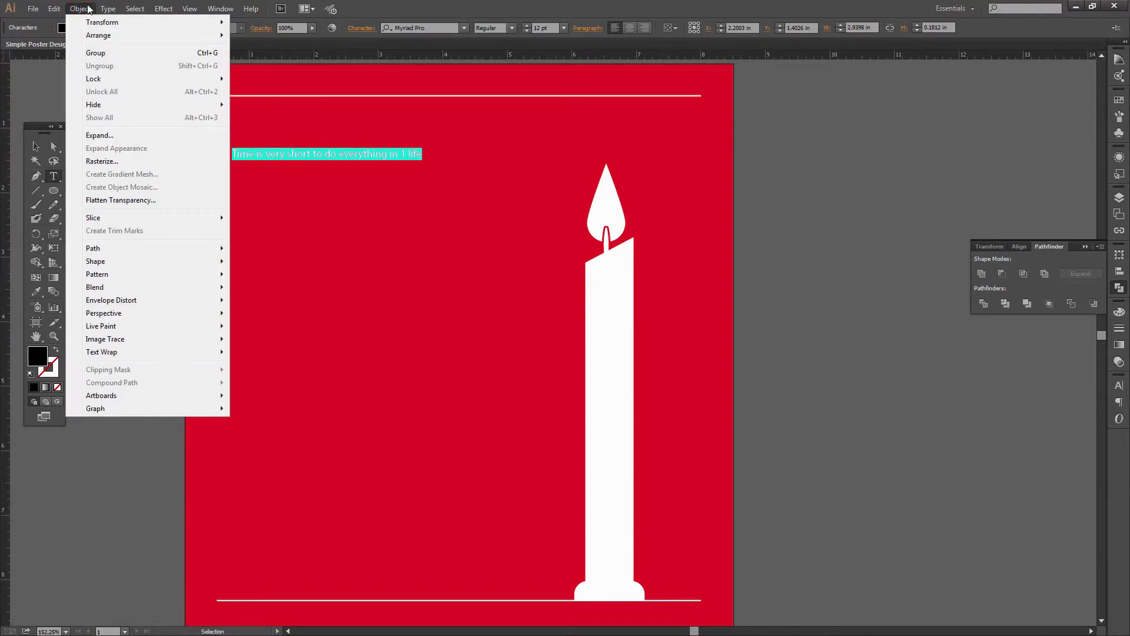
mouse_move(108, 9)
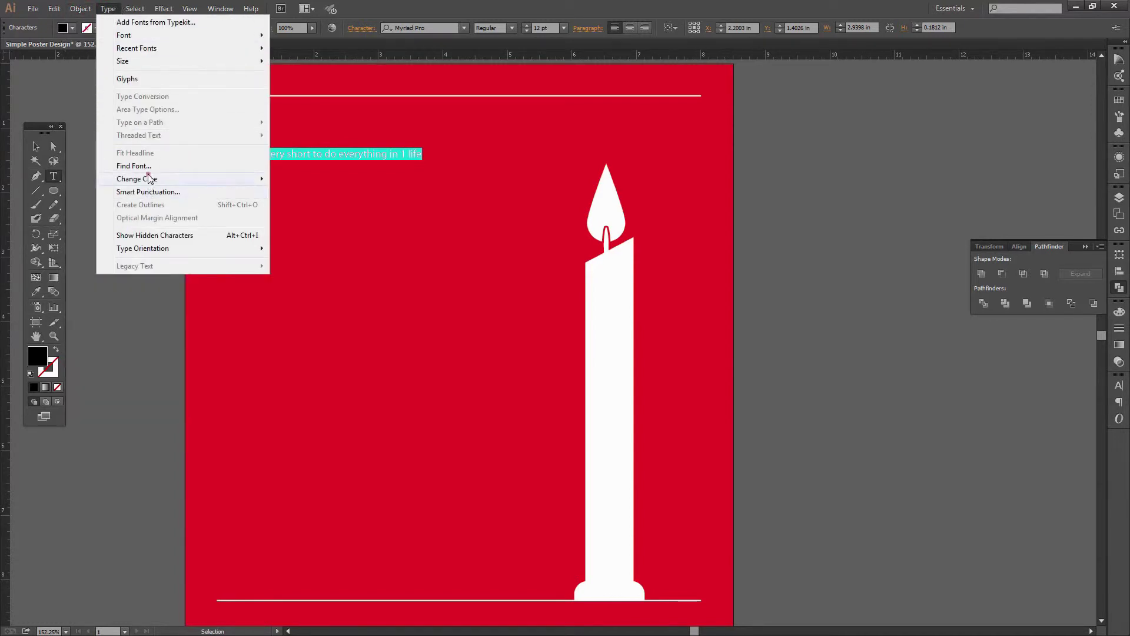
click(342, 176)
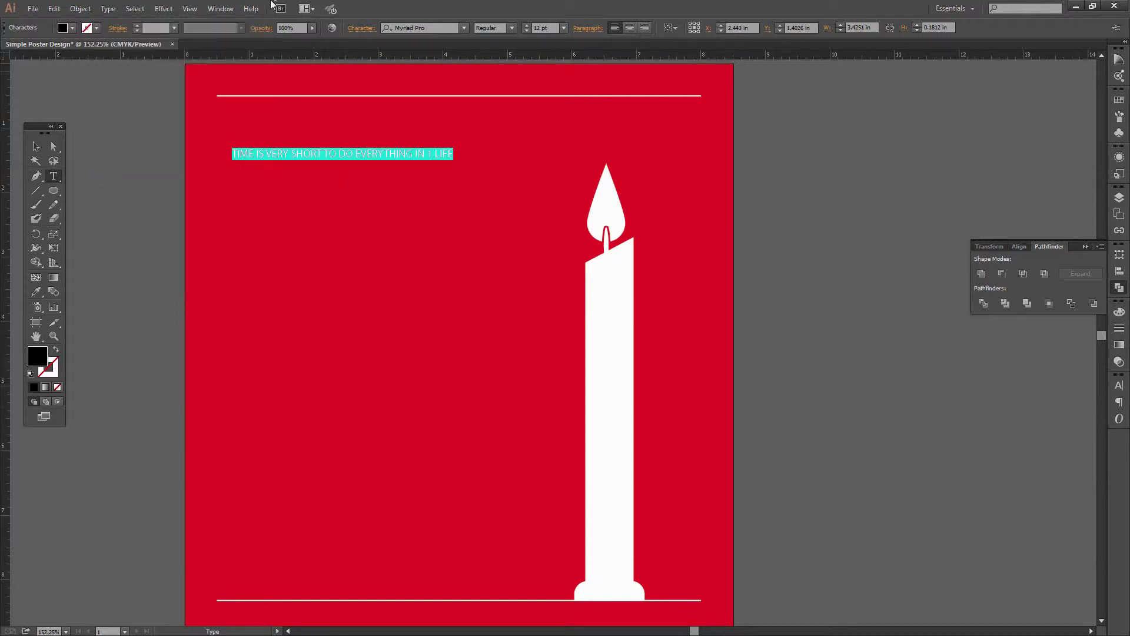
key(ctrl+t)
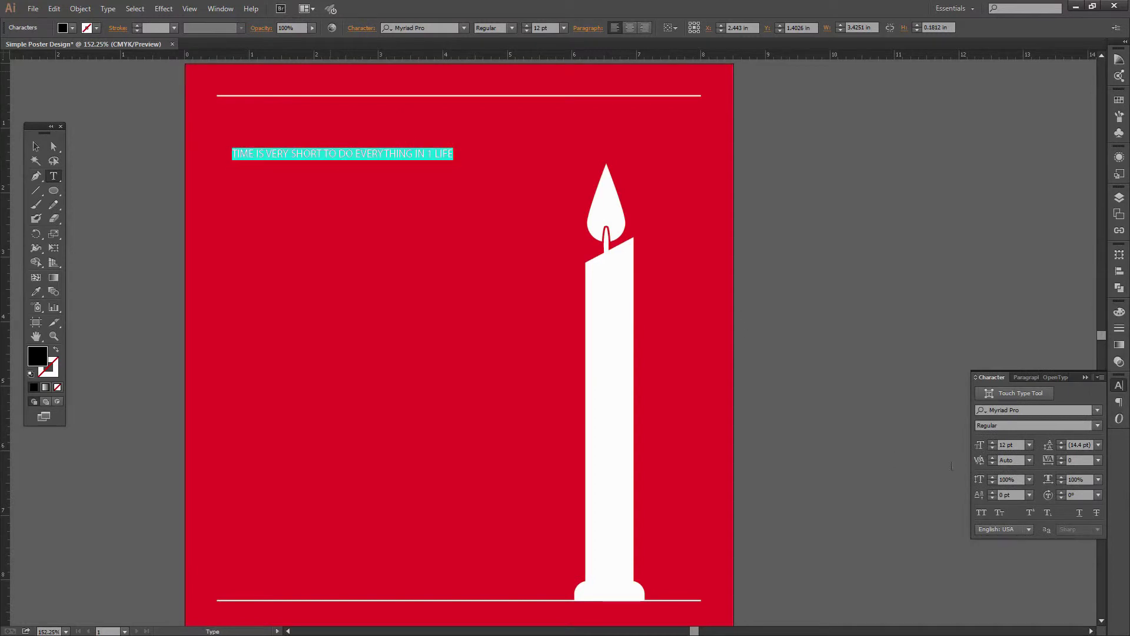
Step: Set the headline to Myriad Pro Bold, trying 25 pt before settling on 50 pt
click(1040, 409)
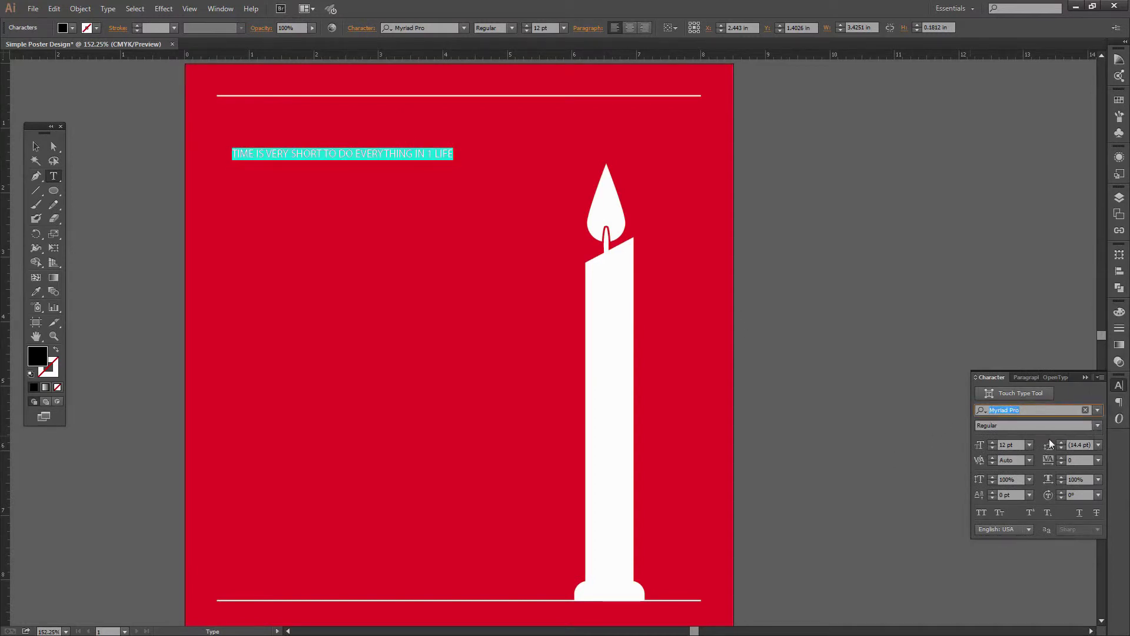
click(1096, 424)
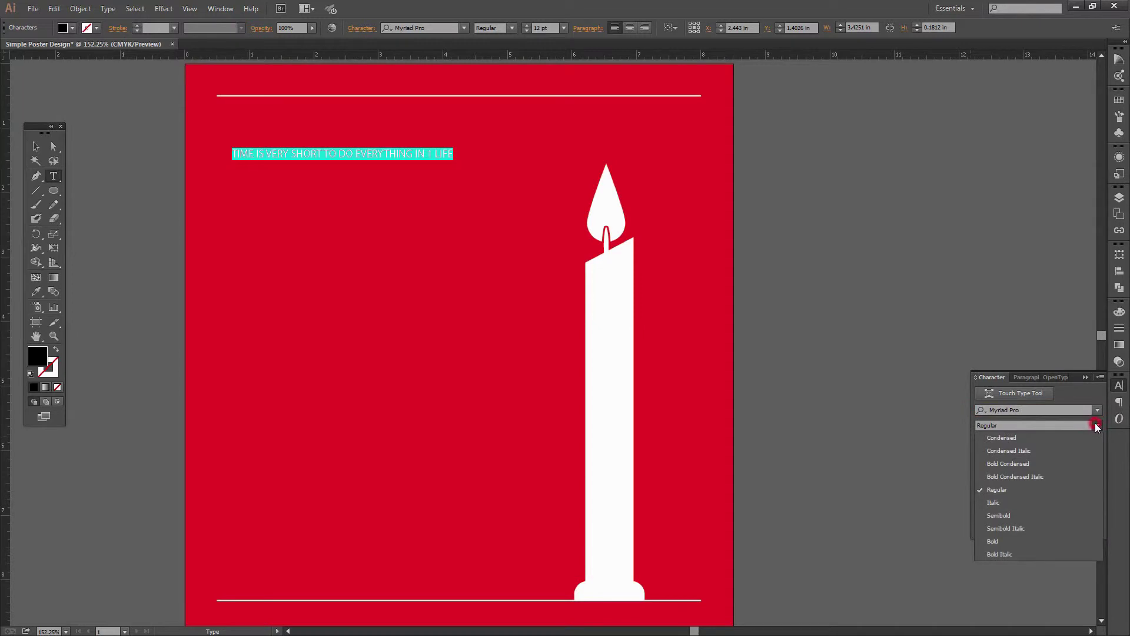
click(1002, 541)
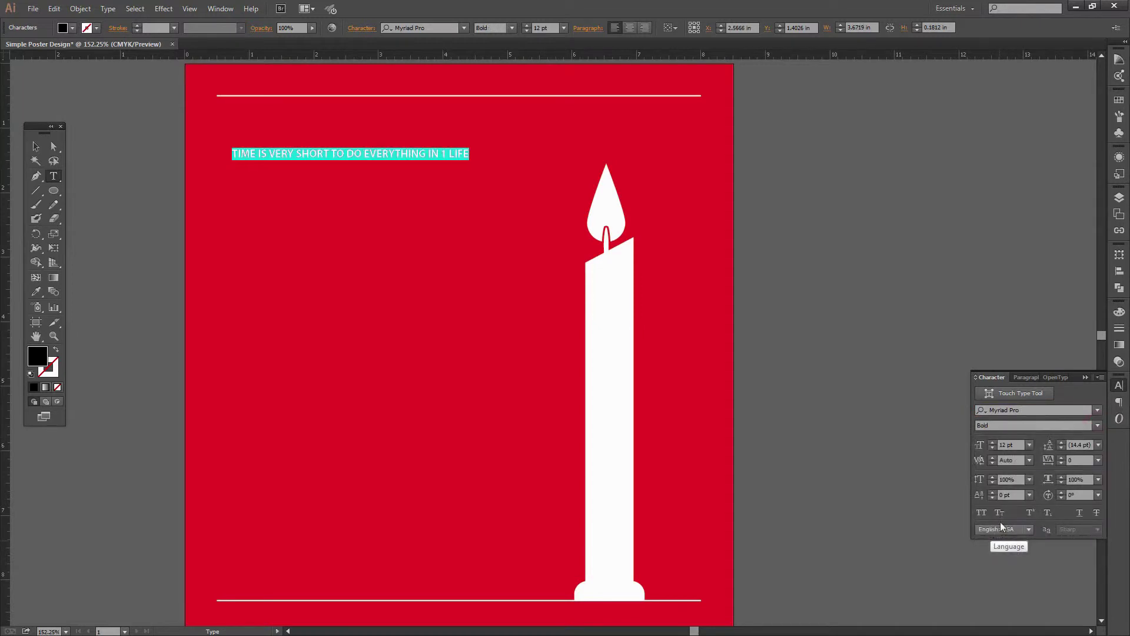
click(1019, 445)
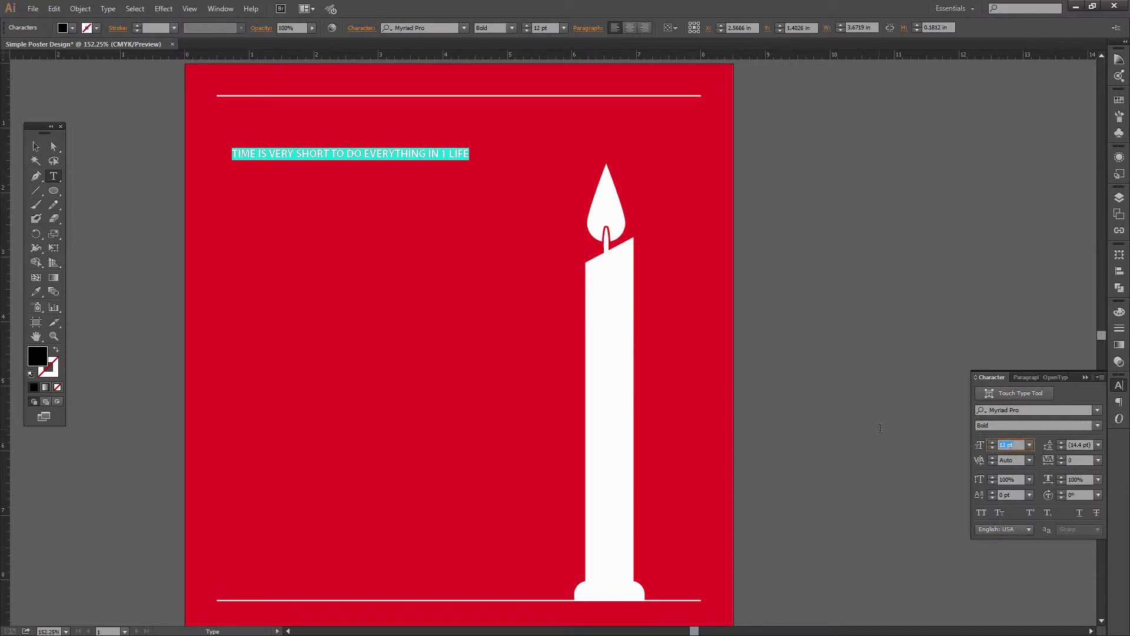
text(25)
key(Return)
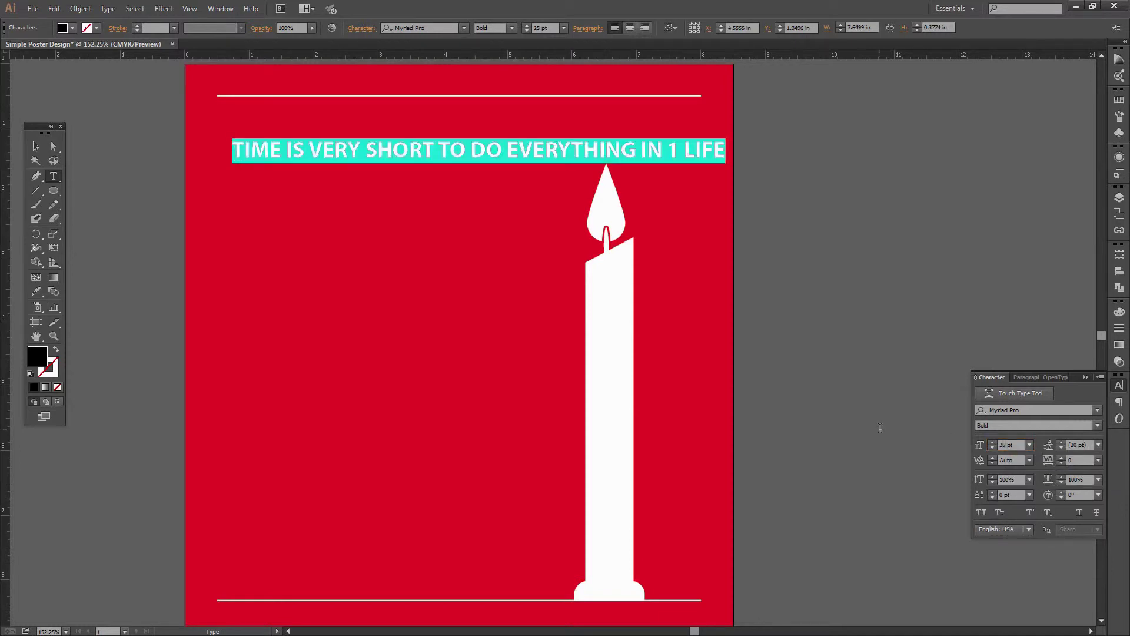
click(1018, 445)
text(50)
key(Return)
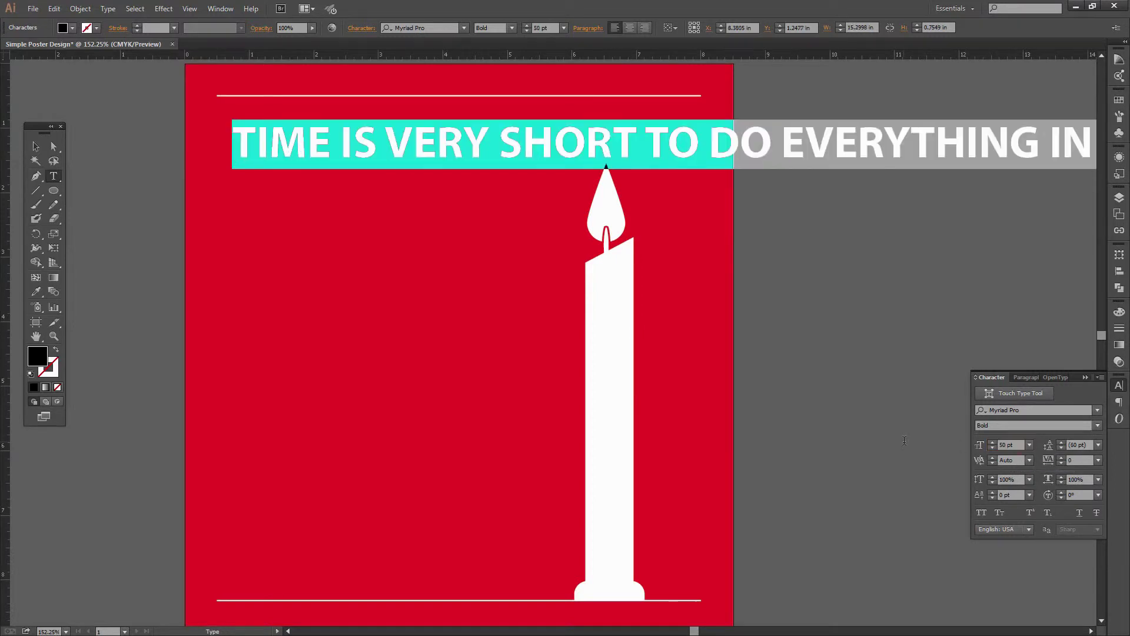
click(1036, 414)
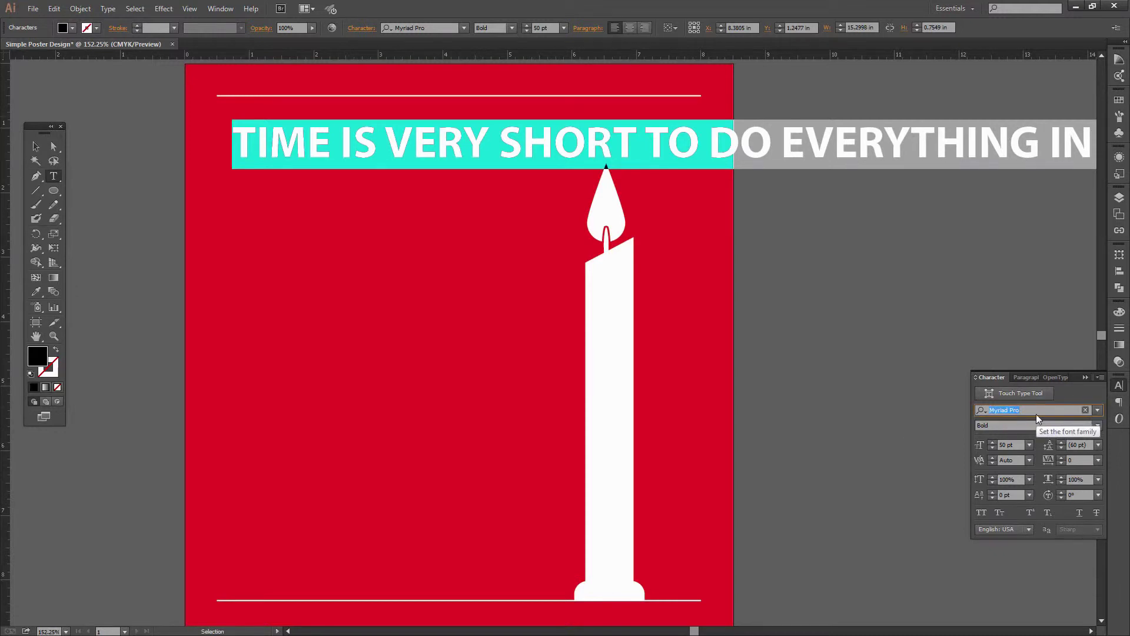
Step: Search 'antonio' in the font family field, apply Antonio Bold to the headline, then deselect
text(anto)
text(ino)
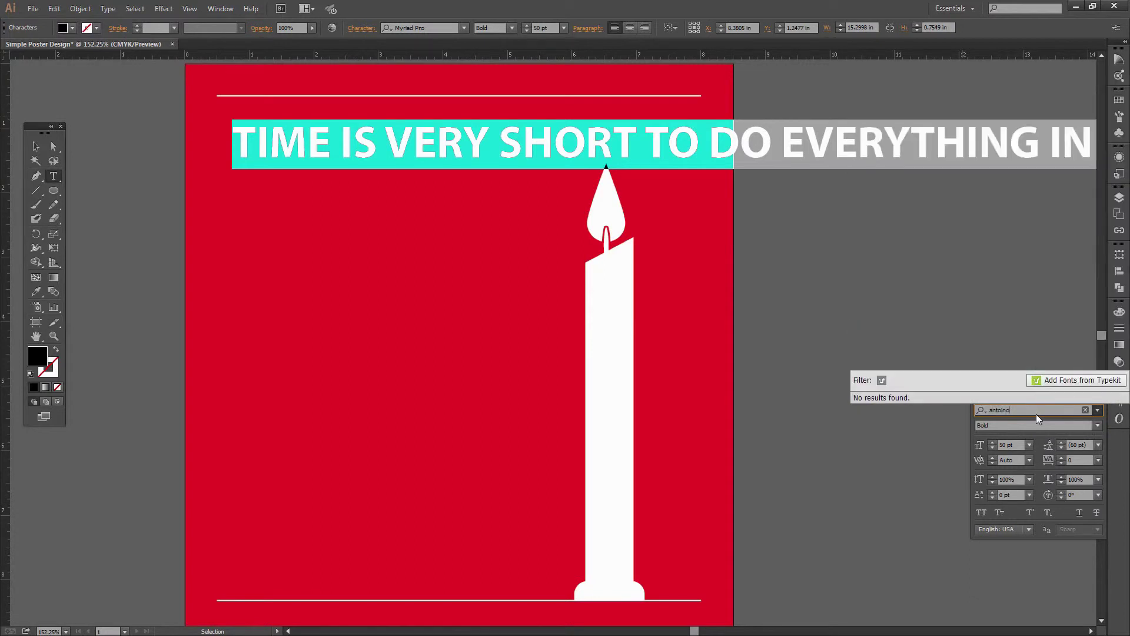
key(Escape)
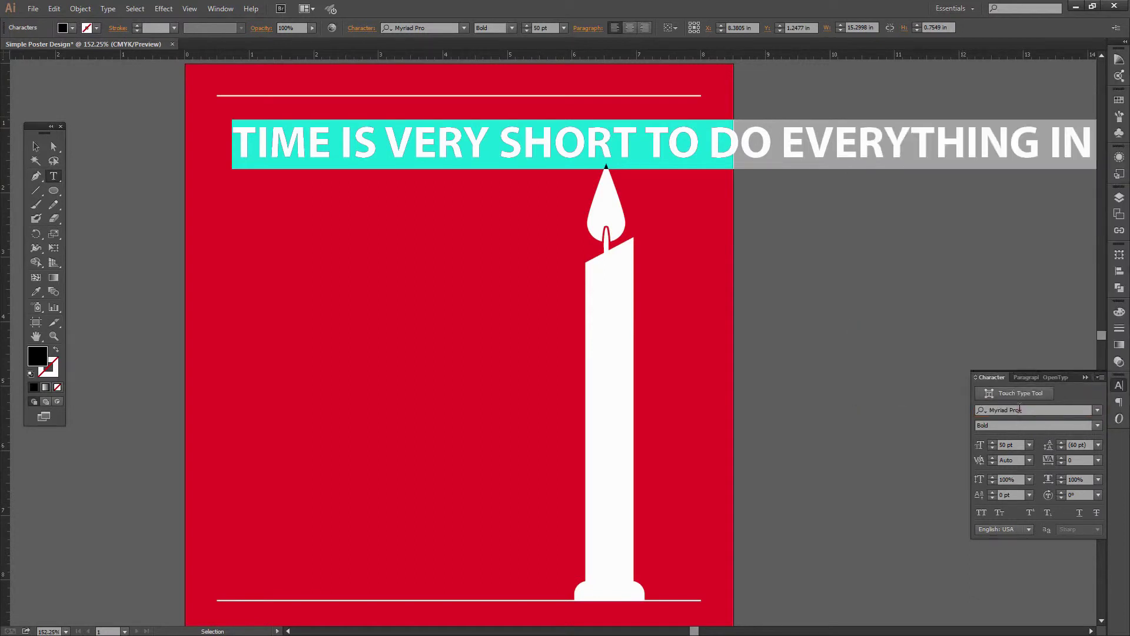
click(1021, 409)
text(ant)
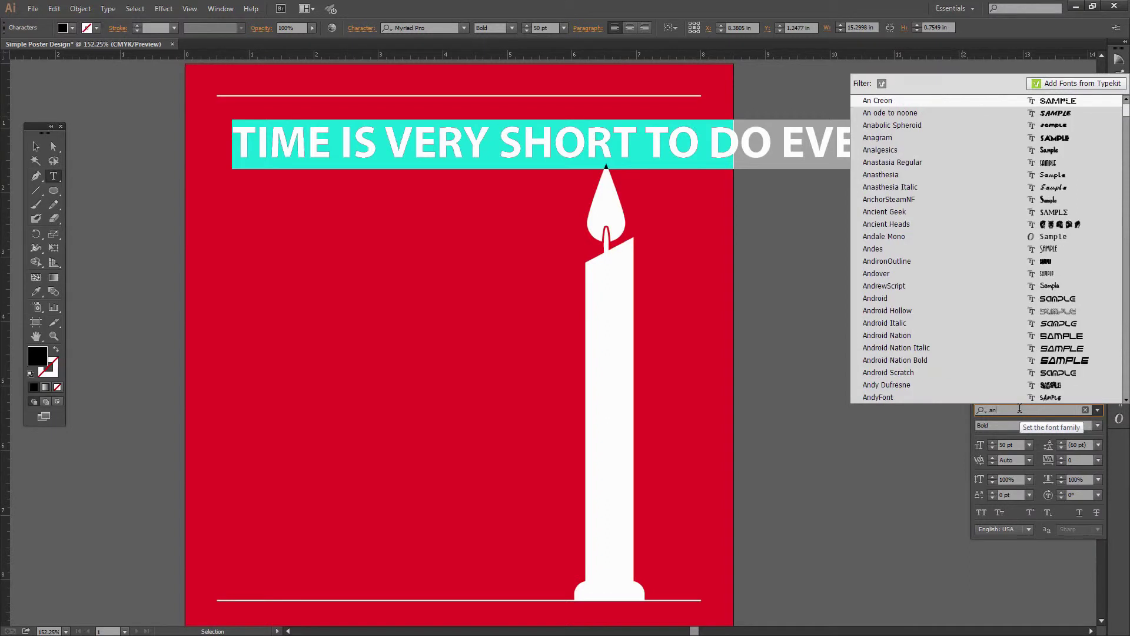
text(onio)
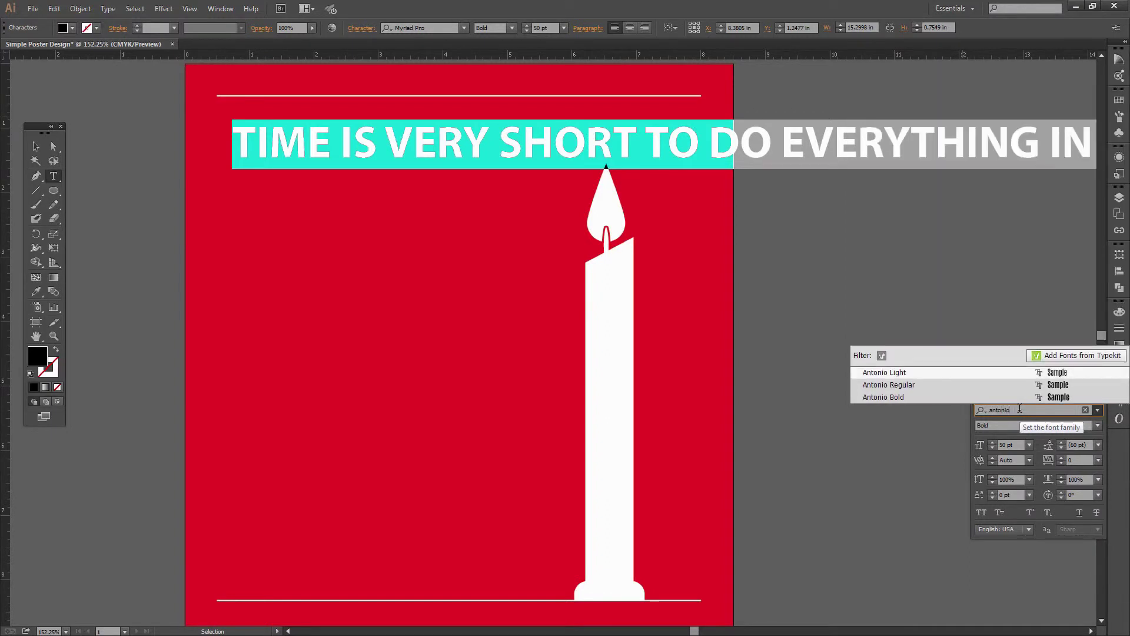
key(Down)
key(Down)
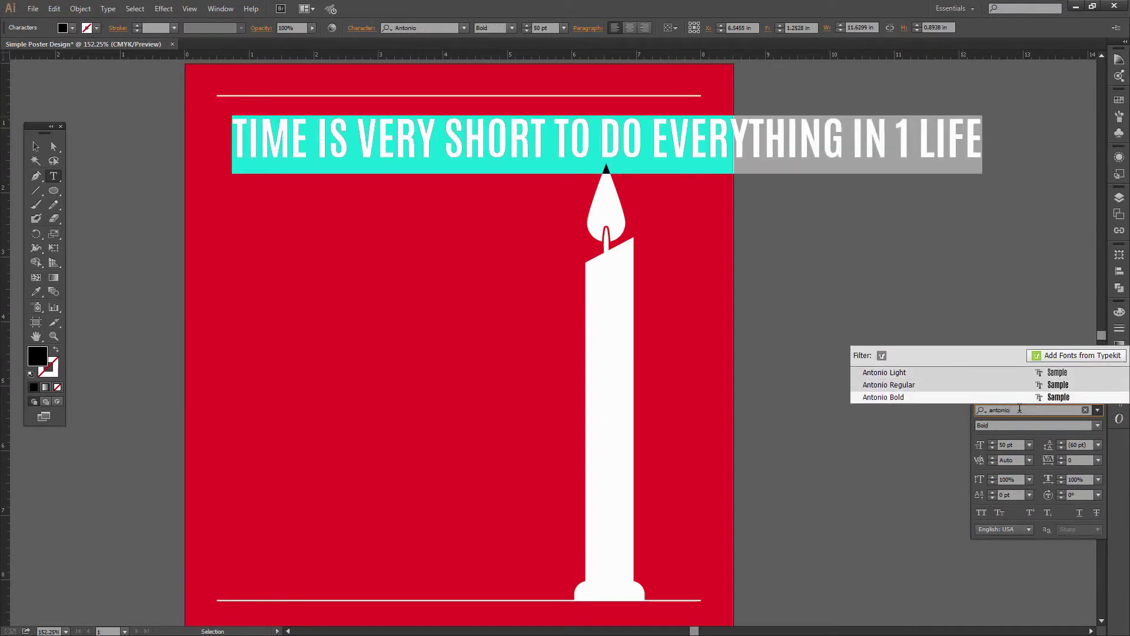
key(Return)
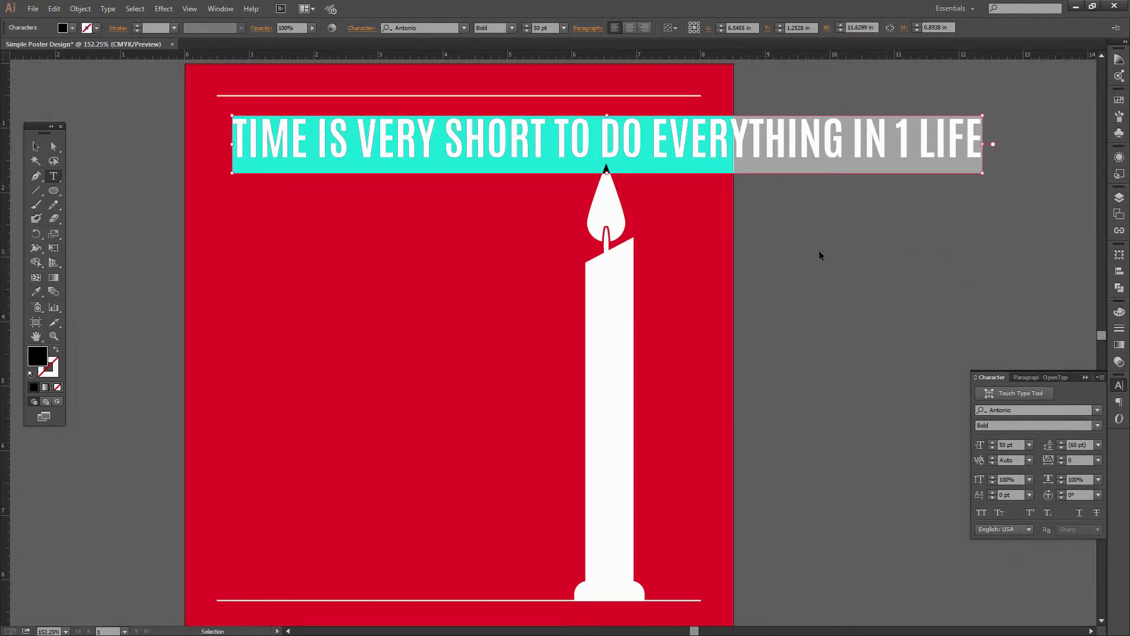
click(812, 251)
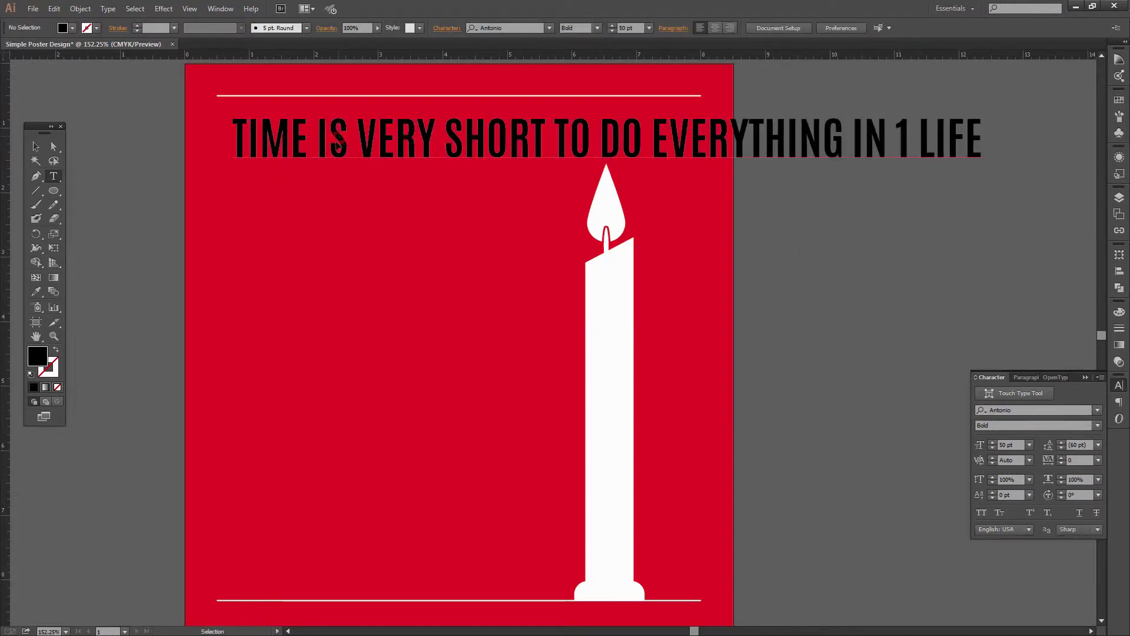
Step: Nudge the headline down-left and break it into lines: TIME IS VERY SHORT / TO DO / EVERYTHING / IN 1 LIFE
drag(340, 140, 322, 158)
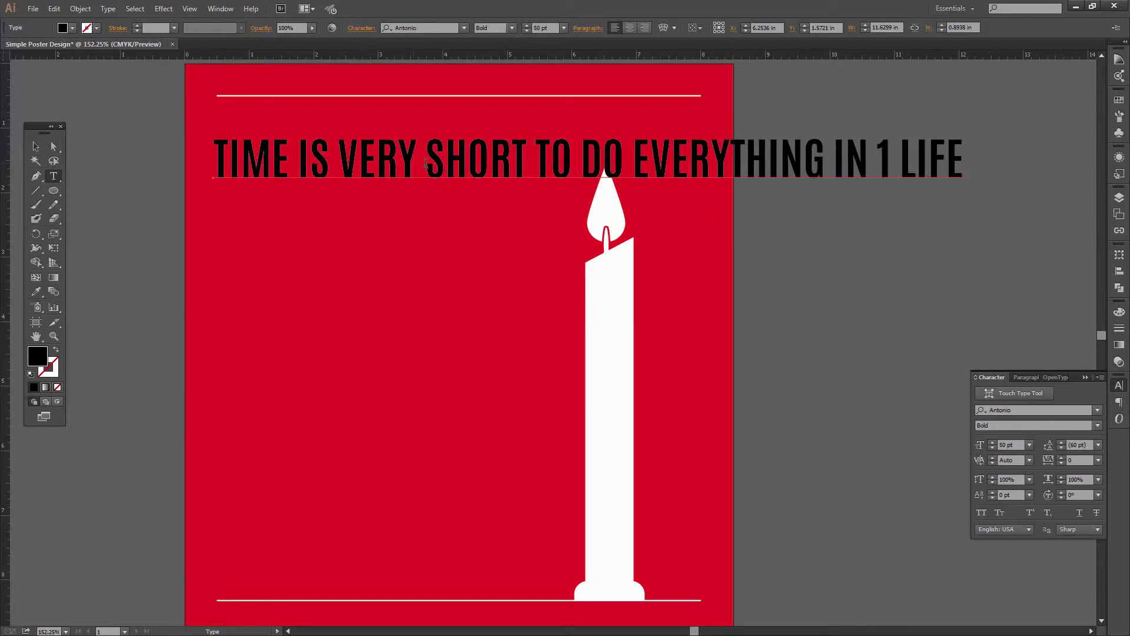
click(539, 158)
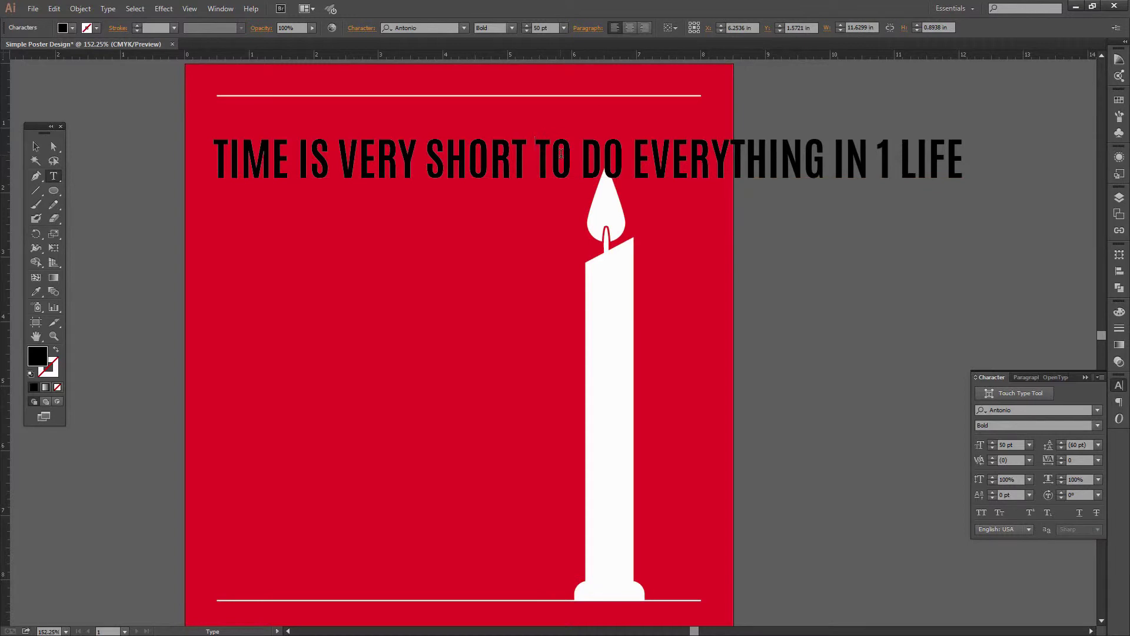
key(Return)
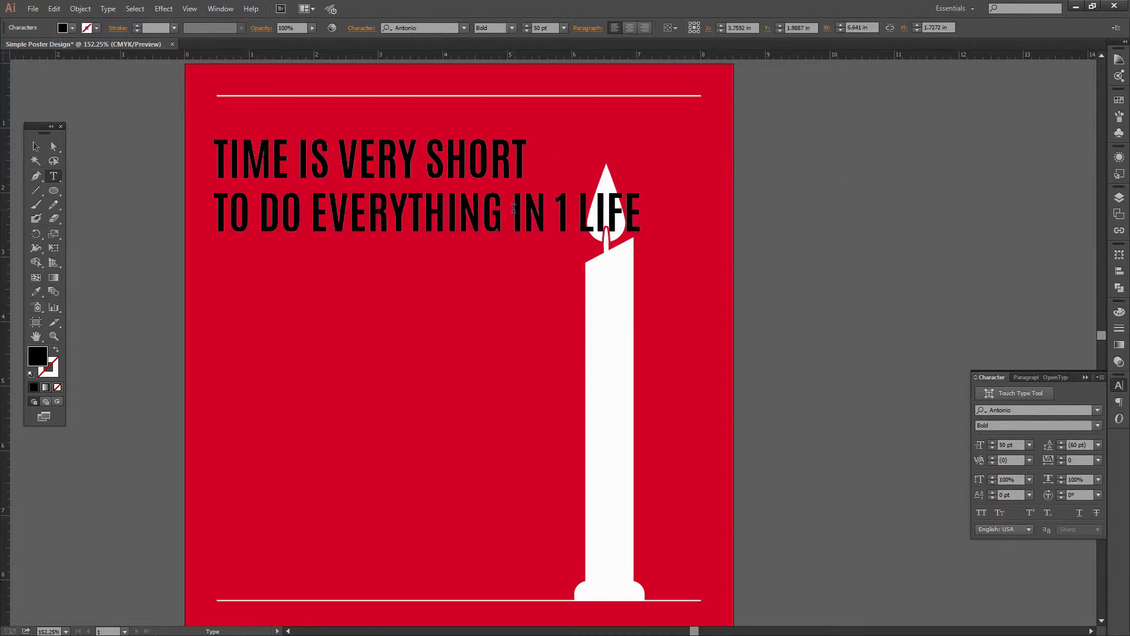
click(514, 206)
key(Return)
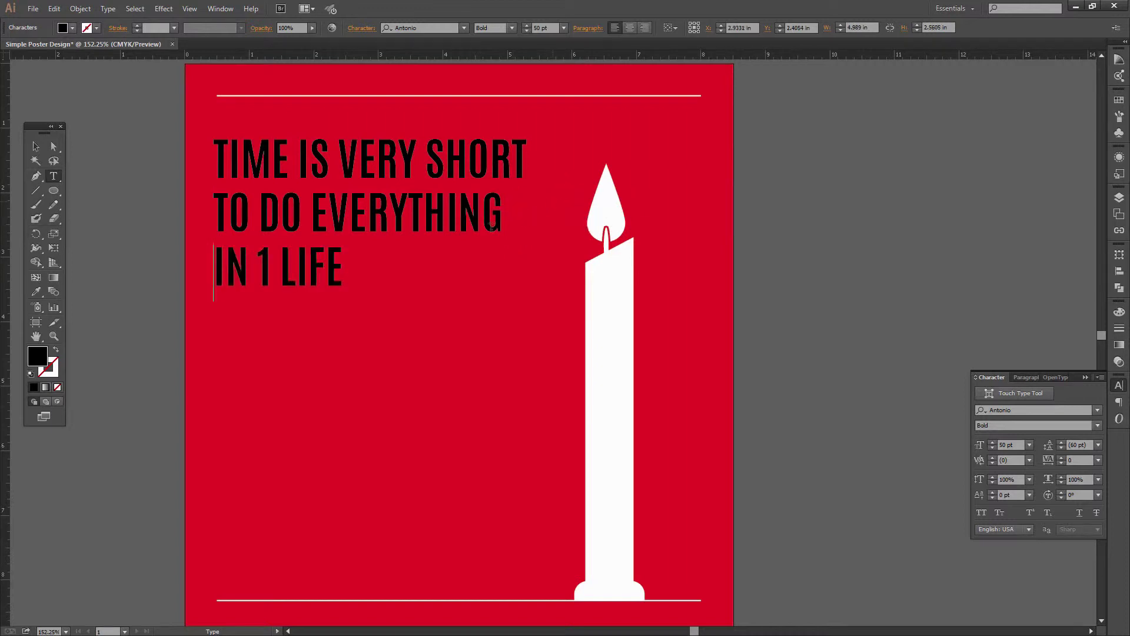
drag(309, 203, 300, 206)
key(Return)
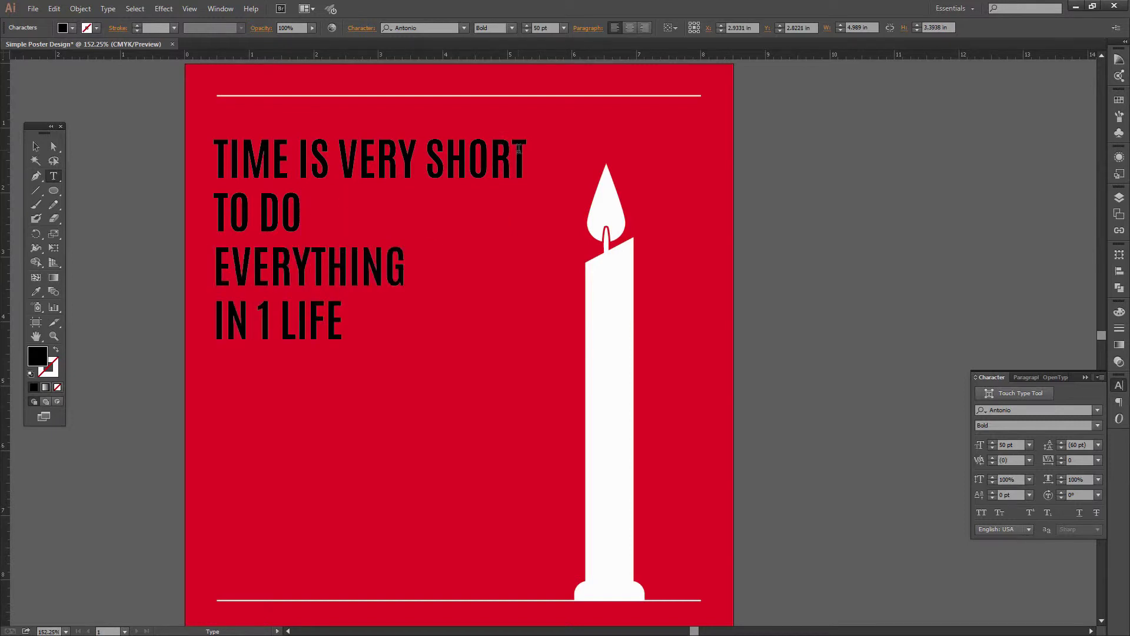
Step: Delete the leftover trailing spaces after SHORT and EVERYTHING
drag(528, 150, 538, 150)
key(BackSpace)
key(BackSpace)
drag(397, 266, 416, 266)
key(BackSpace)
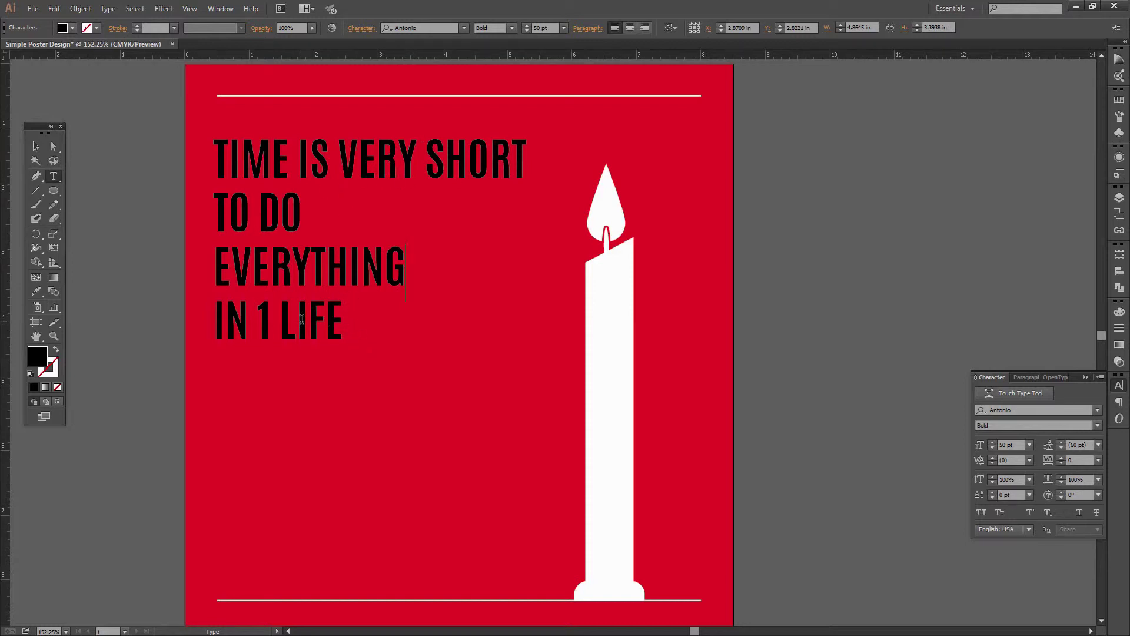
Step: Finish editing the quote, nudge the block up and left, and show the guides
key(Escape)
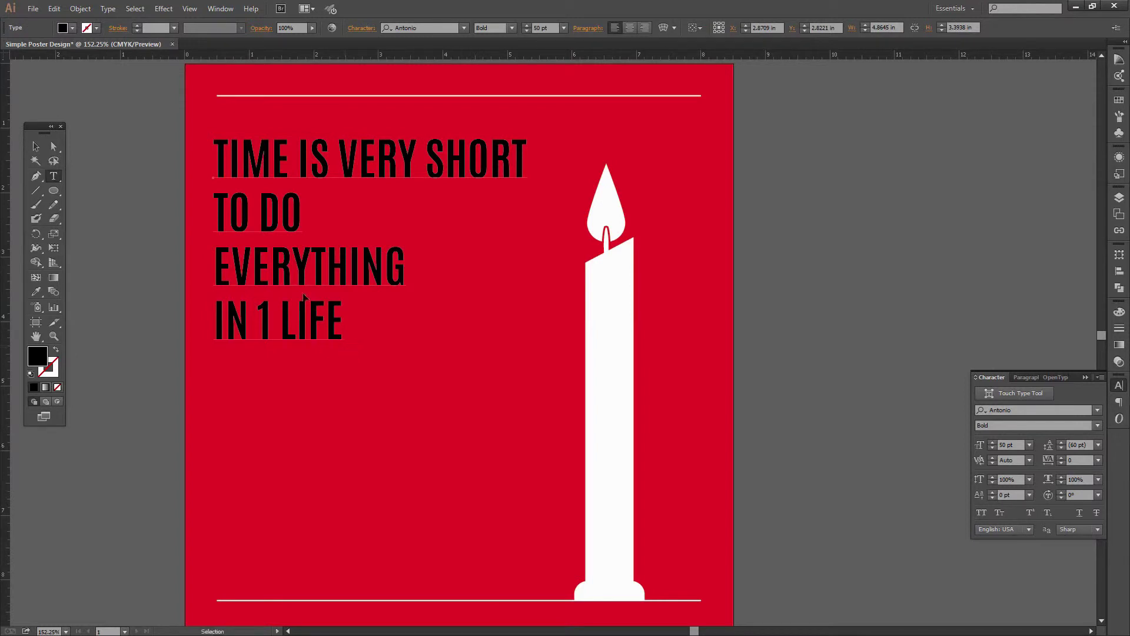
drag(245, 152, 247, 136)
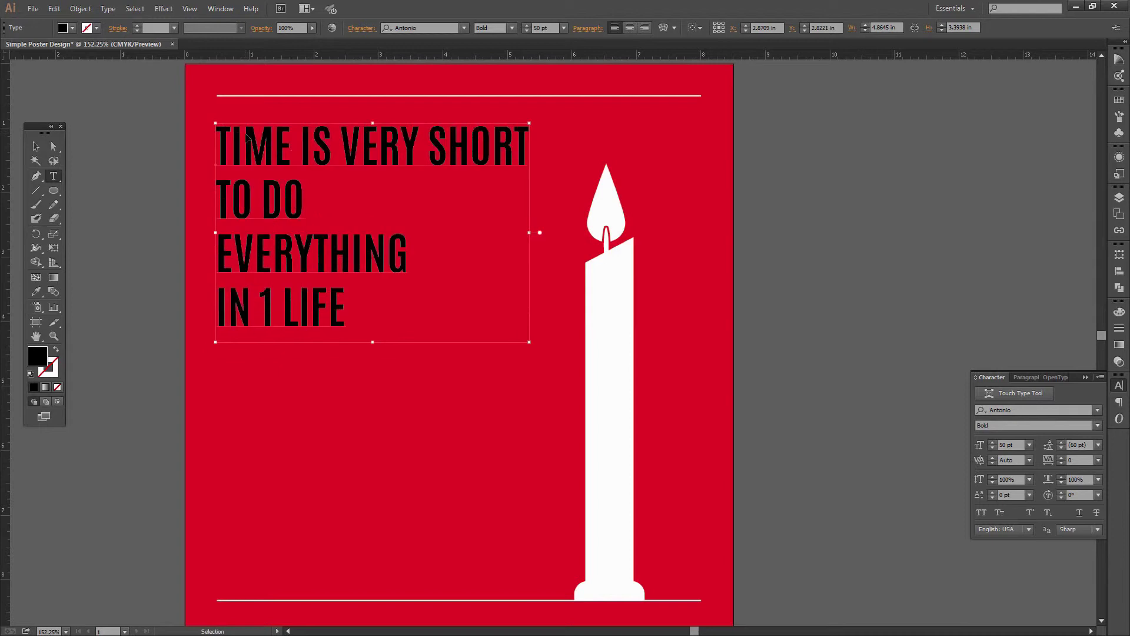
click(190, 9)
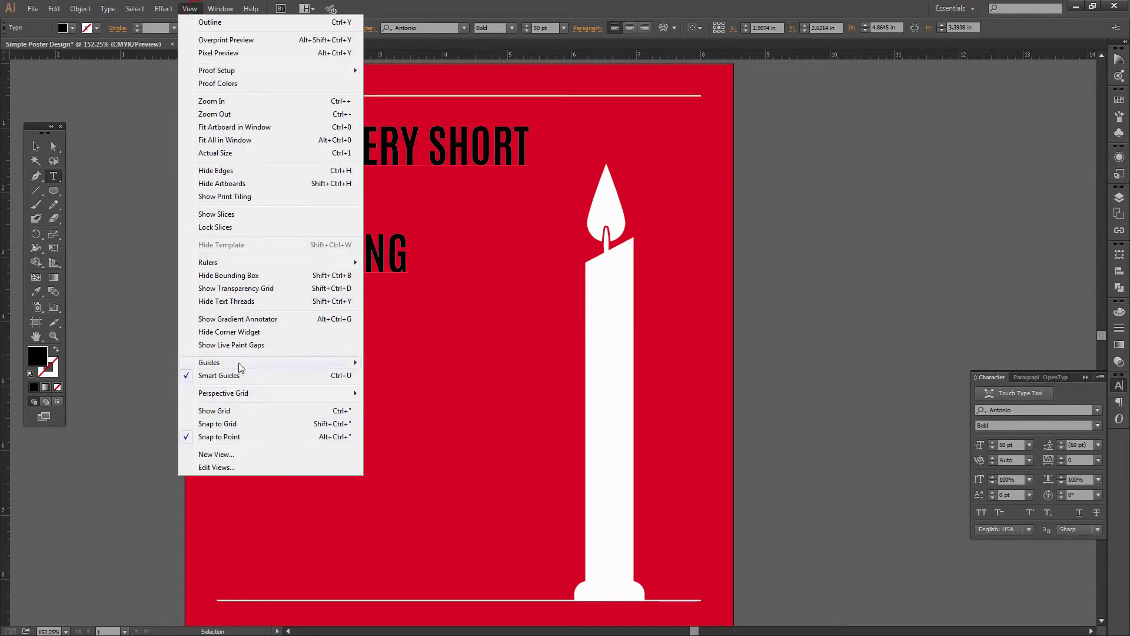
click(386, 365)
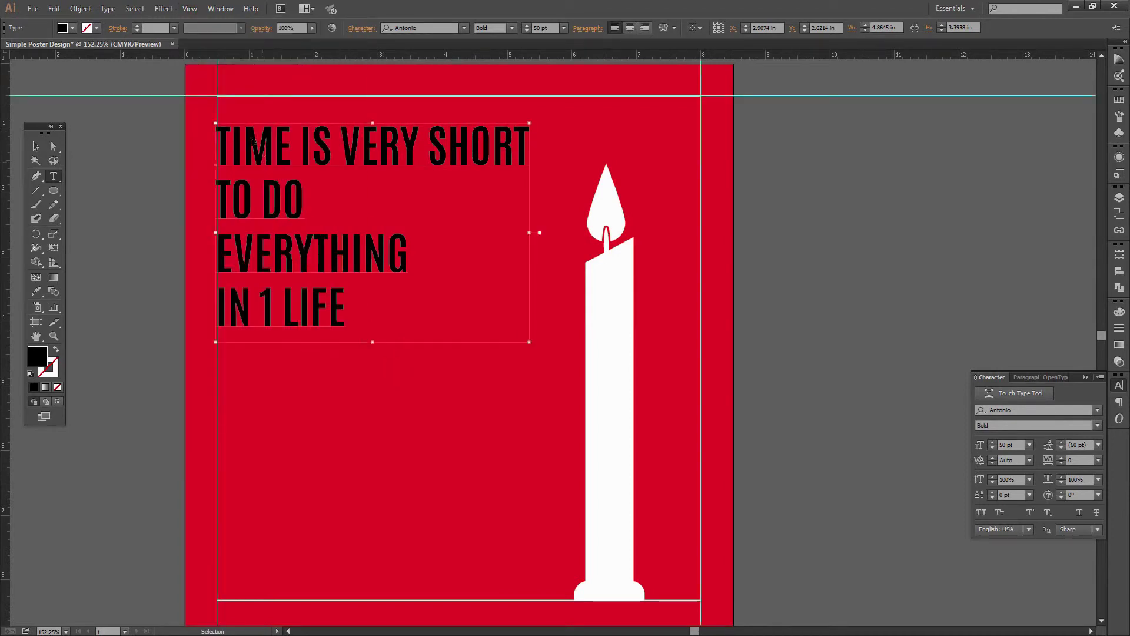
drag(264, 138, 252, 140)
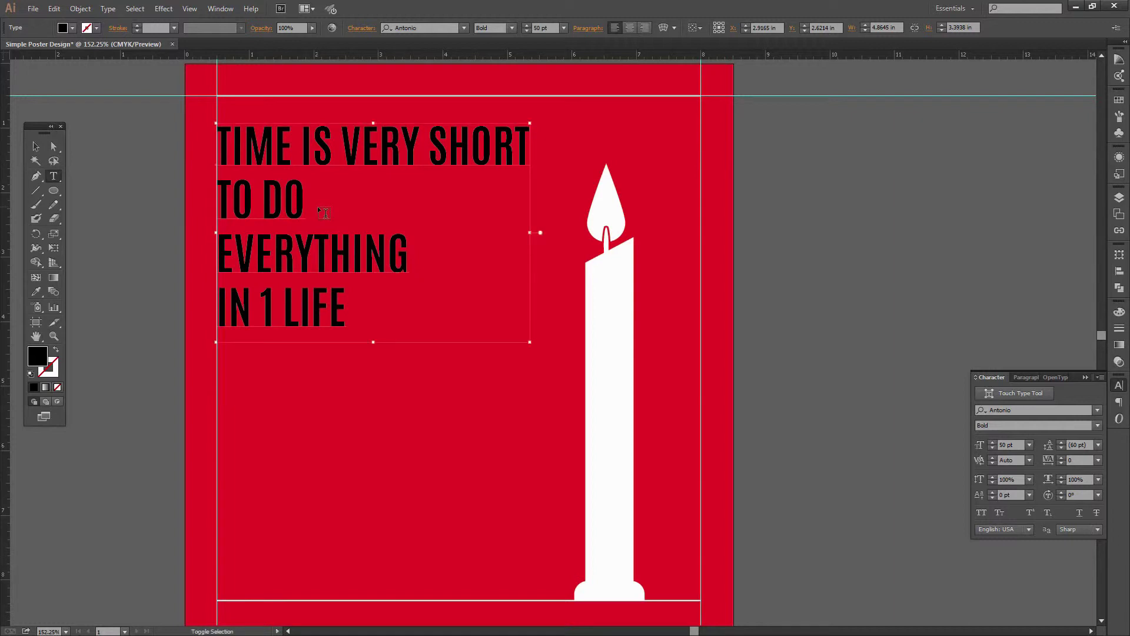
Step: Centre-align the quote's four lines and move the block right inside the margin guide
ctrl+click(294, 141)
key(ctrl+t)
key(ctrl+t)
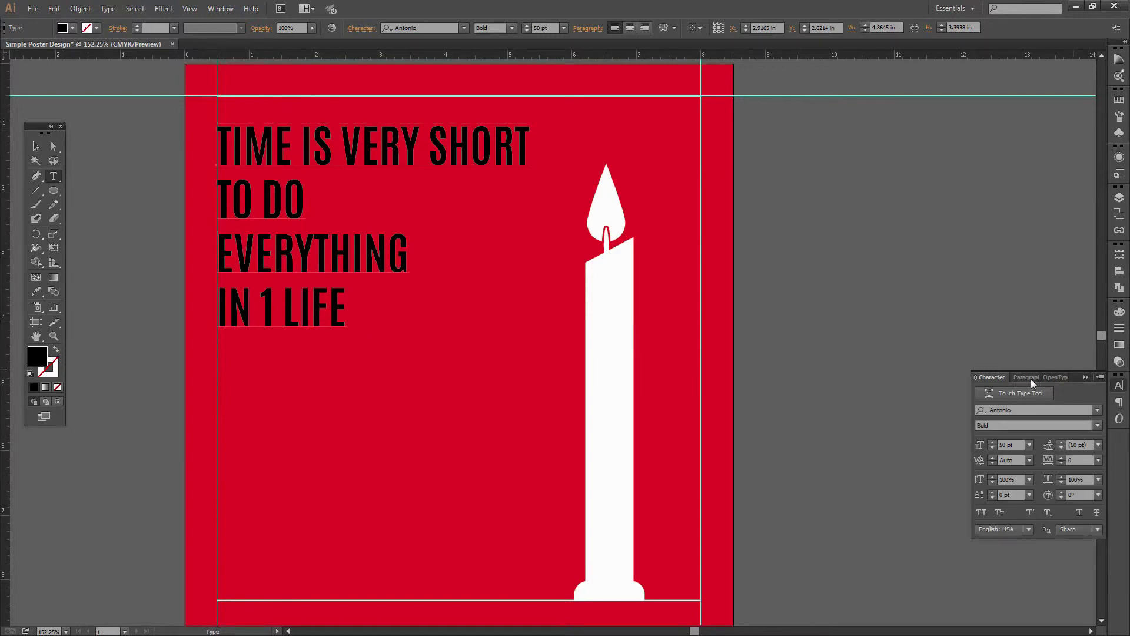
click(1027, 378)
click(1000, 393)
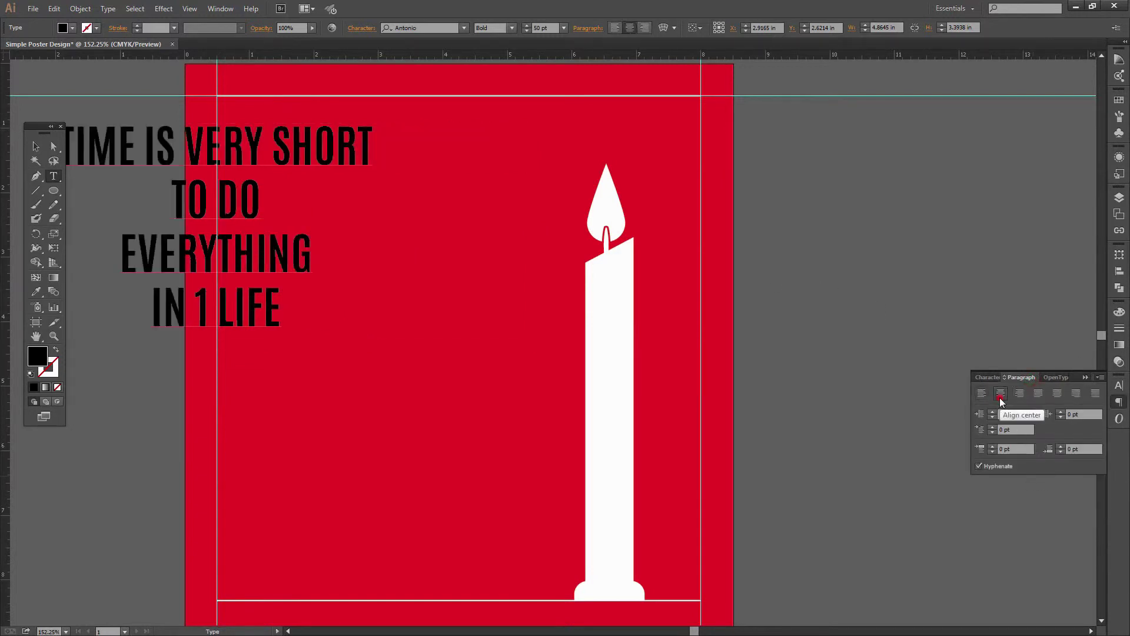
click(35, 146)
drag(256, 253, 411, 259)
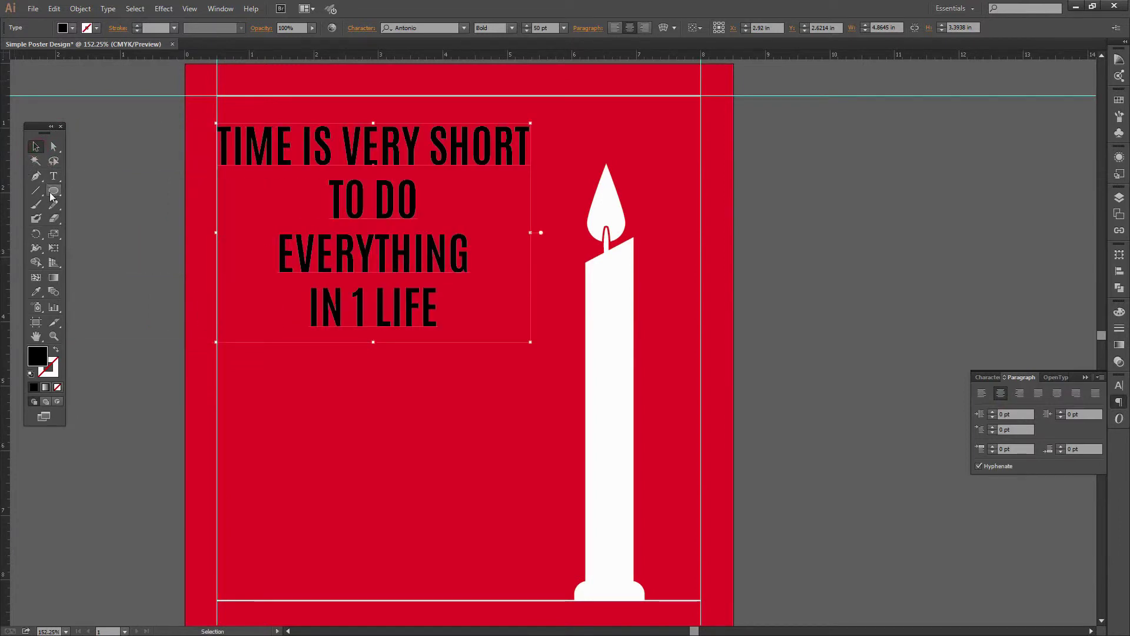
click(54, 176)
Step: Select the TO DO line and try font sizes of 80, 100 and 130 pt
triple_click(360, 199)
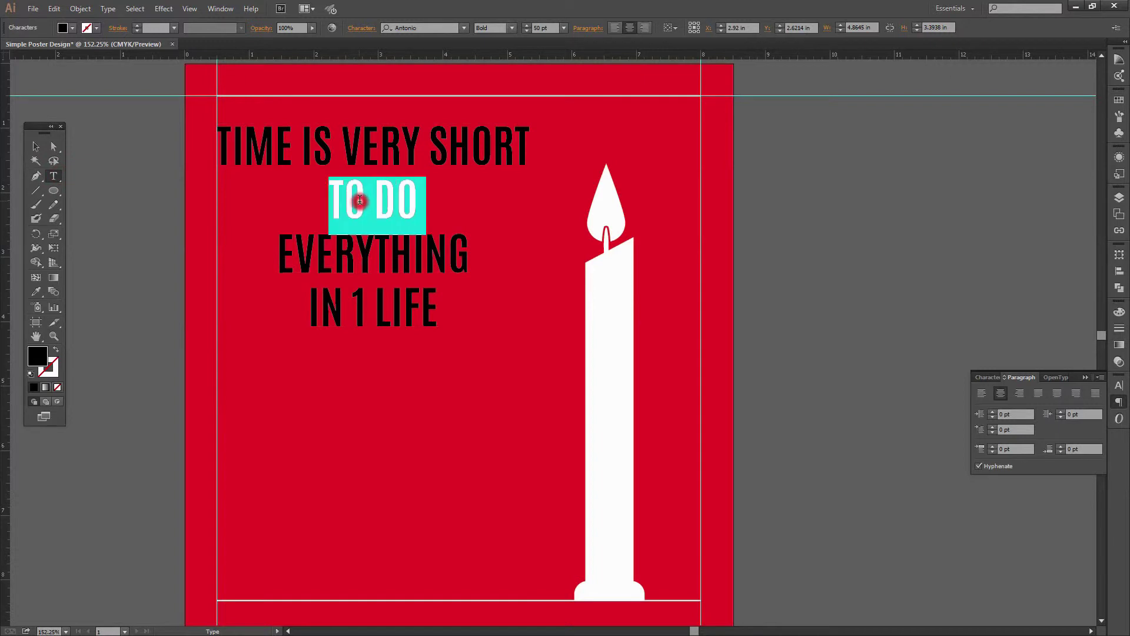
click(987, 377)
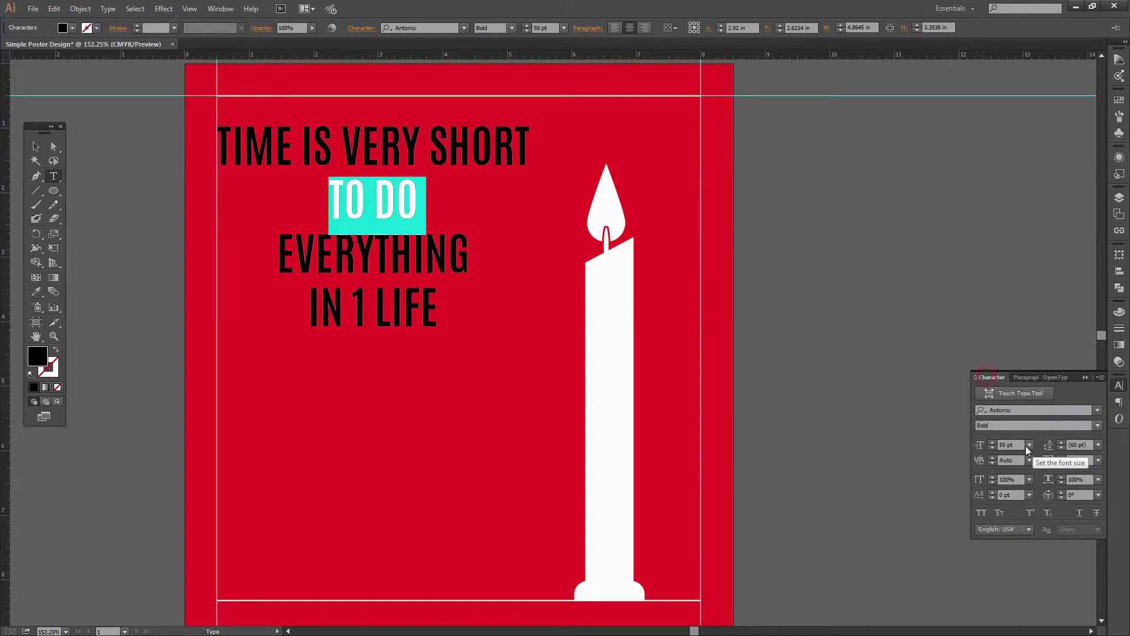
click(1008, 445)
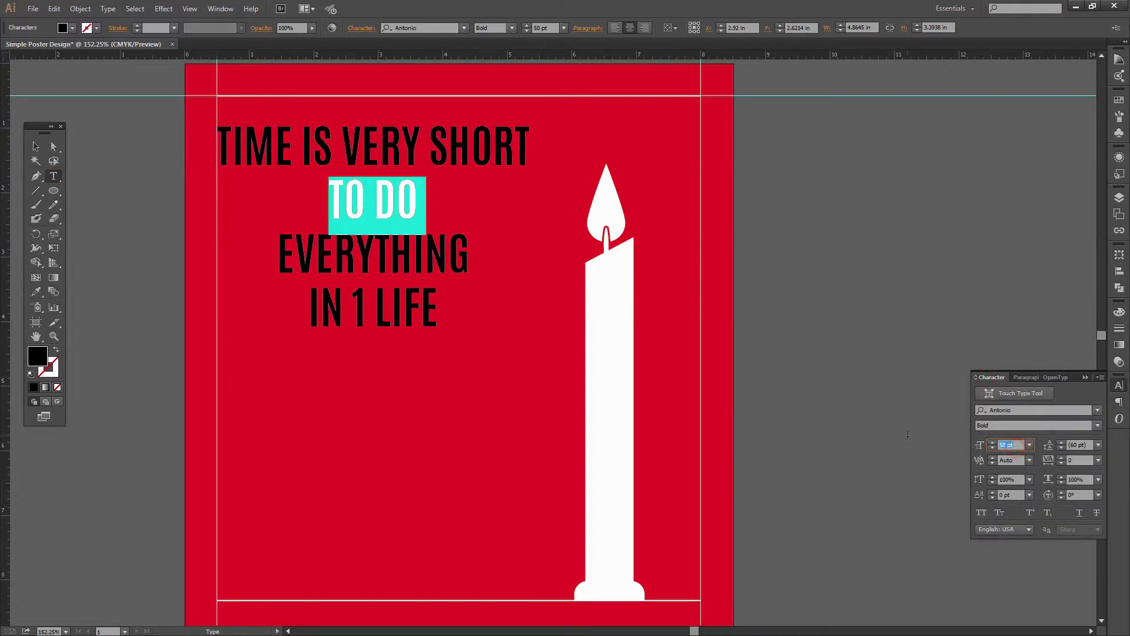
text(80)
key(Return)
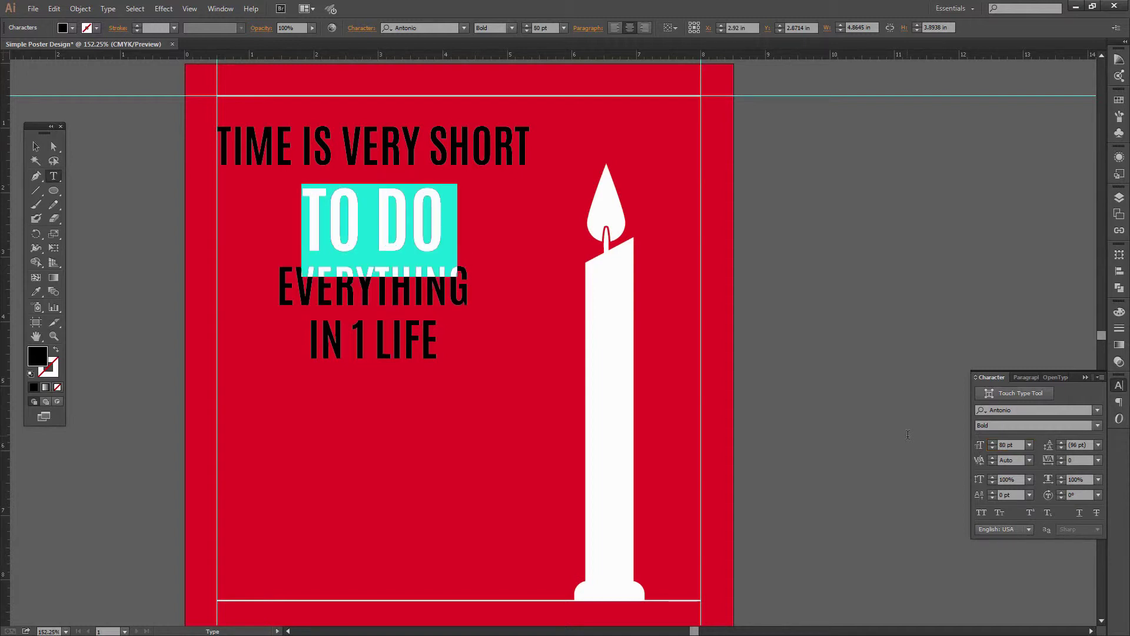
click(1016, 445)
text(100)
key(Return)
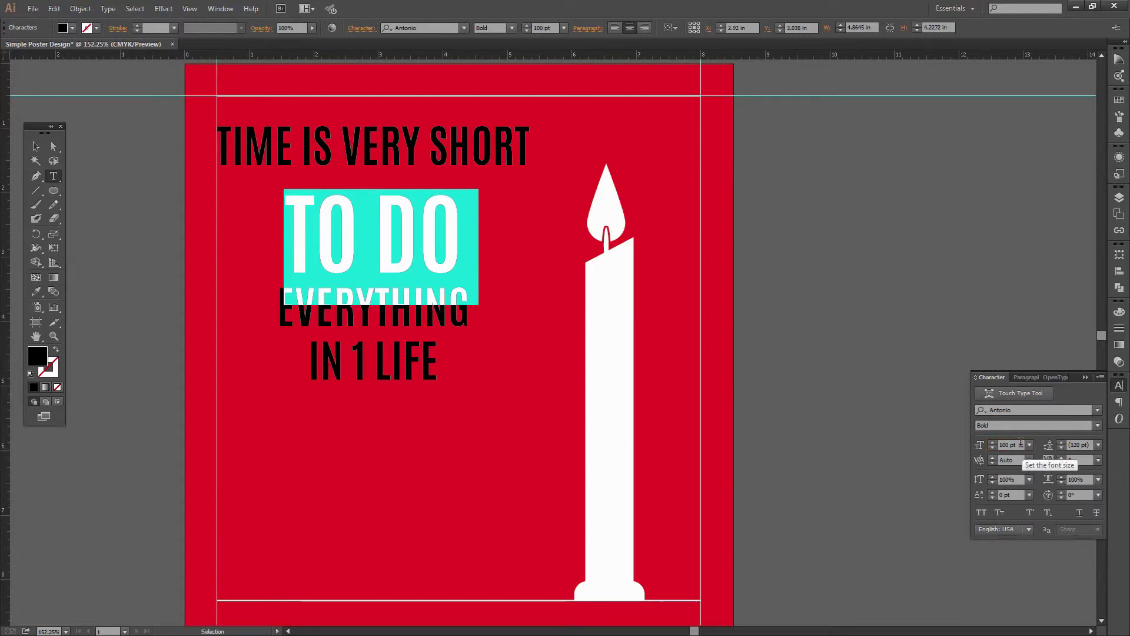
click(1021, 444)
text(130)
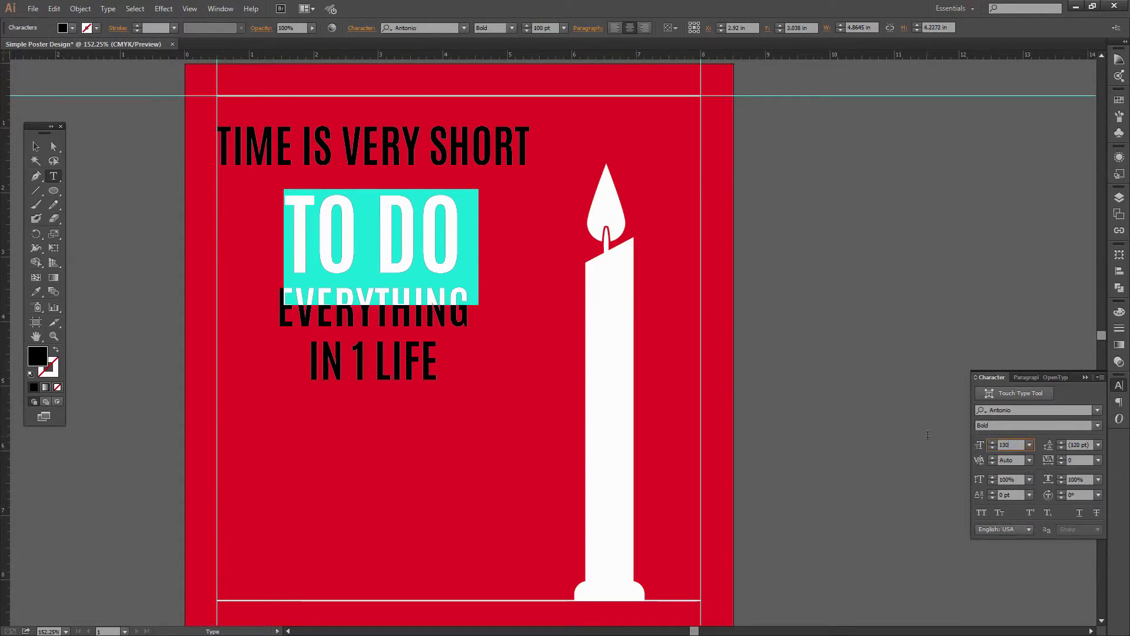
key(Return)
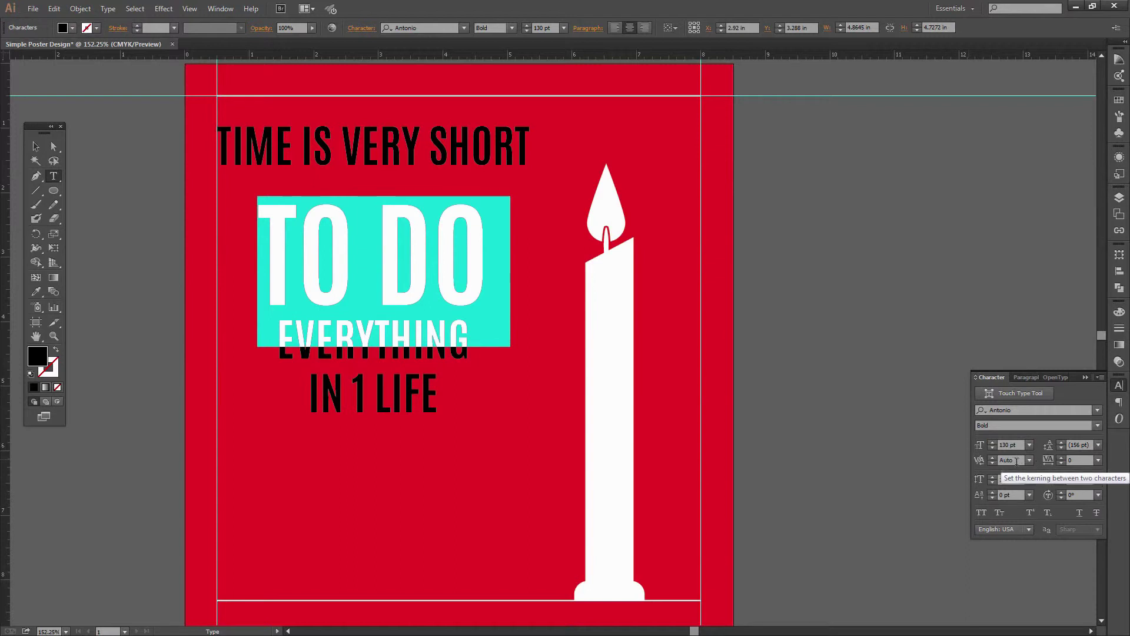
Step: Try 140, 160 and 180 pt on TO DO, then settle on 175 pt
click(1020, 445)
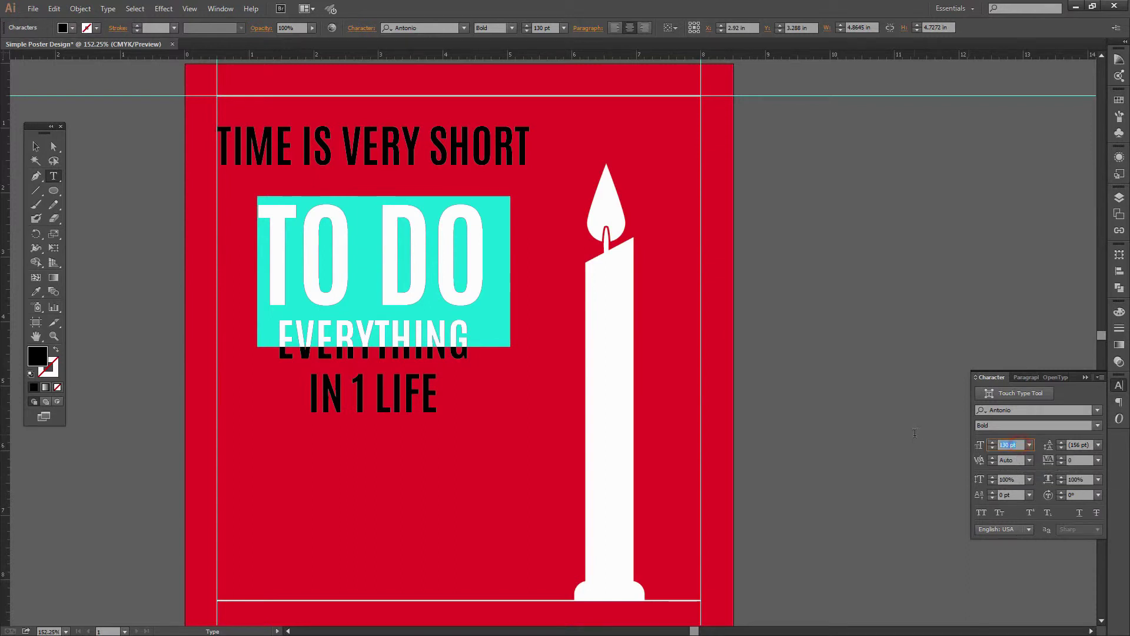
text(140)
key(Return)
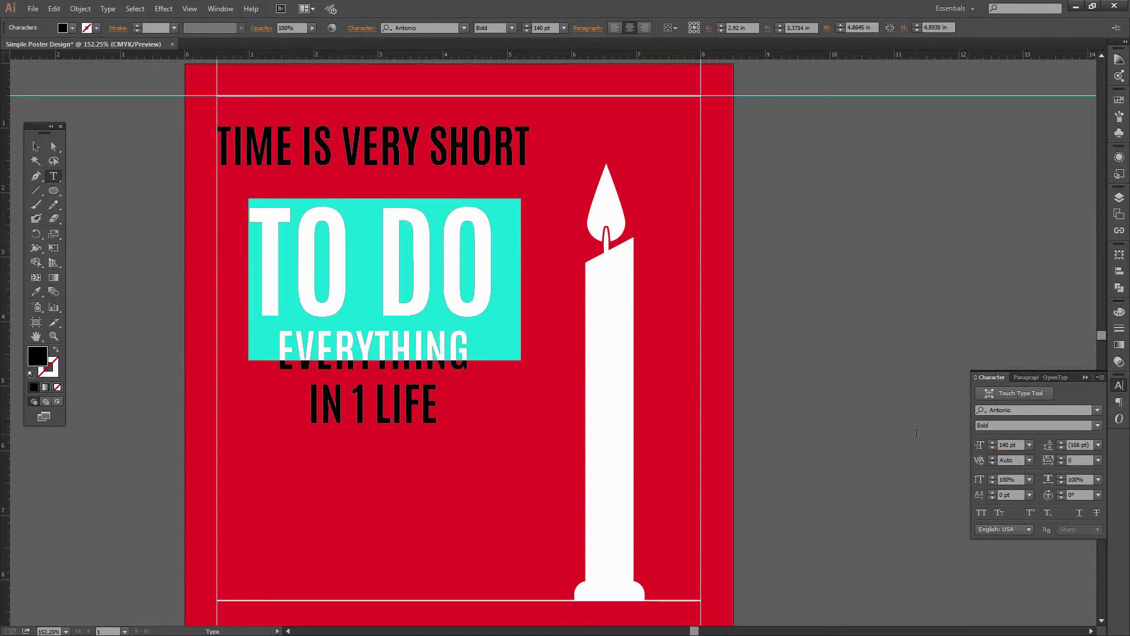
click(1016, 444)
text(160)
key(Return)
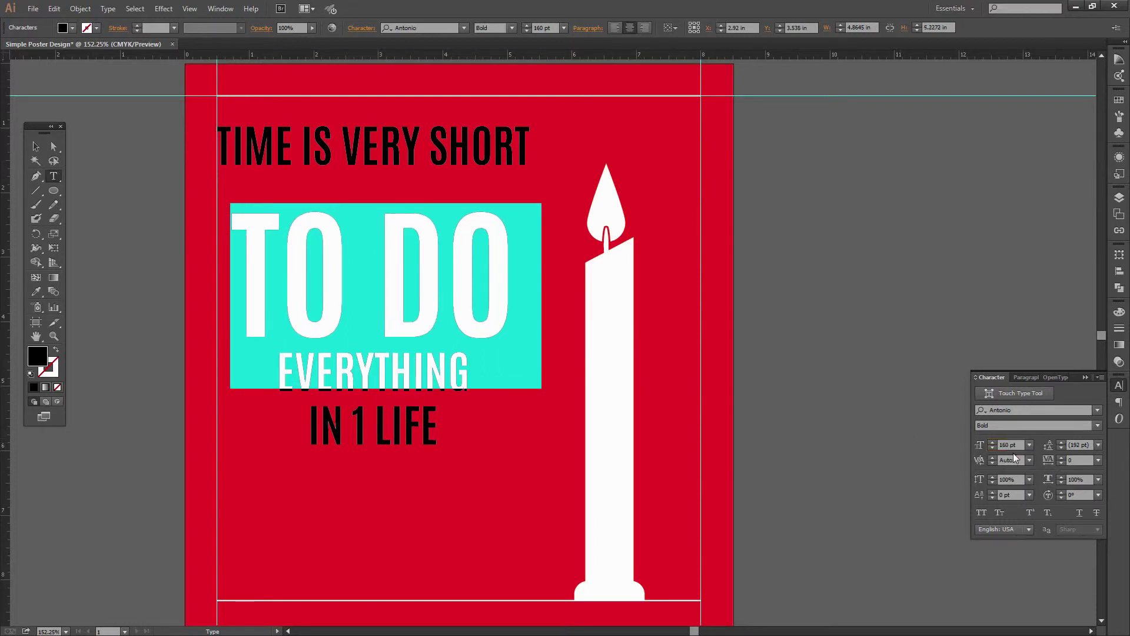
click(1009, 445)
text(180)
key(Return)
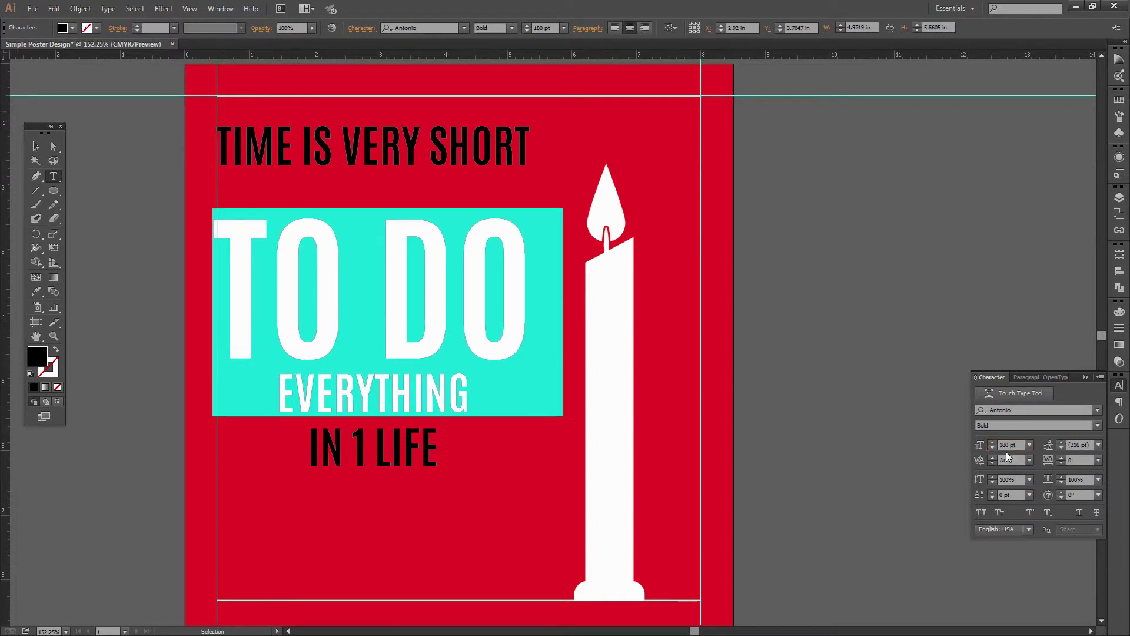
click(1009, 445)
text(17)
text(5)
key(Return)
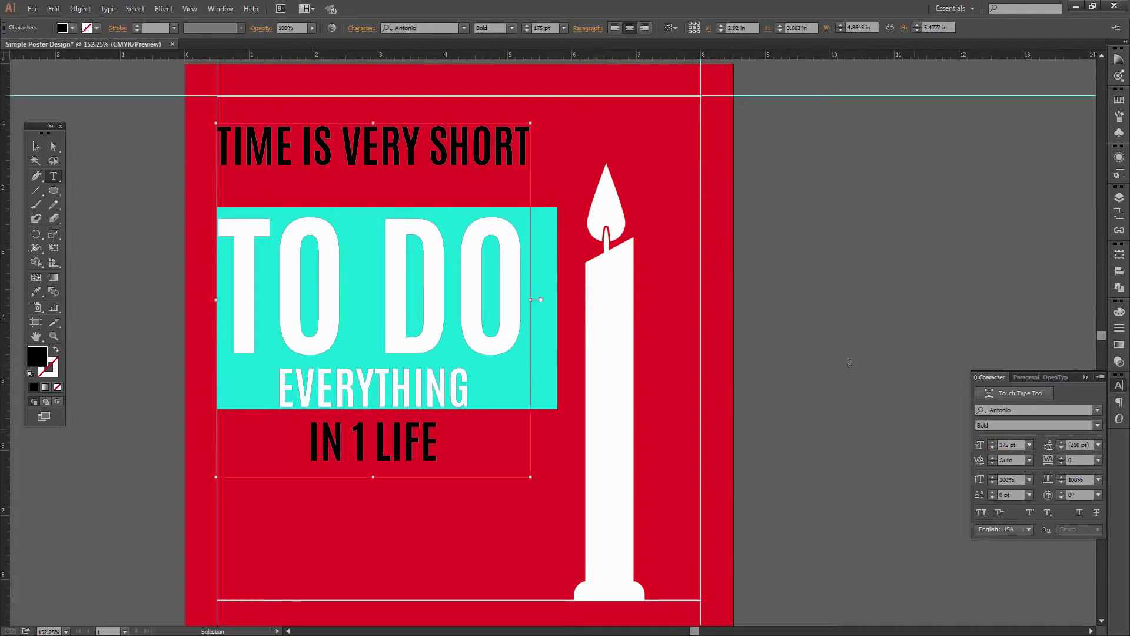
Step: Resize EVERYTHING through 80 and 82 pt to a final 83 pt, then deselect
double_click(353, 379)
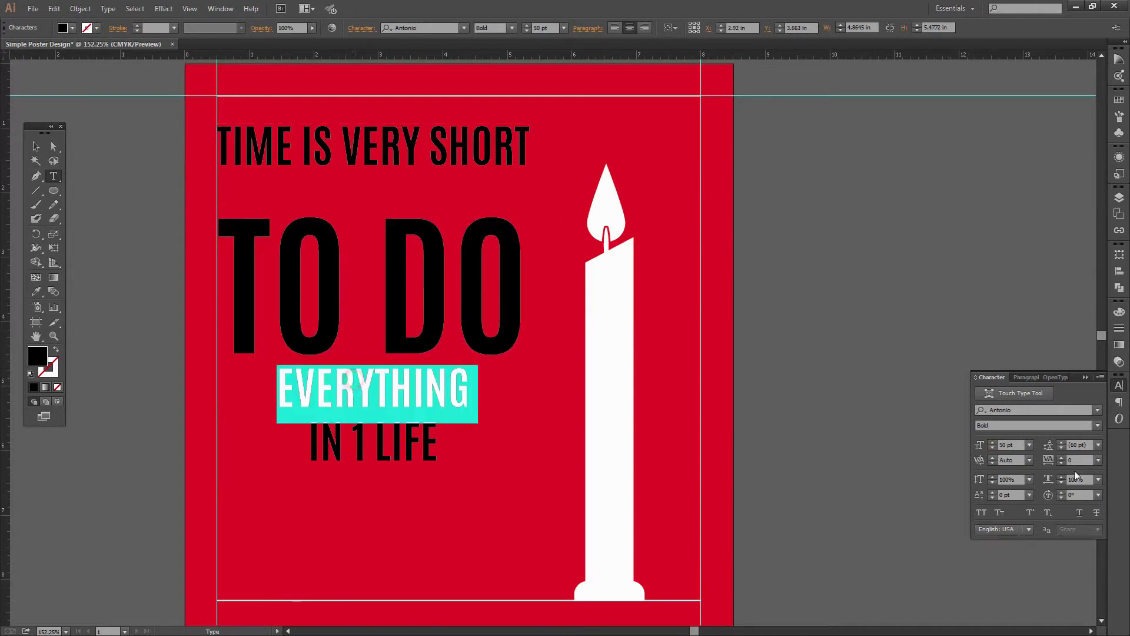
click(1014, 446)
text(80)
key(Return)
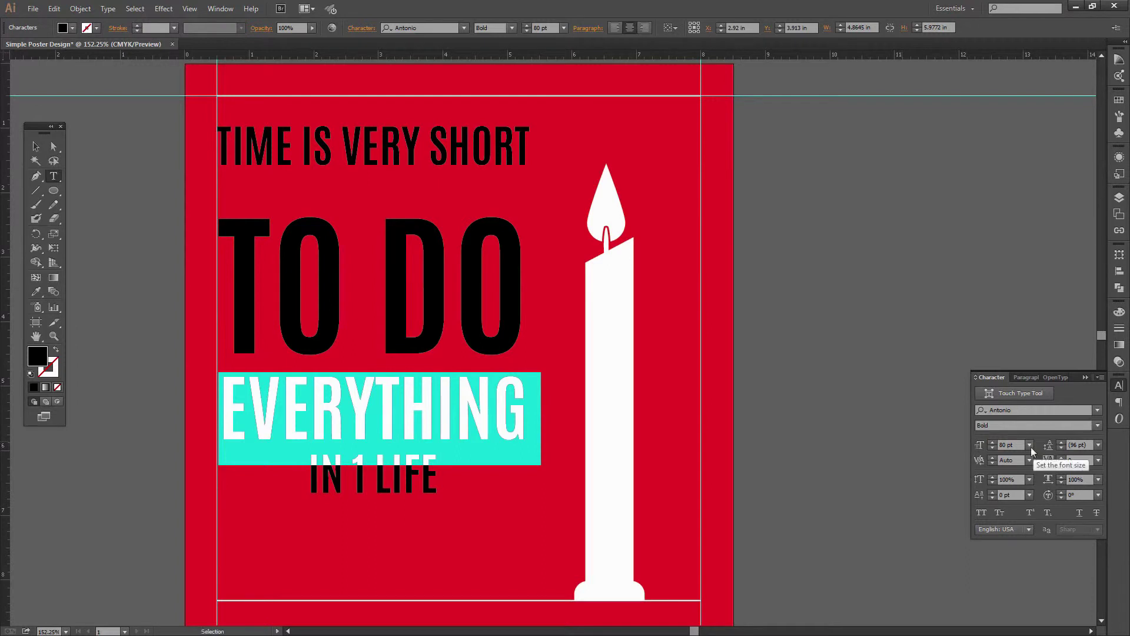
click(1013, 445)
text(82)
key(Return)
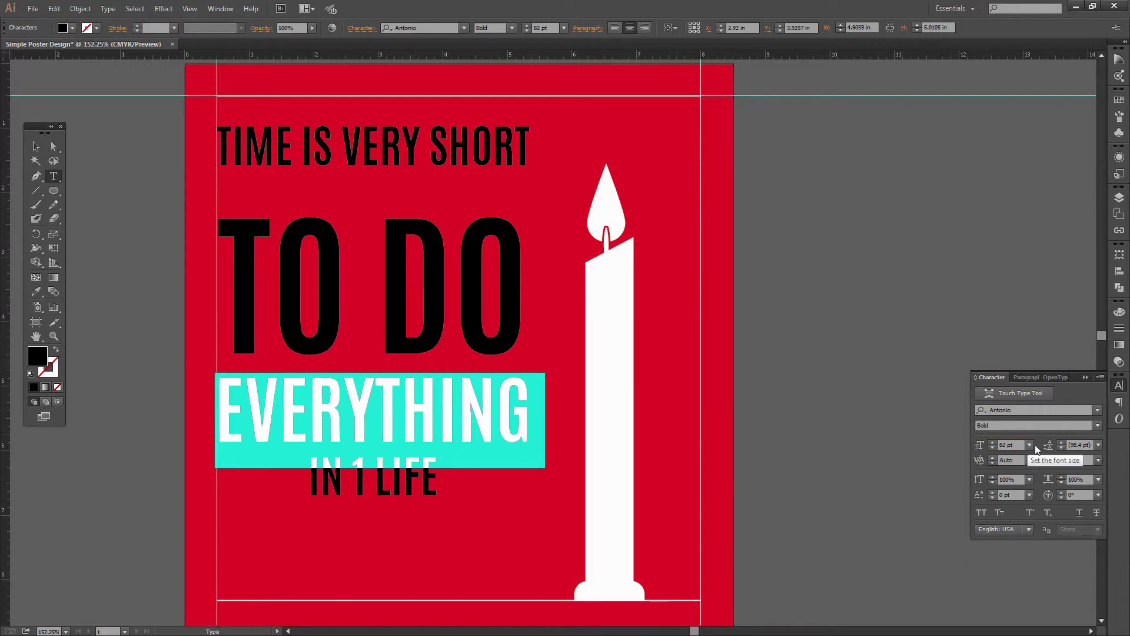
click(1010, 445)
text(83)
key(Return)
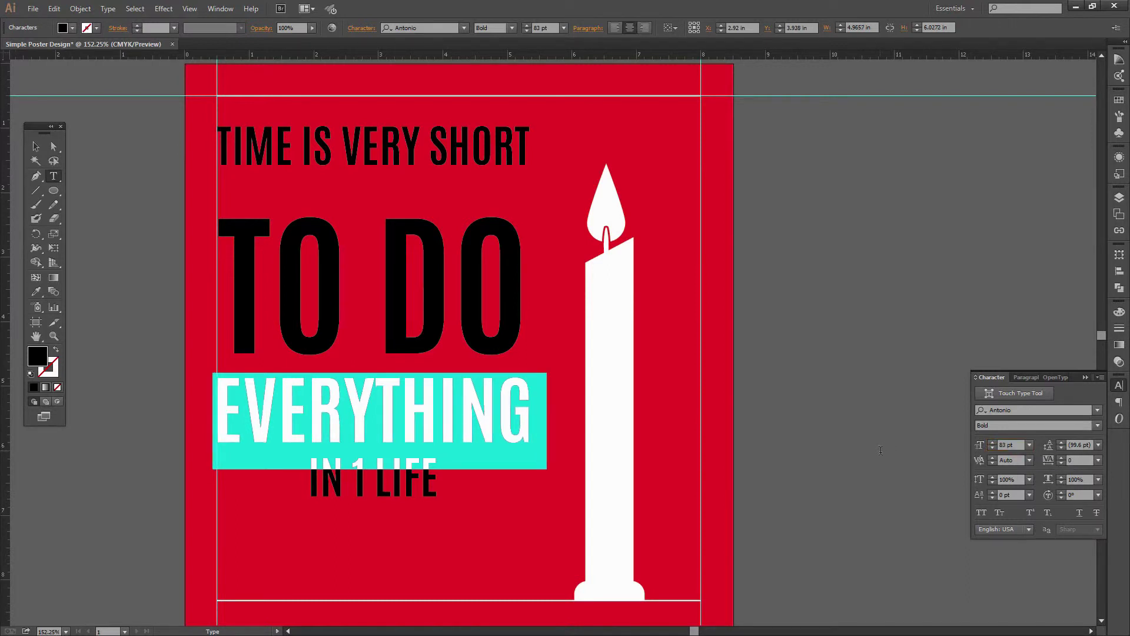
click(530, 408)
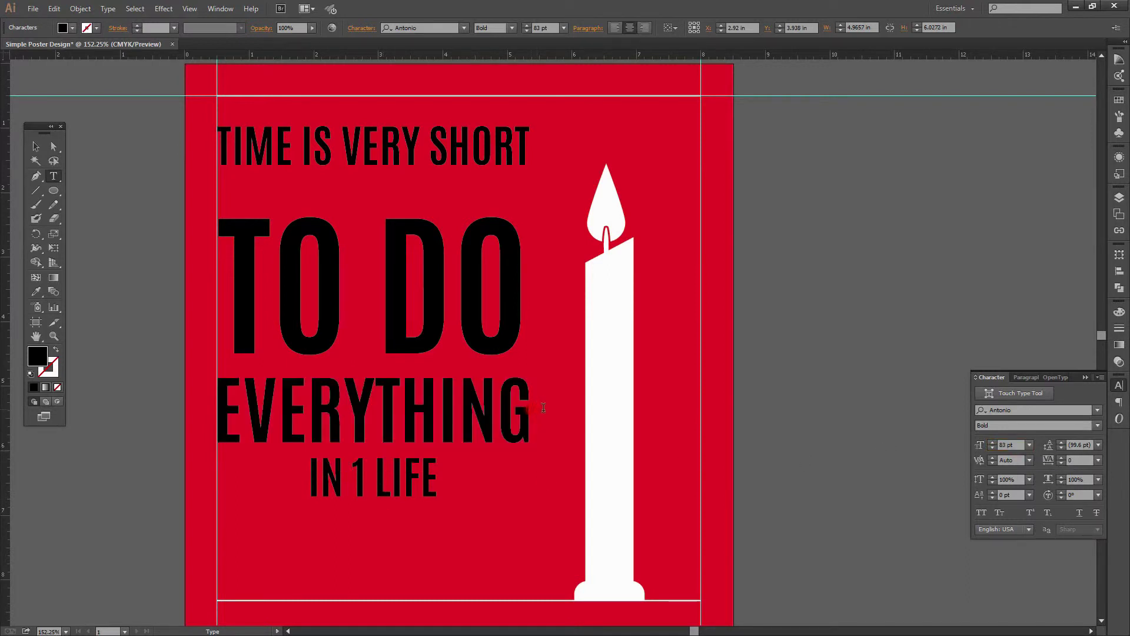
Step: Select the IN 1 LIFE line and try 100 and 130 pt before settling on 125 pt
click(533, 412)
triple_click(372, 471)
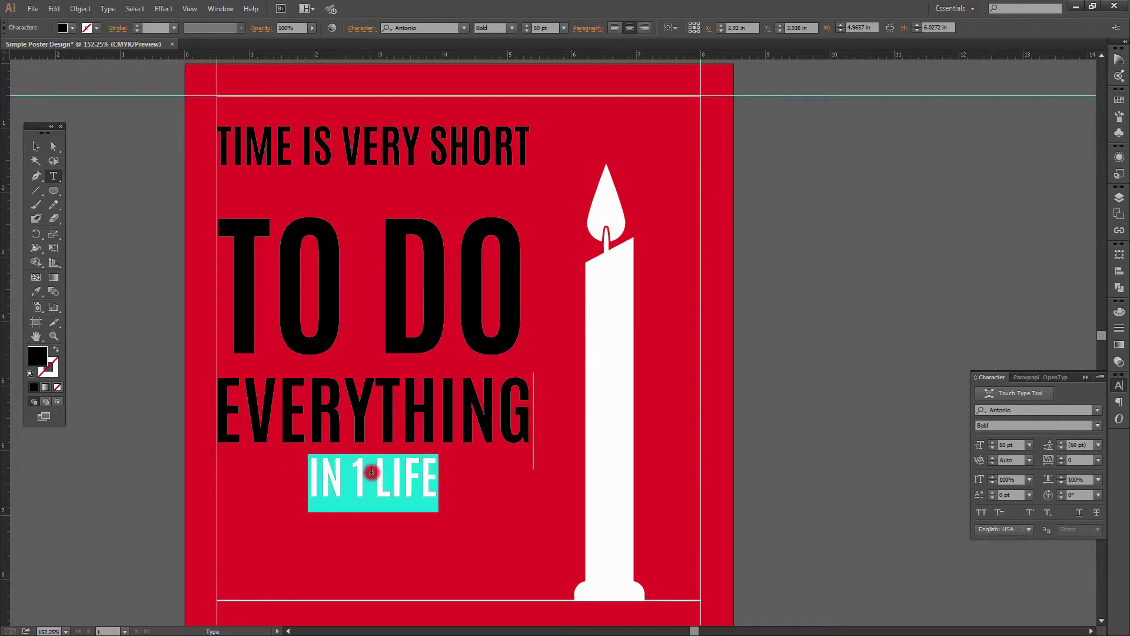
click(1017, 445)
text(100)
key(Return)
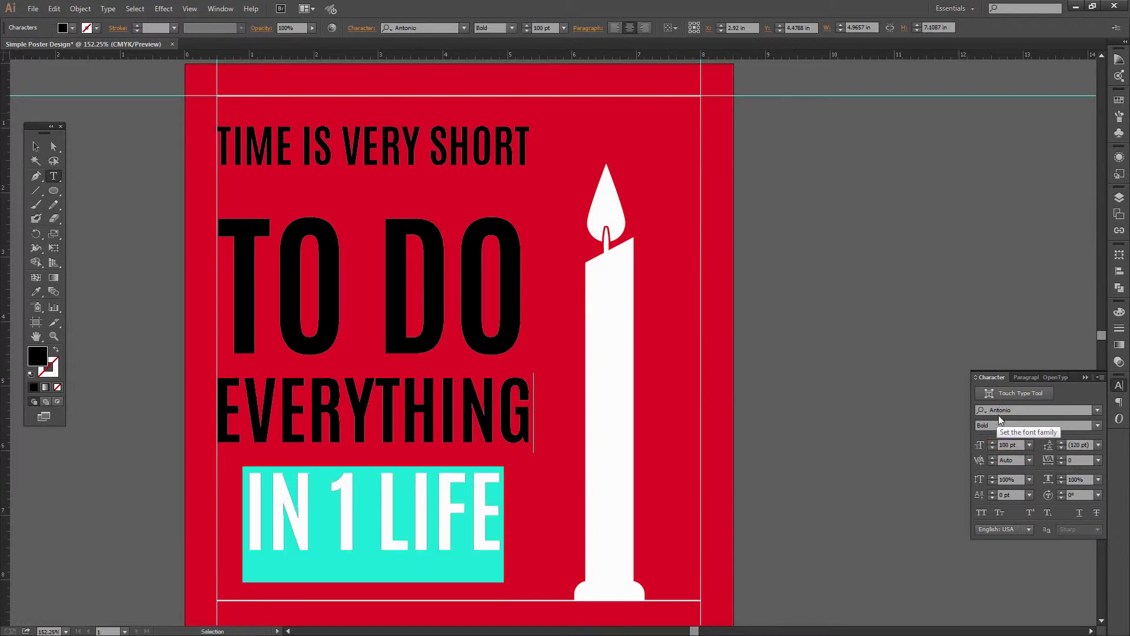
click(1011, 446)
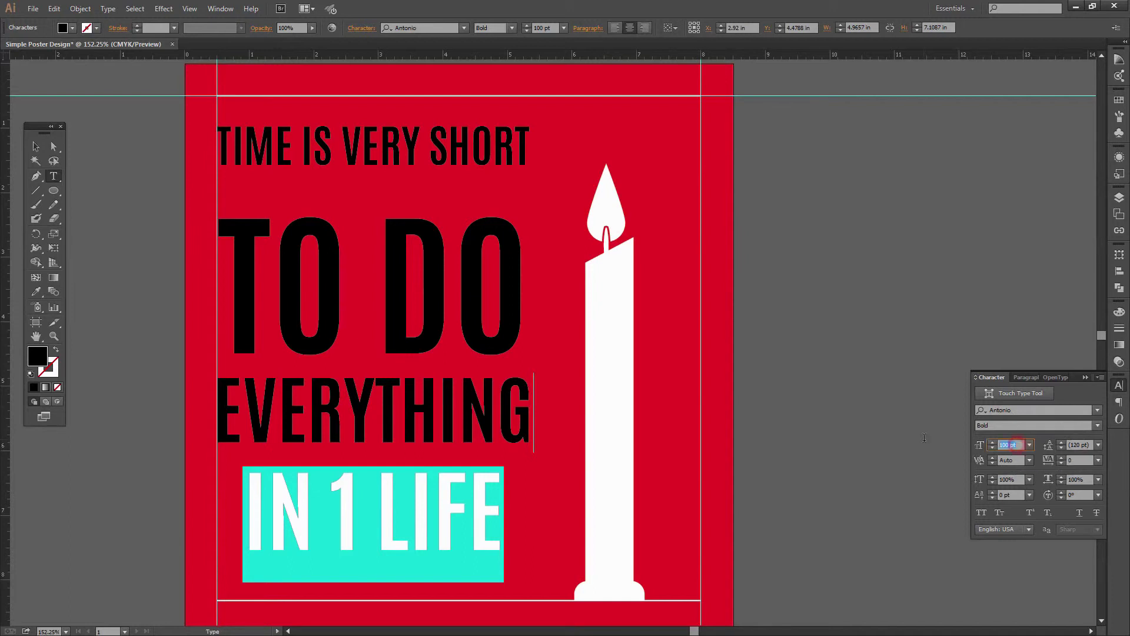
text(130)
key(Return)
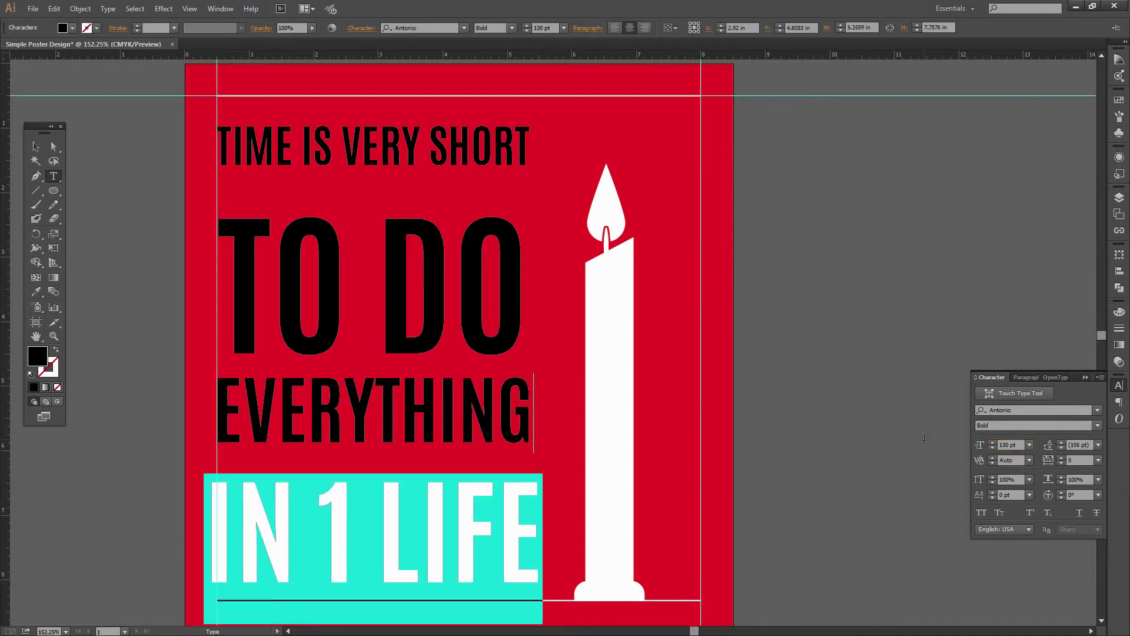
click(1011, 445)
text(125)
key(Return)
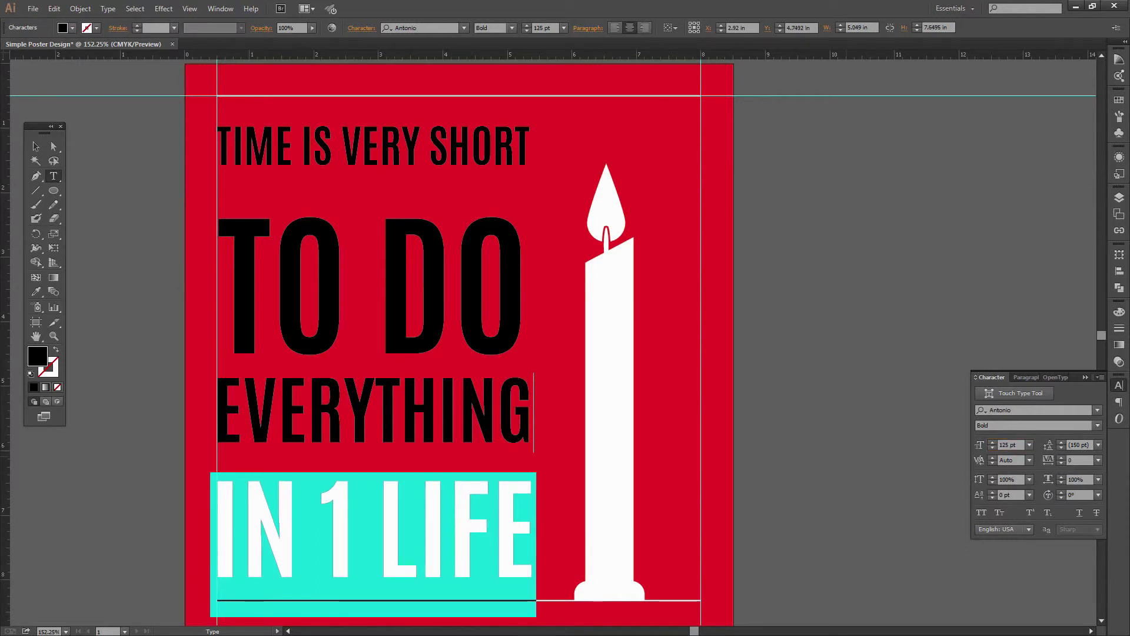
Step: Set the TO DO line's leading to 180 pt, then tighten it to 170 pt
triple_click(328, 239)
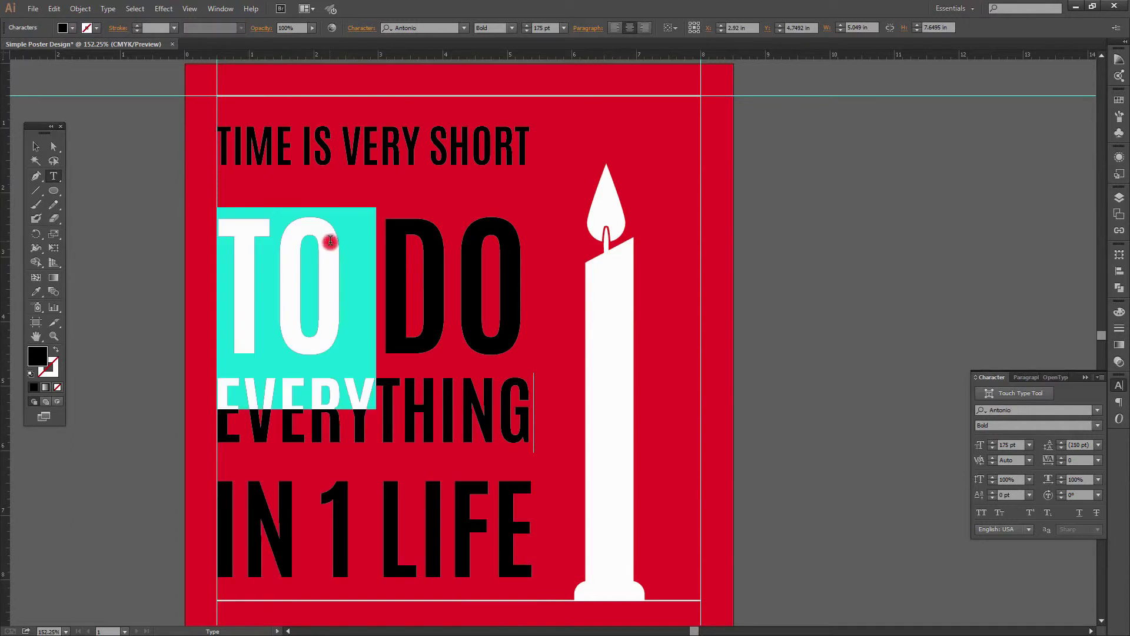
click(1077, 445)
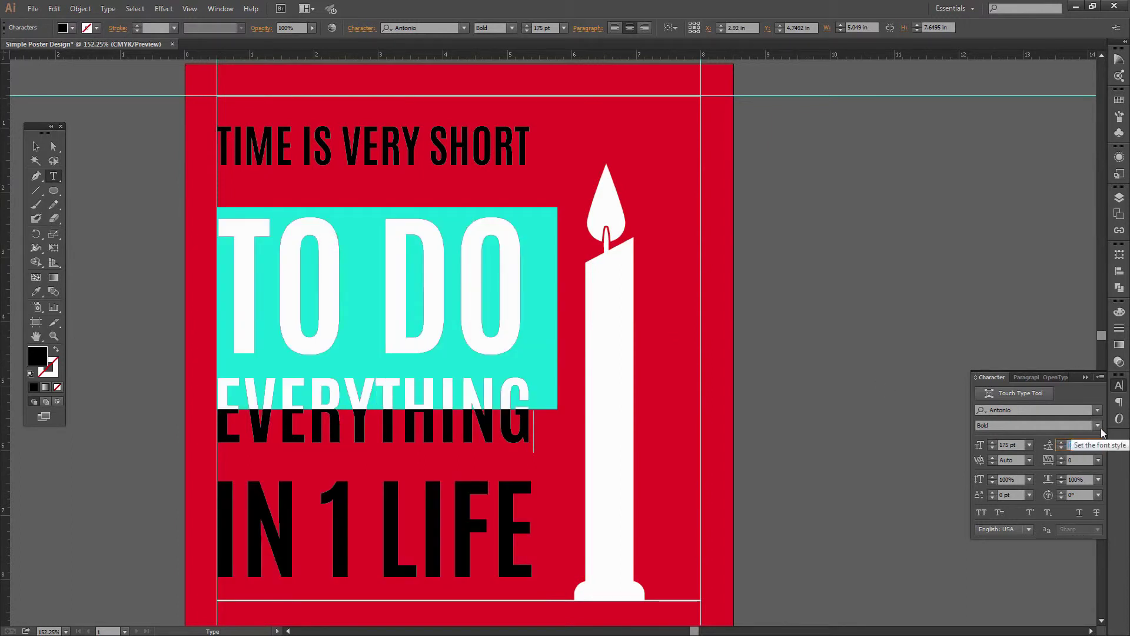
text(180)
key(Return)
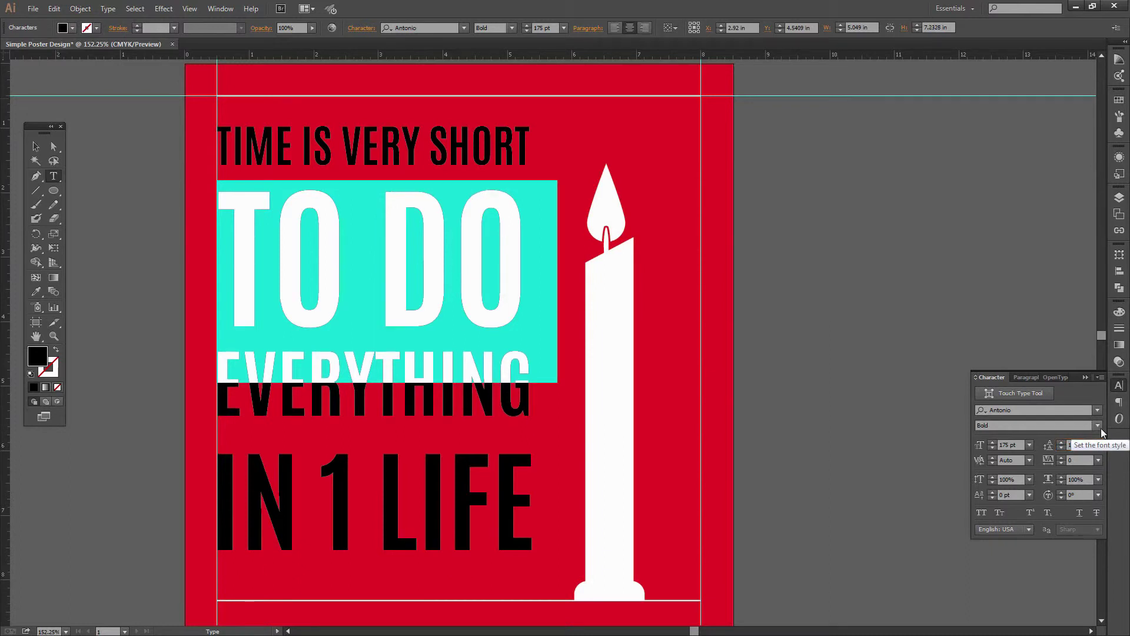
click(1075, 444)
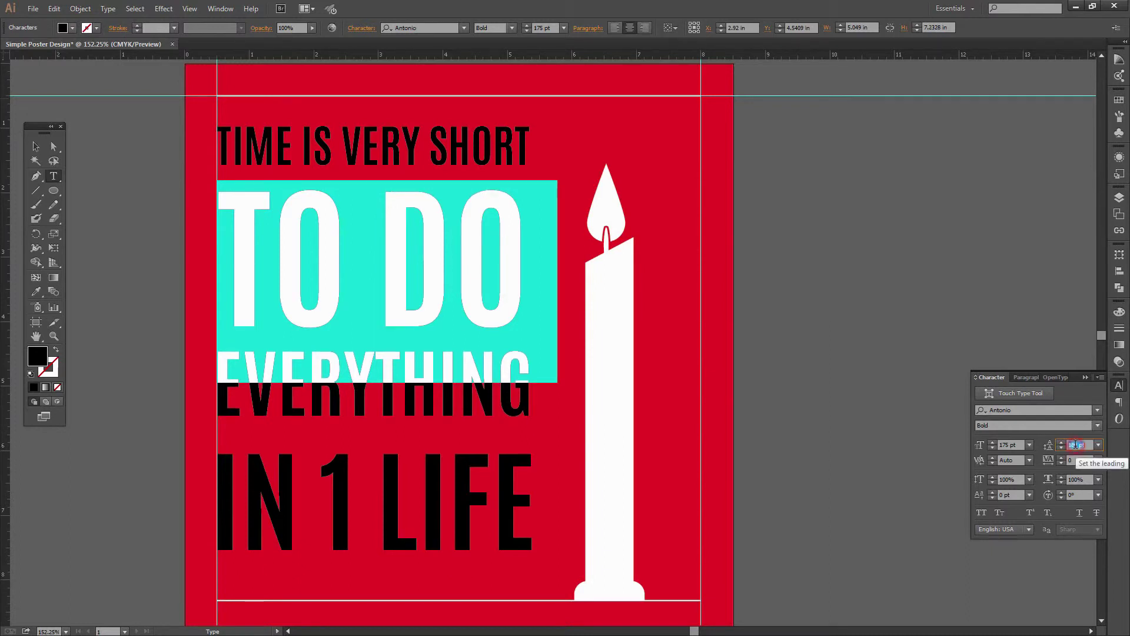
text(17)
text(0)
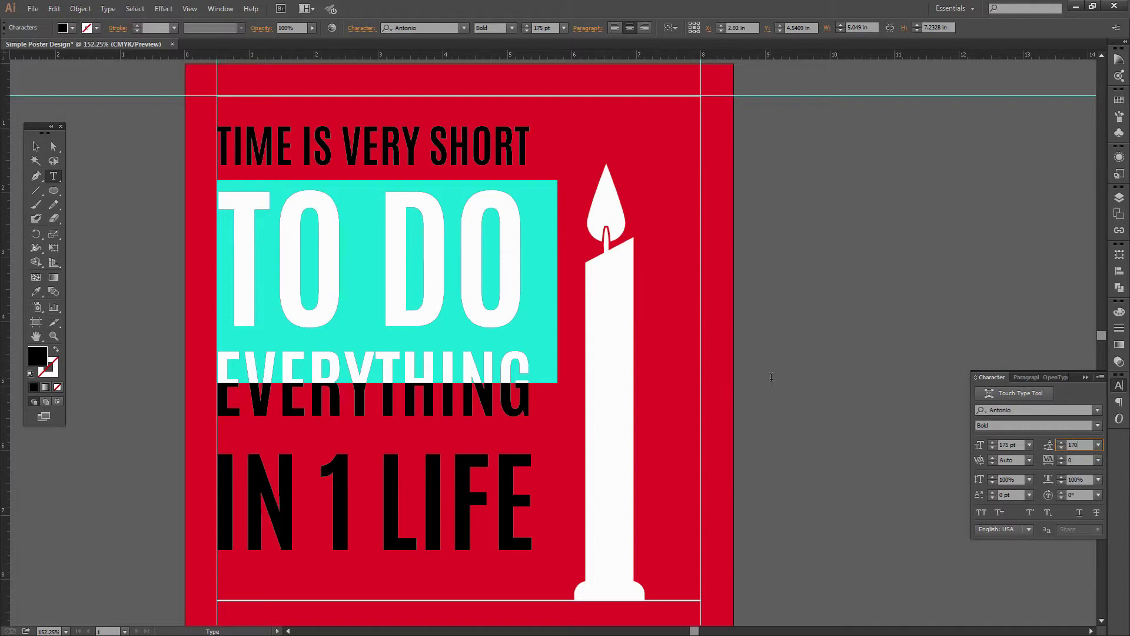
key(Return)
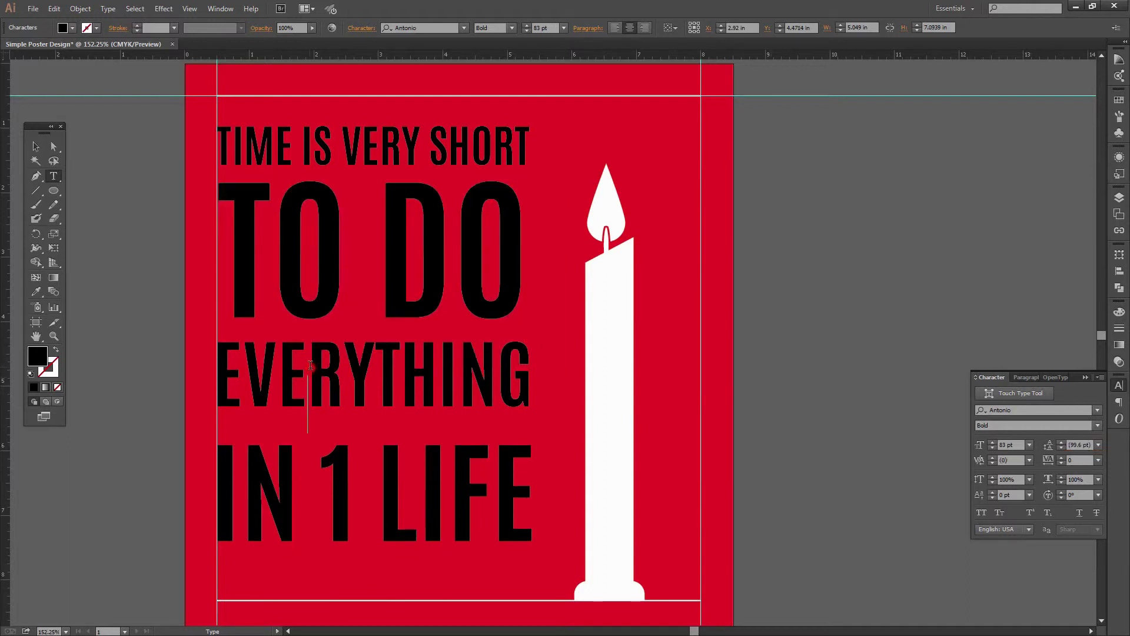
Step: Set the IN 1 LIFE line's leading to 120 pt
double_click(309, 363)
triple_click(353, 485)
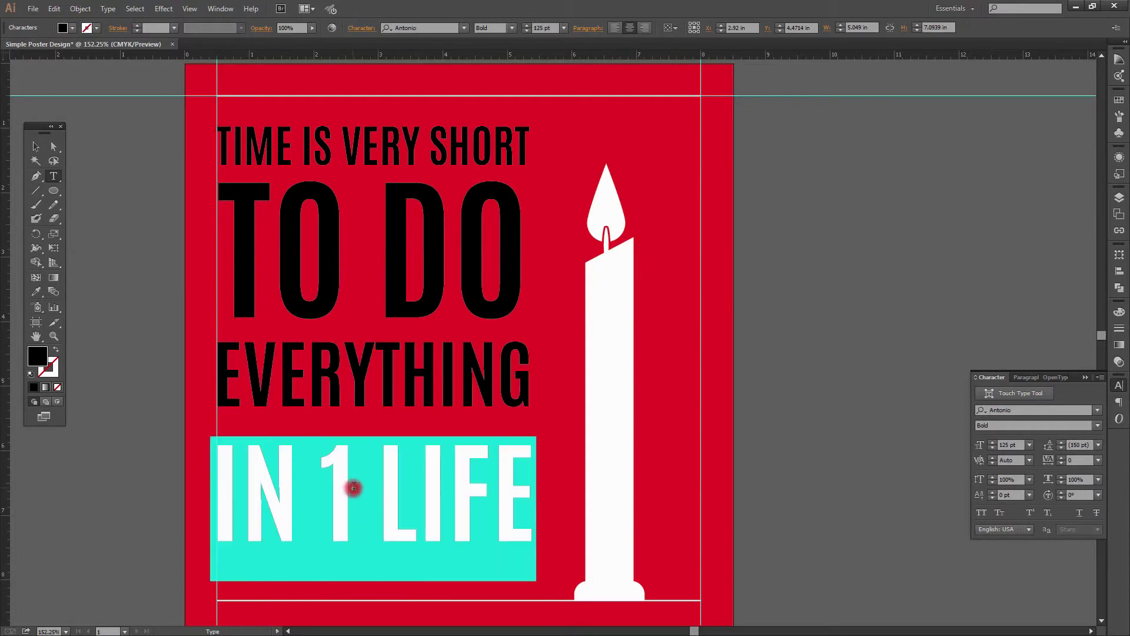
click(1078, 445)
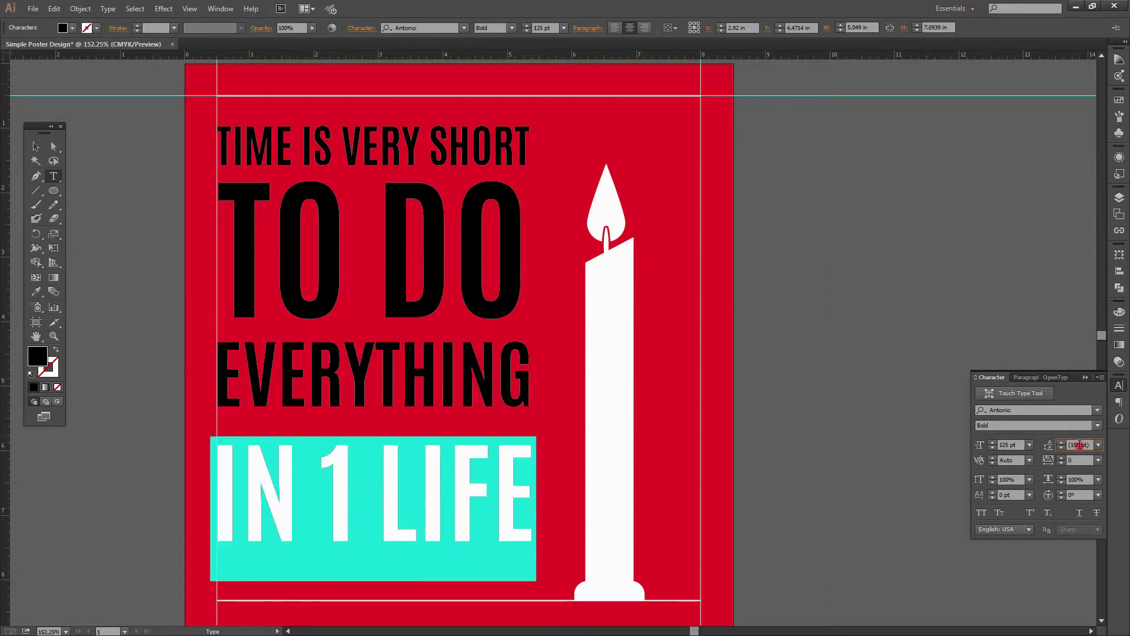
text(1)
text(20)
key(Return)
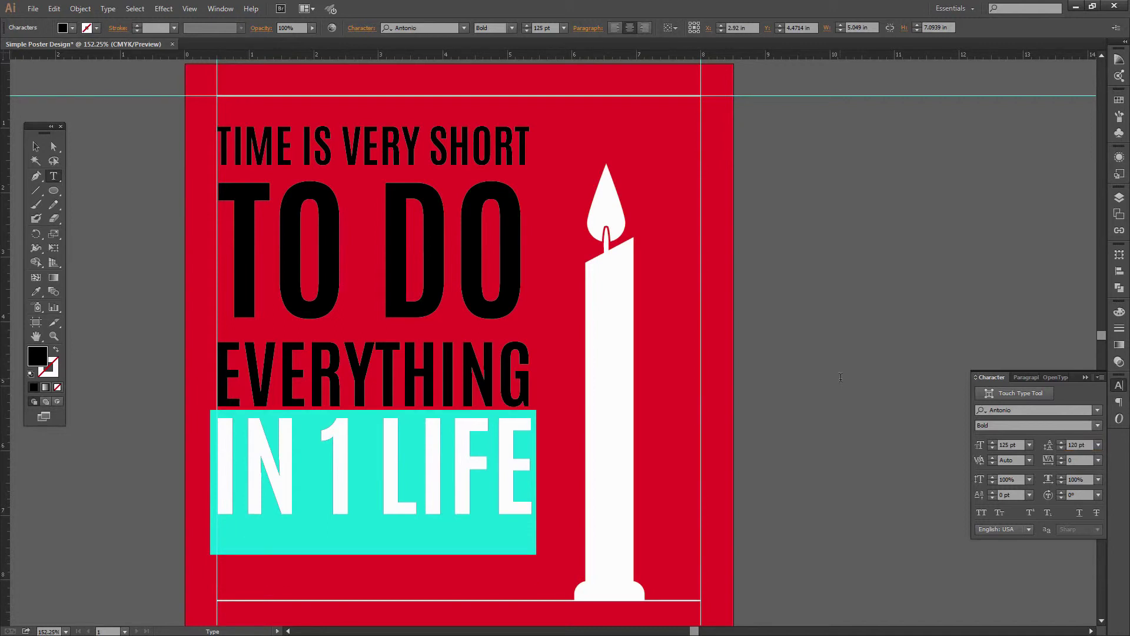
Step: Drag the quote block about 1.12 in lower beside the candle, then reselect it
key(Escape)
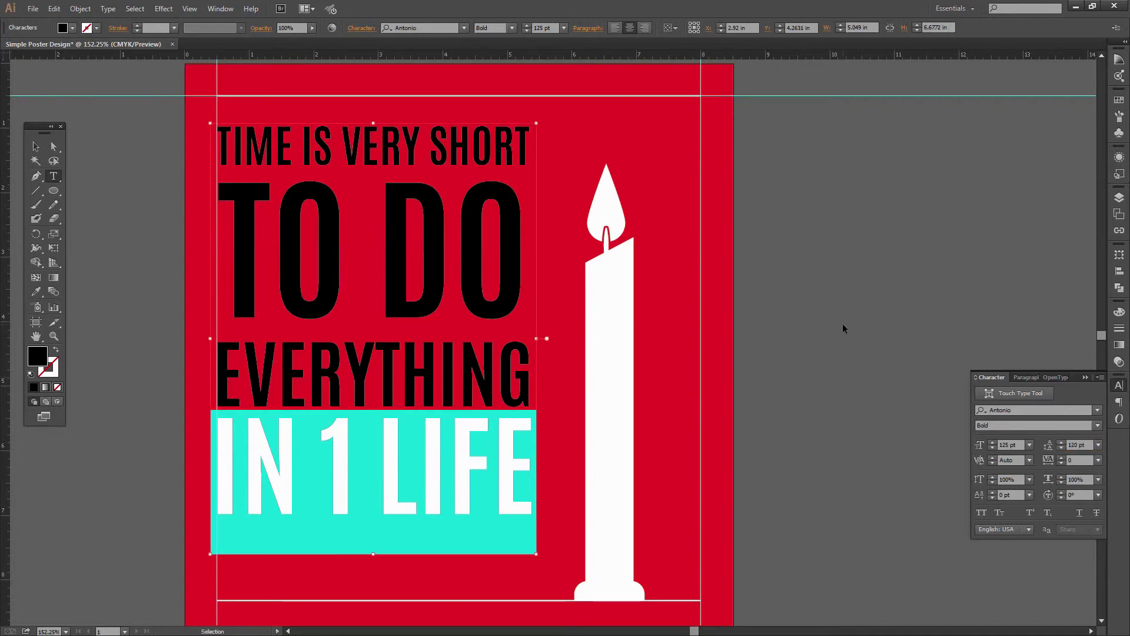
click(843, 327)
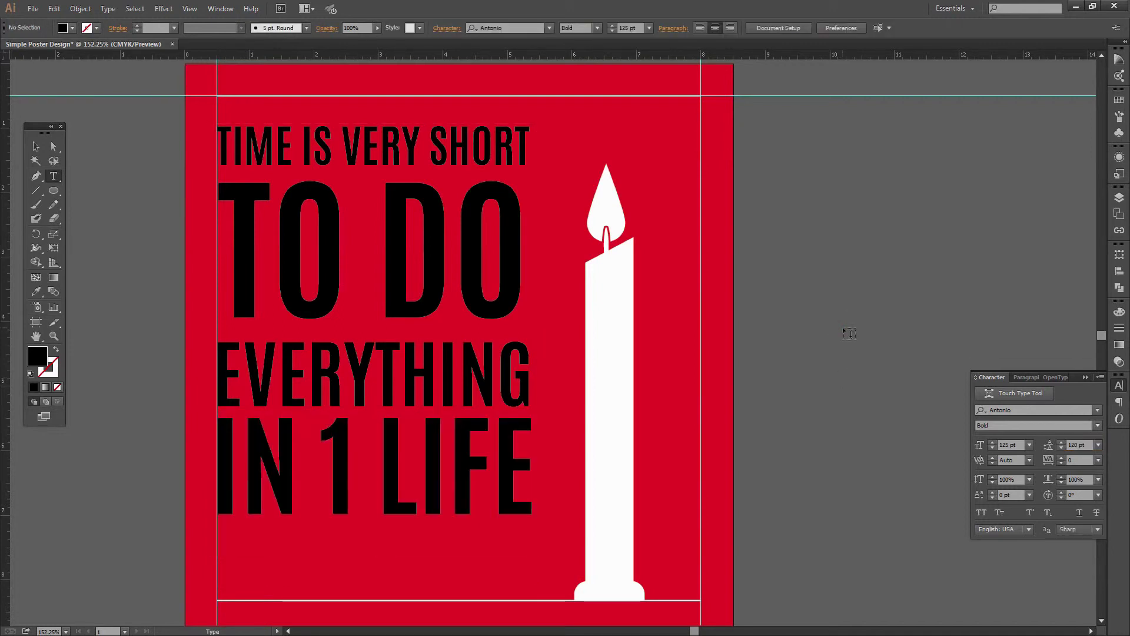
scroll(843, 327, down, 1)
alt+scroll(842, 327, down, 2)
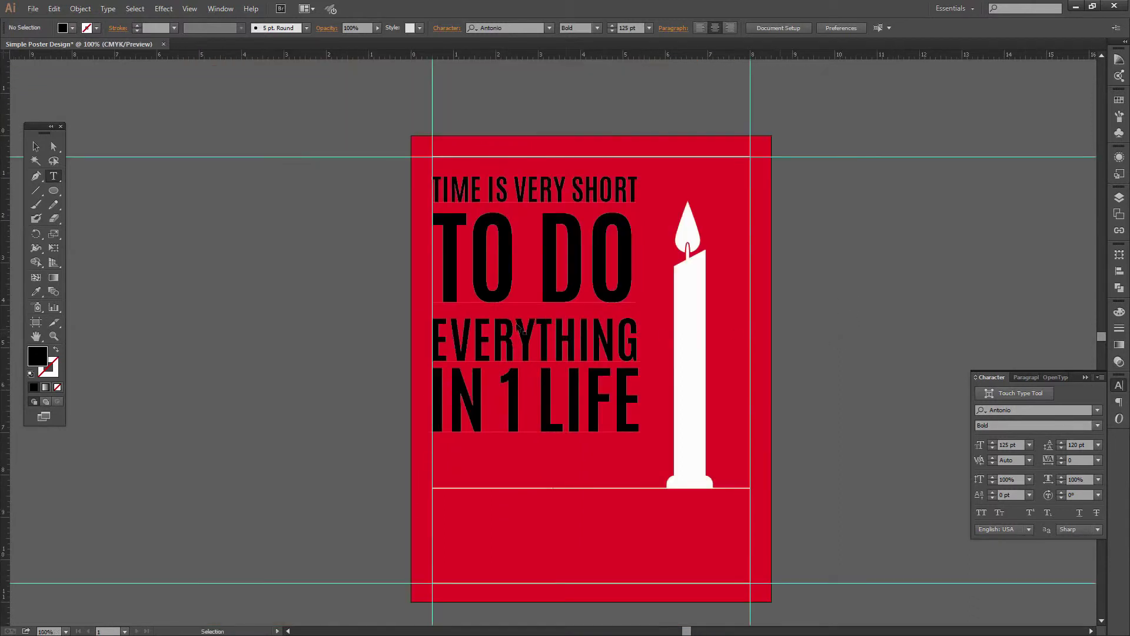
key(v)
drag(552, 239, 544, 277)
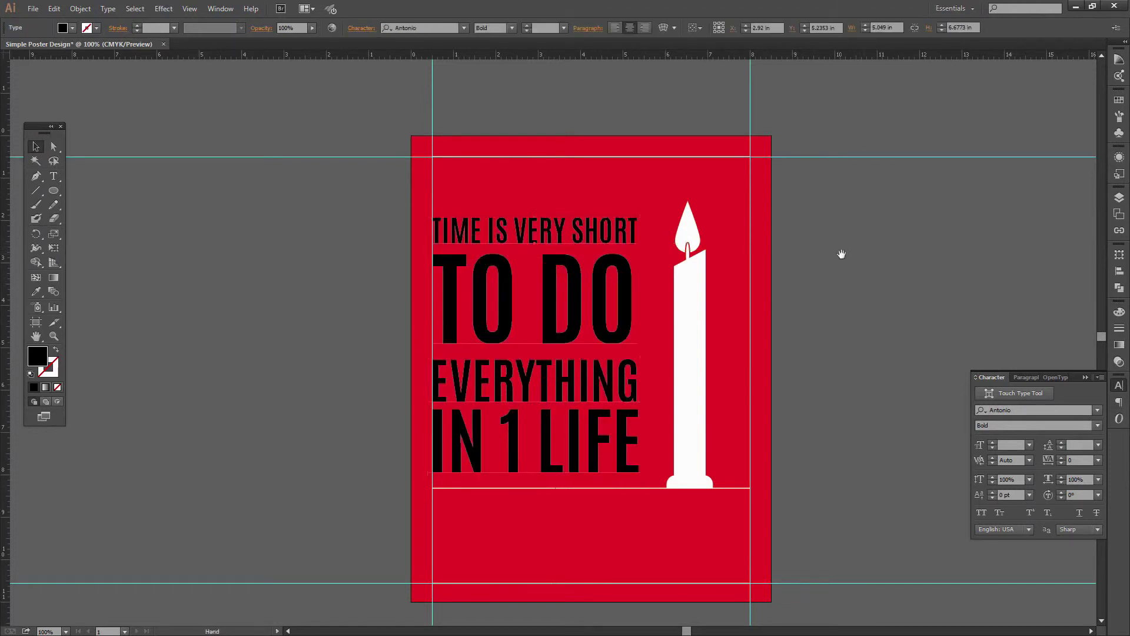
drag(841, 252, 608, 239)
click(36, 336)
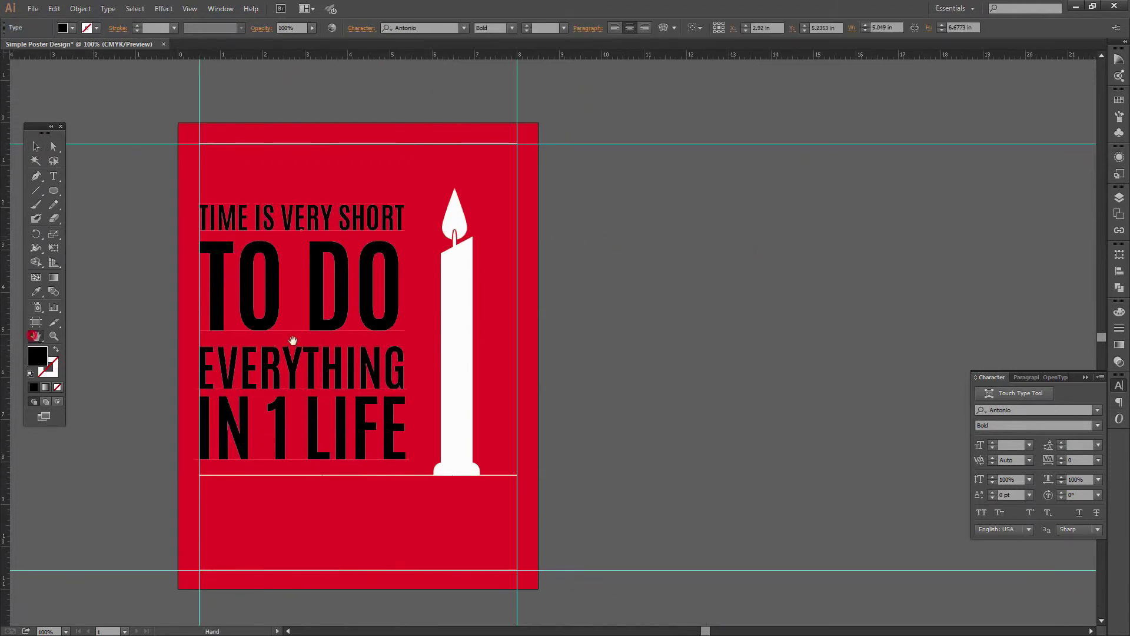
mouse_move(295, 341)
mouse_down()
mouse_move(461, 313)
mouse_move(373, 328)
mouse_up()
drag(489, 397, 440, 385)
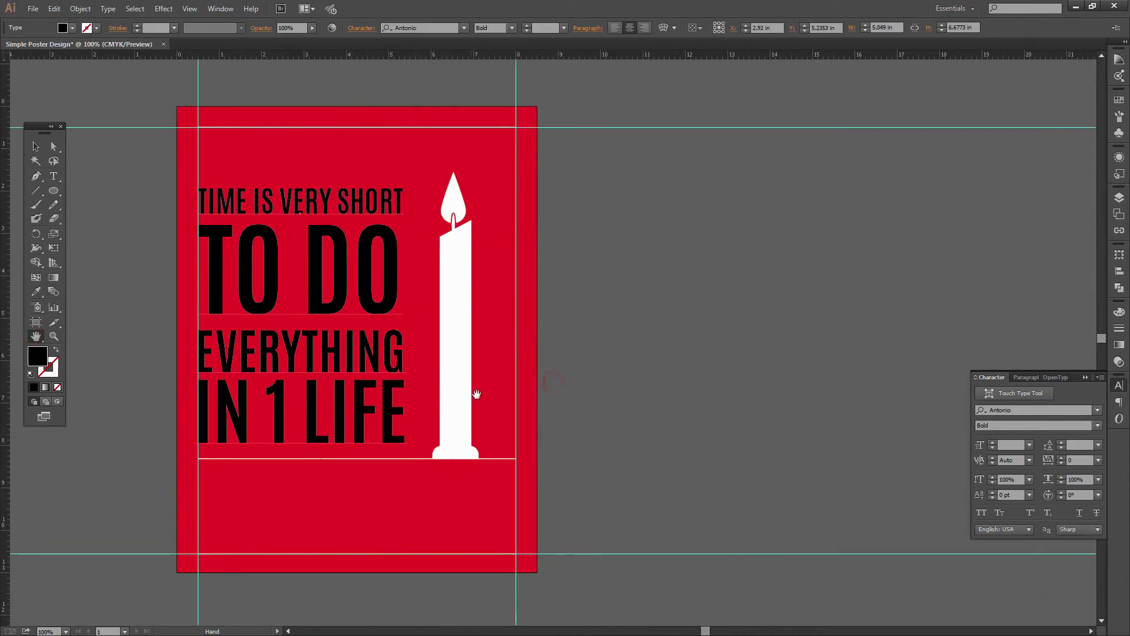
click(35, 146)
click(373, 290)
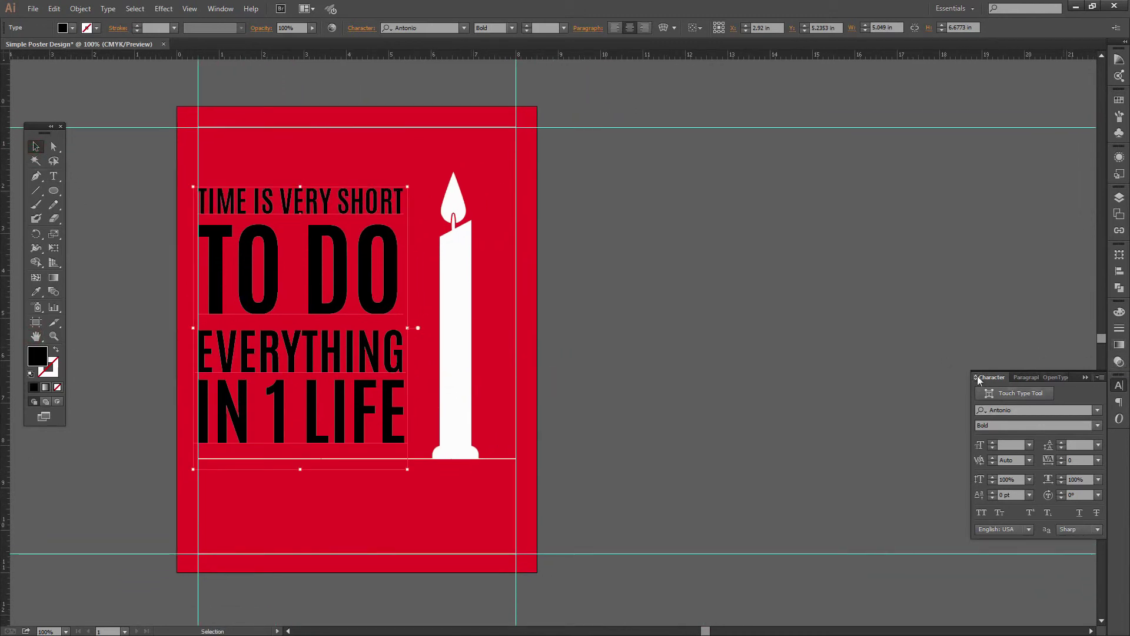
Step: Make the quote text white using the Color panel
click(220, 8)
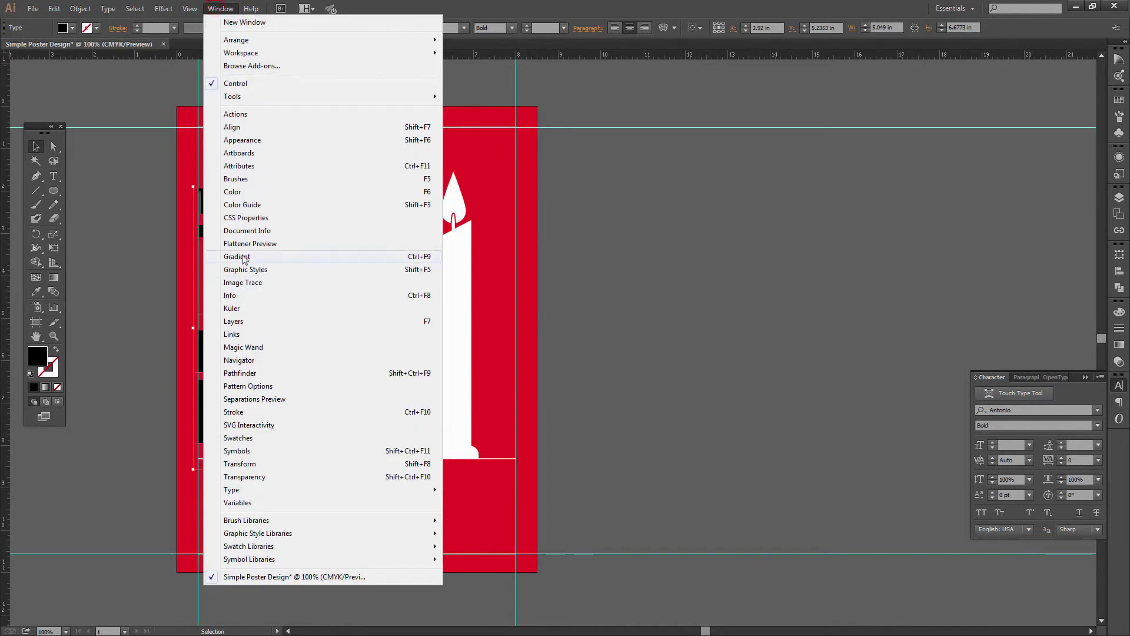
click(233, 192)
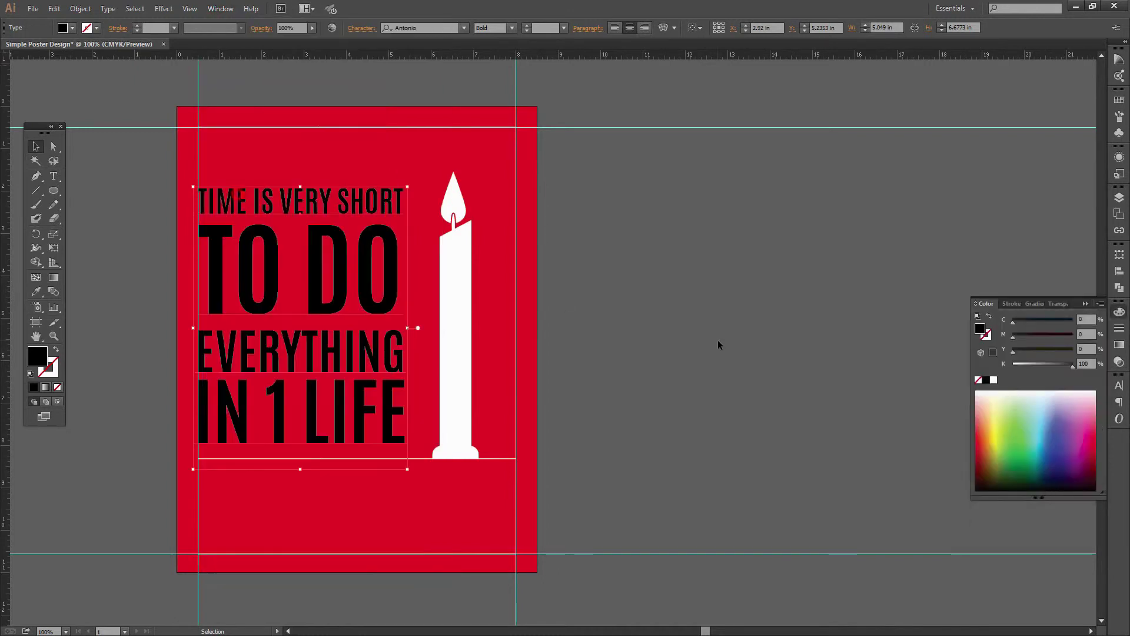
click(995, 380)
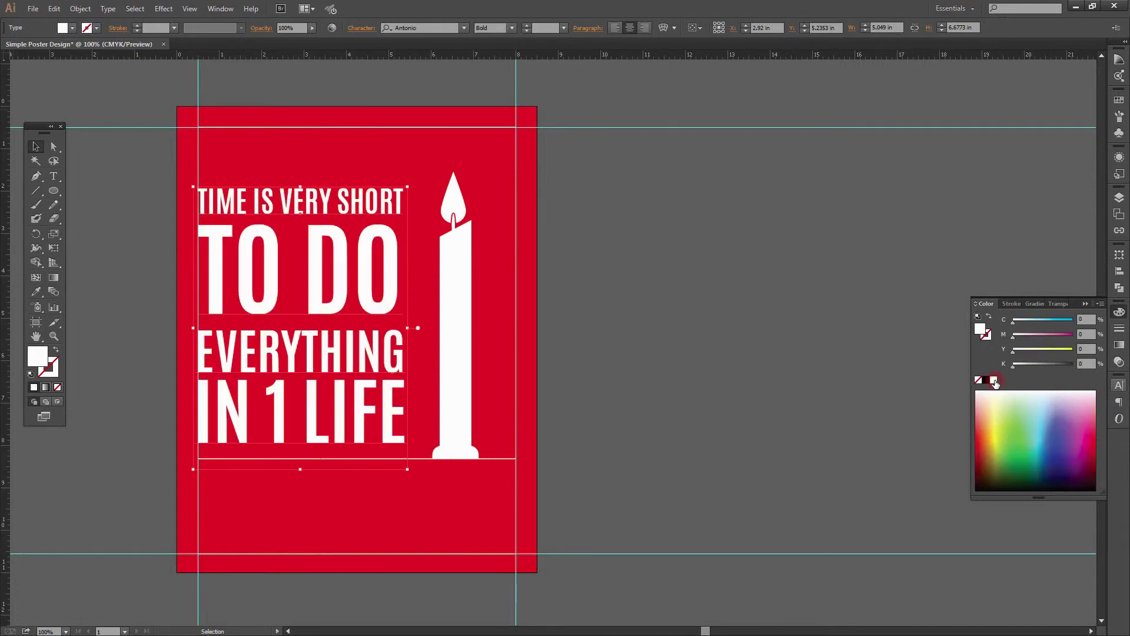
Step: Deselect the quote and hide the guides with Ctrl+;
click(617, 309)
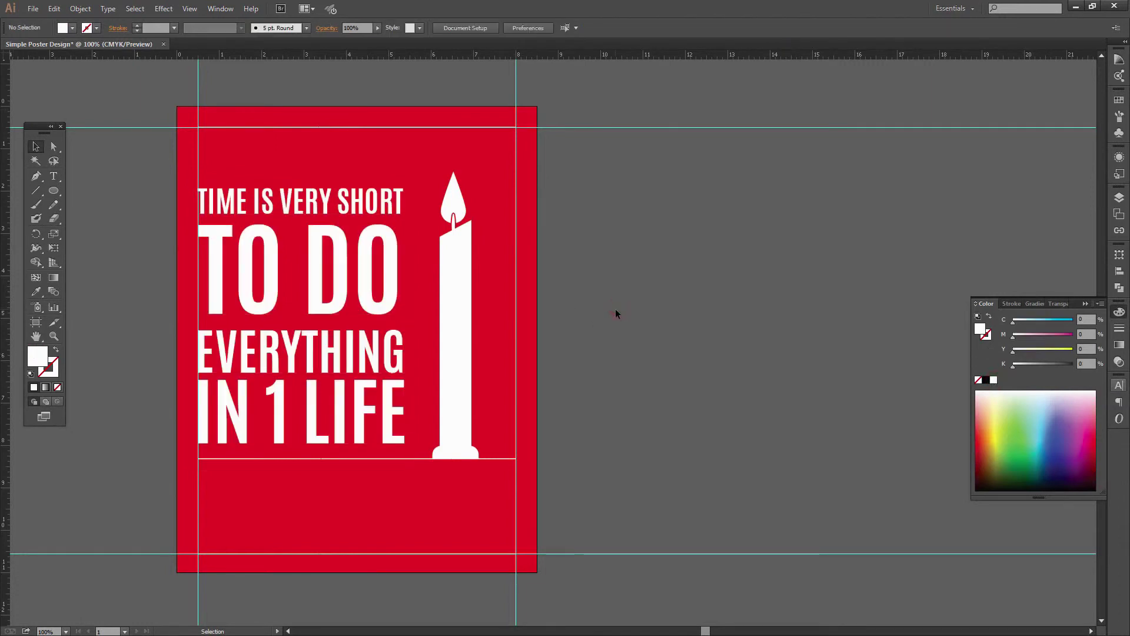
key(ctrl+semicolon)
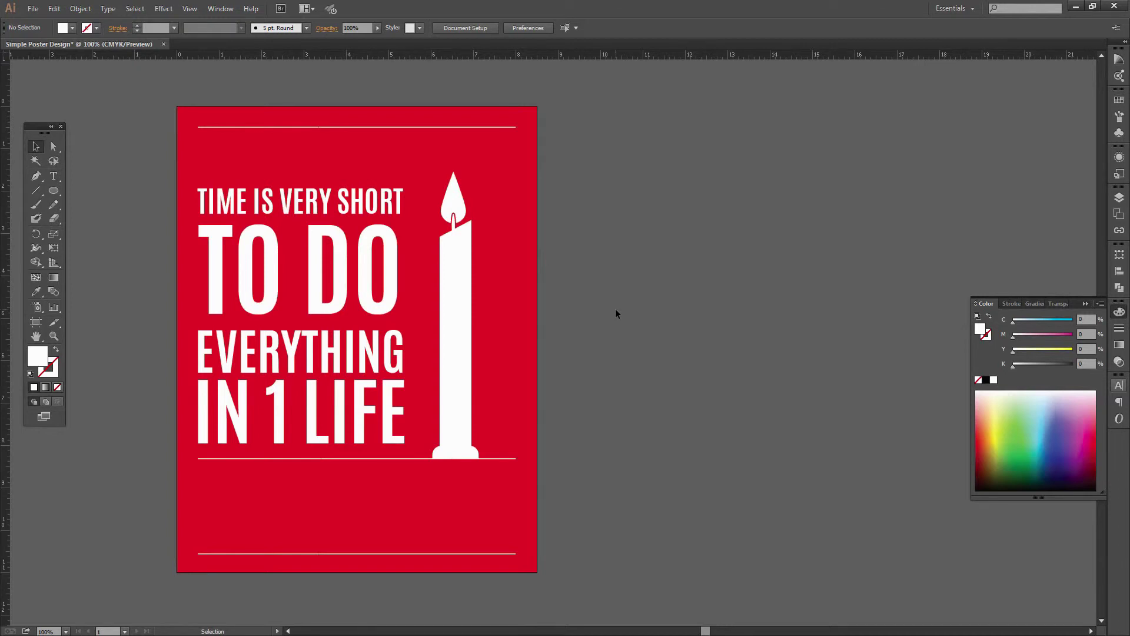
drag(596, 344, 616, 321)
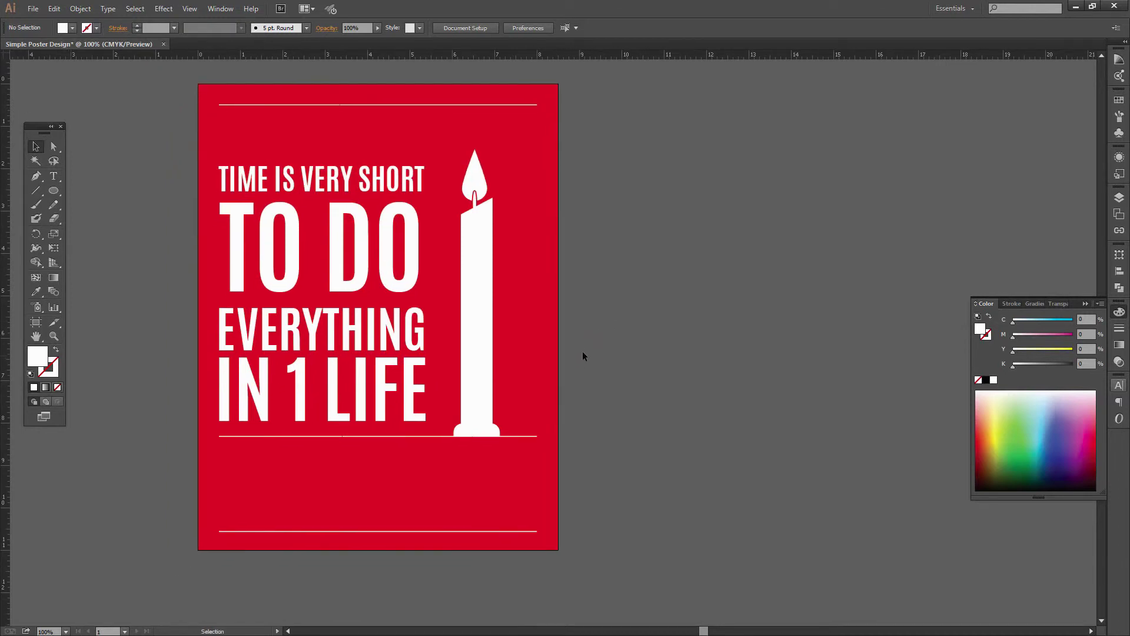
drag(583, 353, 603, 348)
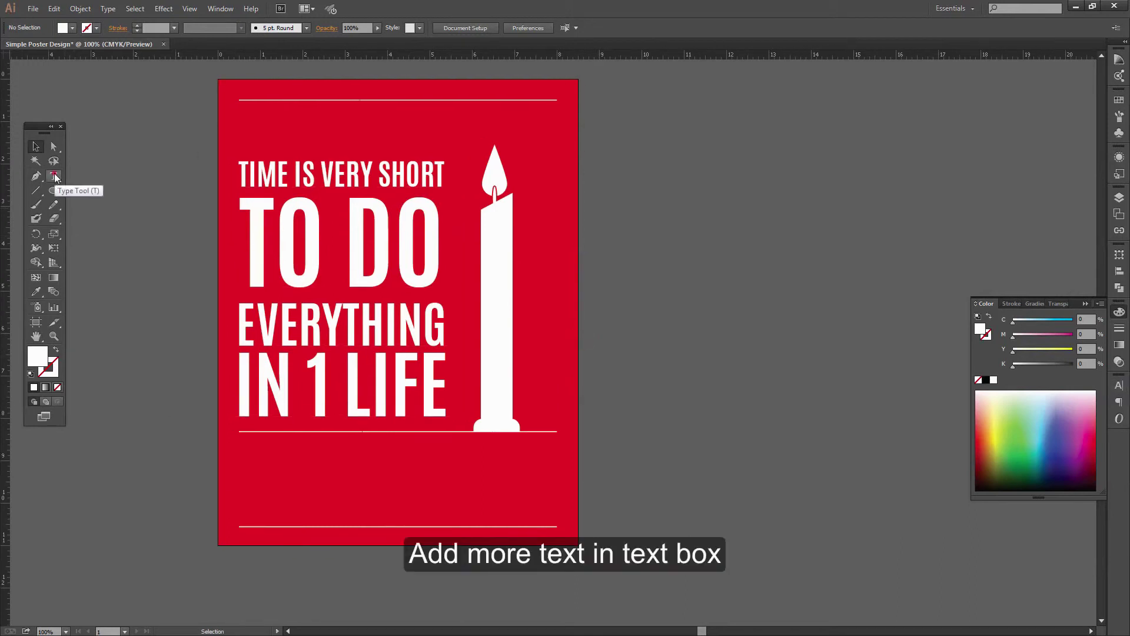
Step: Draw an area text frame between the lower two lines and set its font size to 25 pt
click(54, 176)
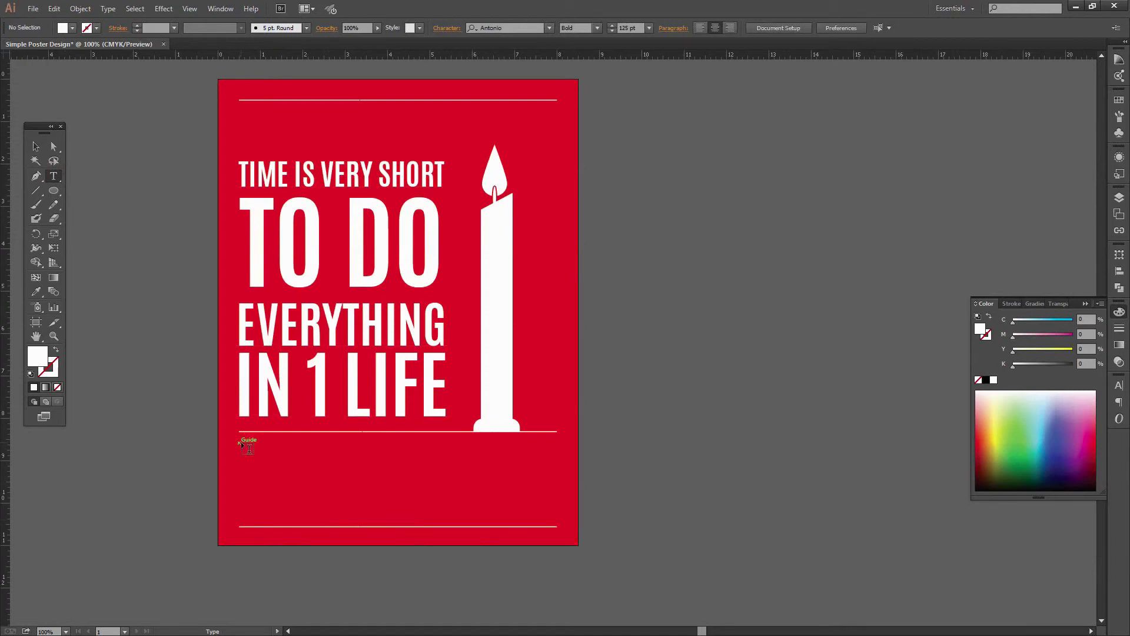
mouse_move(239, 444)
mouse_down()
mouse_move(557, 491)
mouse_move(555, 518)
mouse_up()
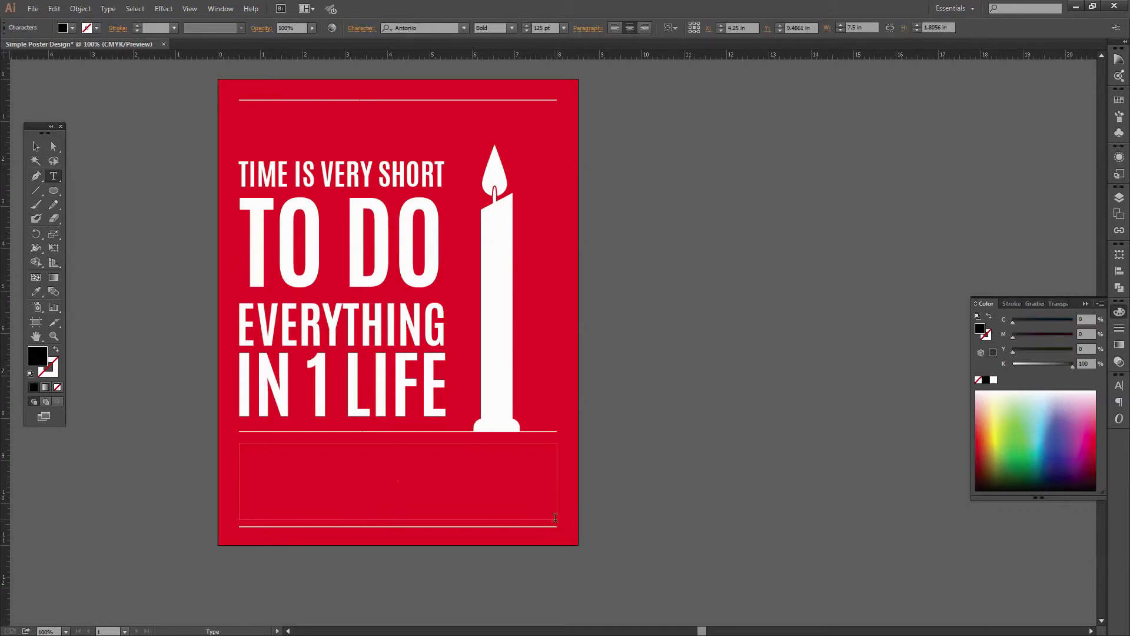
key(ctrl+t)
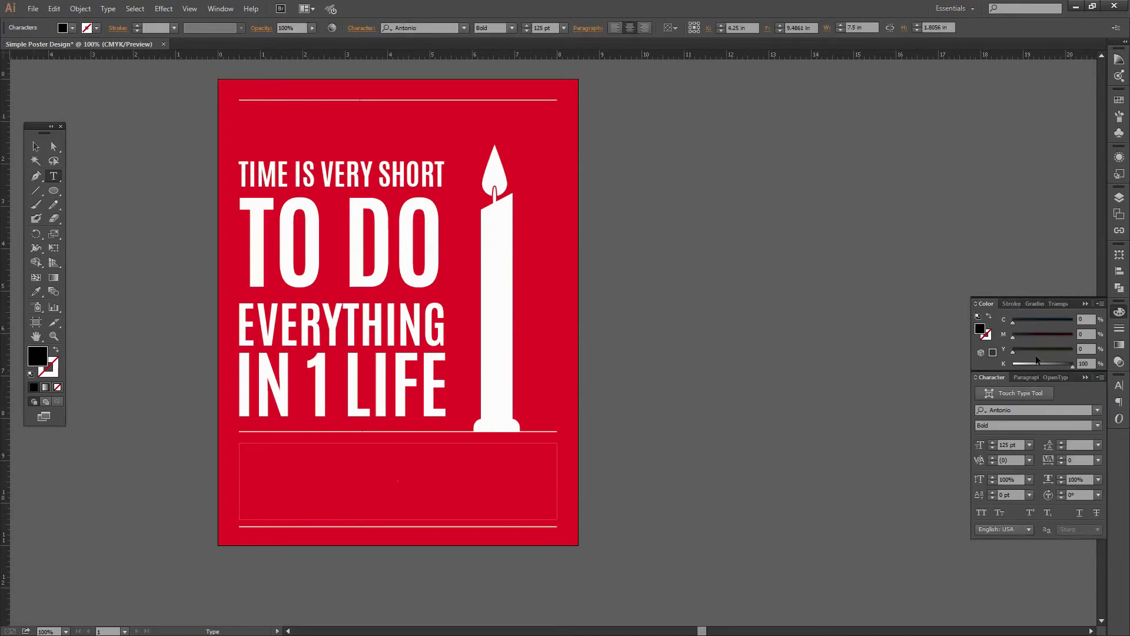
key(Escape)
click(1021, 445)
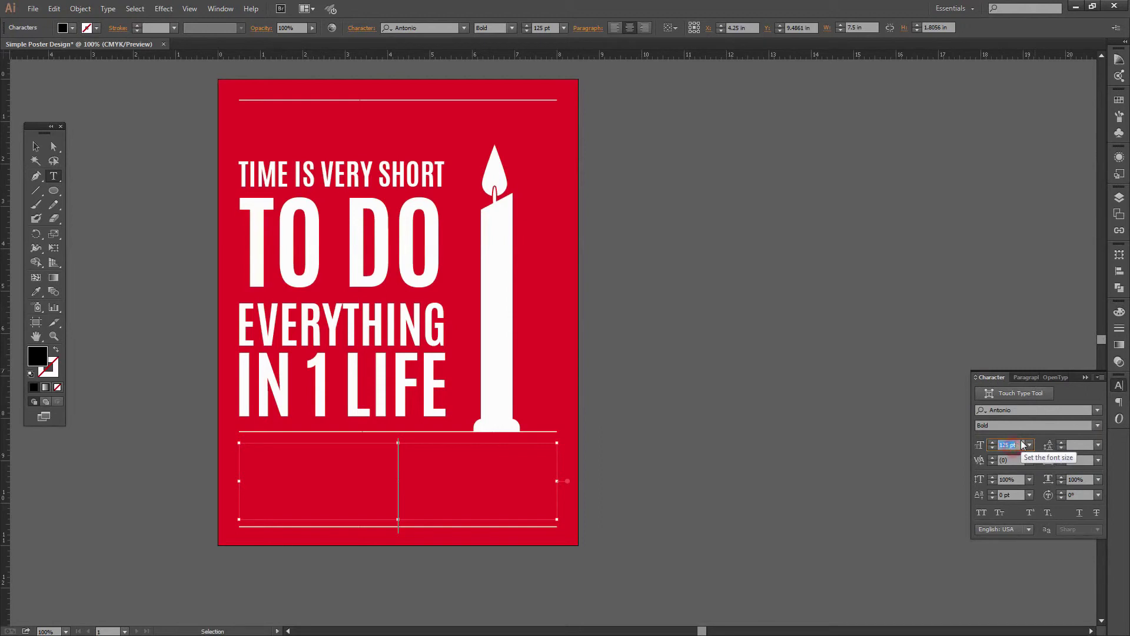
text(25)
key(Return)
key(ctrl+shift+b)
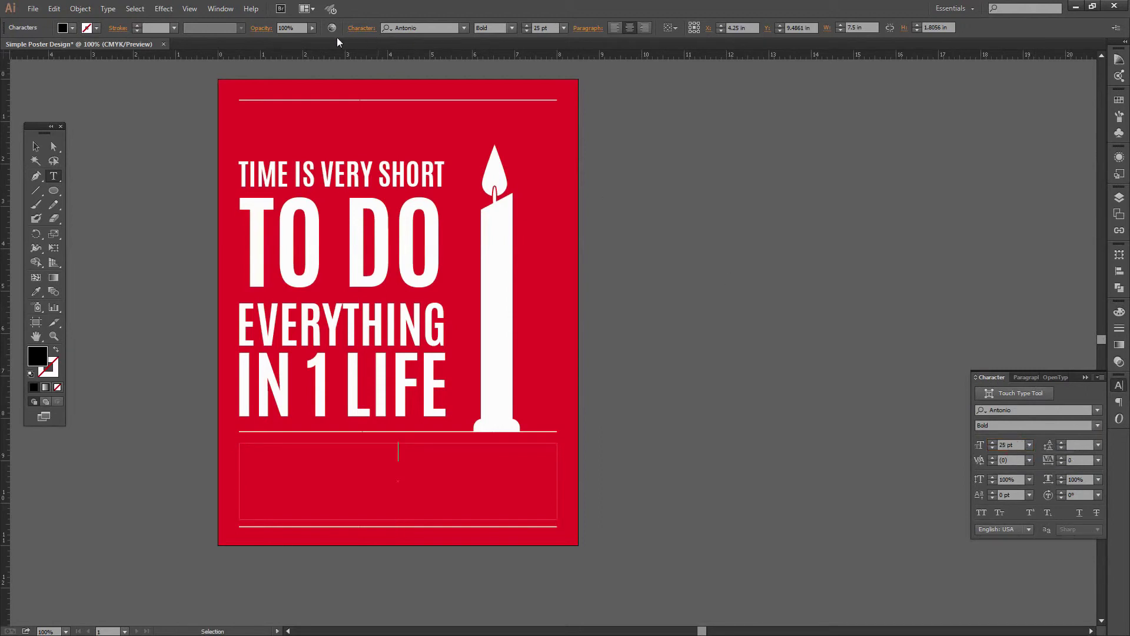
Step: Look through the Window and File menus, then switch to the Paragraph panel
click(227, 10)
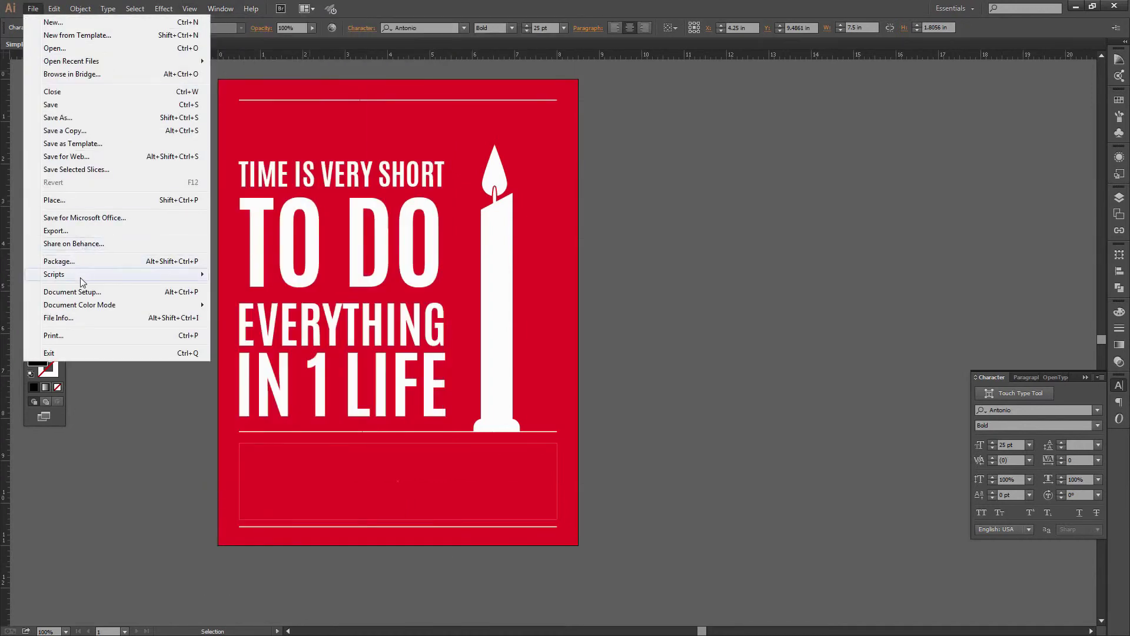
mouse_move(54, 274)
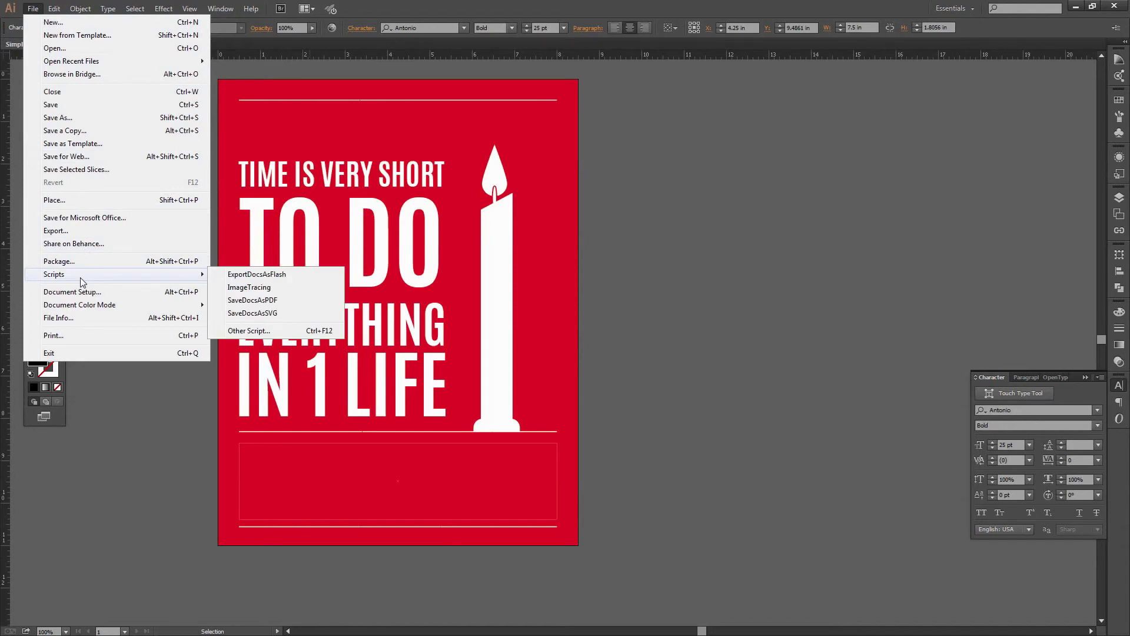
click(405, 5)
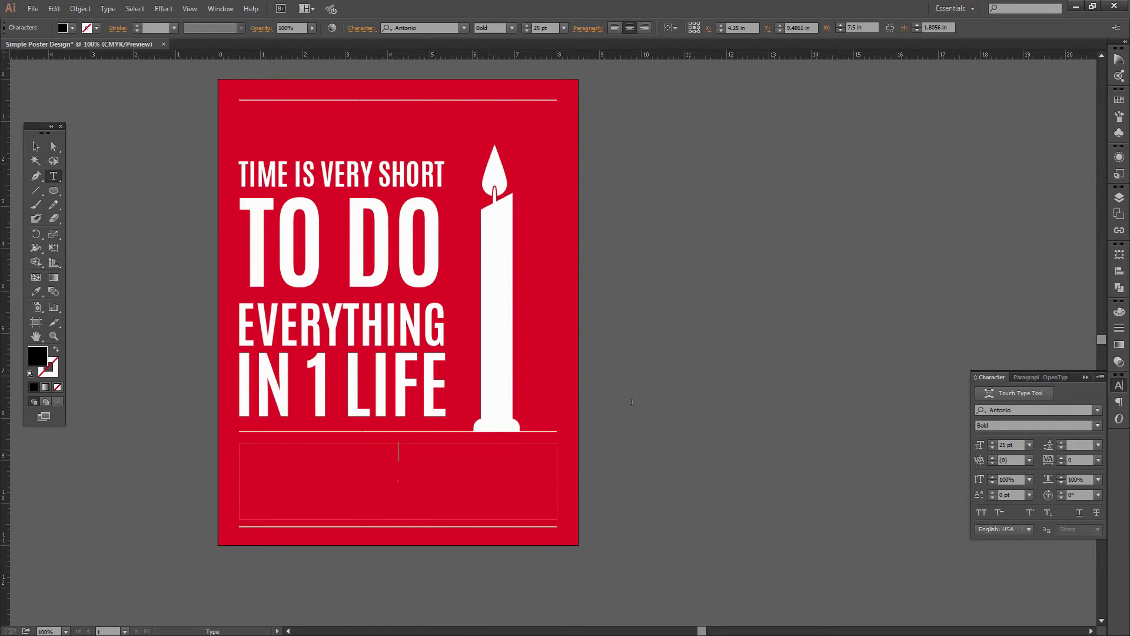
click(1031, 378)
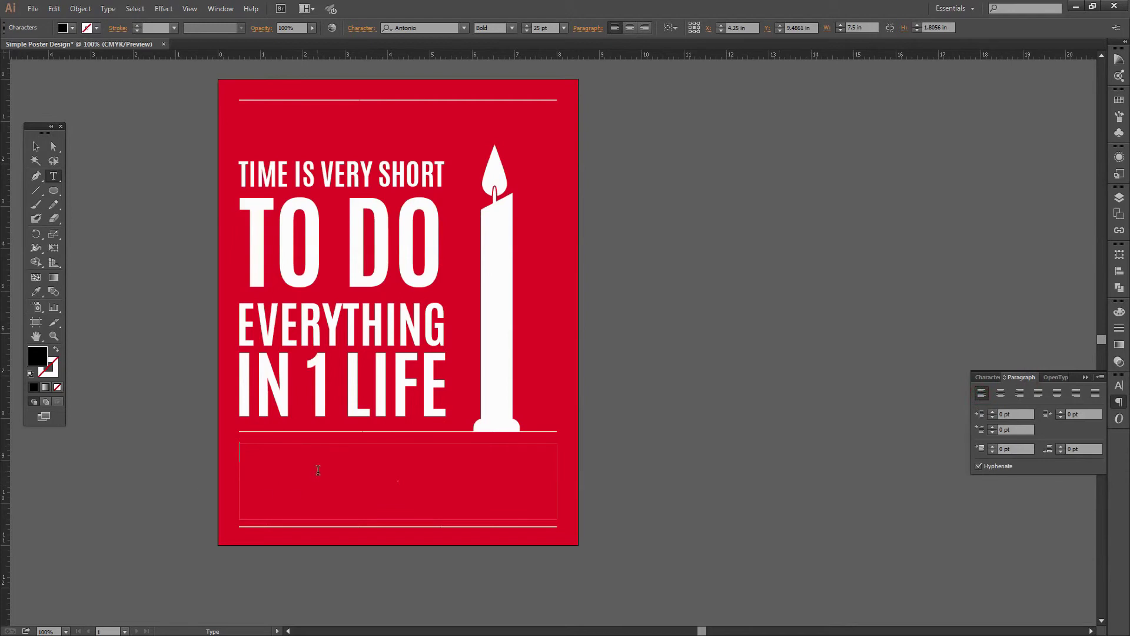
Step: Type the body text 'Your text here : If you have any detail information…' and set leading to Auto
text(Your )
text(te)
text(xt)
text( here : )
text(If you)
text( have any )
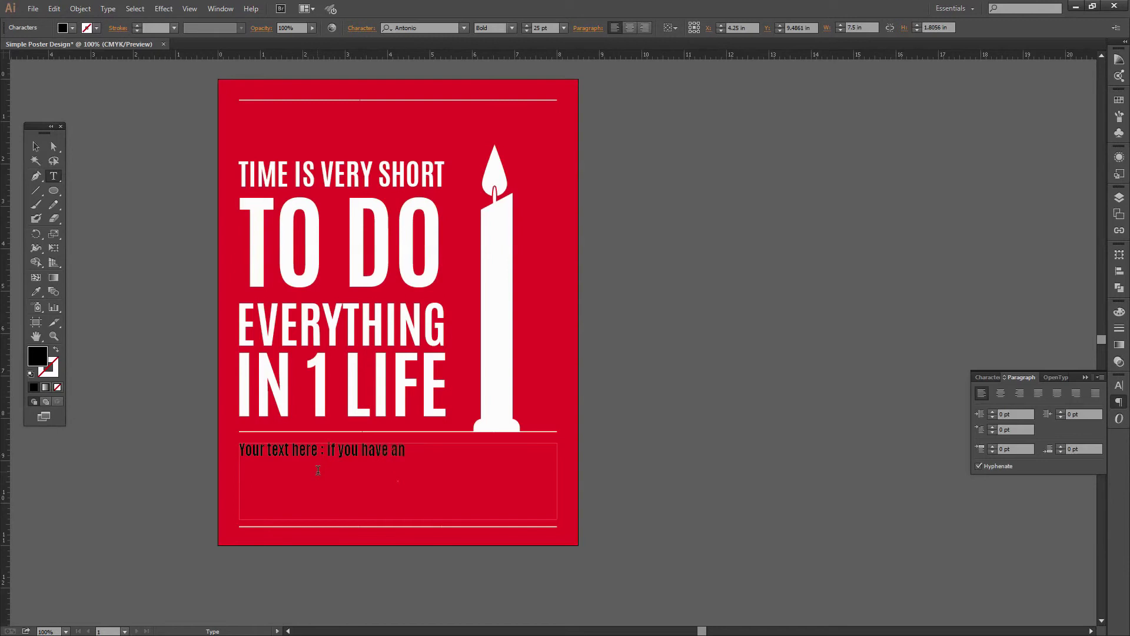
text(det)
text(ail in)
text(format)
text(ion about)
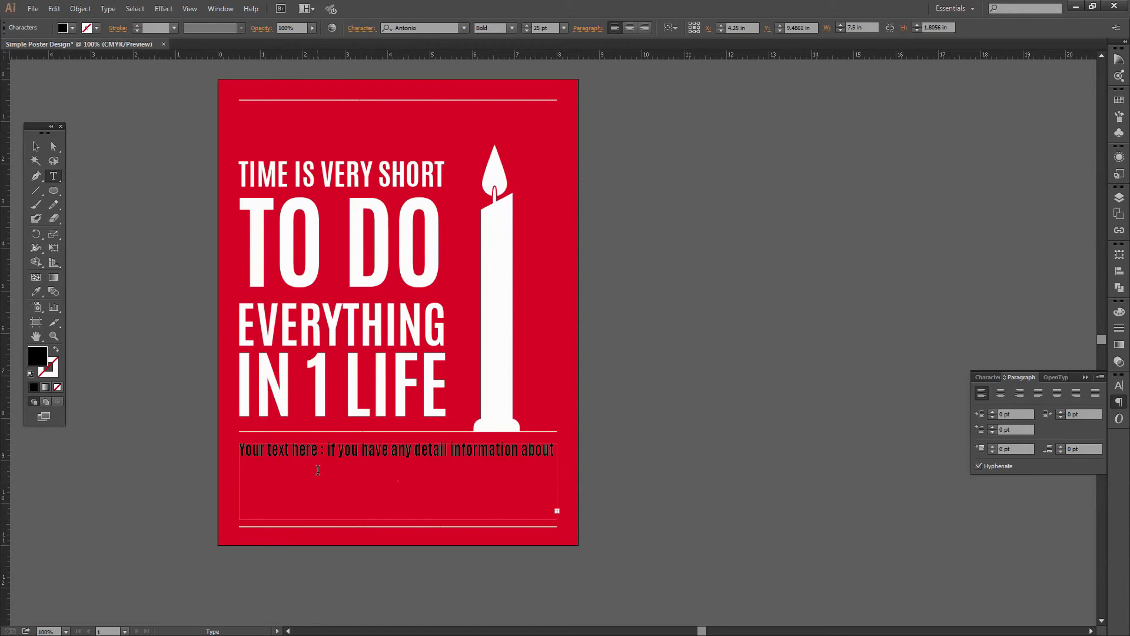
key(ctrl+a)
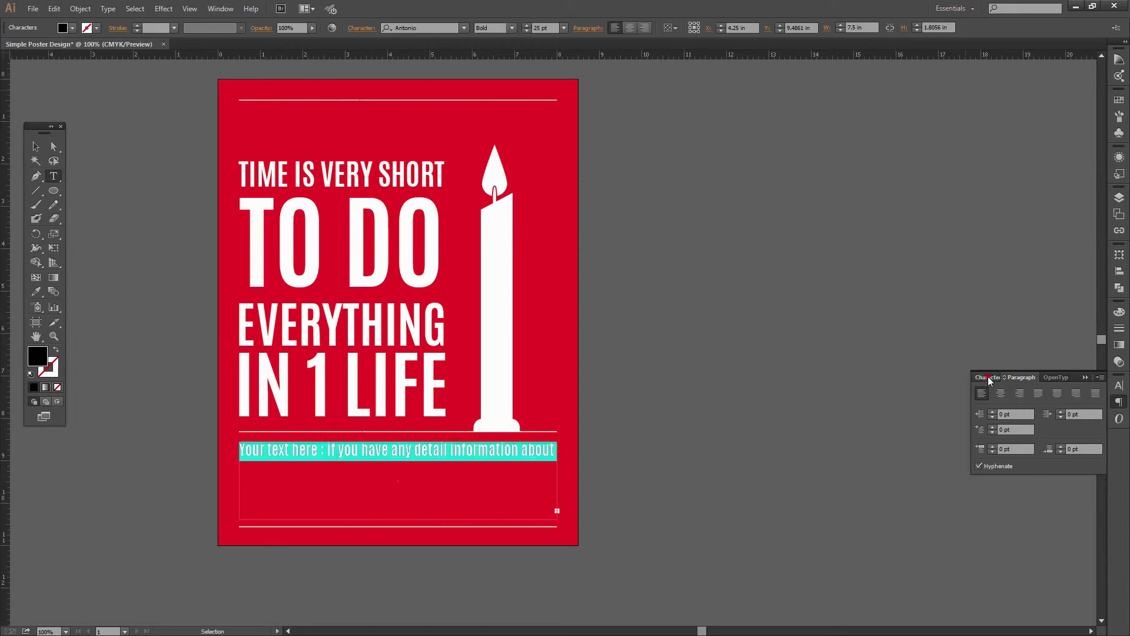
click(989, 377)
click(1099, 446)
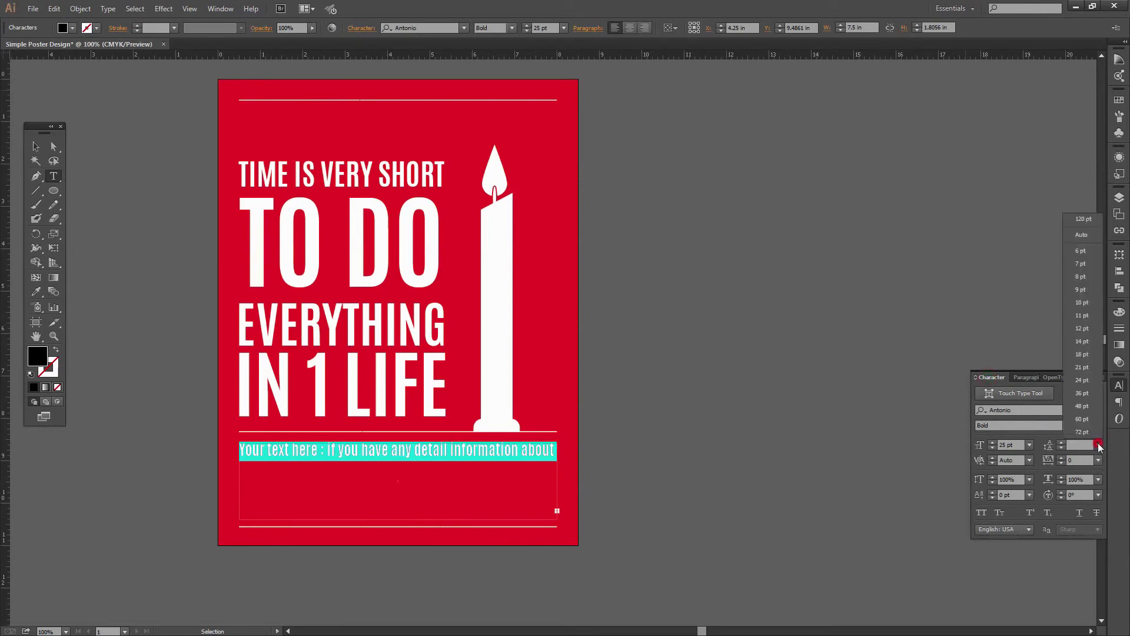
click(1082, 234)
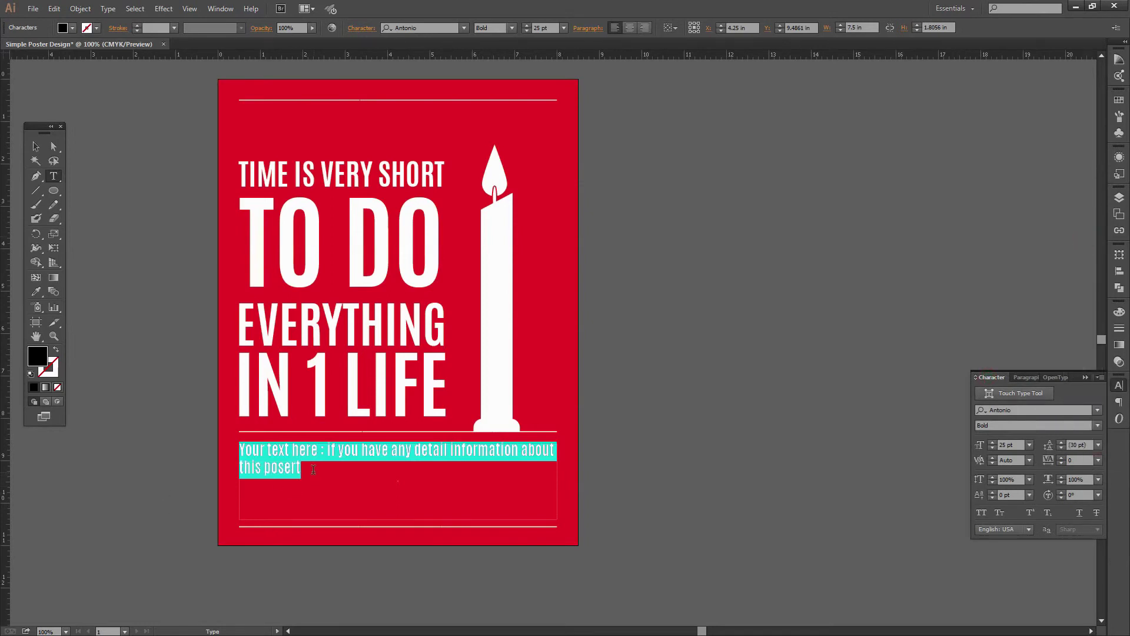
Step: Fix the 'posert' typo, finish the sentence ending 'down here.', and copy that sentence
click(417, 450)
key(BackSpace)
key(BackSpace)
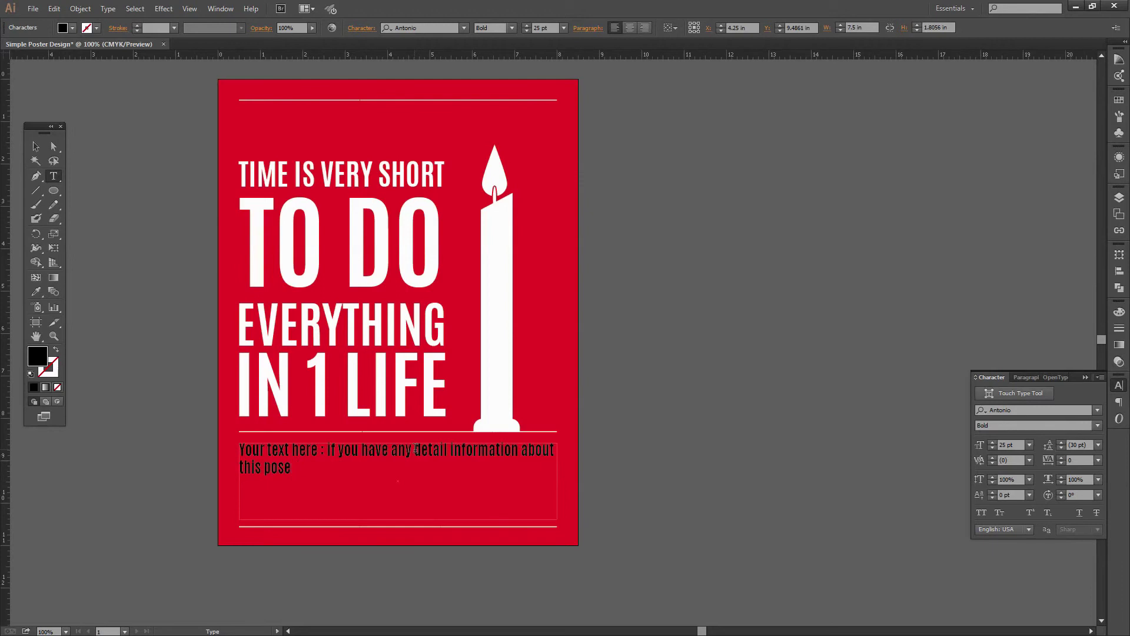
text(te )
text( you have to)
text( w)
text(te)
text( down he)
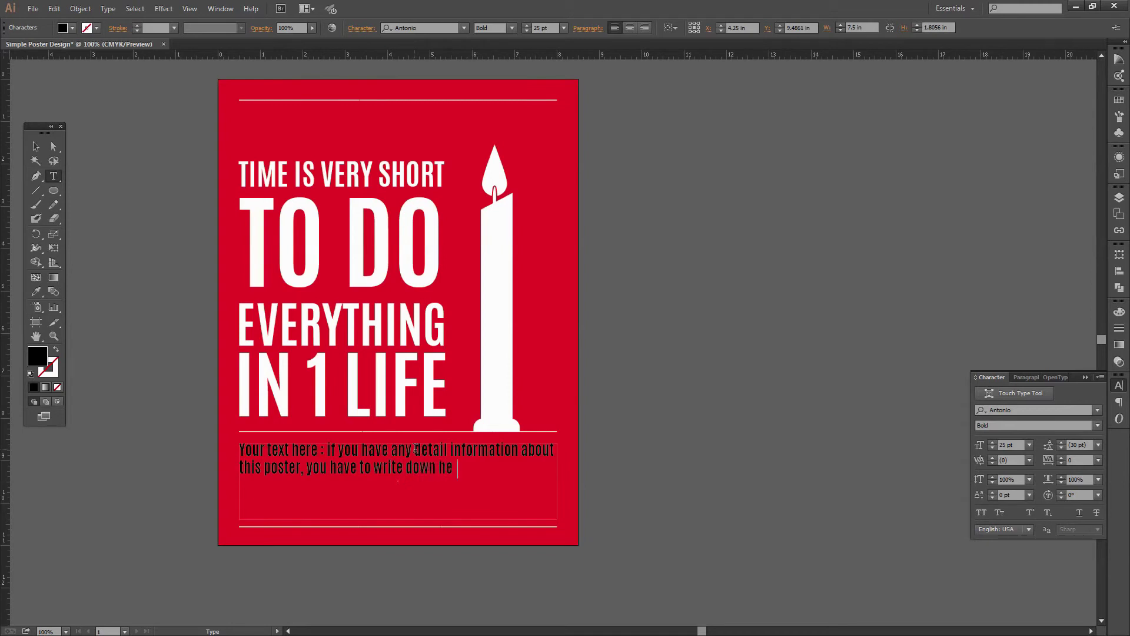
text(re.)
drag(480, 475, 329, 451)
key(ctrl+c)
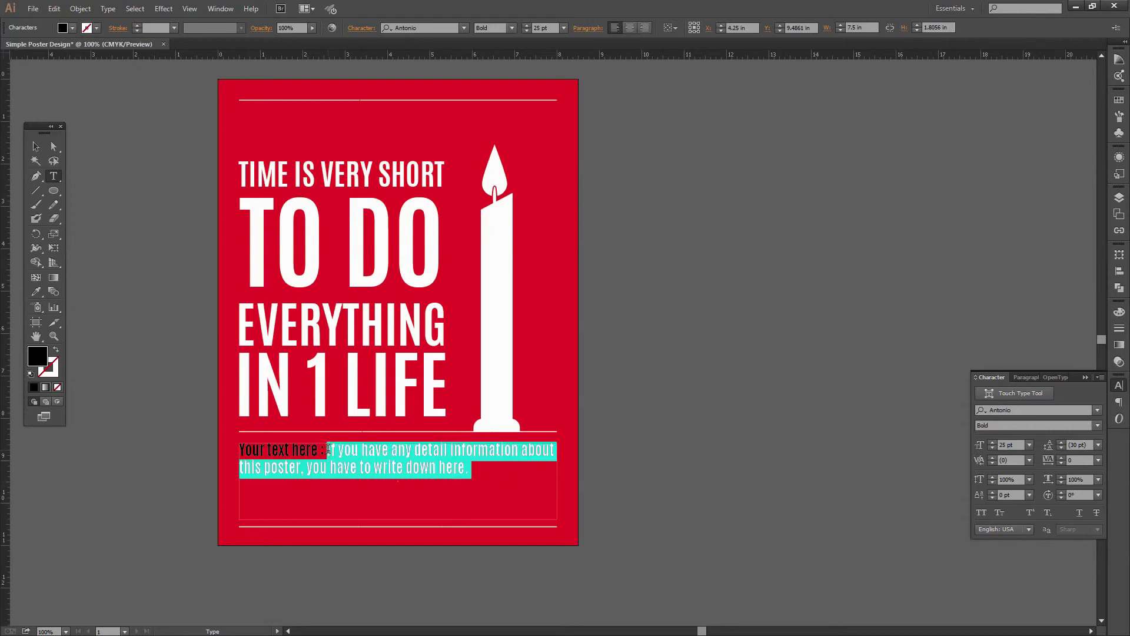
key(ctrl)
click(475, 464)
Step: Paste repeated copies of the placeholder sentence into the frame and set all body text to 18 pt
key(ctrl)
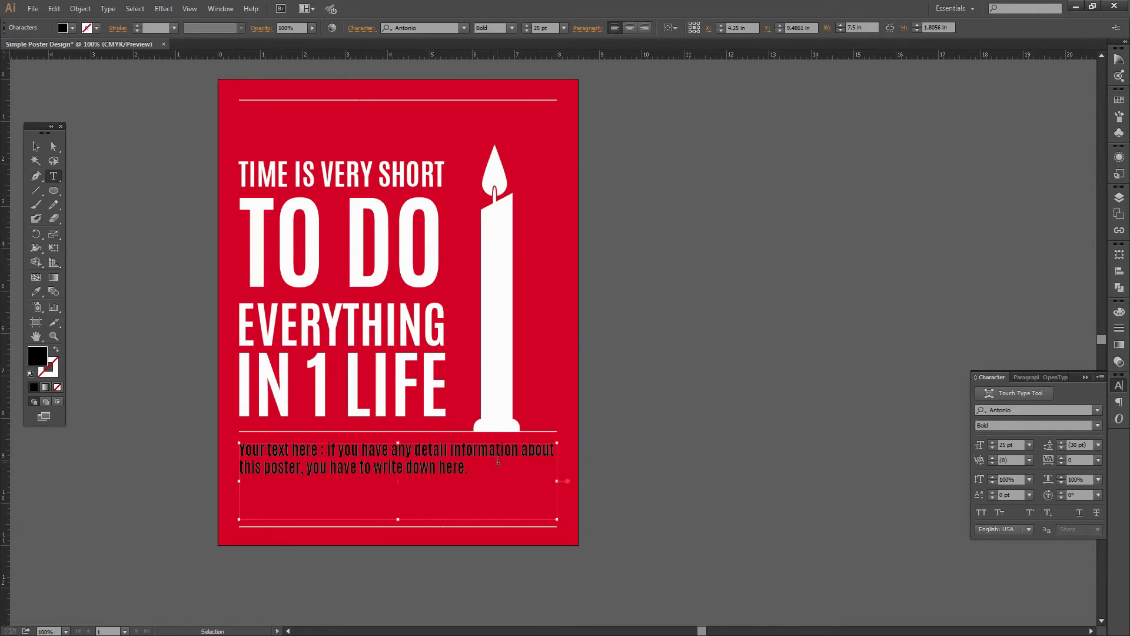
key(ctrl+v)
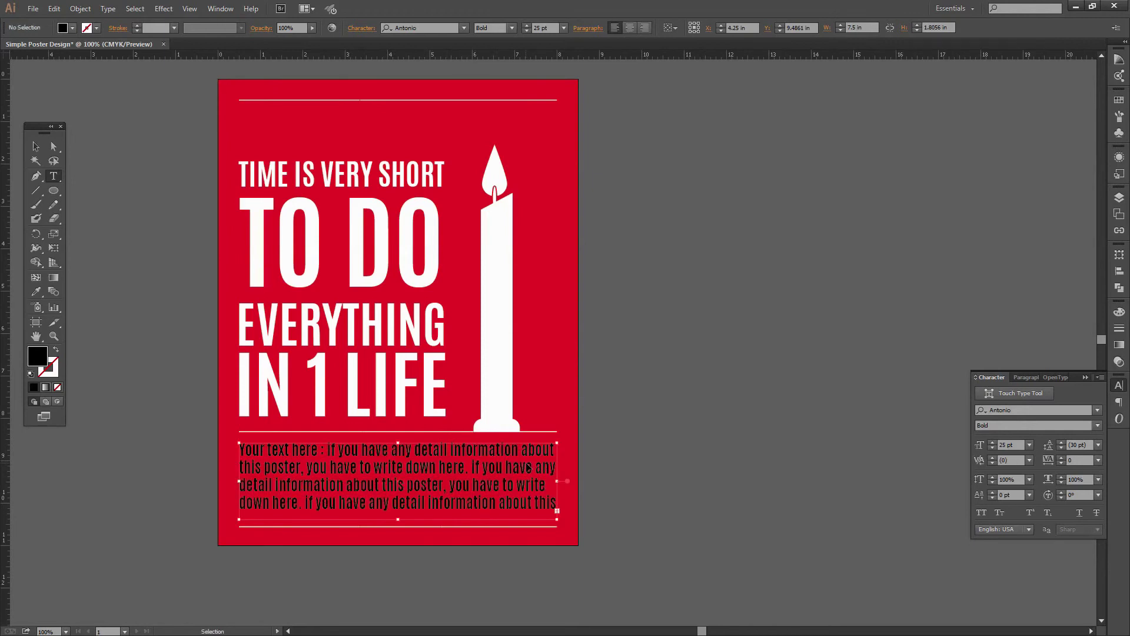
key(ctrl+a)
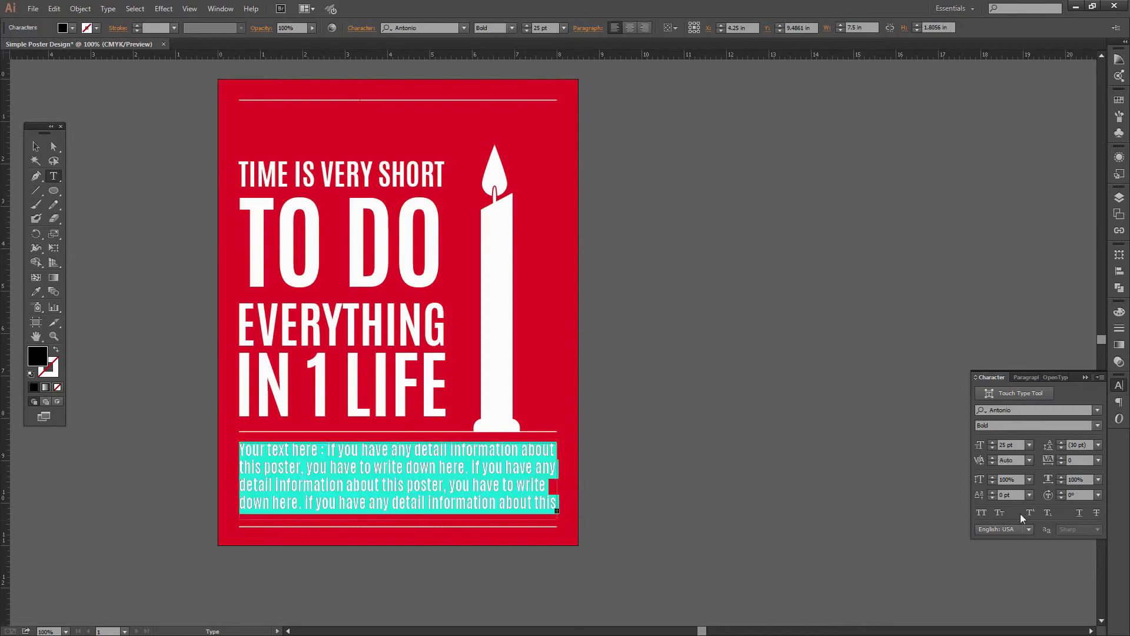
click(1017, 445)
text(18)
key(Return)
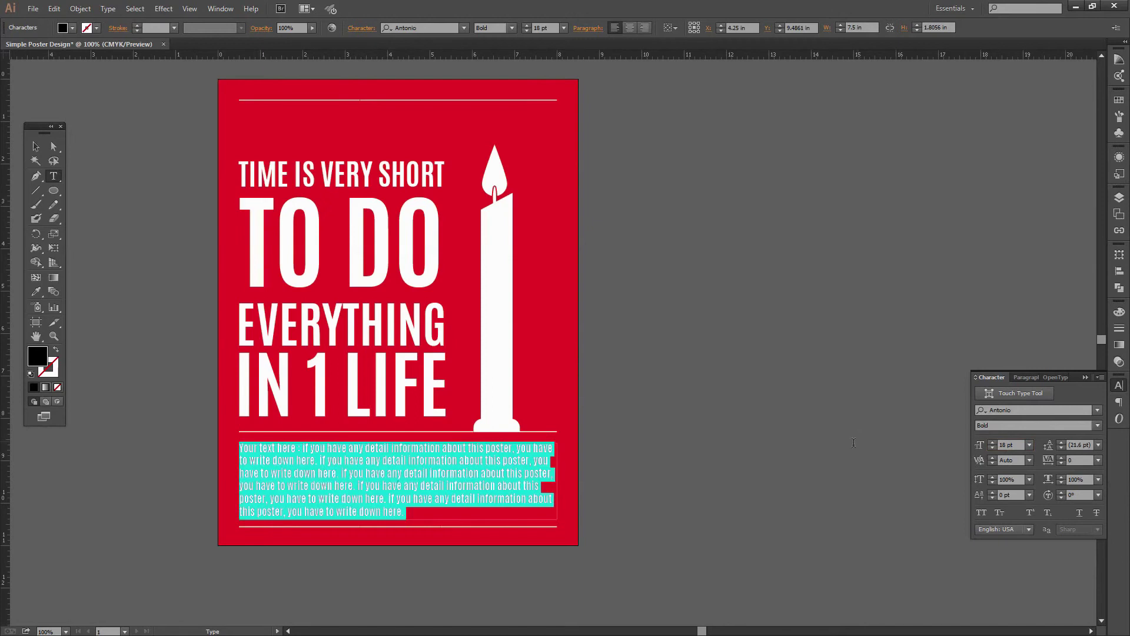
ctrl+click(732, 424)
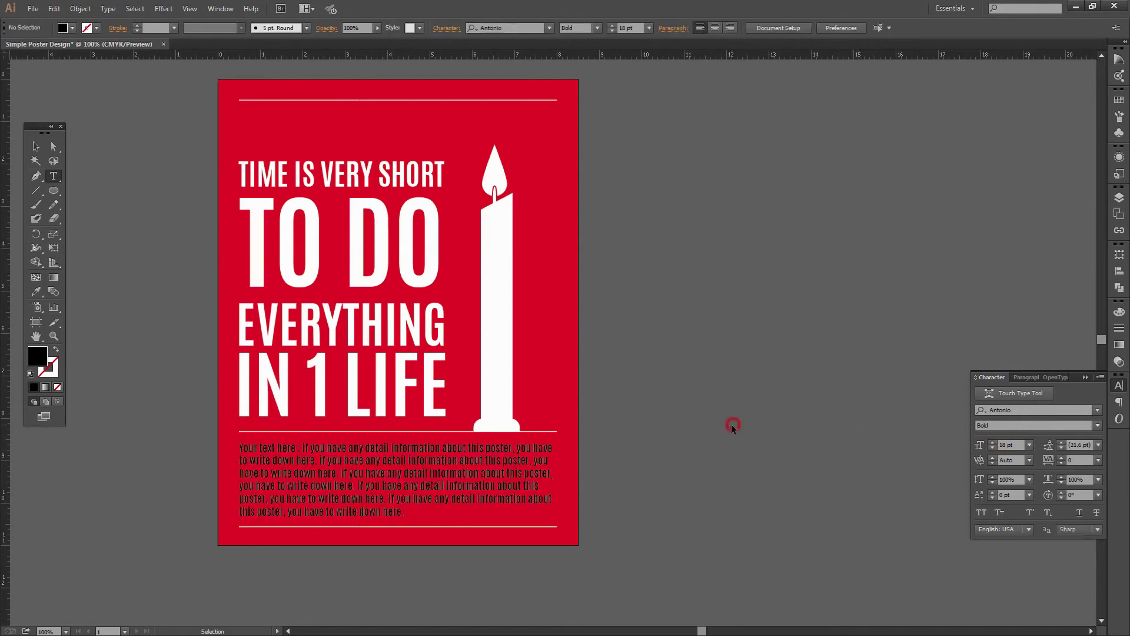
click(476, 481)
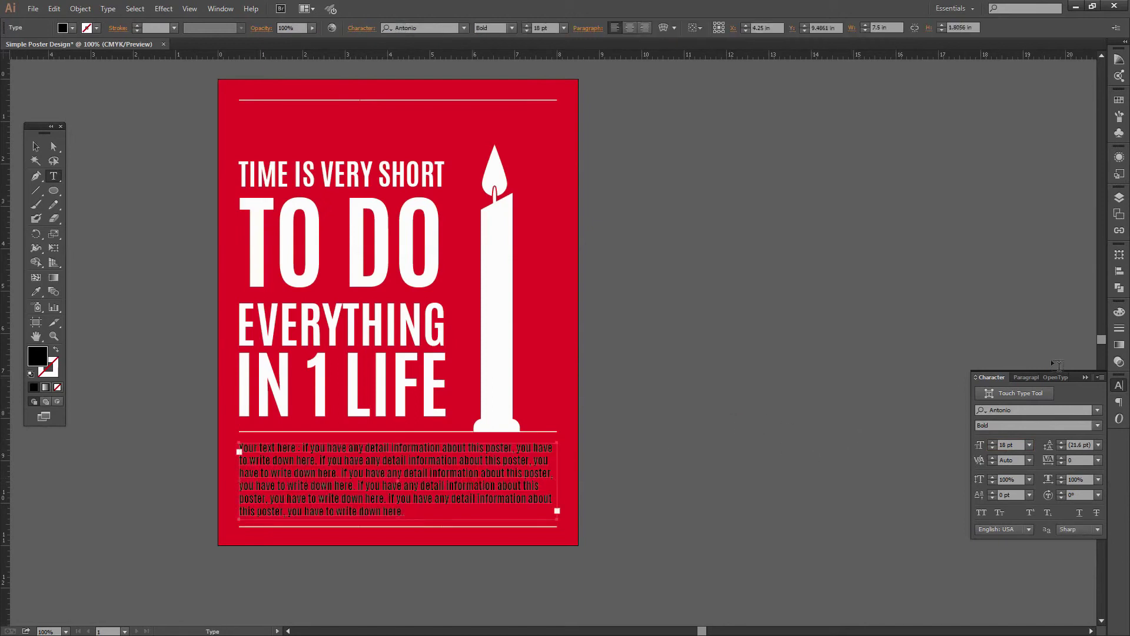
Step: Set the body text fill to white in the Color panel, then deselect it
key(F6)
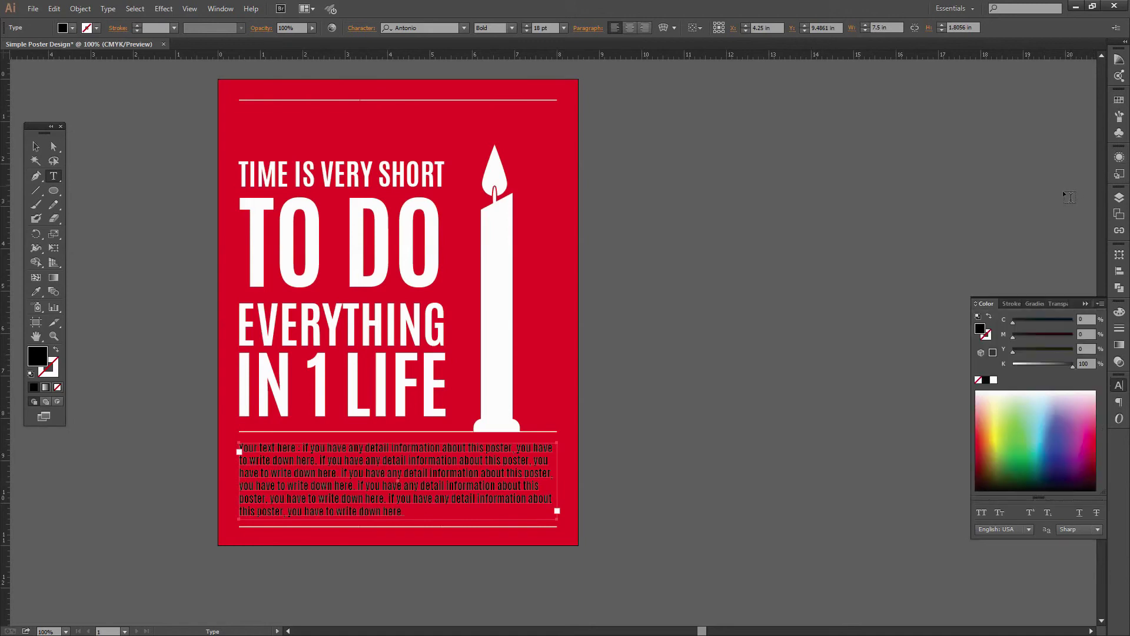
click(994, 380)
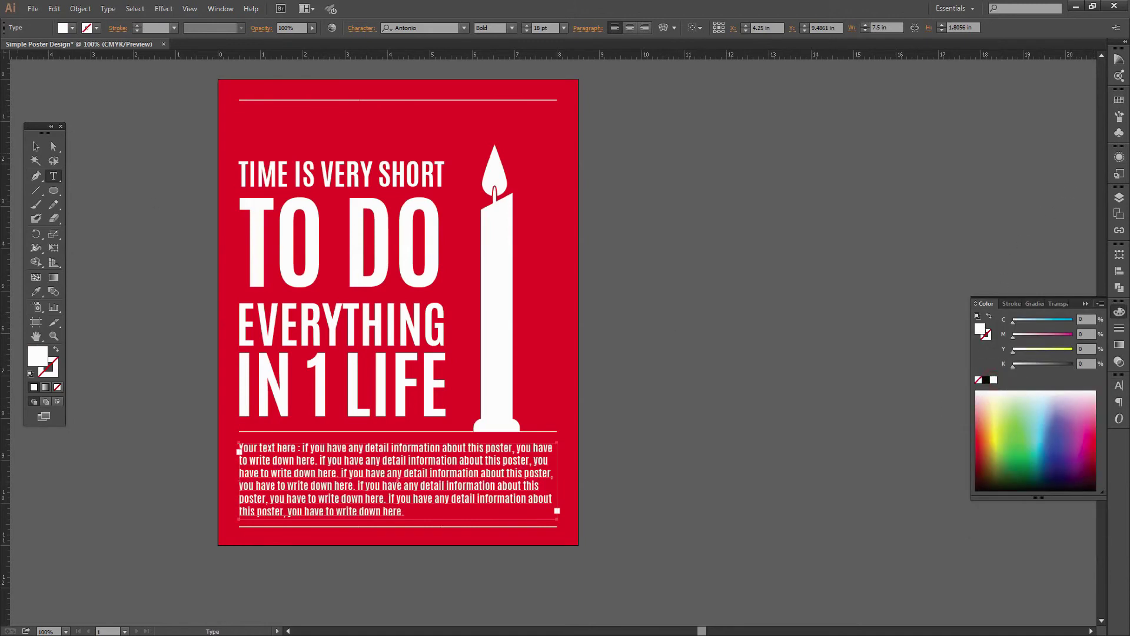
click(34, 145)
click(673, 226)
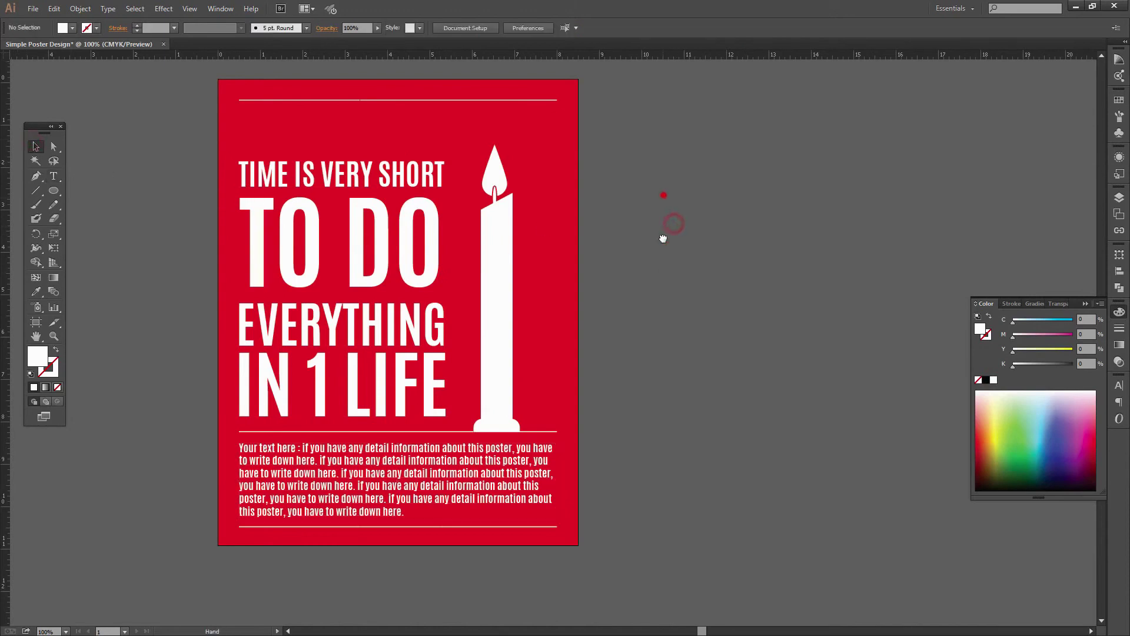
Step: Zoom the poster to about 89% and recentre it in the window
drag(671, 223, 667, 287)
scroll(659, 268, down, 1)
scroll(651, 253, down, 1)
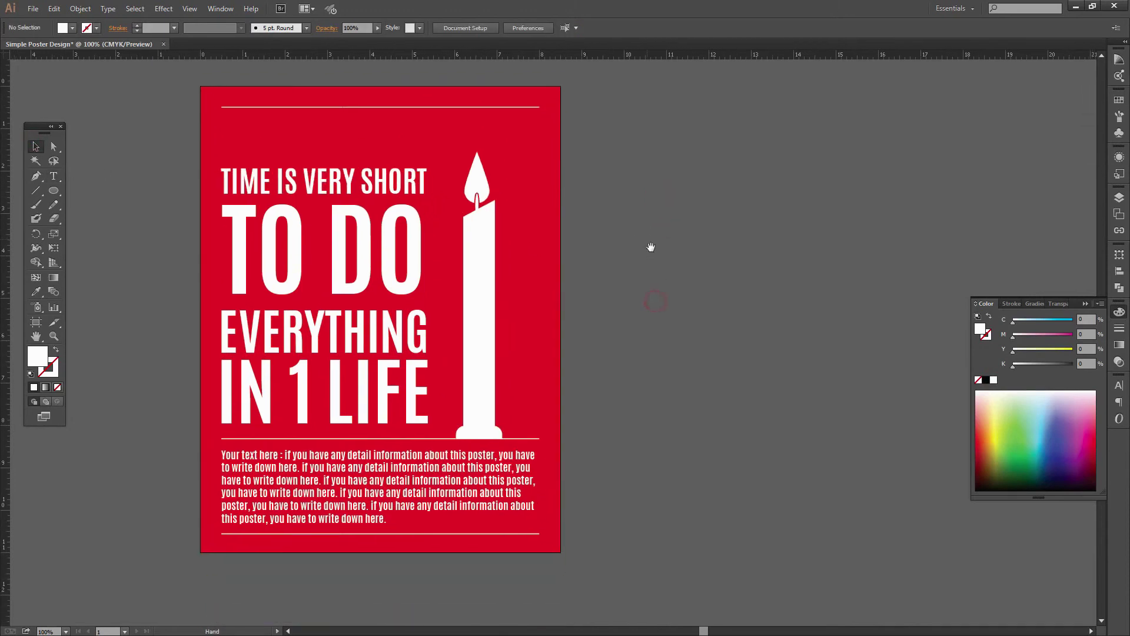
scroll(652, 260, down, 1)
scroll(652, 259, down, 1)
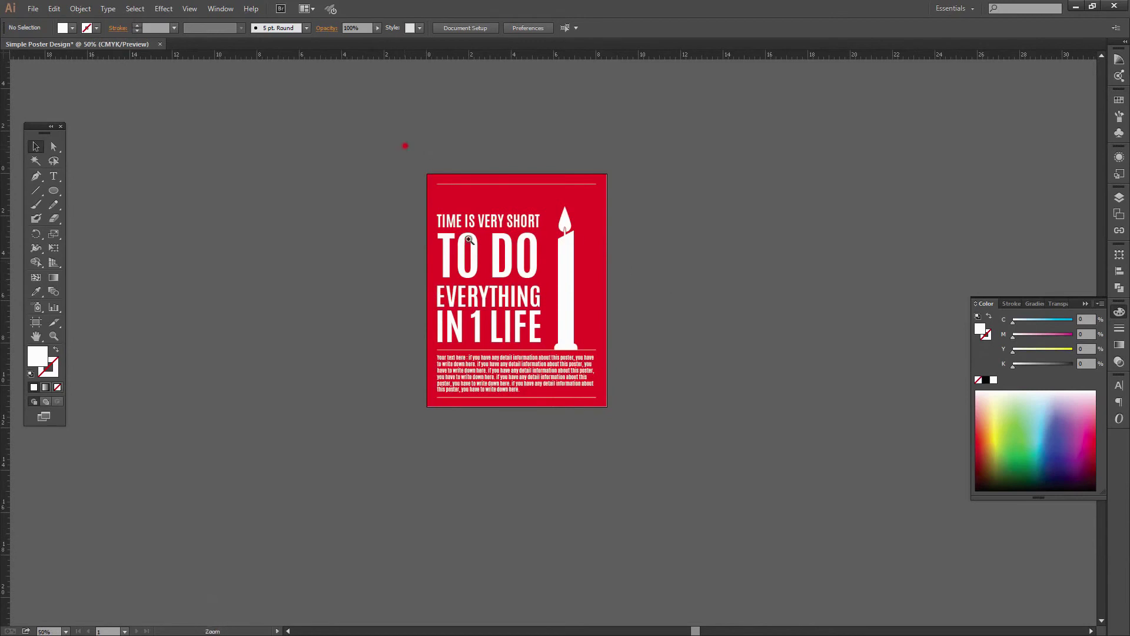
drag(404, 143, 767, 465)
mouse_move(650, 389)
mouse_down()
mouse_move(664, 407)
mouse_move(687, 396)
mouse_up()
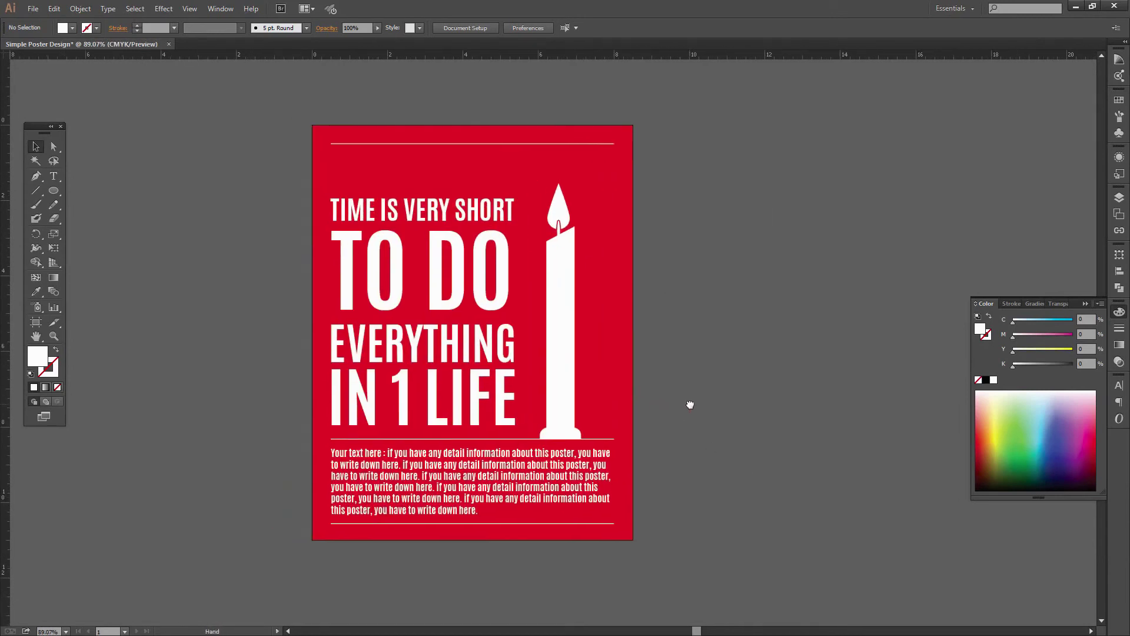
drag(555, 358, 576, 341)
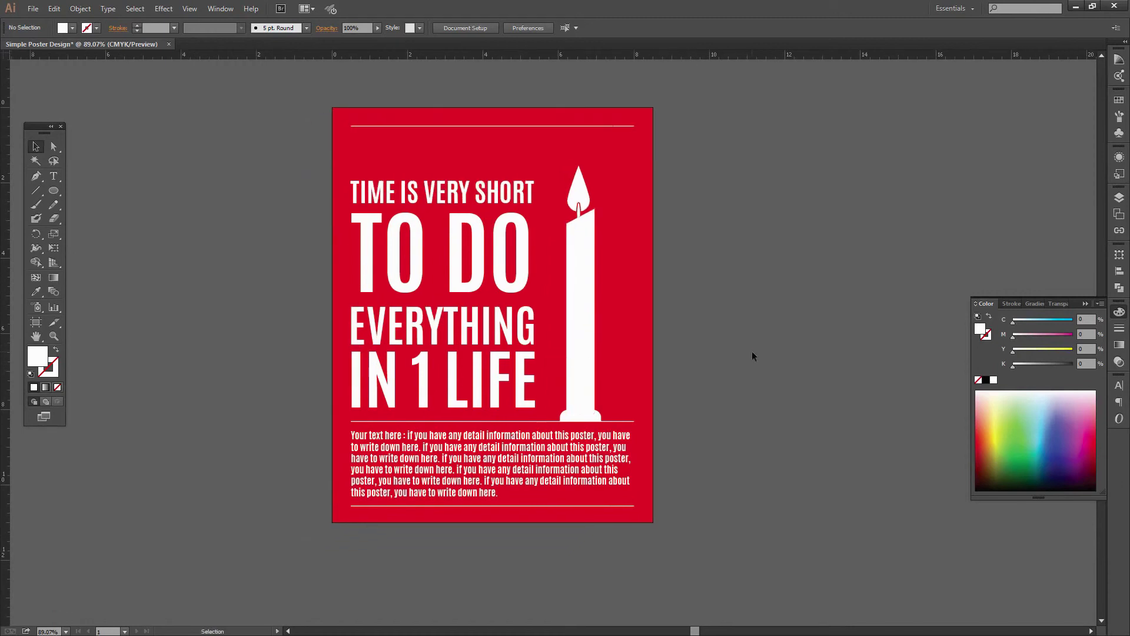
drag(714, 379, 701, 365)
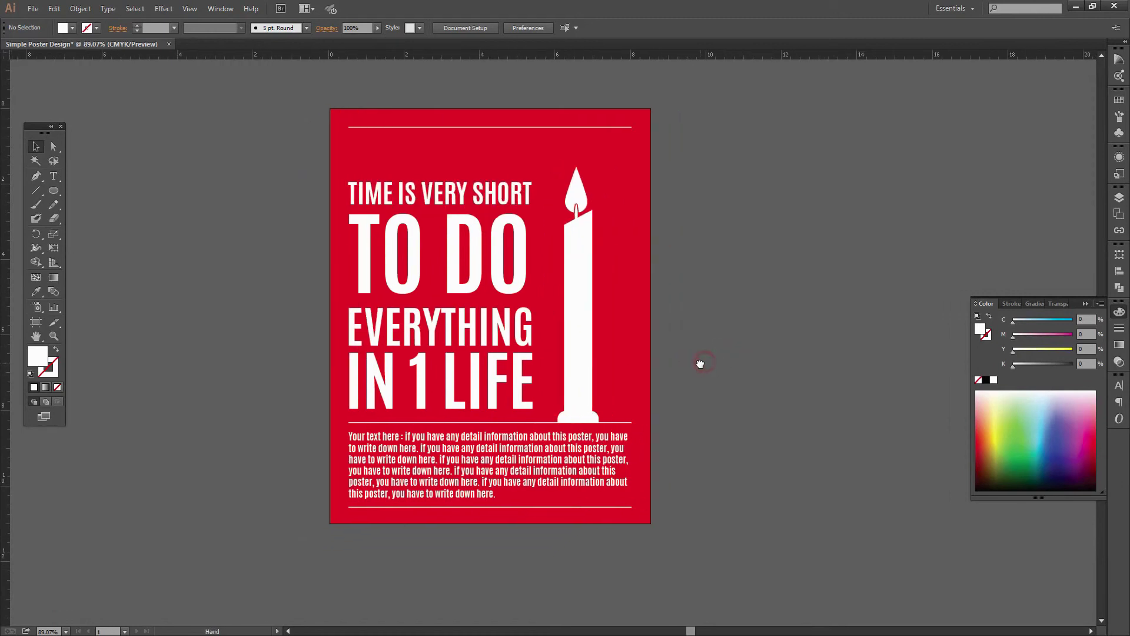
Step: In Save As, browse to Download (I:) > youtube > common > Illustrator folder
click(33, 8)
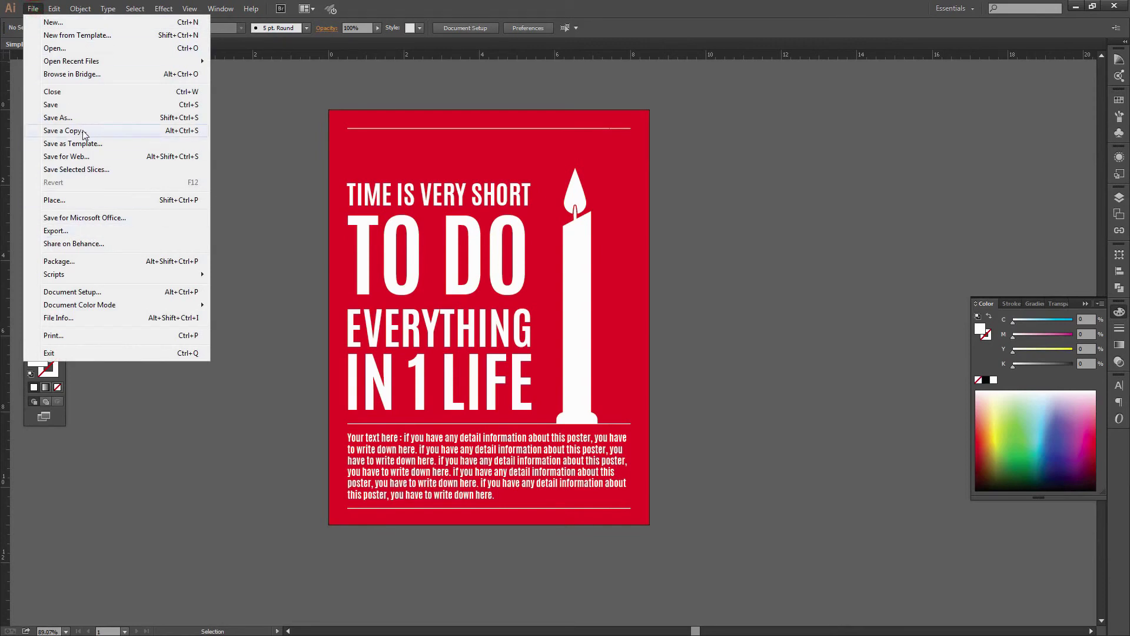
click(77, 104)
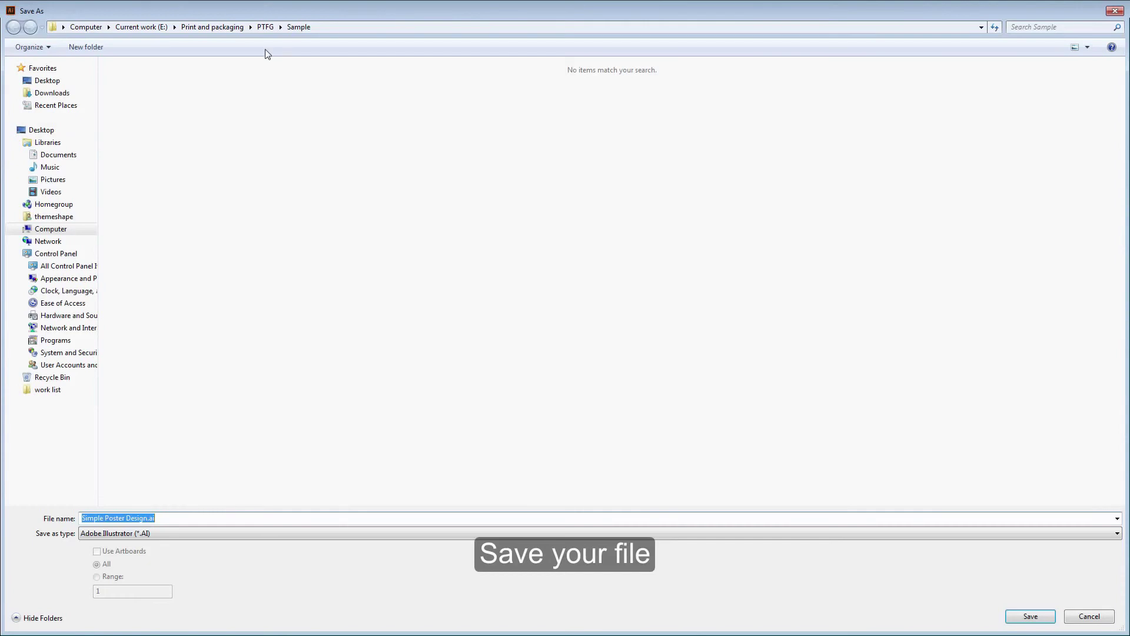
click(83, 27)
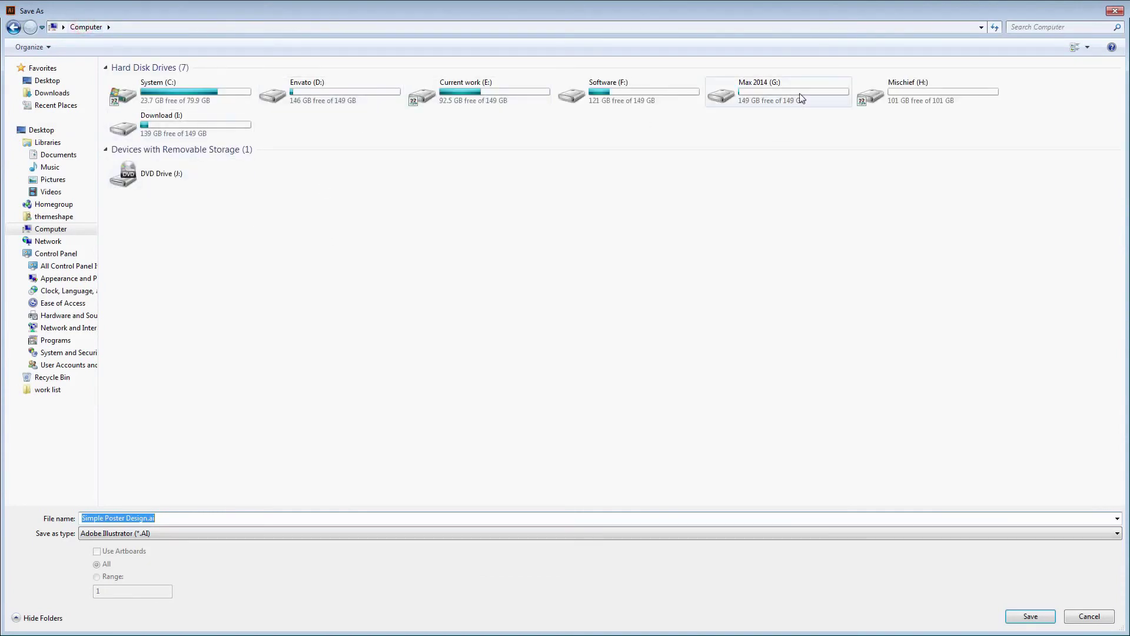
double_click(207, 115)
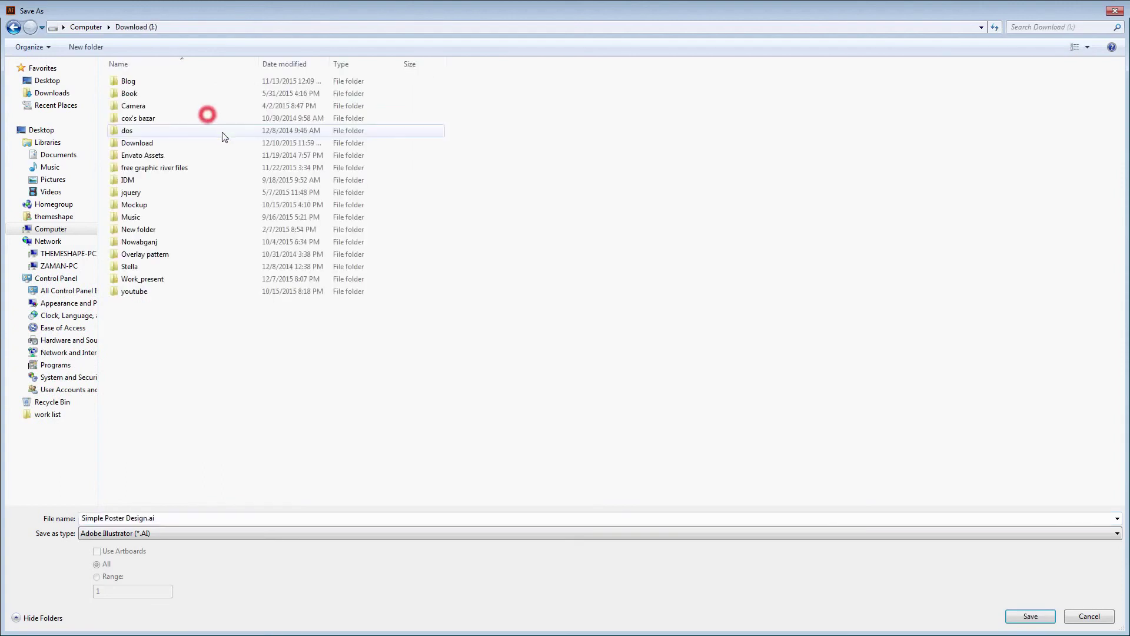
double_click(152, 292)
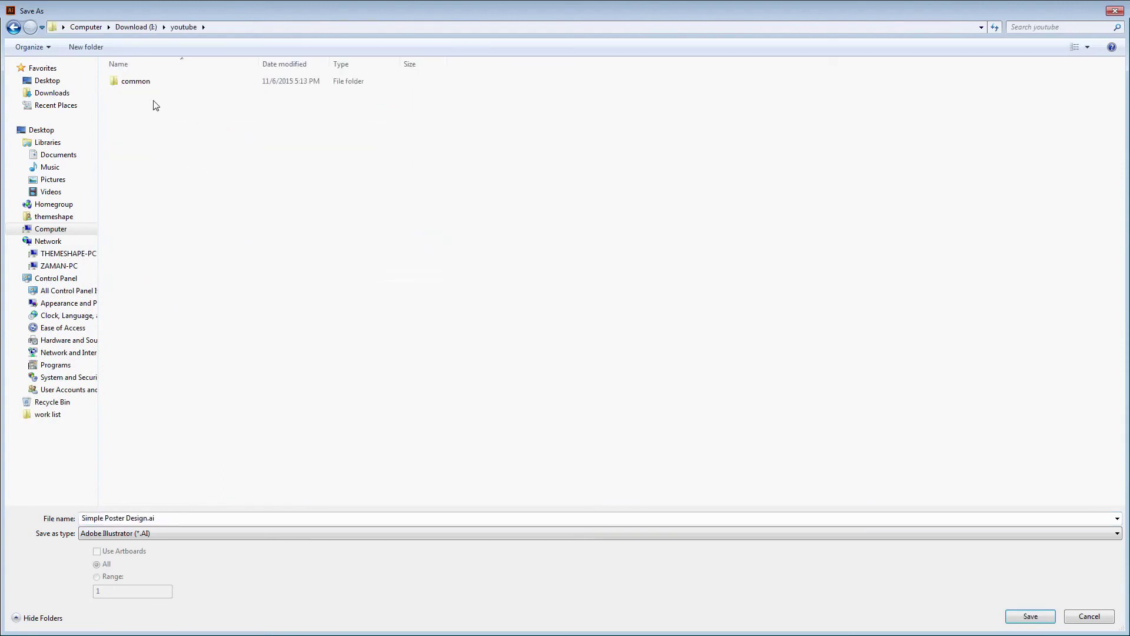
double_click(147, 81)
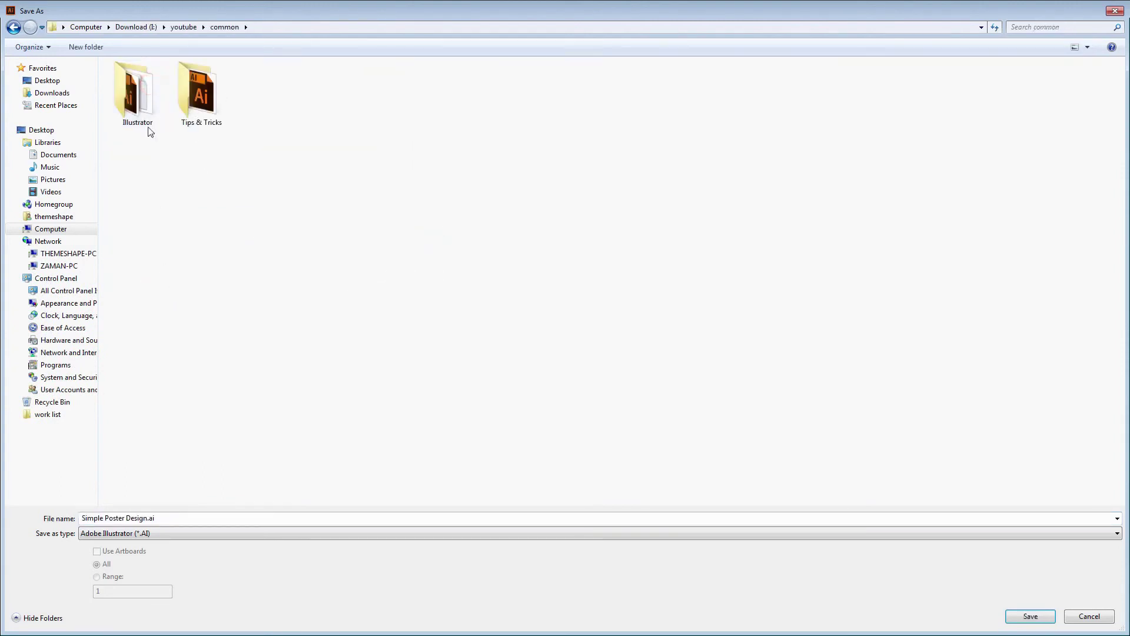
double_click(141, 94)
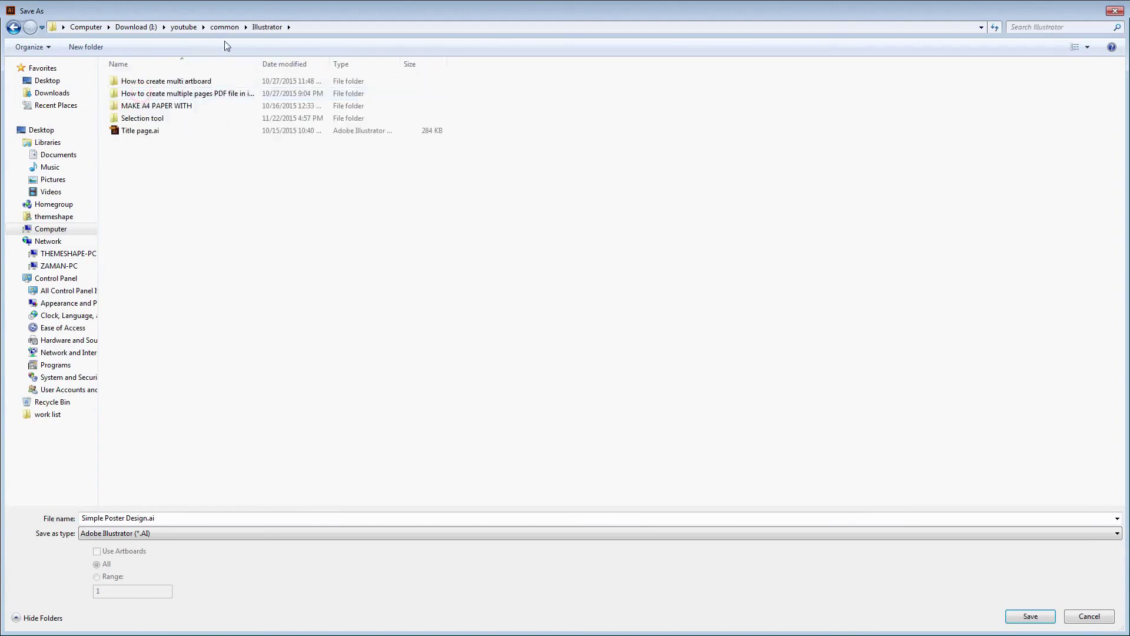
Step: Create a 'Simple poster design' folder and save the poster there as Simple Poster Design.ai
click(86, 47)
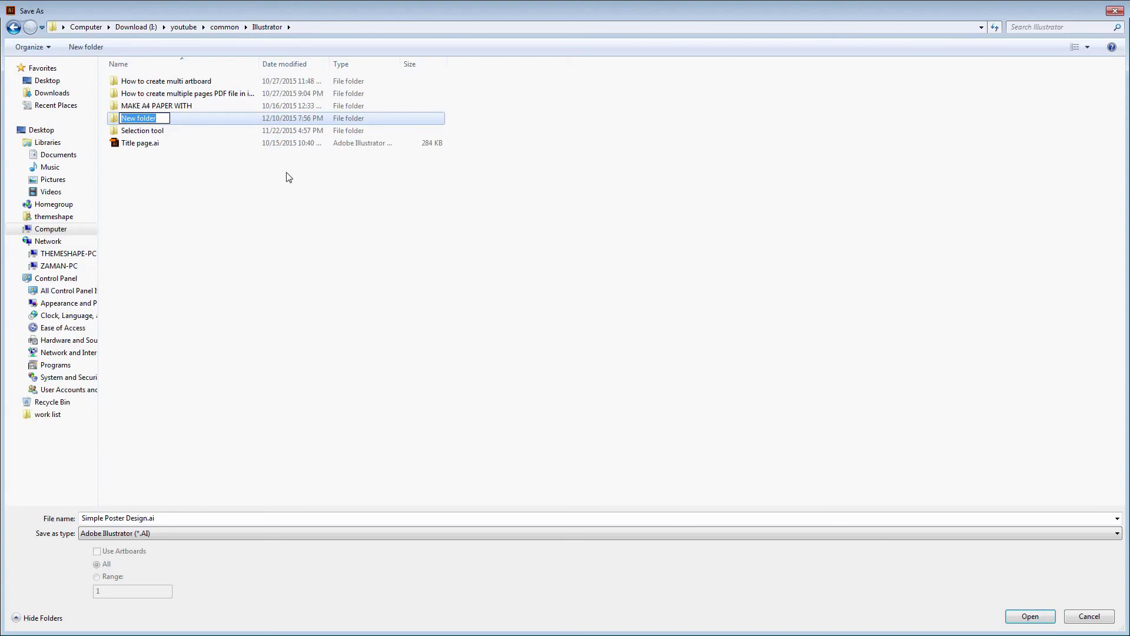
text(Sim)
text(ple pos)
text(ter des)
text(ign)
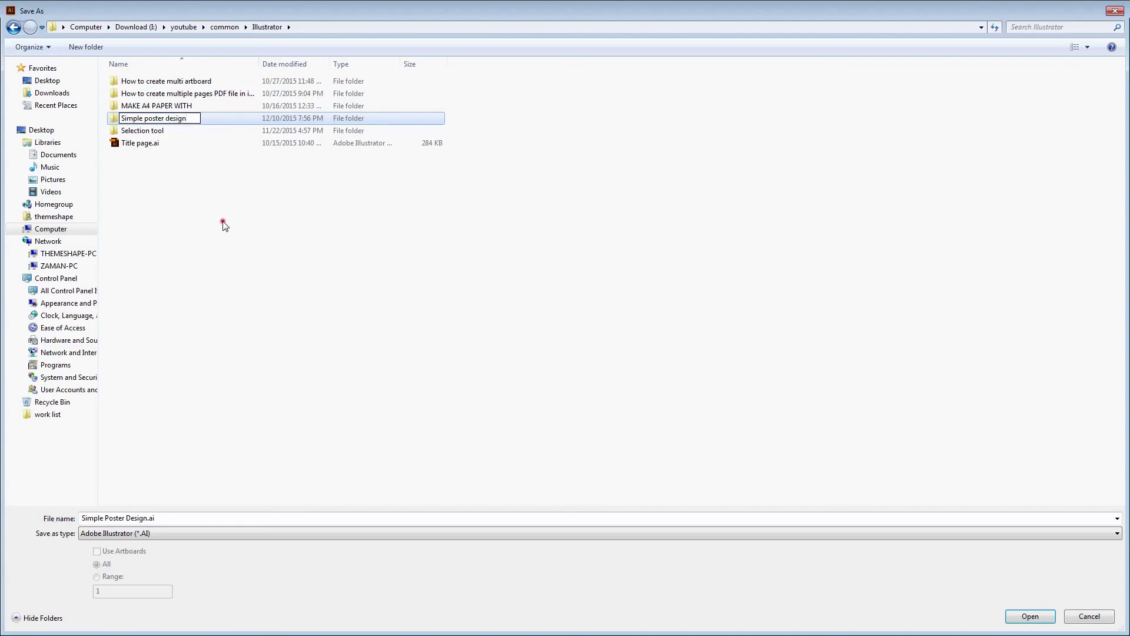
click(221, 221)
double_click(180, 131)
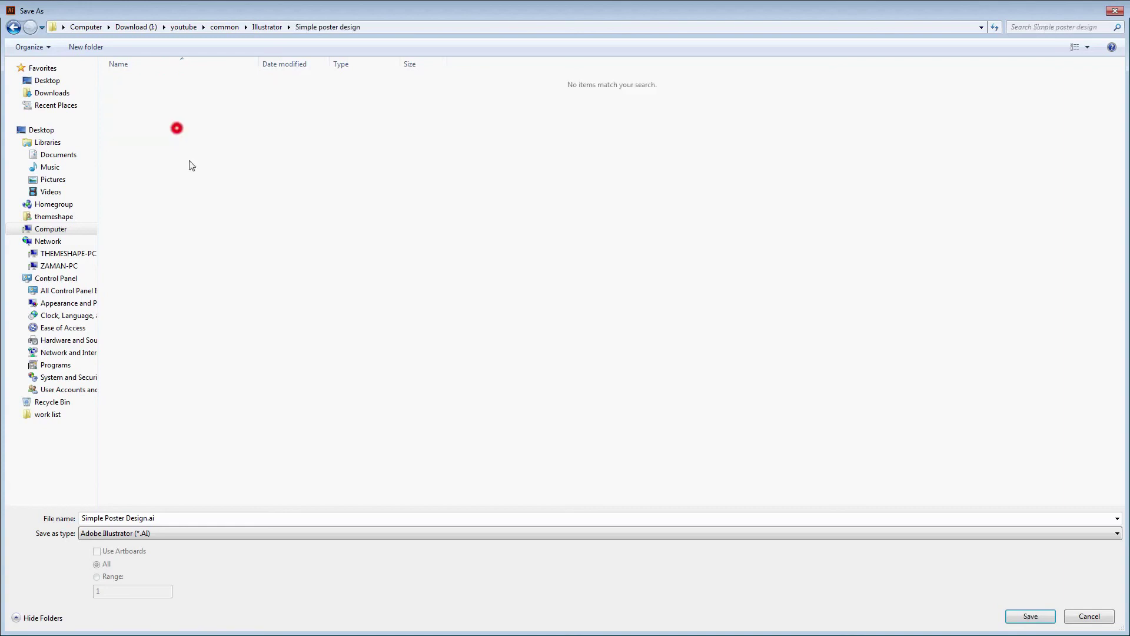
click(159, 516)
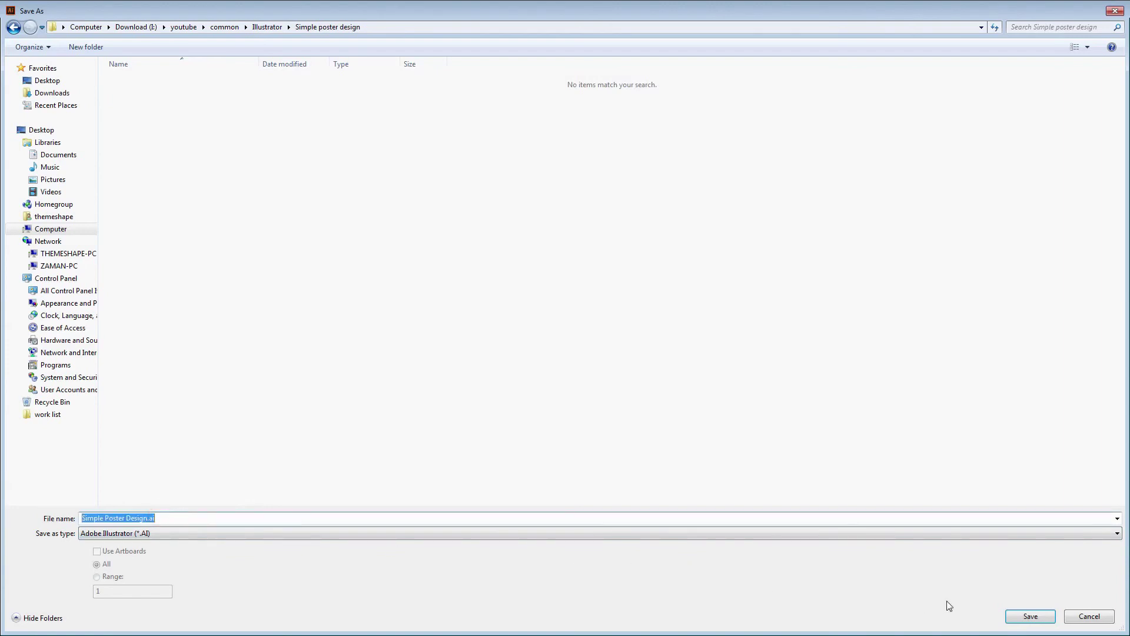
click(1031, 615)
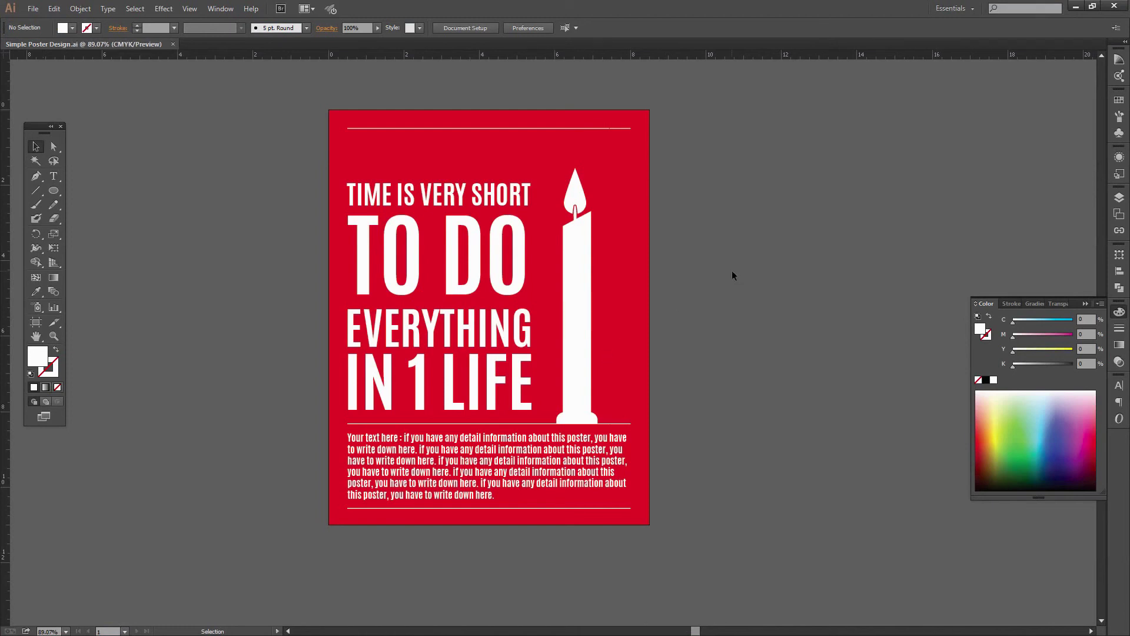
Step: Merge the candle column with its base using the Pathfinder panel
drag(732, 274, 659, 379)
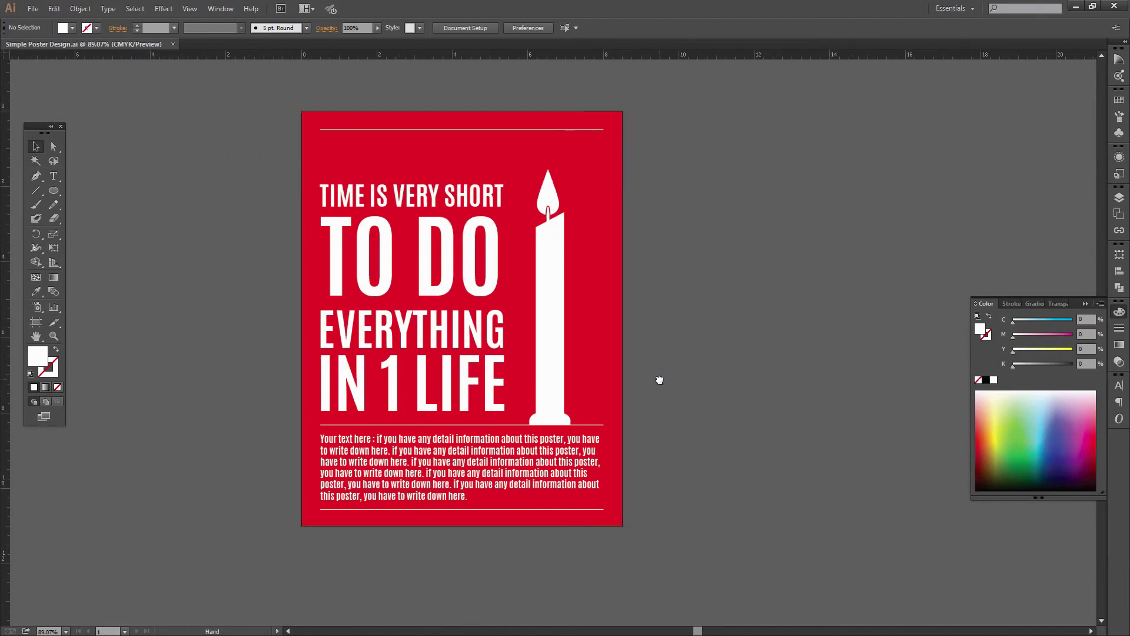
drag(583, 270, 645, 275)
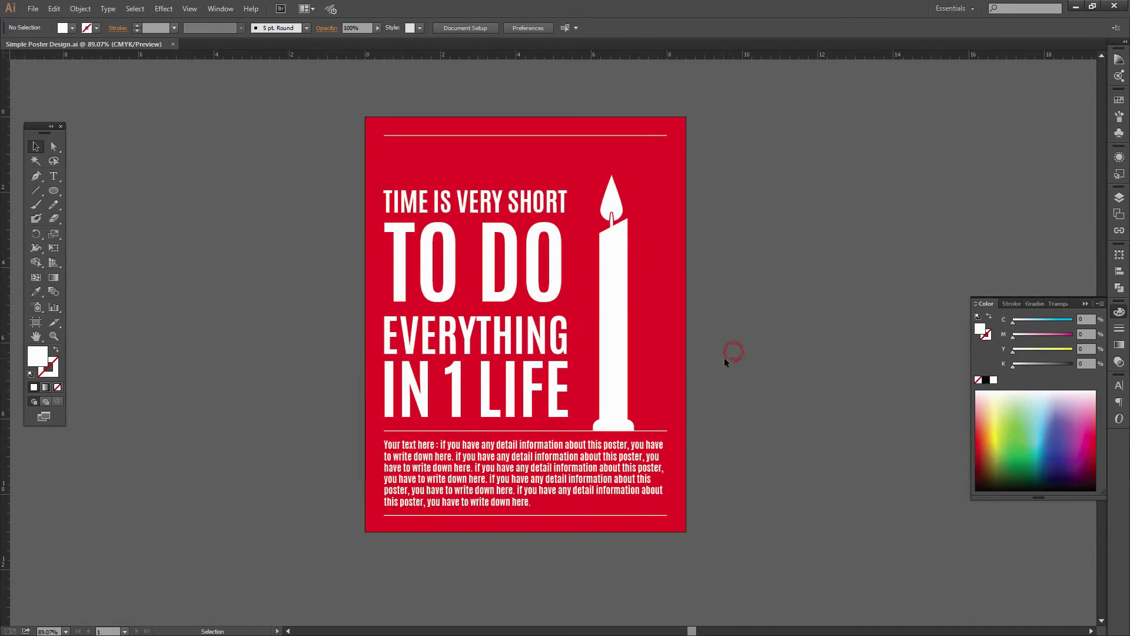
click(612, 324)
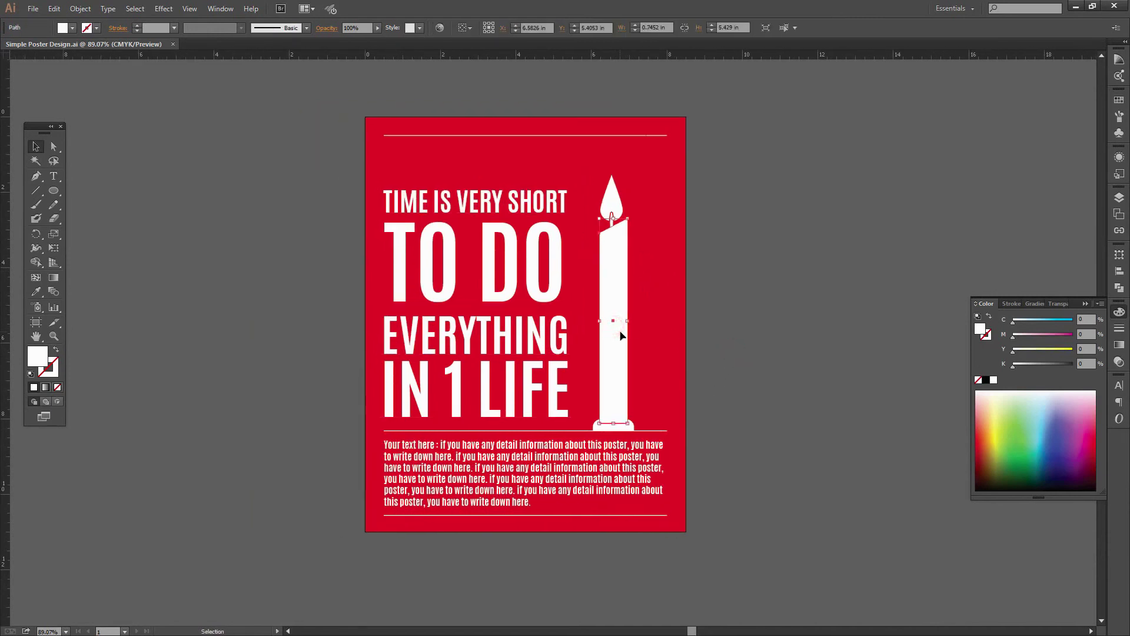
click(620, 331)
scroll(673, 447, up, 3)
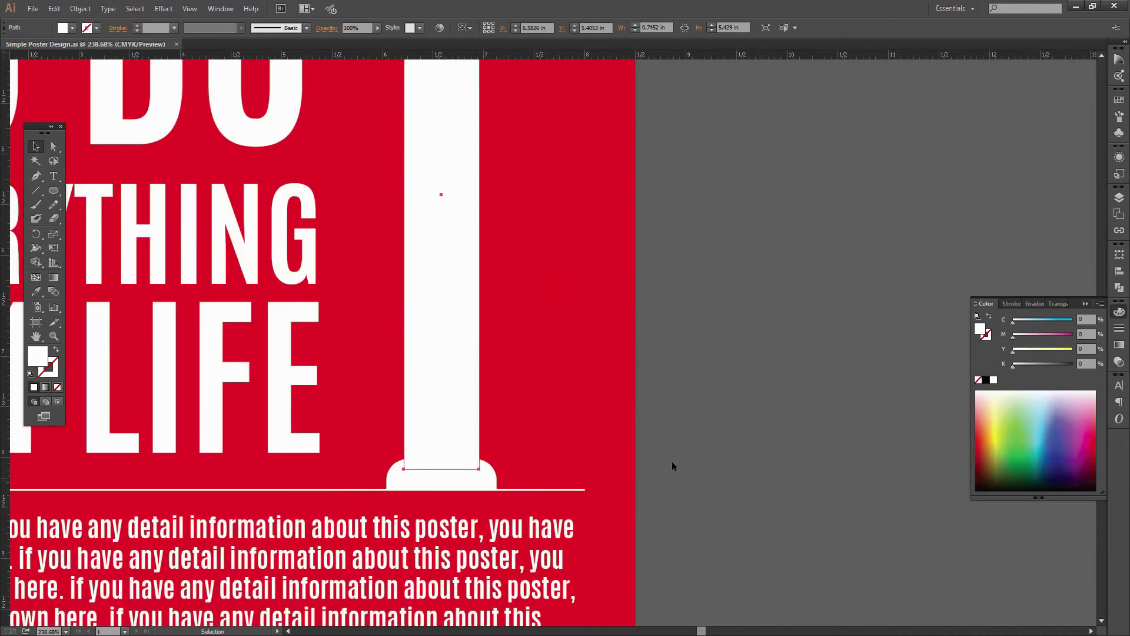
shift+click(428, 482)
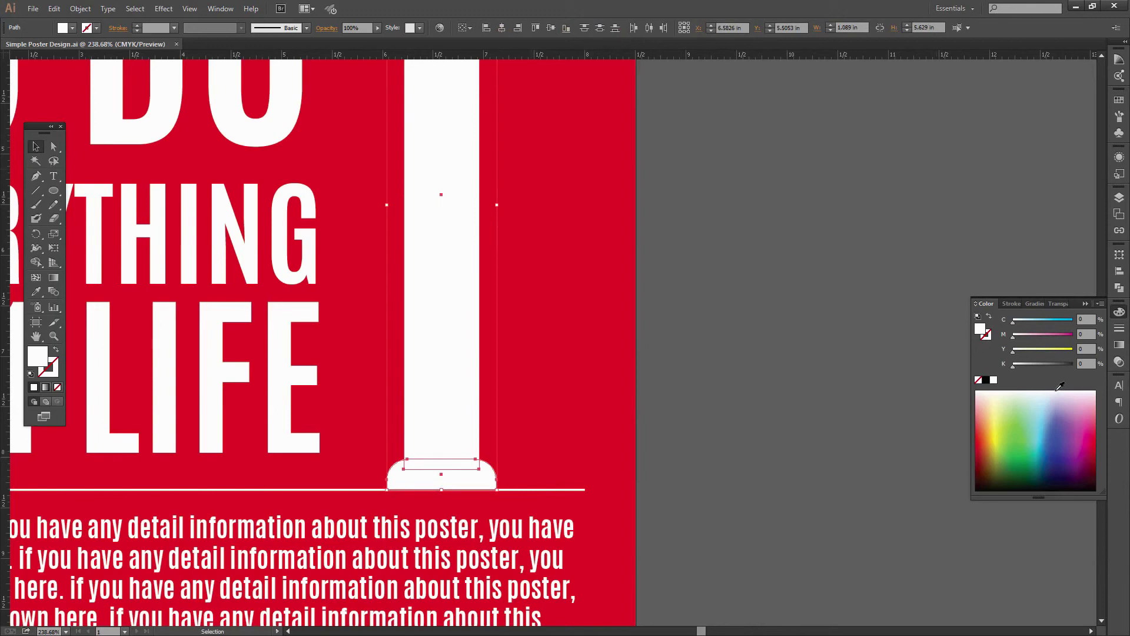
click(1117, 287)
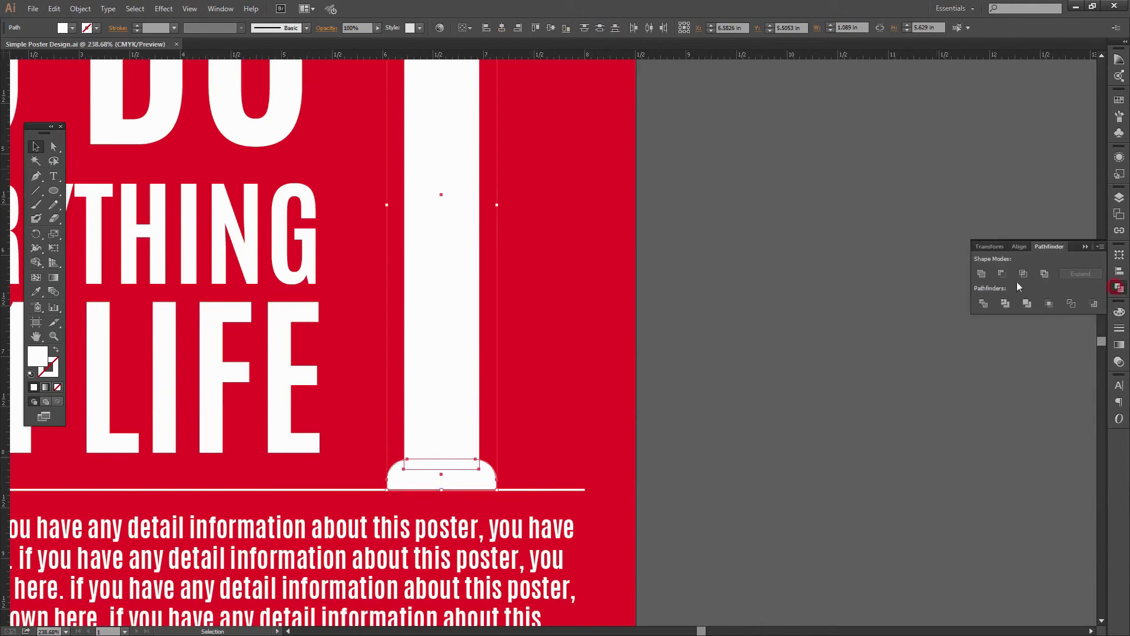
click(982, 274)
click(730, 356)
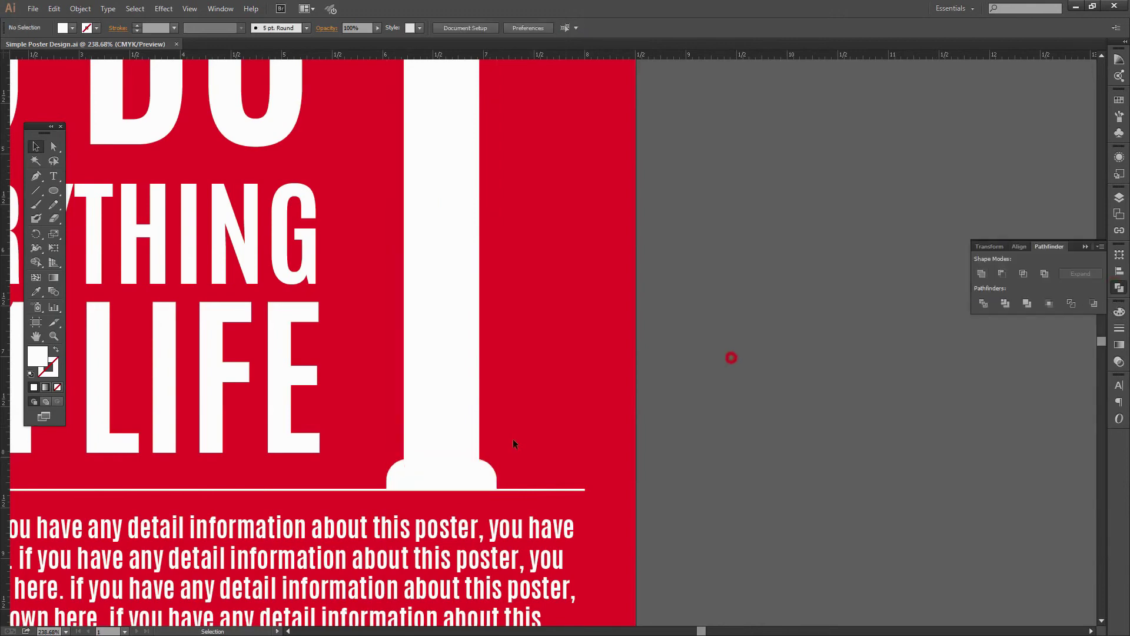
Step: In Outline view, raise the column rectangle's bottom edge 0.15 in above the rounded base
scroll(469, 472, up, 5)
key(a)
click(383, 344)
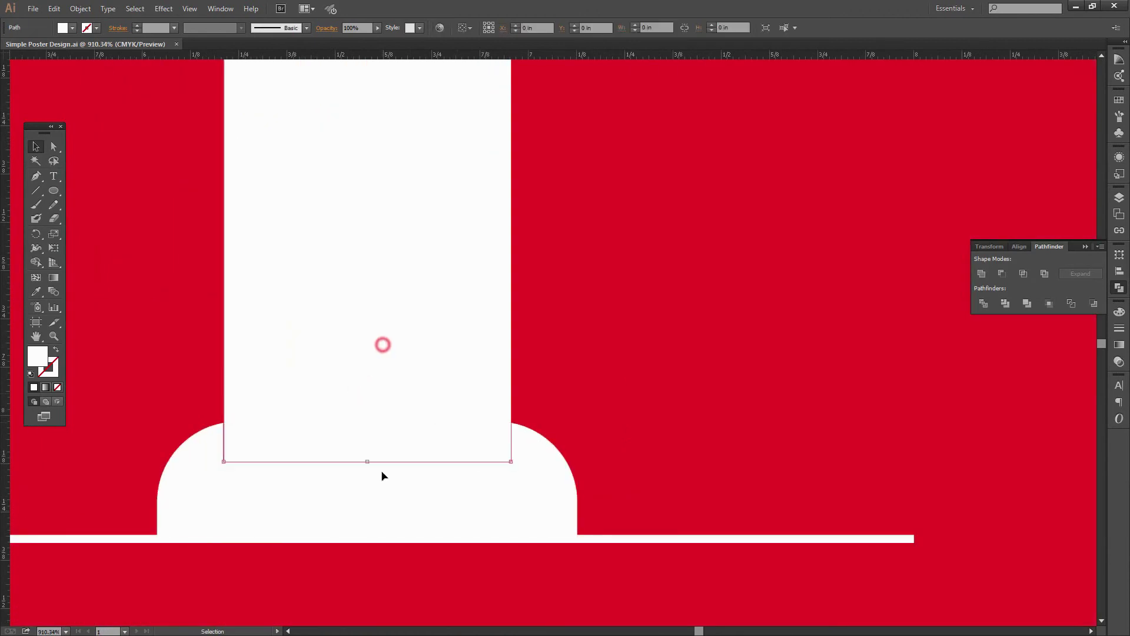
click(615, 398)
key(ctrl+y)
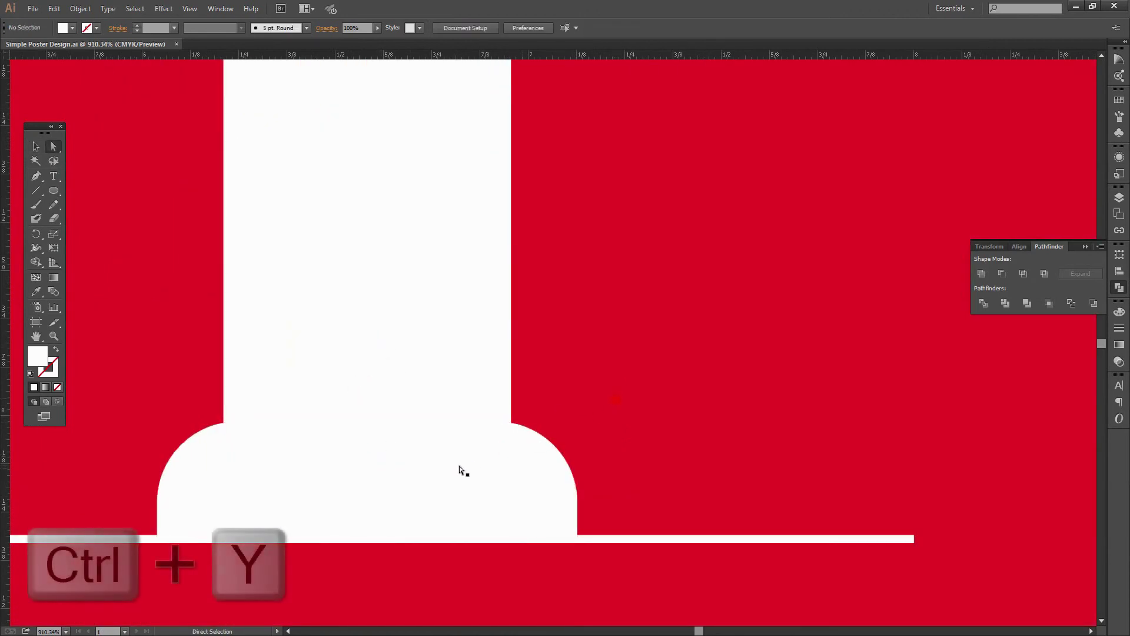
click(451, 447)
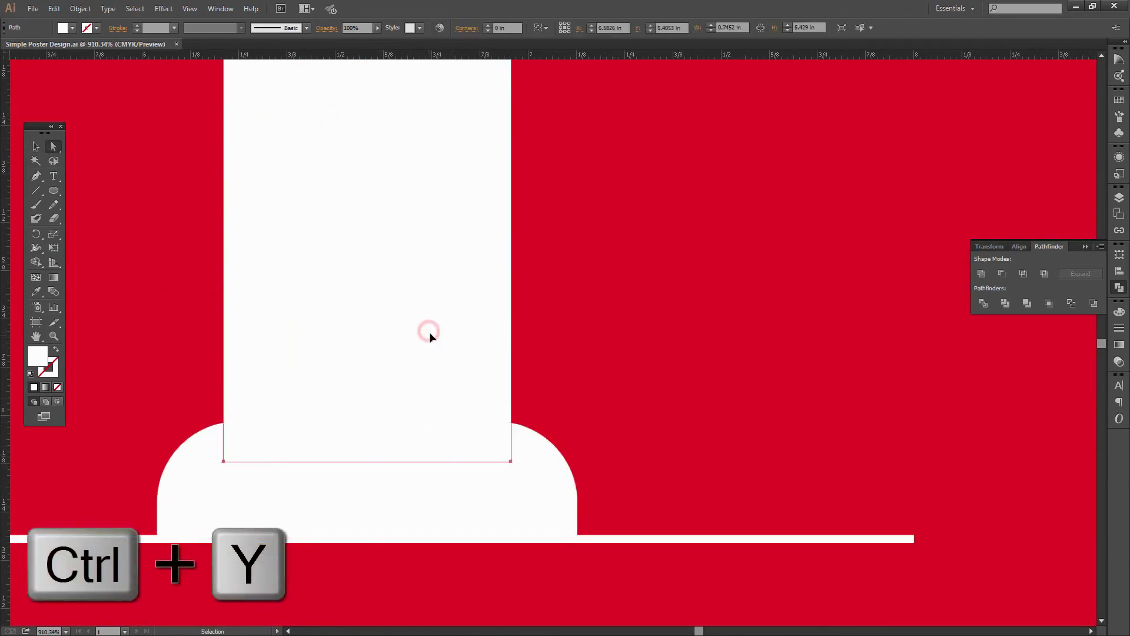
key(ctrl+y)
click(456, 478)
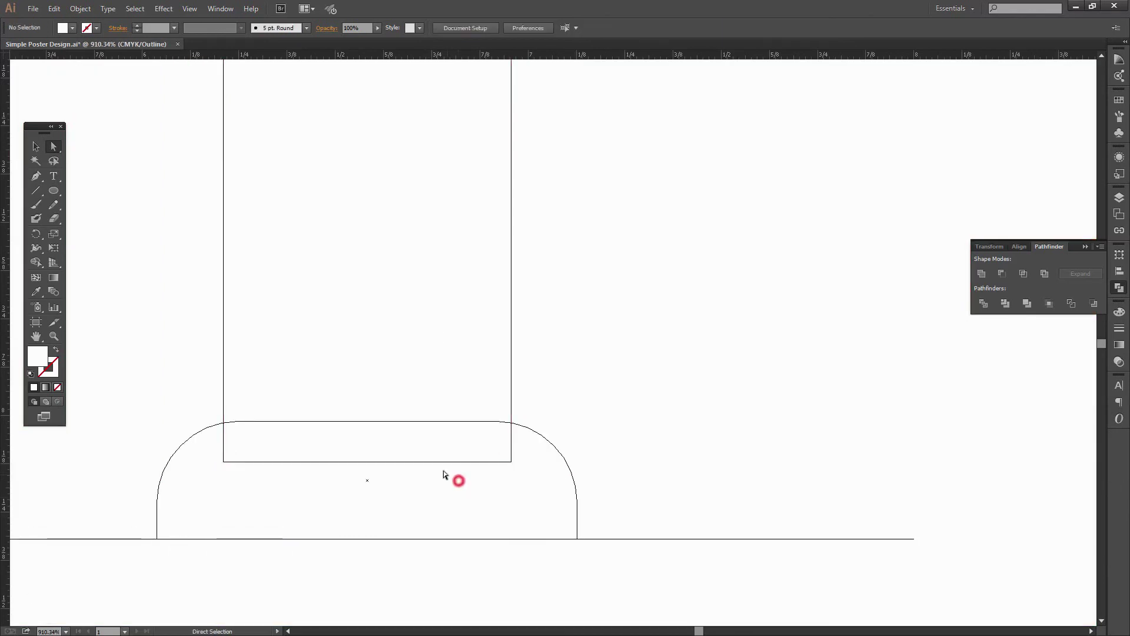
drag(442, 463, 436, 411)
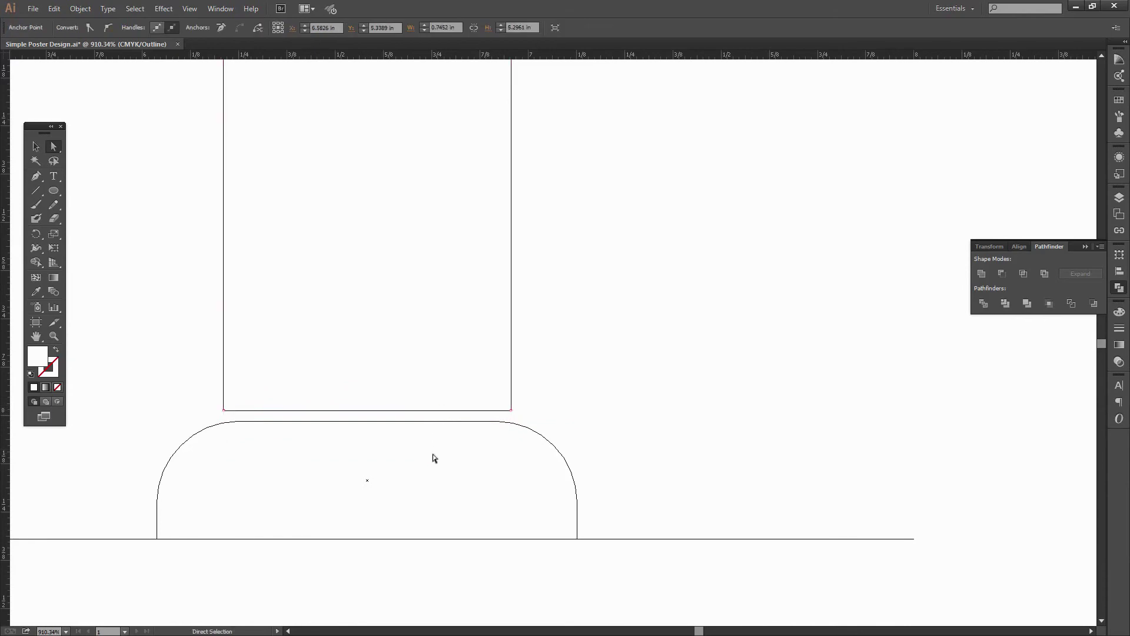
click(433, 454)
key(ctrl+y)
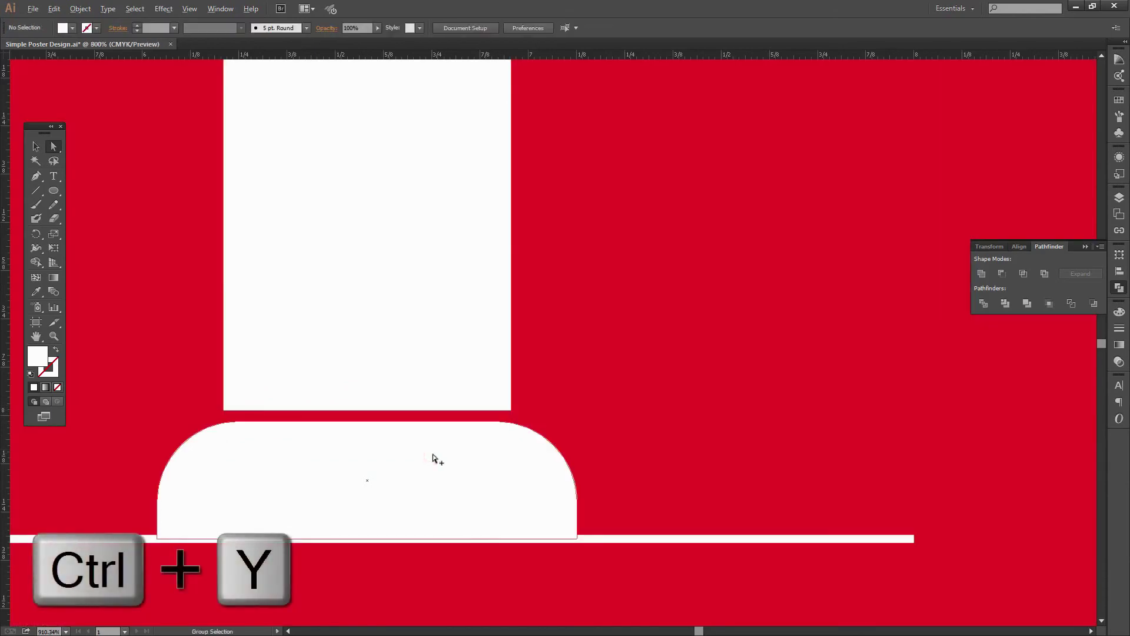
alt+scroll(433, 454, down, 6)
Step: Select the candle body, flame and base and Unite them into one shape
scroll(589, 436, left, 5)
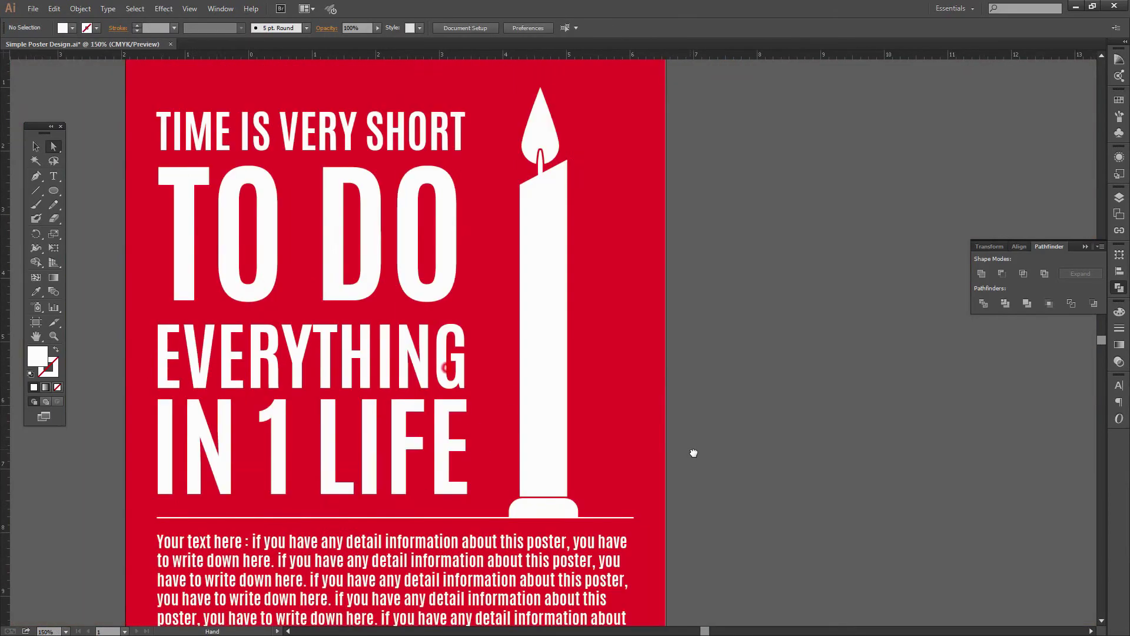
scroll(842, 382, up, 3)
key(v)
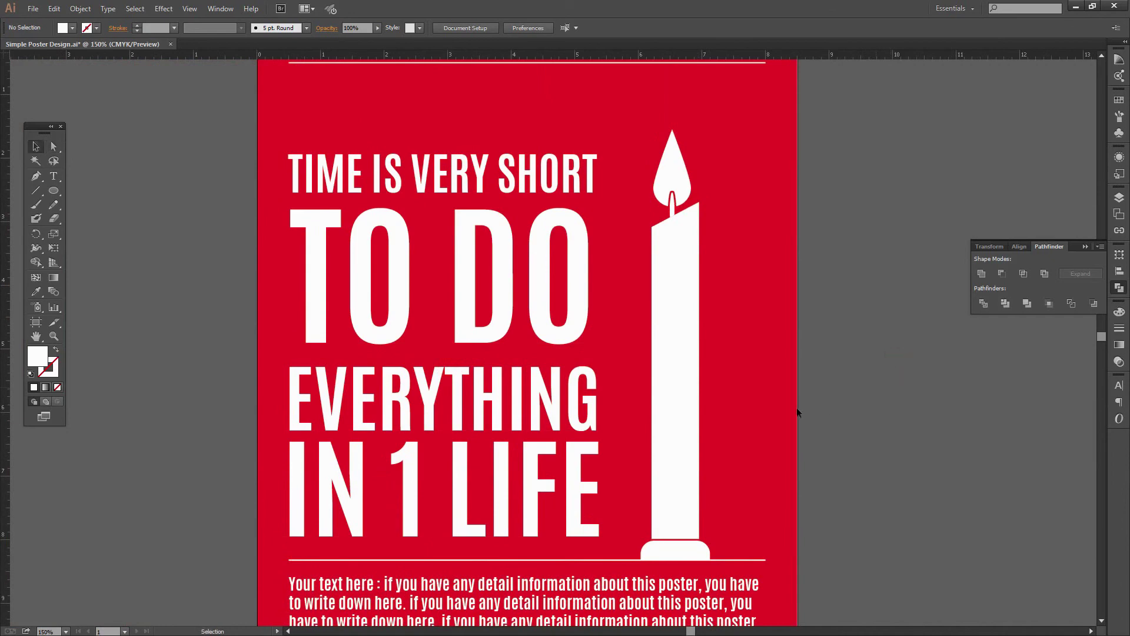
click(677, 391)
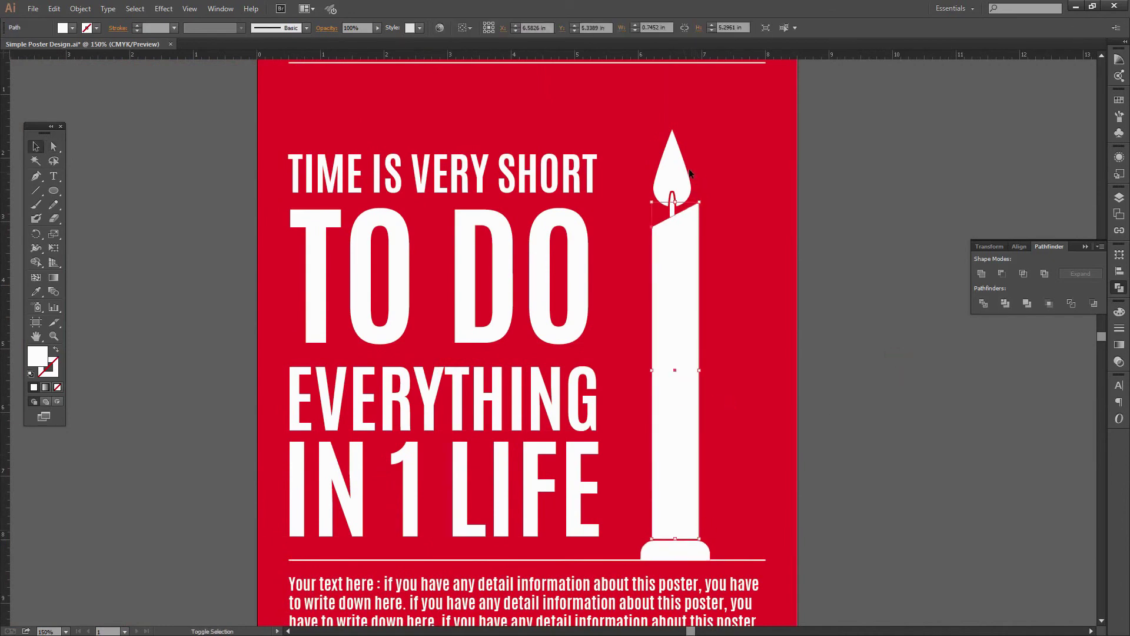
shift+click(674, 197)
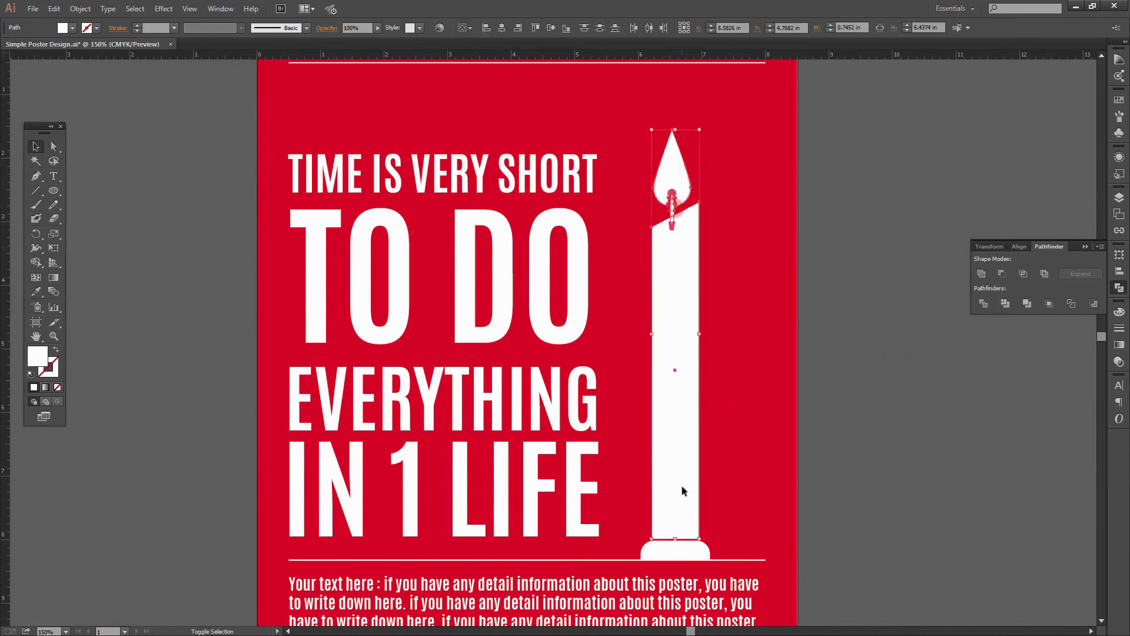
shift+click(683, 547)
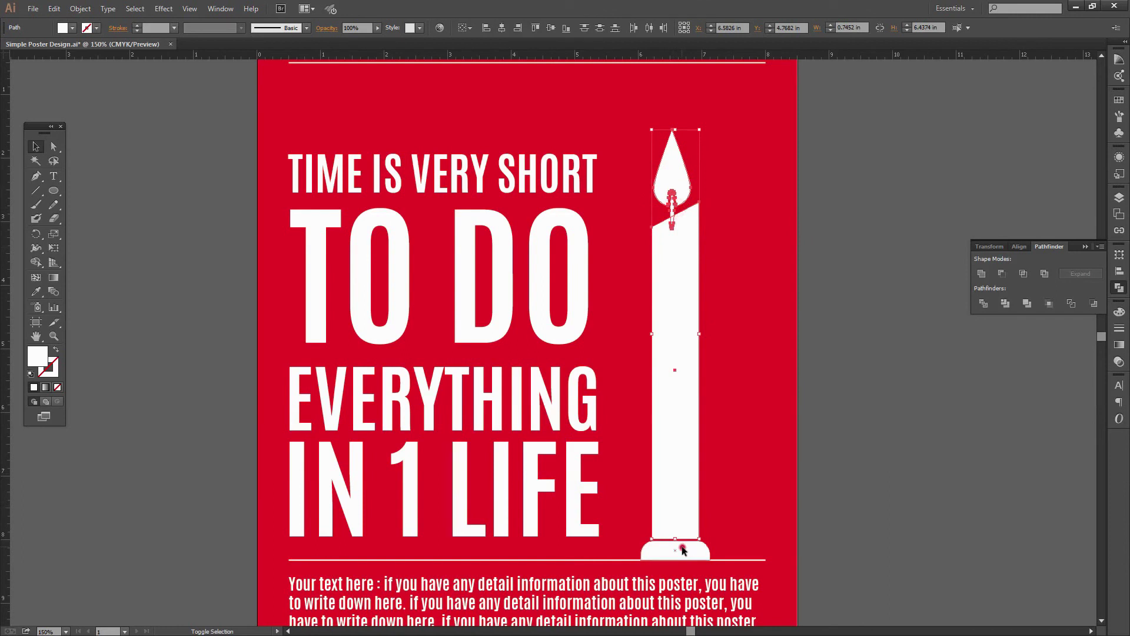
click(982, 275)
Step: Select the merged candle together with the headline quote
click(870, 240)
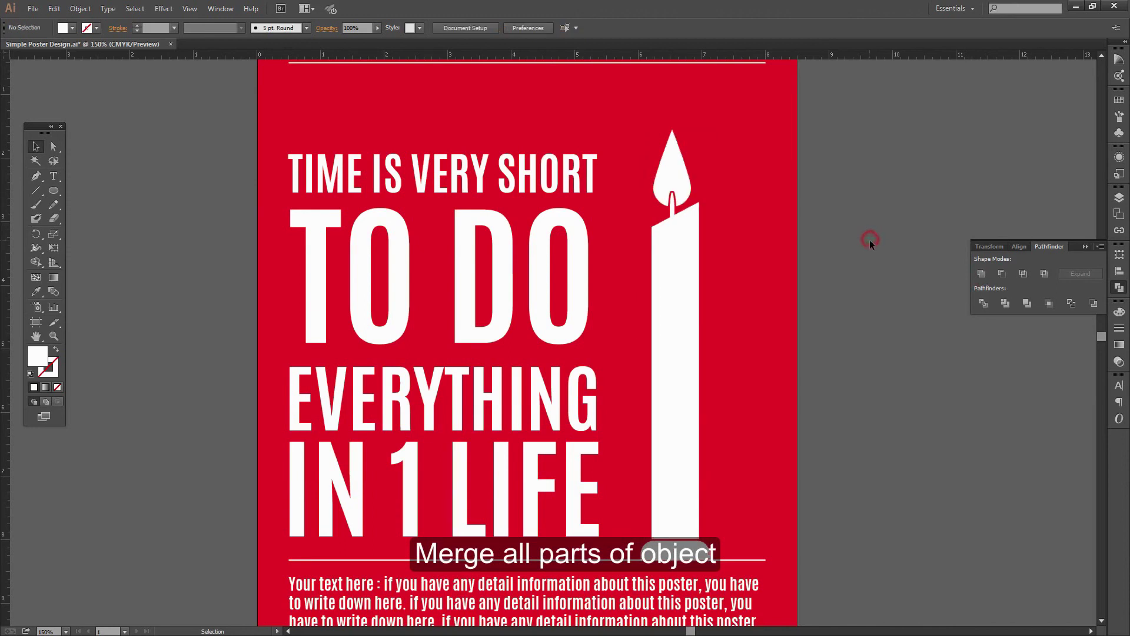
scroll(870, 239, up, 1)
click(678, 379)
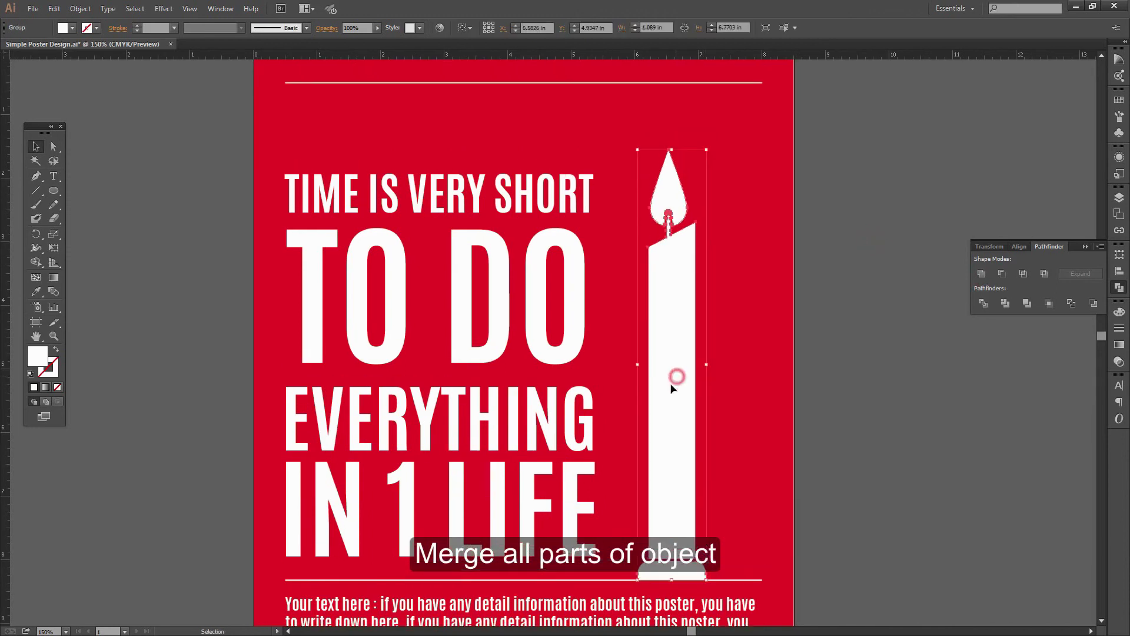
shift+click(581, 402)
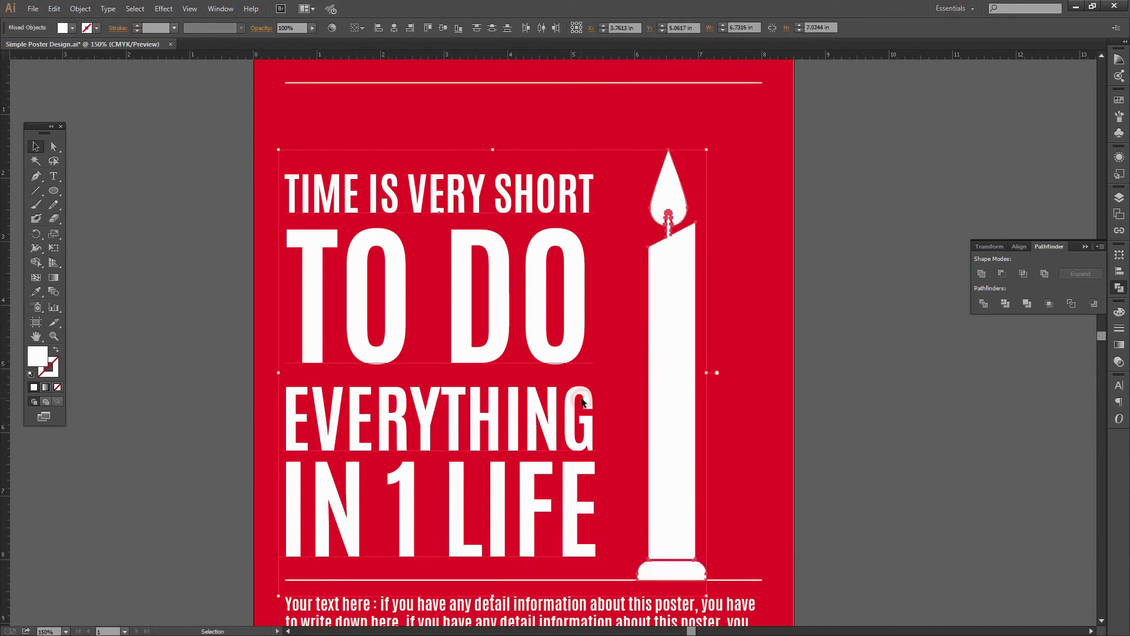
Step: Move the headline and candle 0.34 in to the right, then deselect them
drag(582, 402, 605, 402)
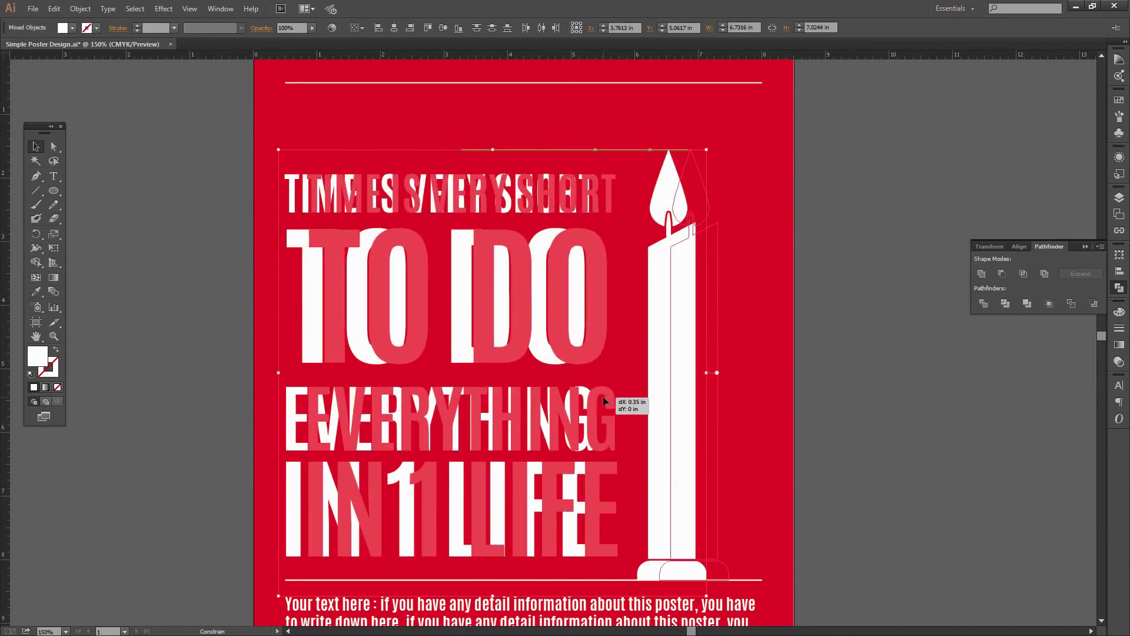
drag(604, 401, 605, 401)
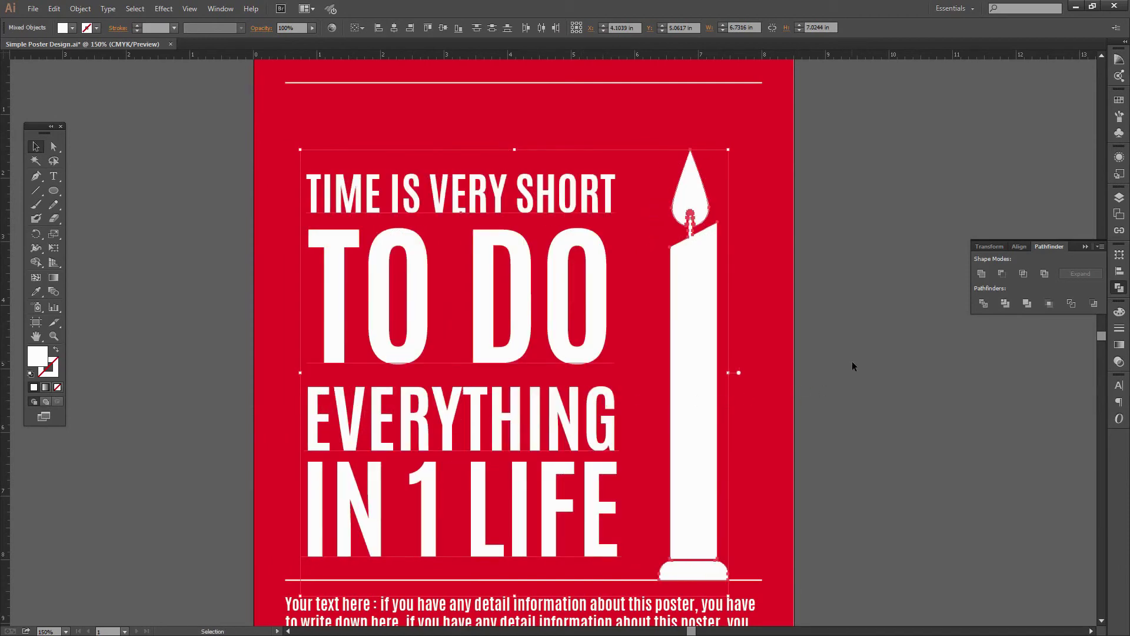
click(853, 362)
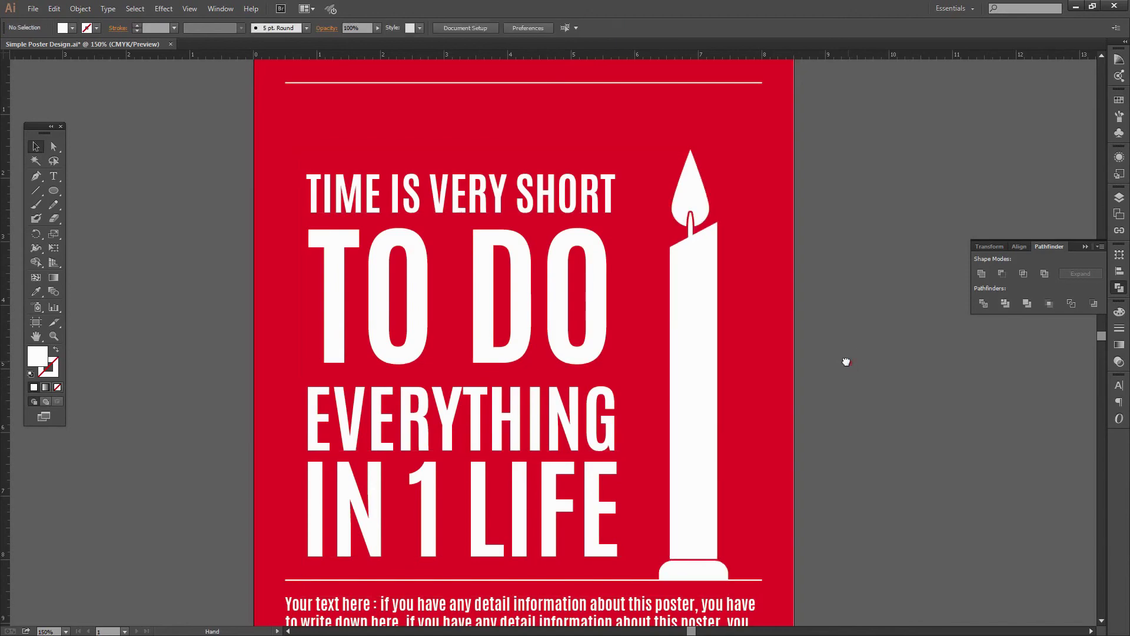
Step: Bring the full poster into view and save it with Ctrl+S
mouse_move(849, 362)
mouse_down()
mouse_move(797, 338)
mouse_move(770, 397)
mouse_up()
mouse_move(783, 485)
mouse_down()
mouse_move(765, 311)
mouse_move(767, 323)
mouse_up()
scroll(767, 318, down, 2)
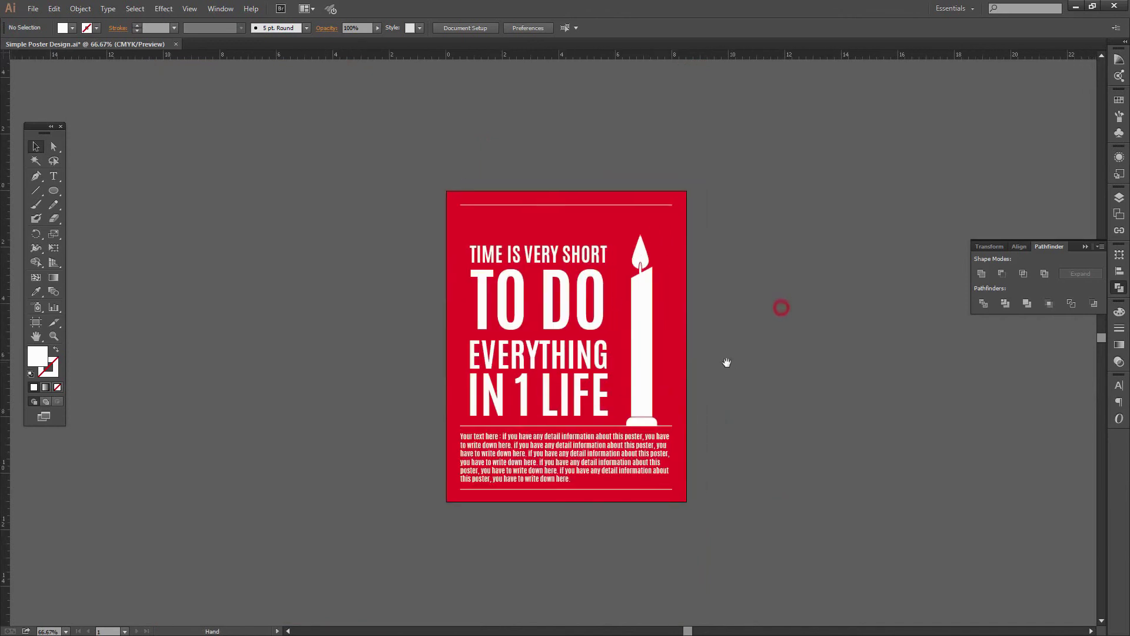
scroll(764, 396, up, 1)
drag(764, 397, 786, 397)
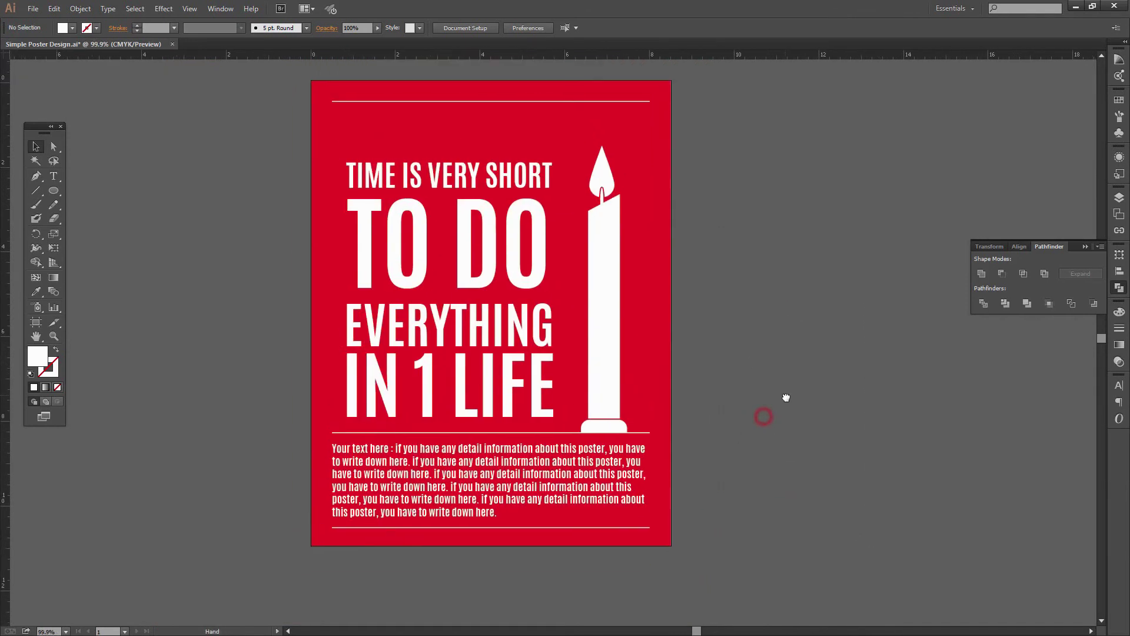
key(a)
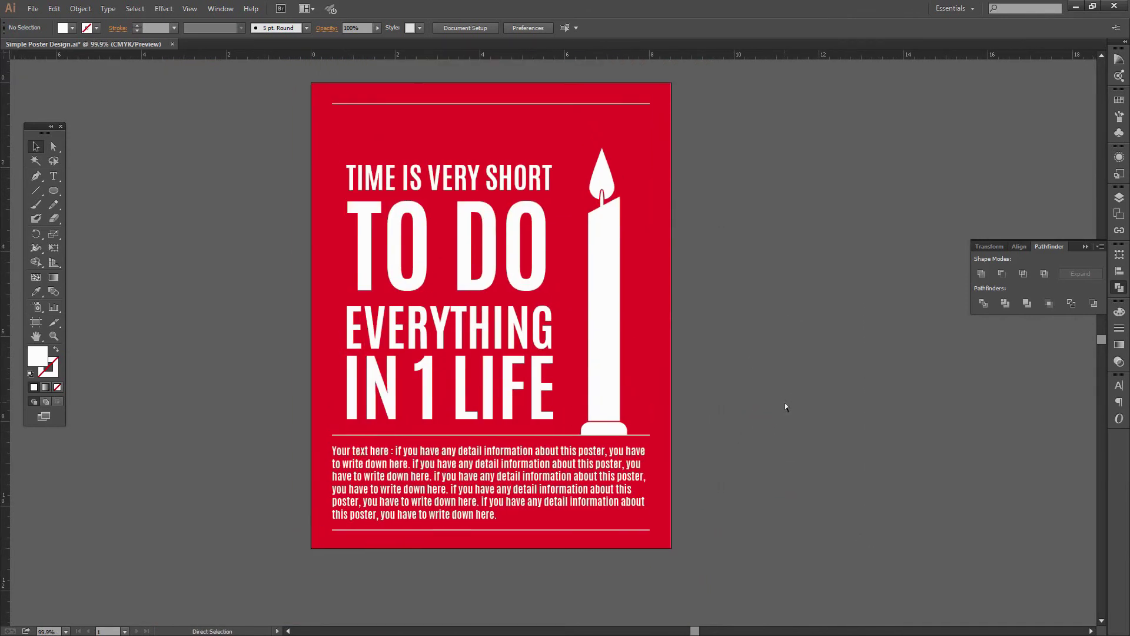
key(ctrl+s)
drag(739, 359, 763, 365)
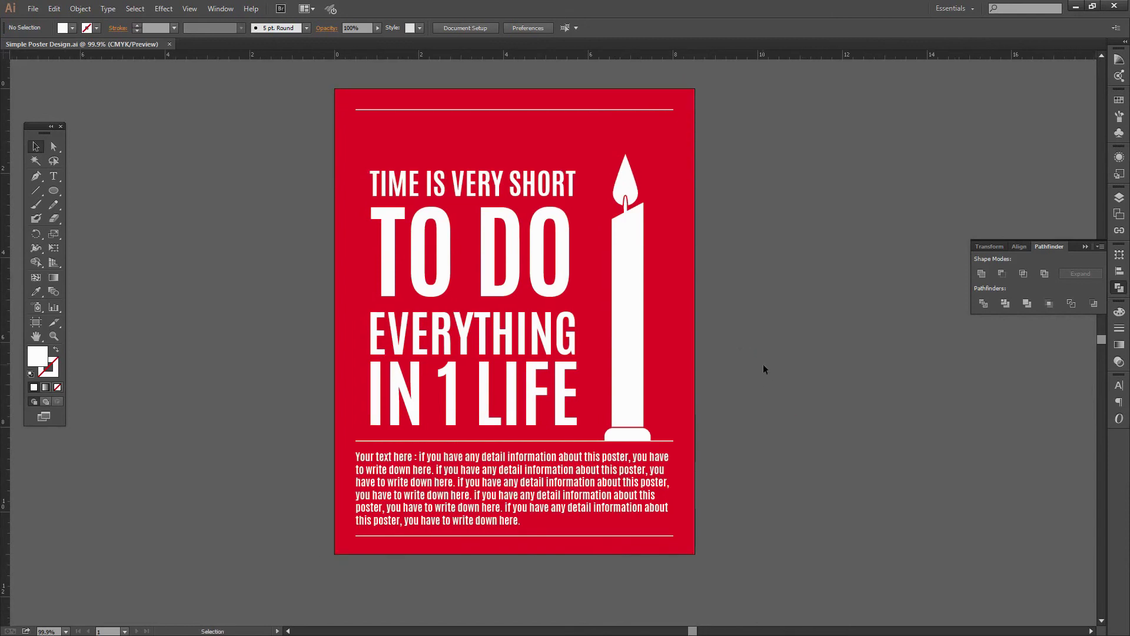